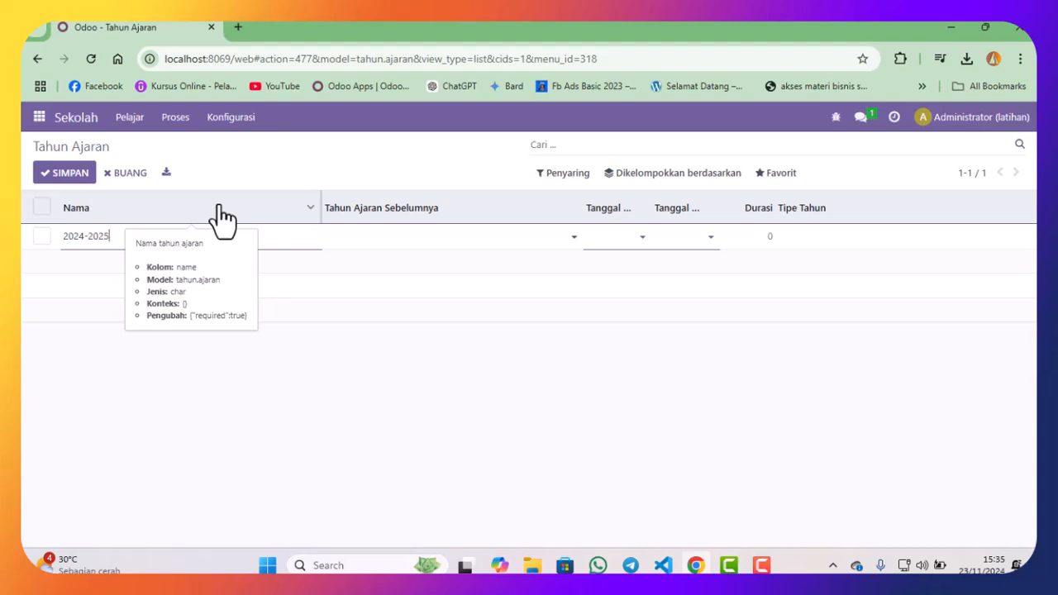
- Set the start date of the 2024-2025 academic year to 01/07/2024
left_click(620, 239)
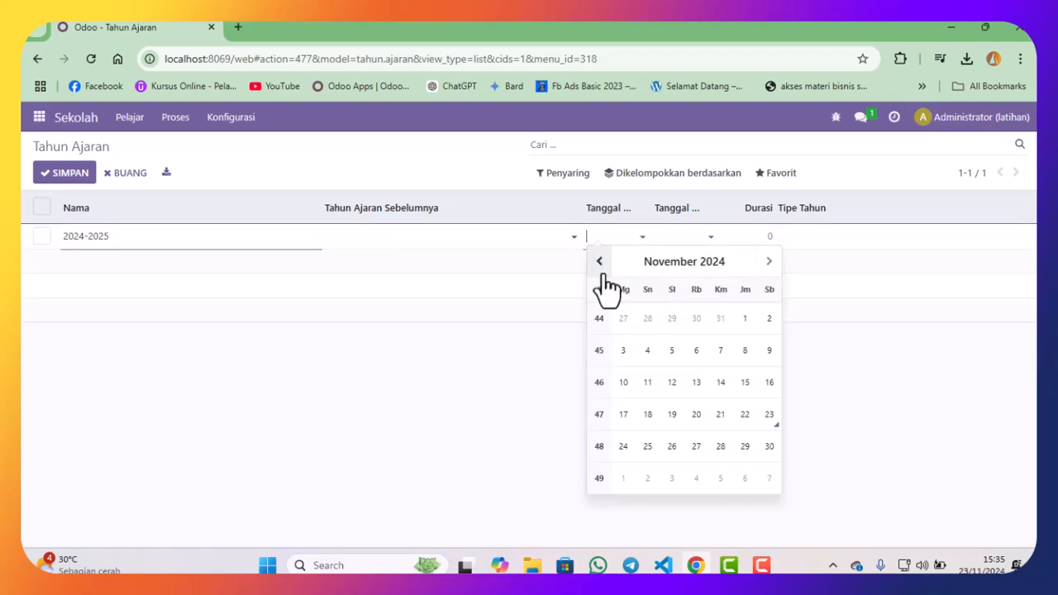
left_click(601, 263)
left_click(601, 262)
left_click(600, 263)
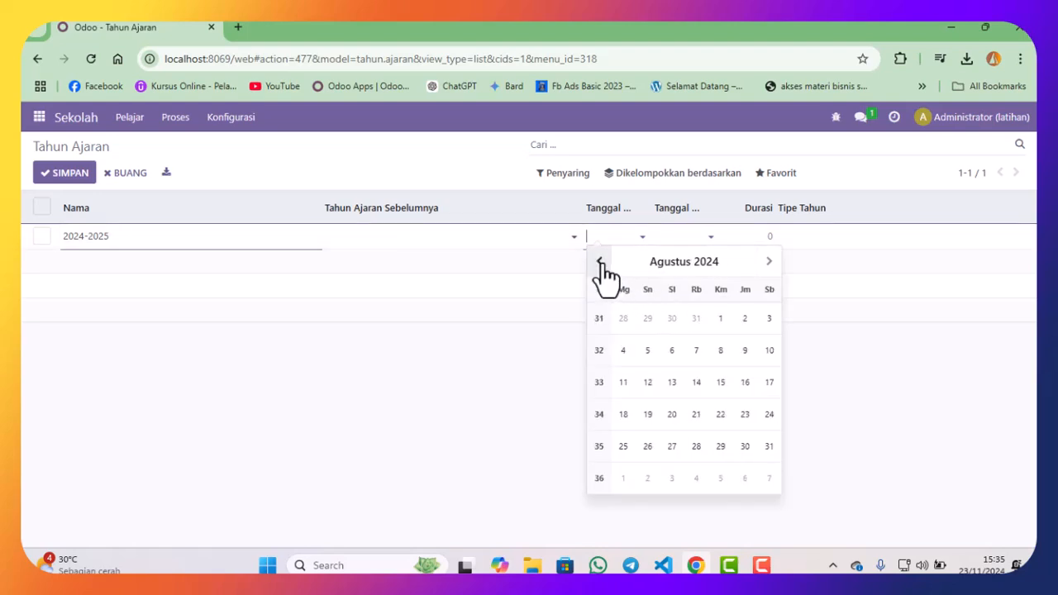
left_click(601, 262)
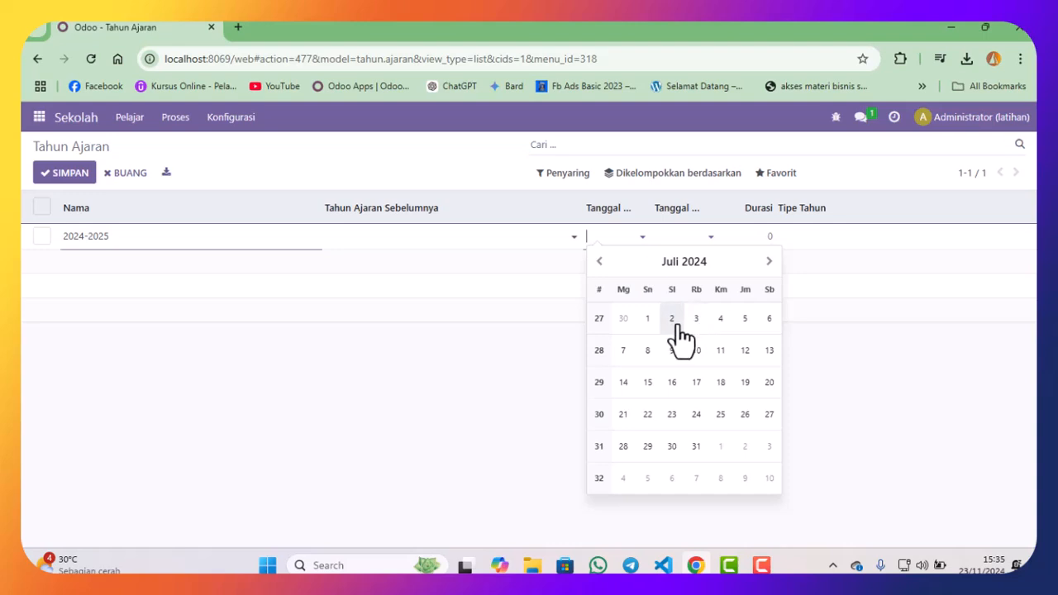
left_click(649, 319)
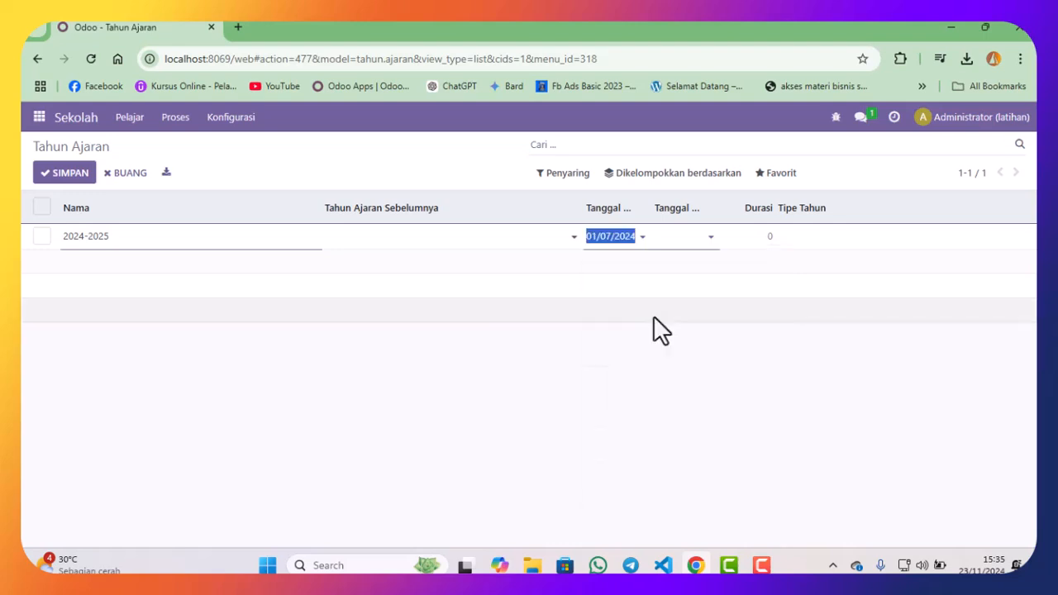
- Set the end date of the 2024-2025 academic year to 30/06/2025 and save the record
left_click(701, 242)
left_click(836, 263)
left_click(837, 262)
left_click(837, 263)
left_click(836, 263)
left_click(836, 263)
left_click(836, 263)
left_click(837, 263)
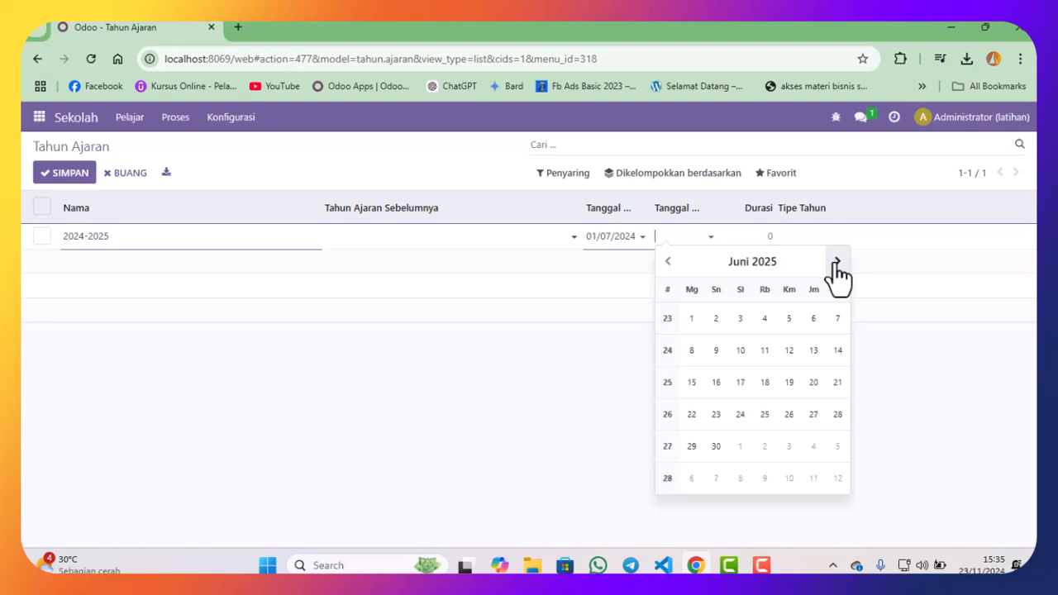
left_click(716, 446)
left_click(91, 184)
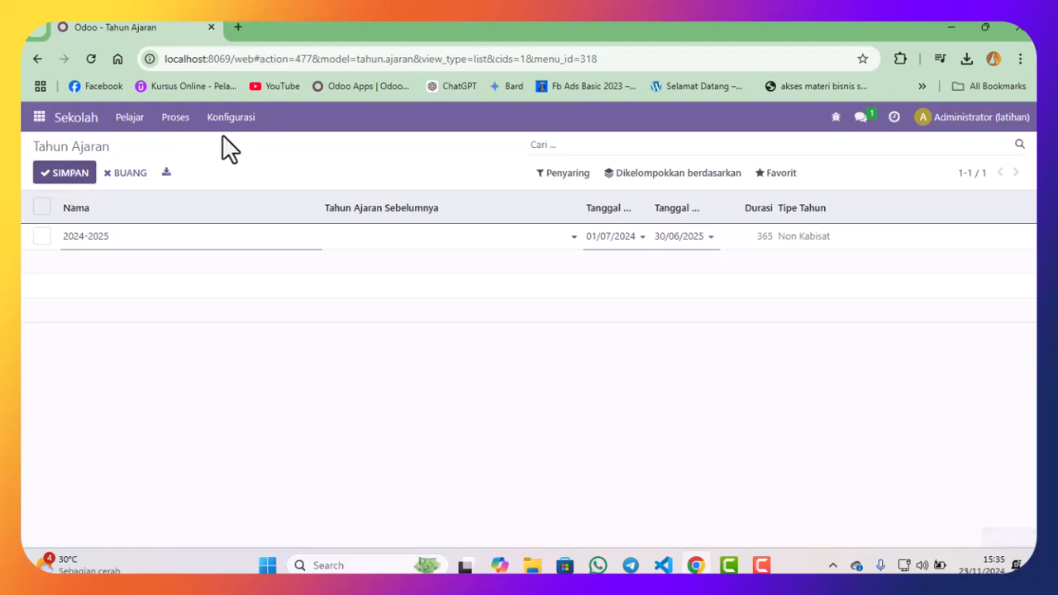
- Look over the Tingkatan list of school levels and switch to the Kelas list
left_click(233, 119)
left_click(257, 166)
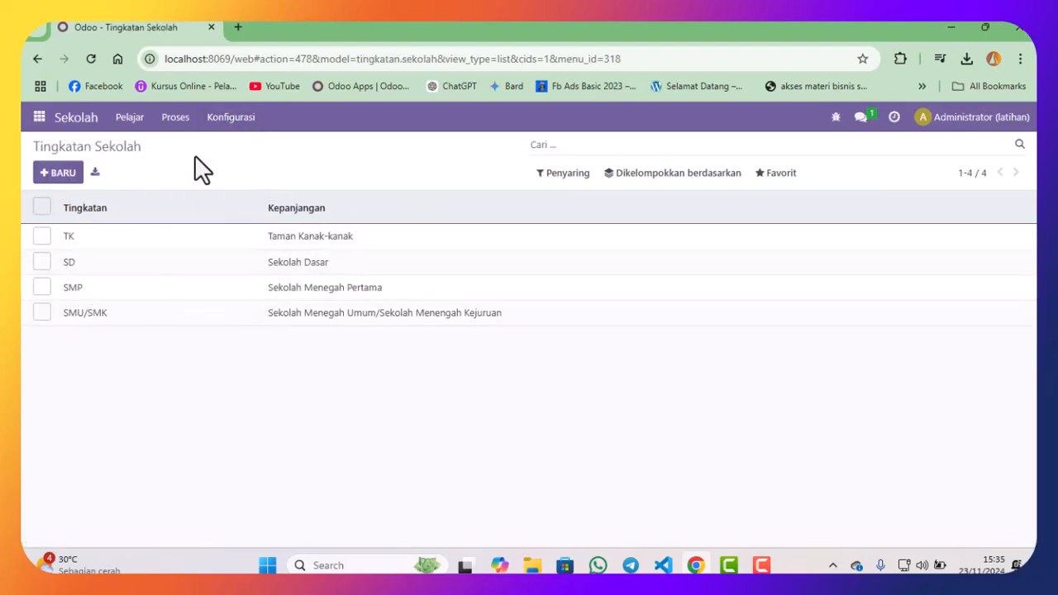
left_click(234, 122)
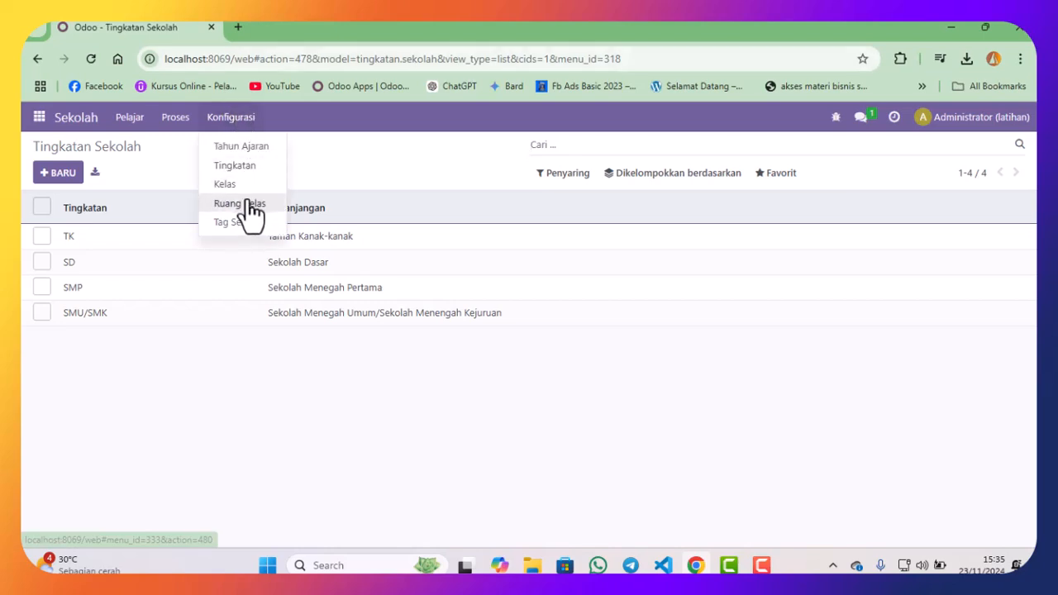
left_click(240, 188)
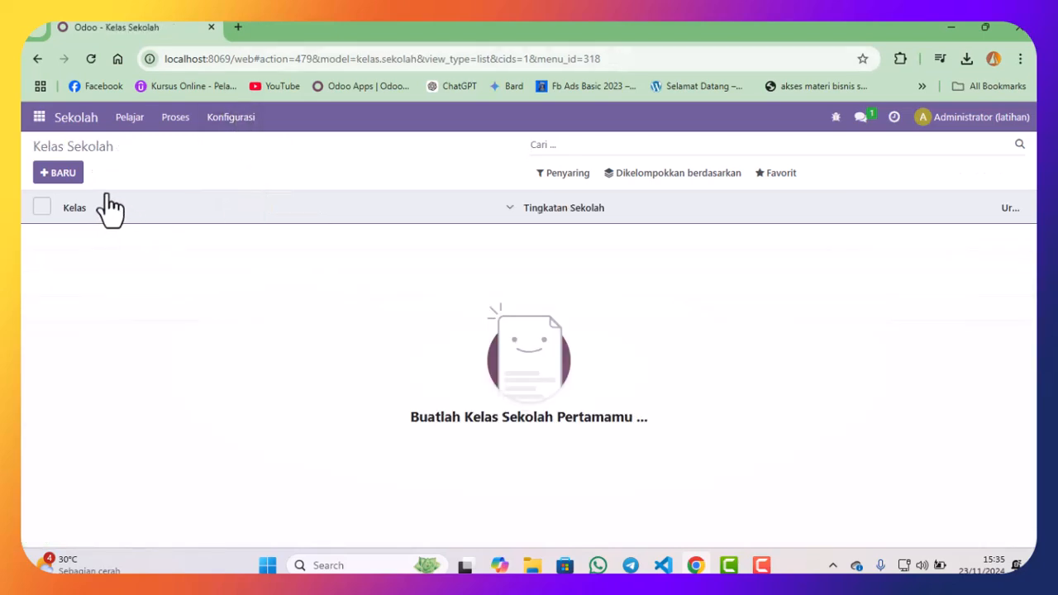
- Create and save school class 1 with SD as its school level
left_click(62, 173)
type("1")
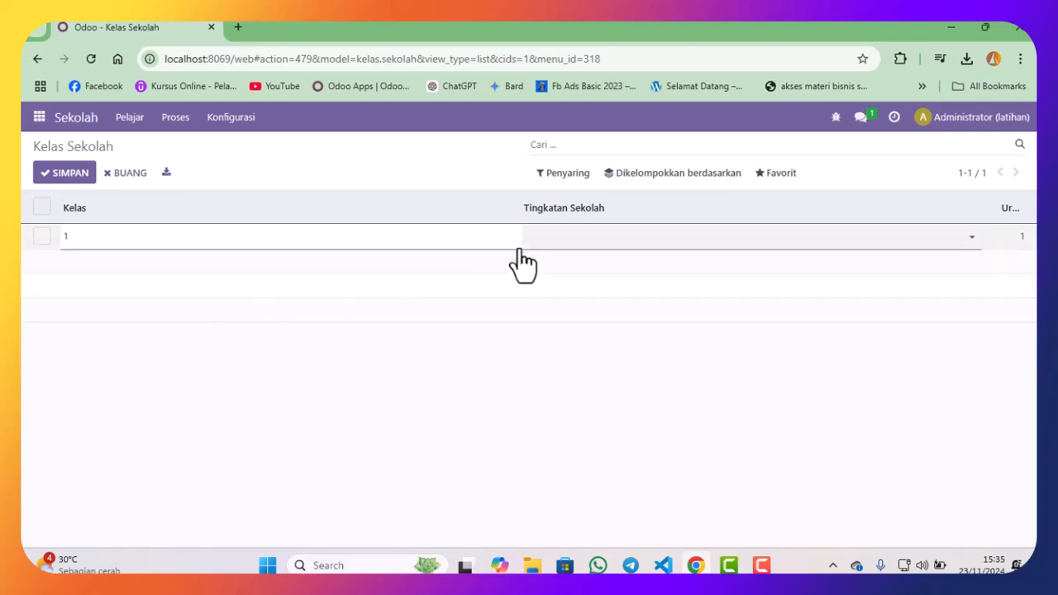
left_click(543, 236)
left_click(543, 275)
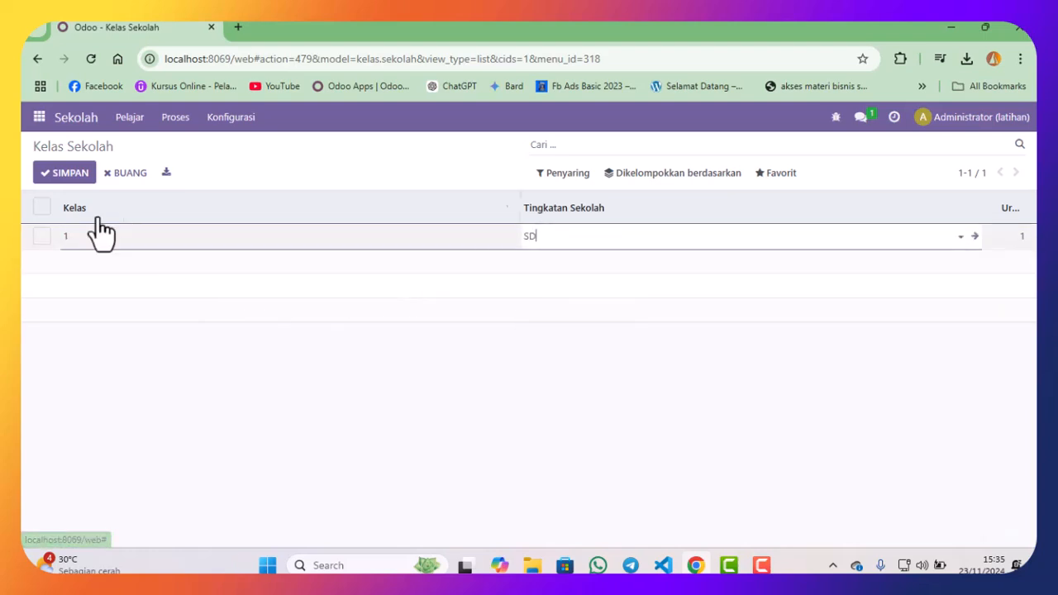
left_click(63, 176)
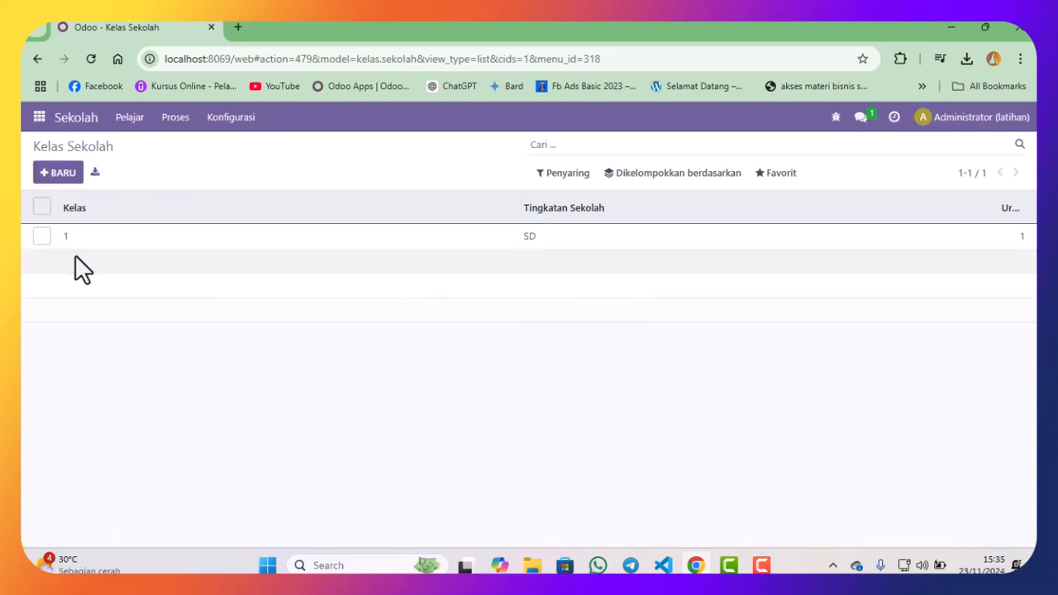
- Add school class 2 with SD as its school level and save it
left_click(65, 174)
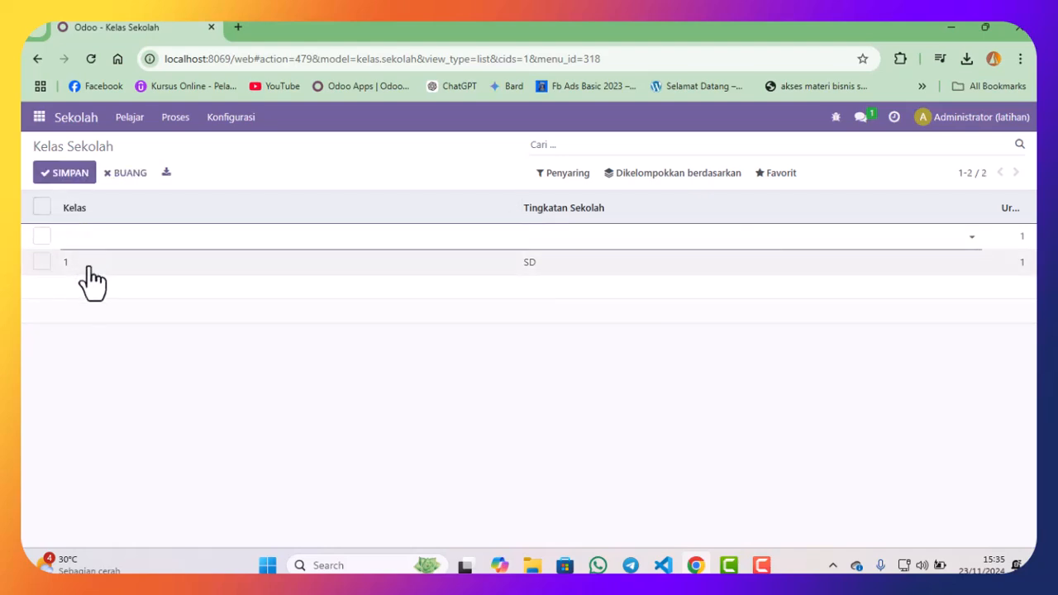
type("2")
left_click(538, 237)
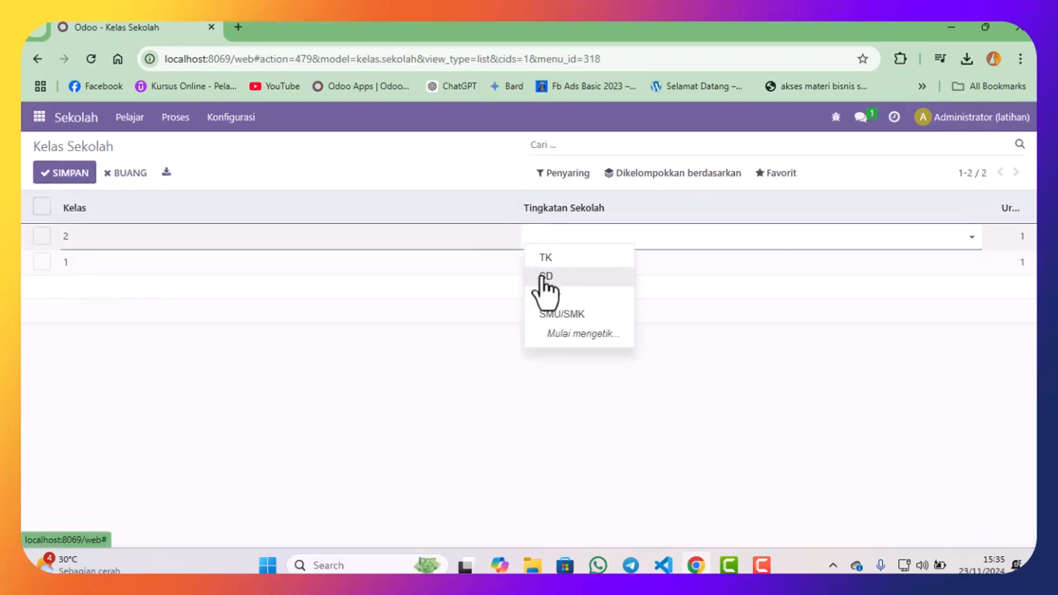
left_click(547, 277)
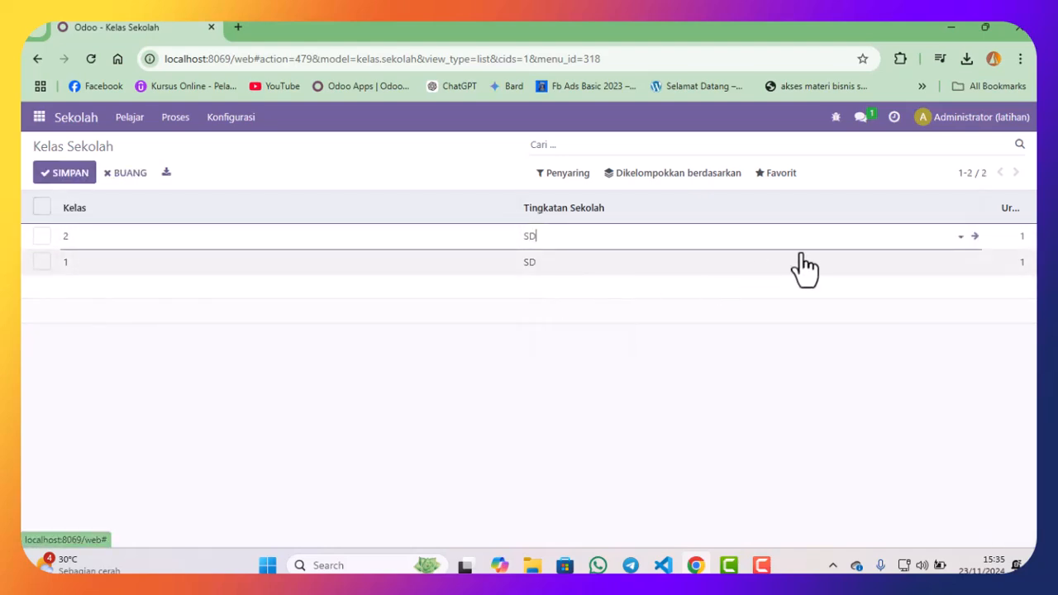
left_click(754, 388)
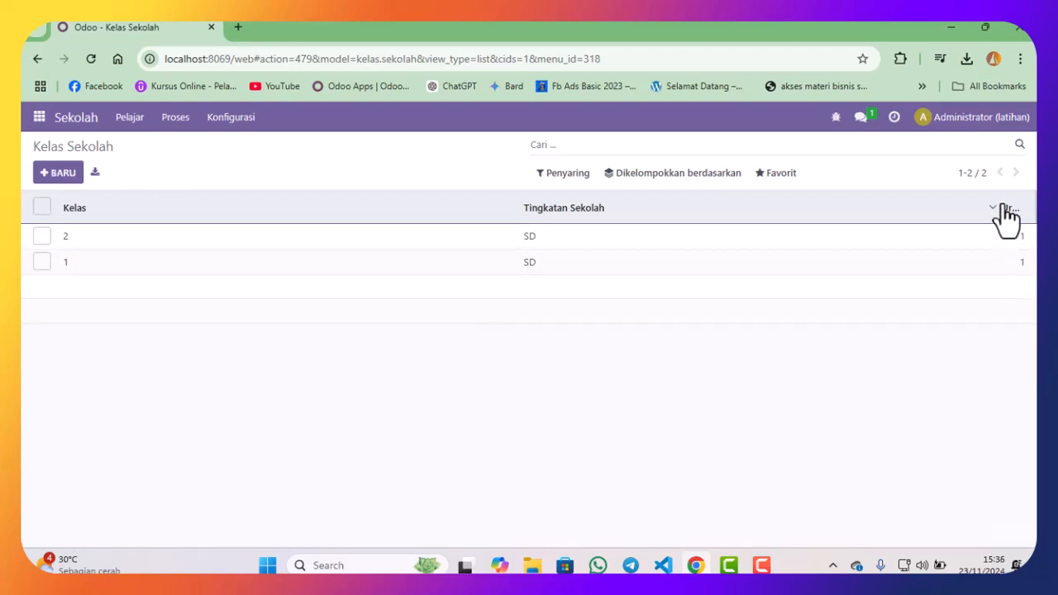
- Change the sequence number of class 2 to 2 and save the row
mouse_move(1001, 215)
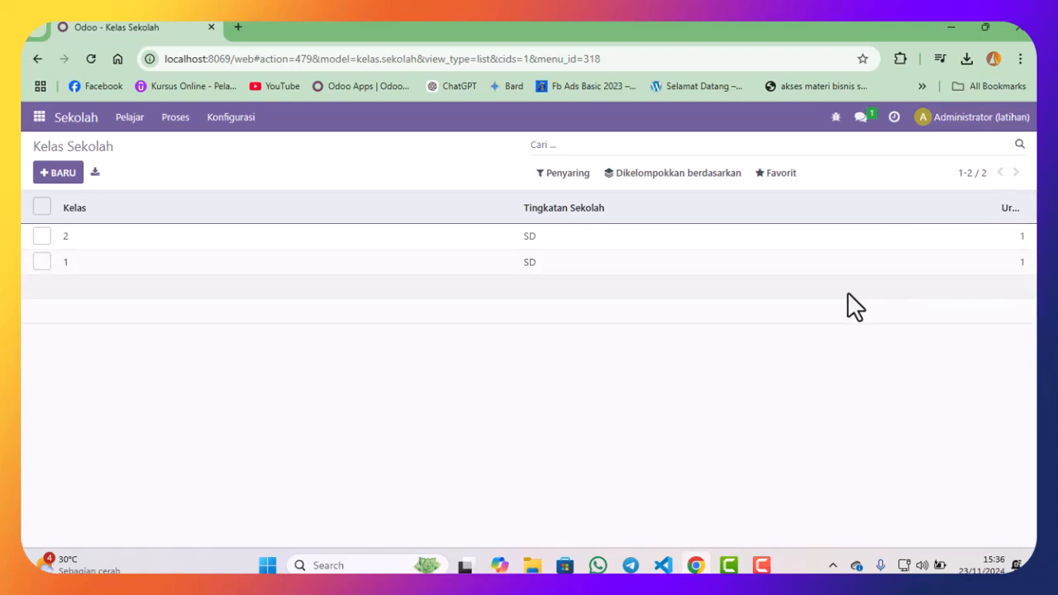
left_click(1023, 237)
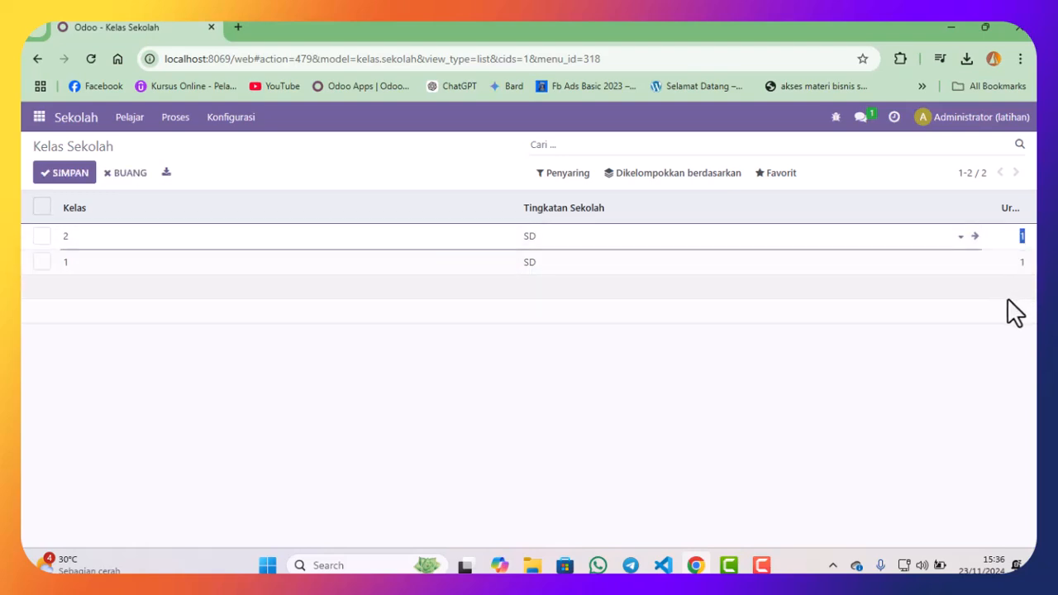
type("2")
left_click(981, 380)
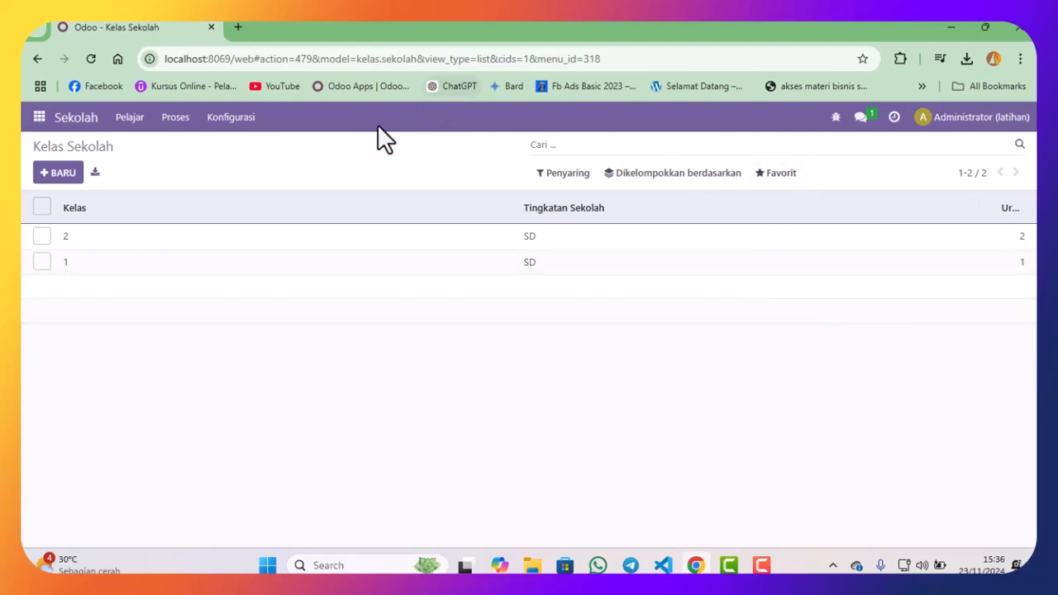
- In the Ruang Kelas list, create and save classroom A for school class SD - 1
left_click(225, 117)
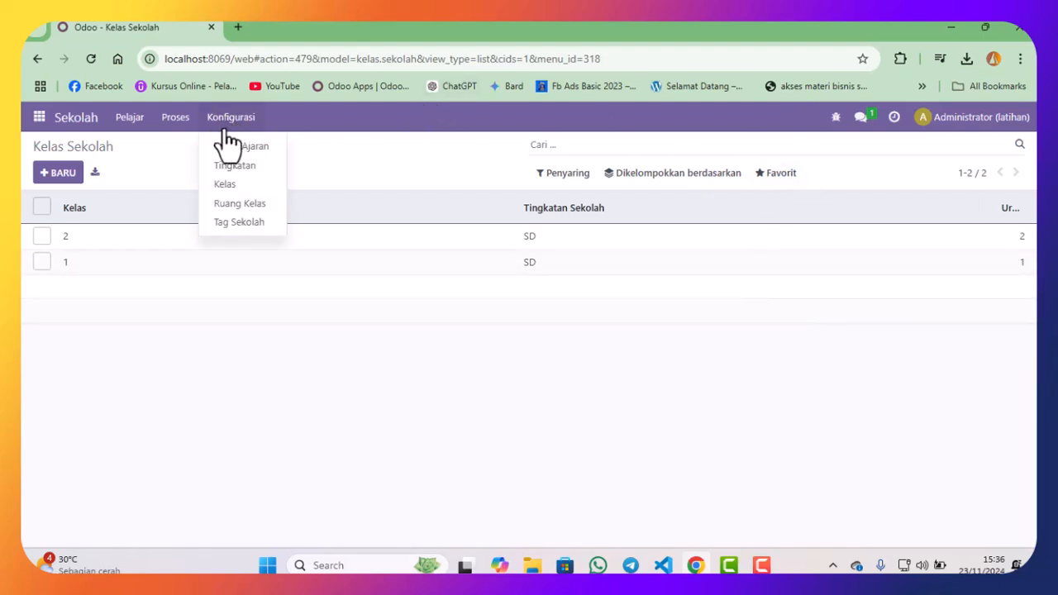
left_click(240, 205)
left_click(62, 176)
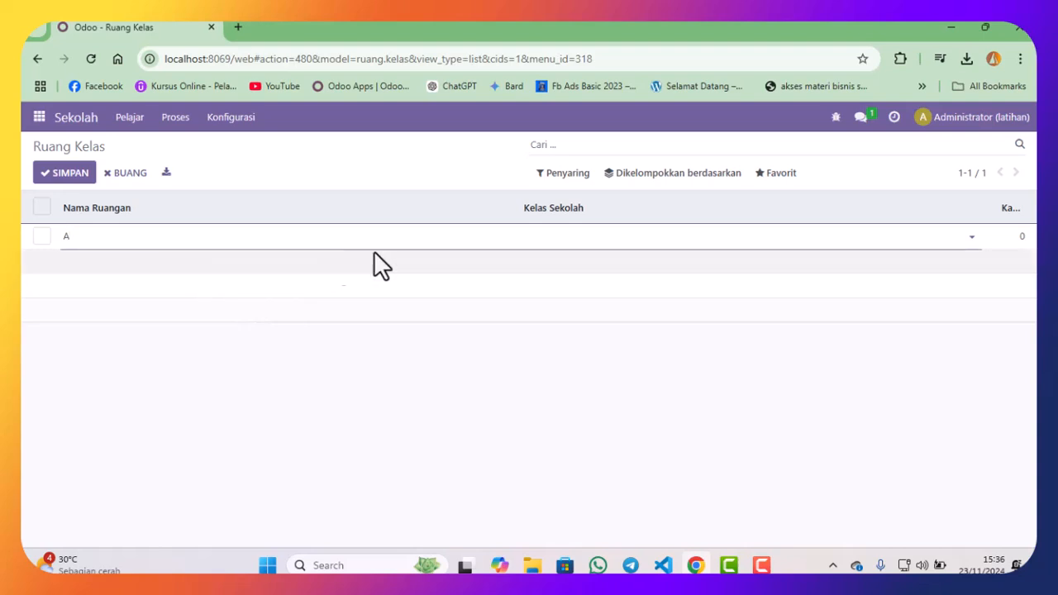
left_click(562, 236)
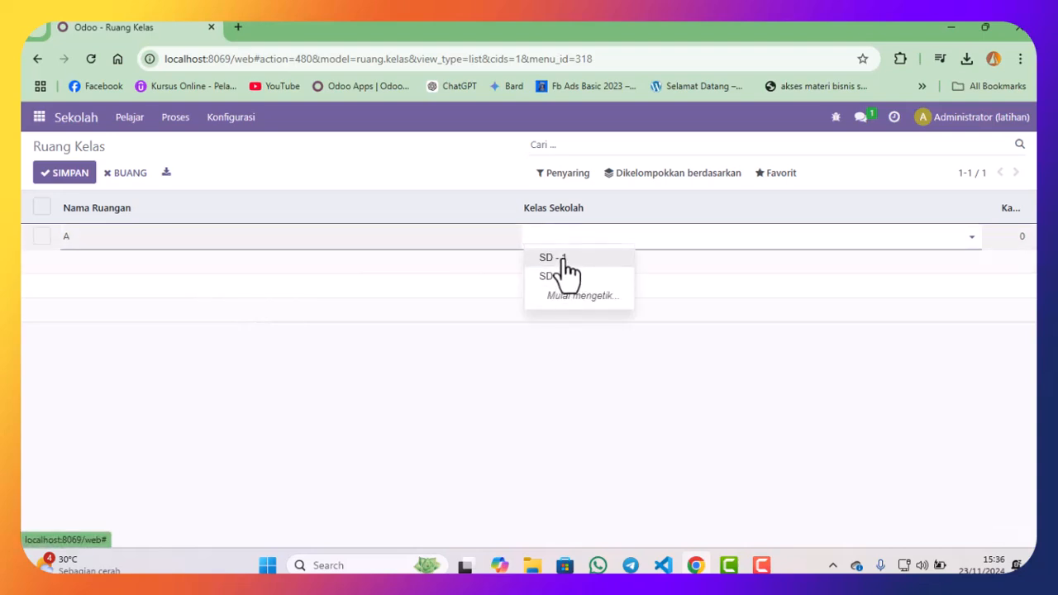
left_click(562, 257)
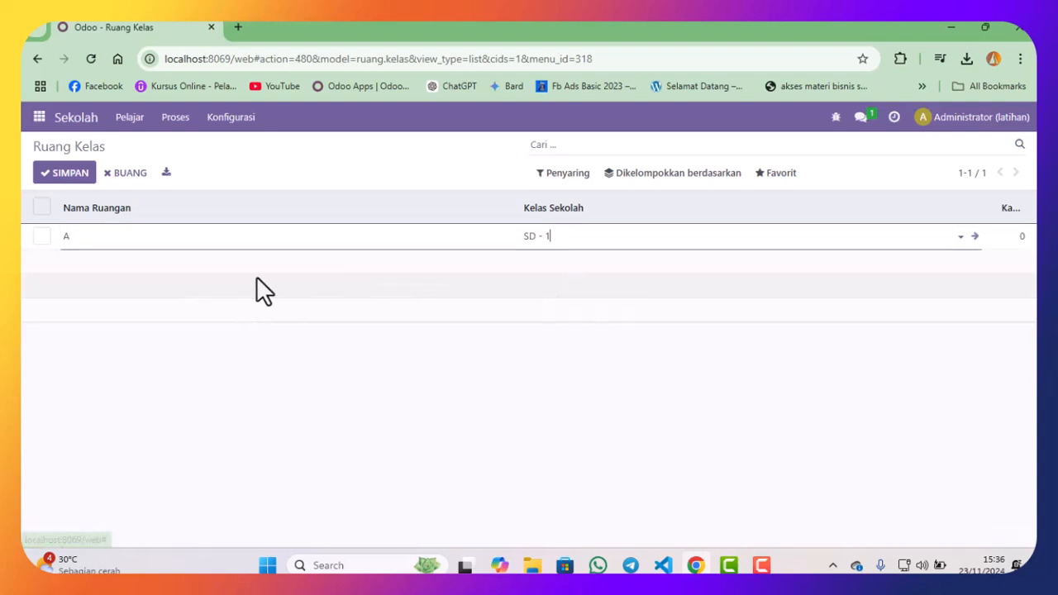
left_click(71, 176)
- Add classroom B for school class SD - 1 and save it
left_click(61, 176)
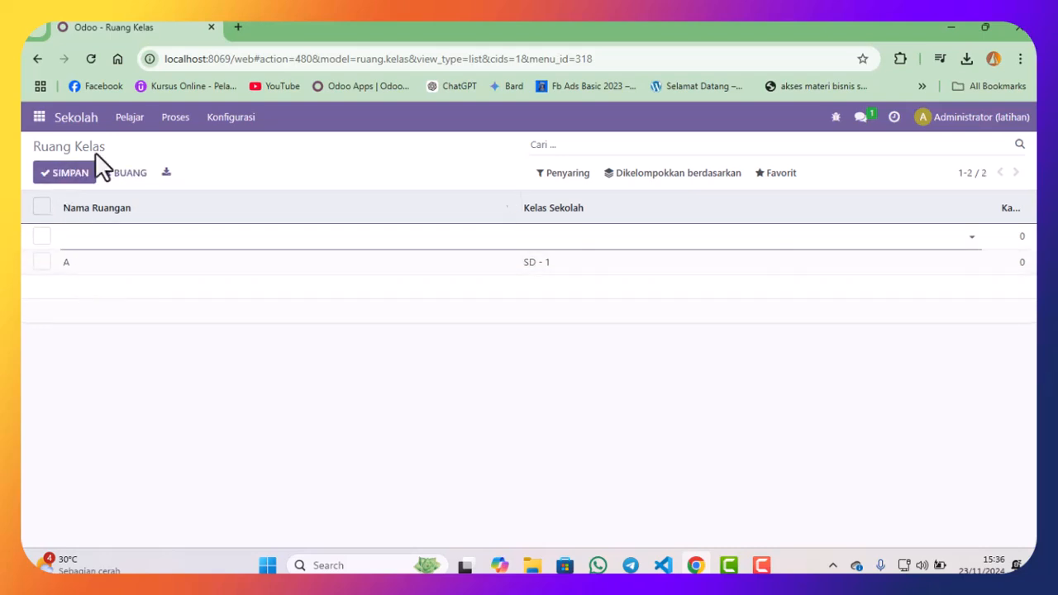
type("B")
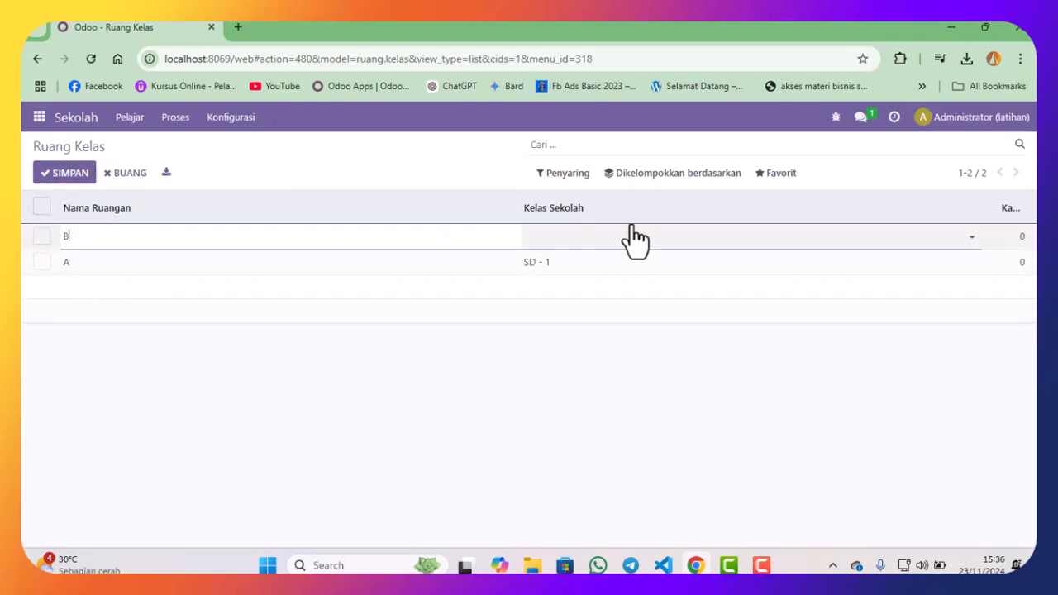
left_click(538, 237)
left_click(549, 257)
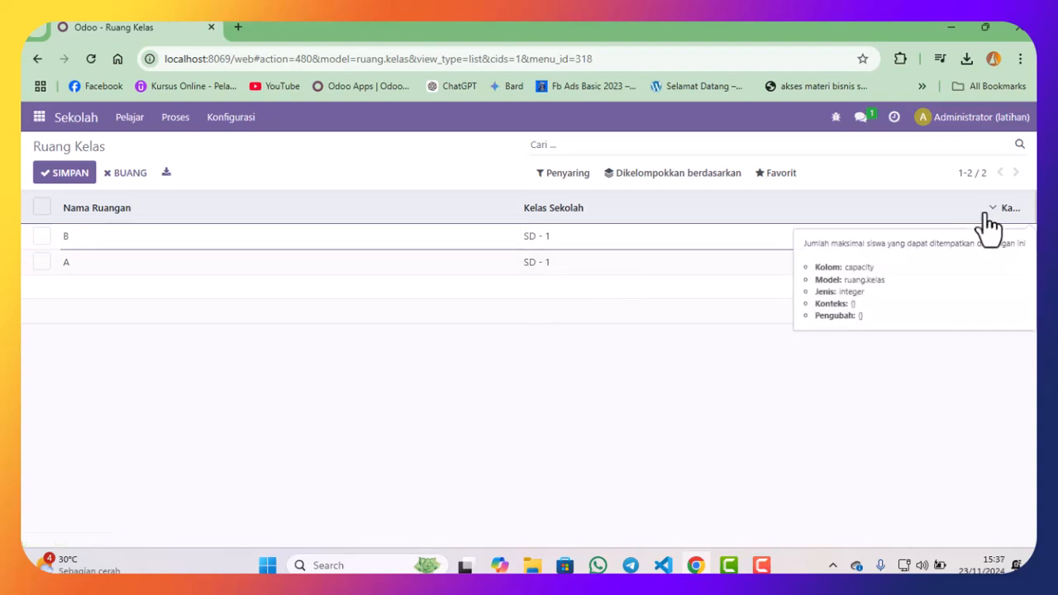
left_click(654, 429)
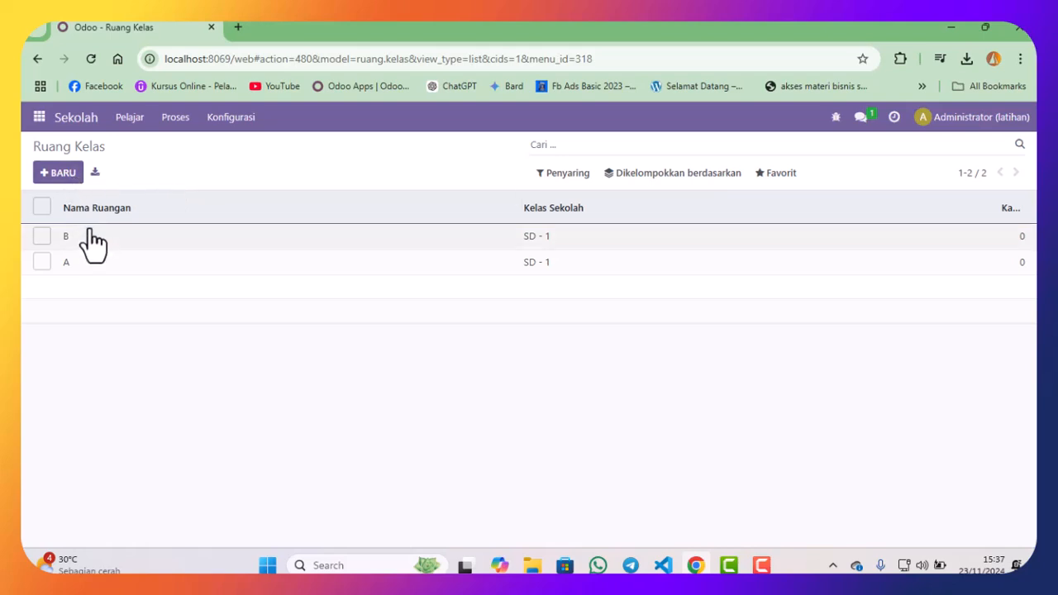
- Add another classroom named A for school class SD - 2 and save it
left_click(56, 173)
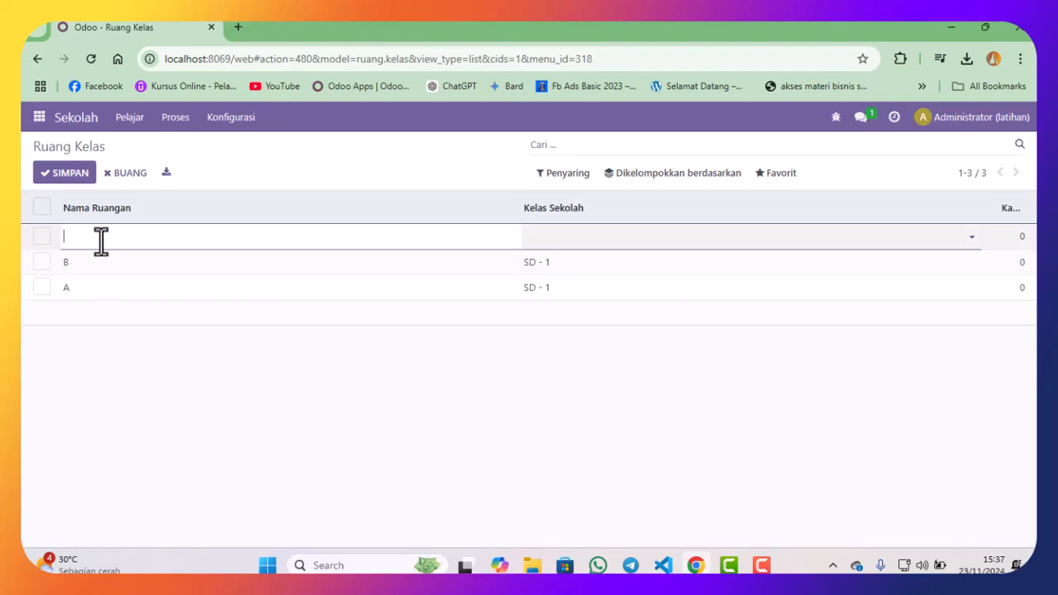
type("A")
left_click(544, 243)
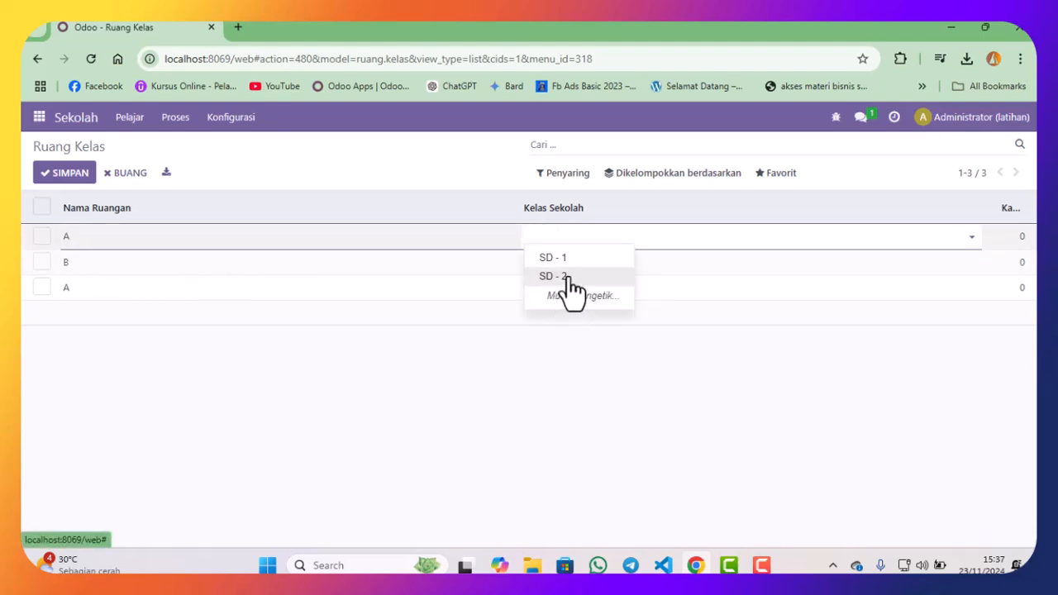
left_click(565, 276)
left_click(79, 175)
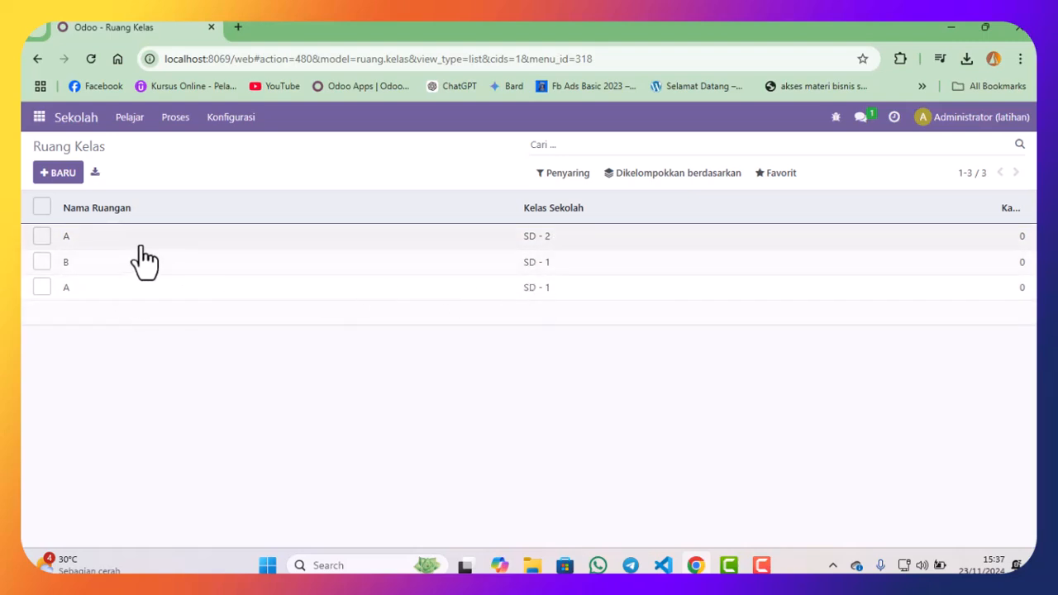
- Open the Tag Sekolah configuration list to check the contact tags
left_click(237, 122)
left_click(274, 224)
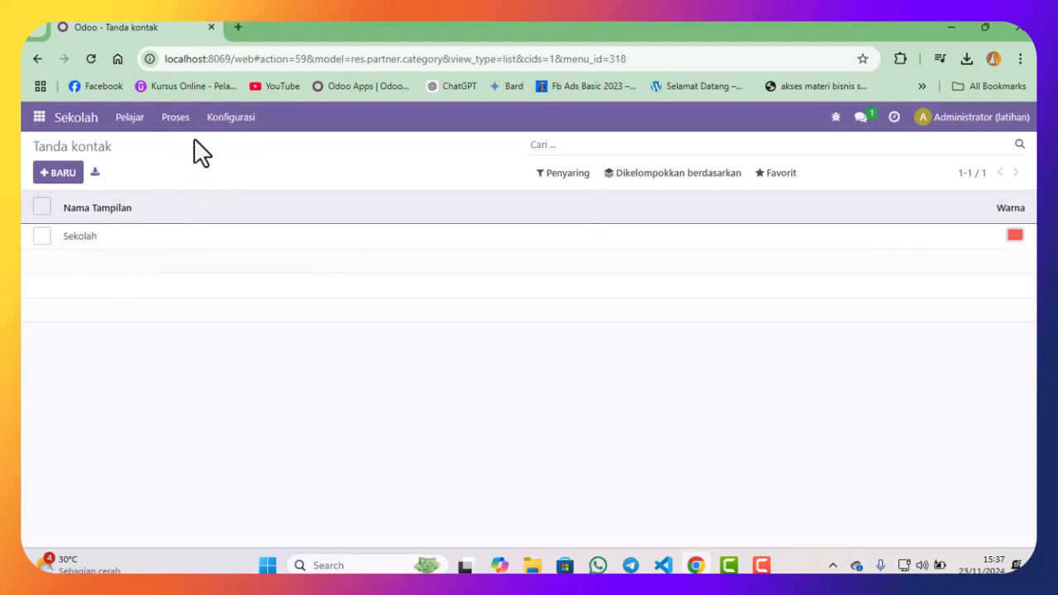
- Open the Pelajar list and start a new student record
left_click(129, 118)
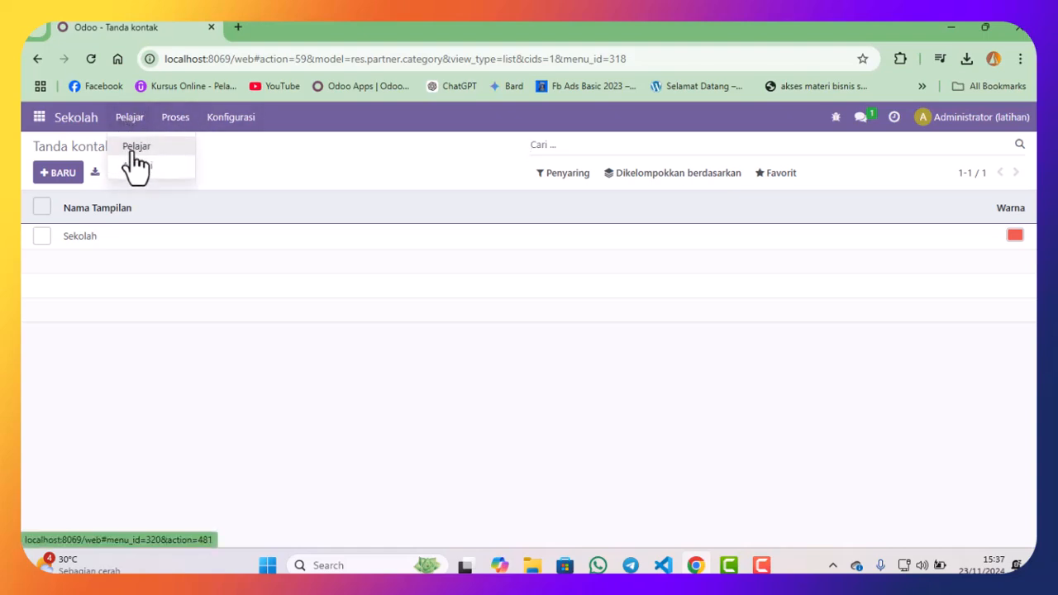
left_click(133, 147)
left_click(133, 124)
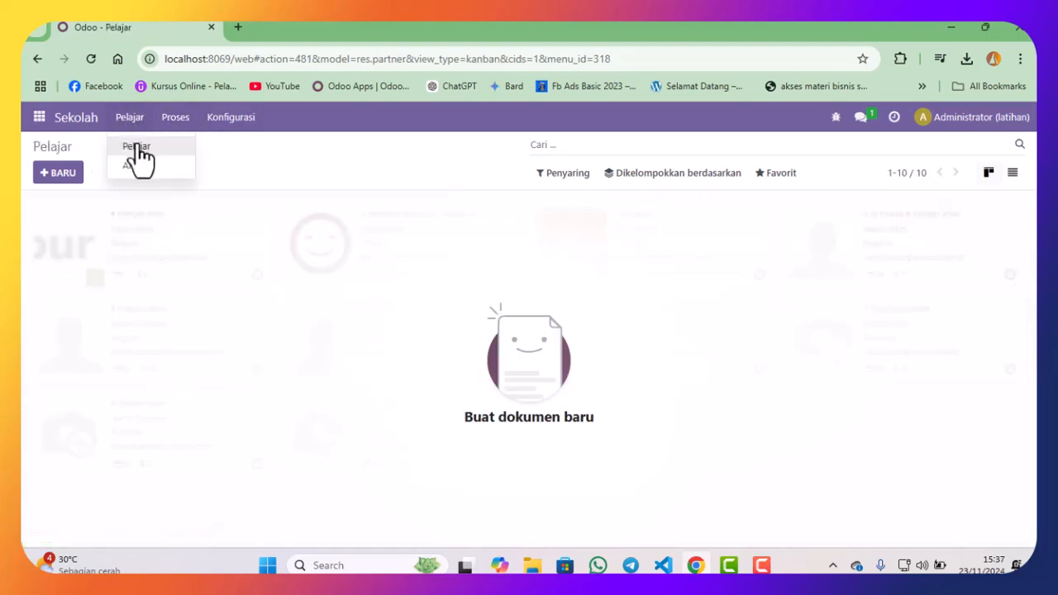
left_click(136, 147)
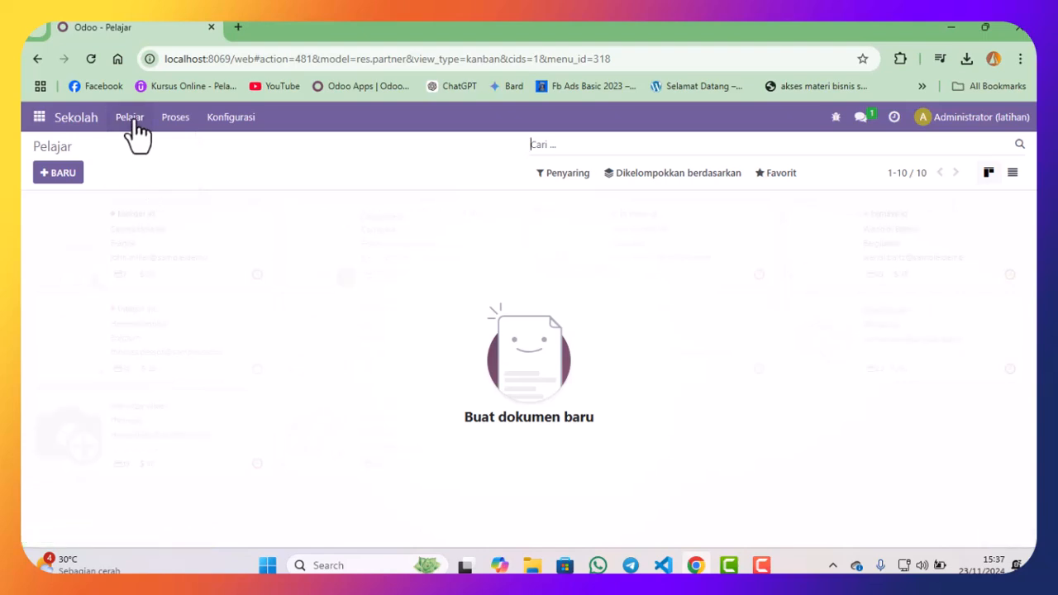
left_click(130, 121)
left_click(81, 177)
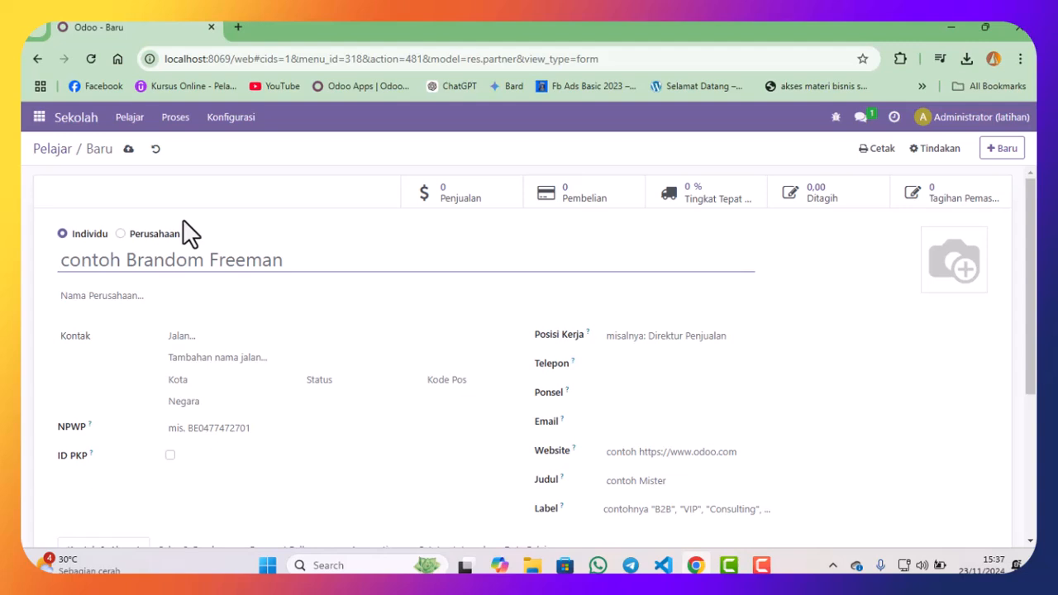
- Enter the student's name and street address in the new student record
type("Andi A")
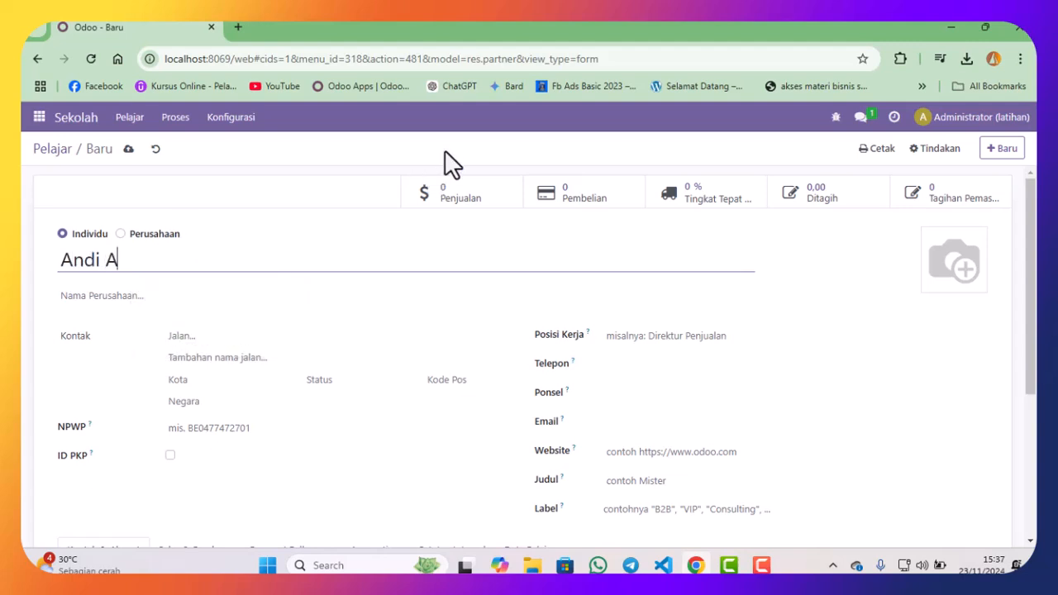
left_click(233, 336)
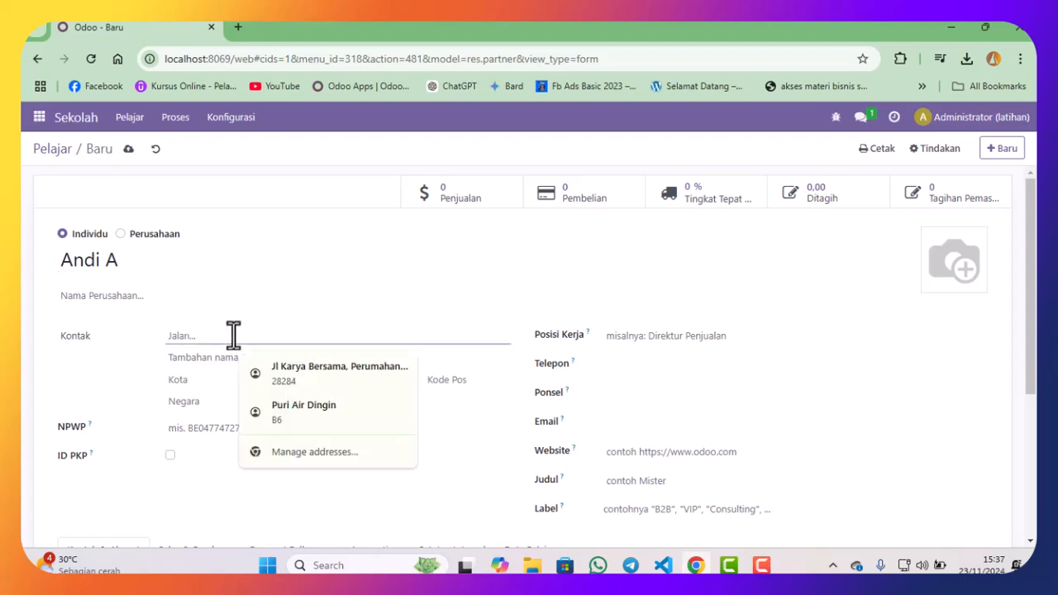
type("Jl Mawar No 1")
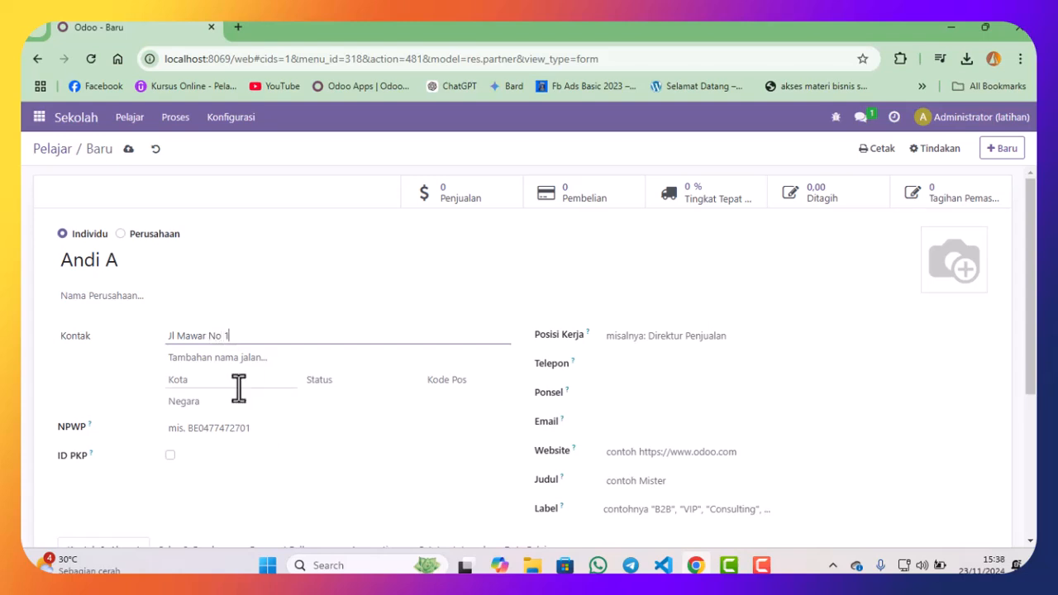
- Complete the student's address with the city, state and postal code, and save the record
left_click(237, 379)
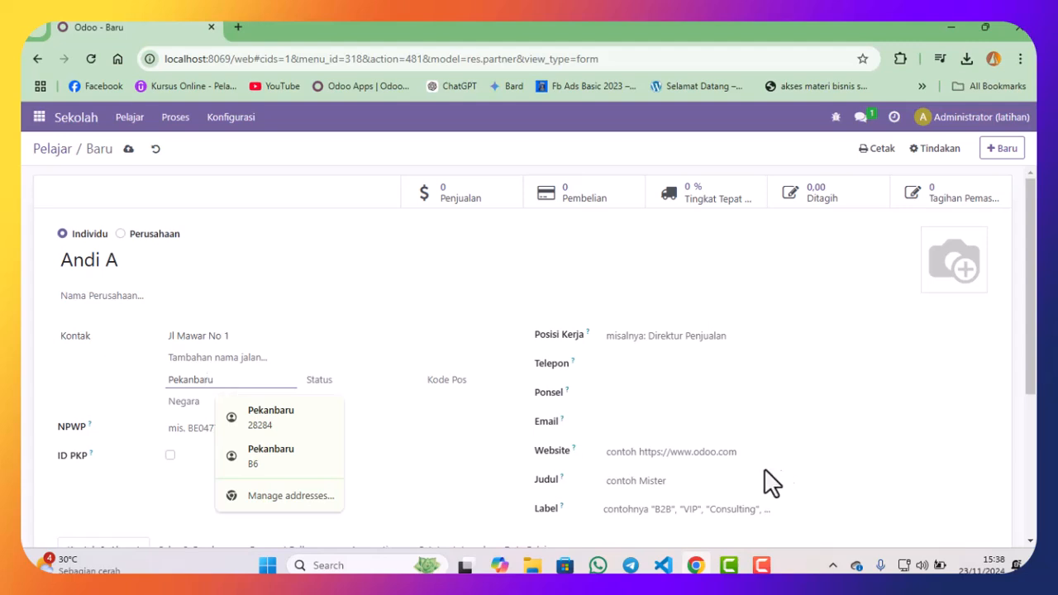
left_click(344, 380)
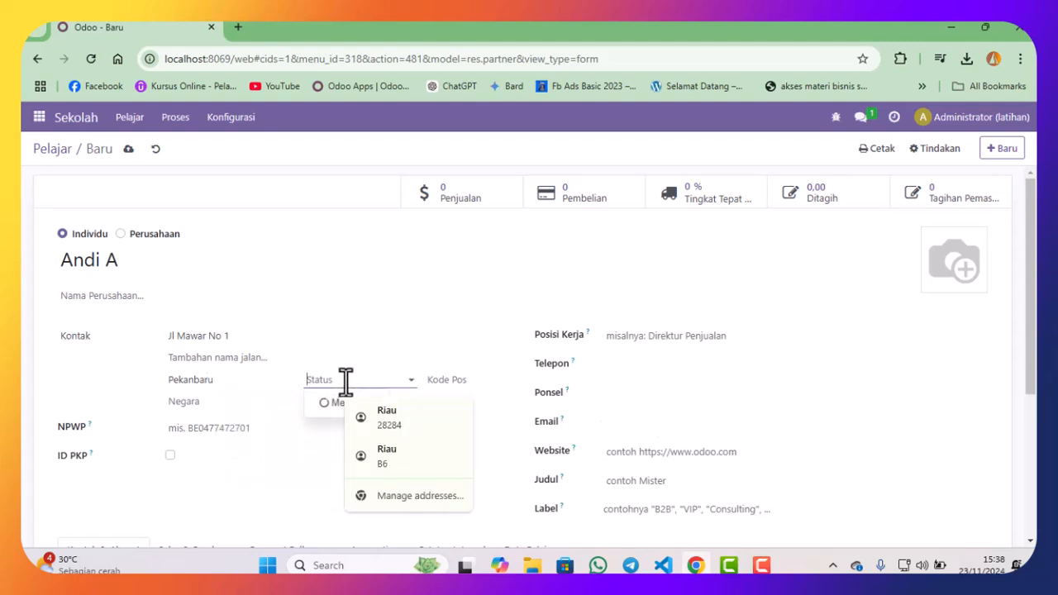
type("riau")
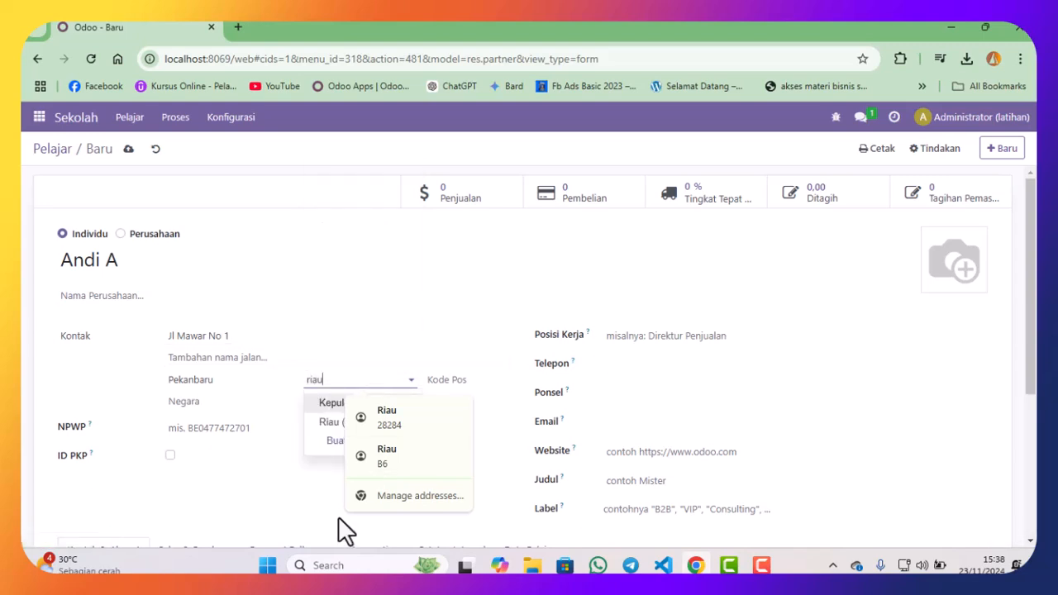
left_click(334, 421)
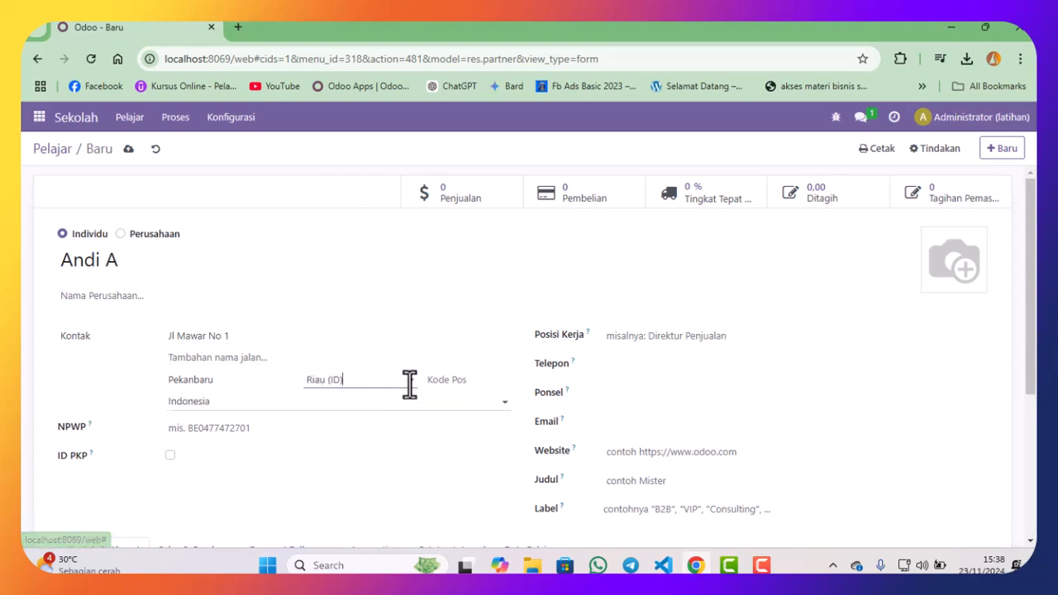
left_click(463, 383)
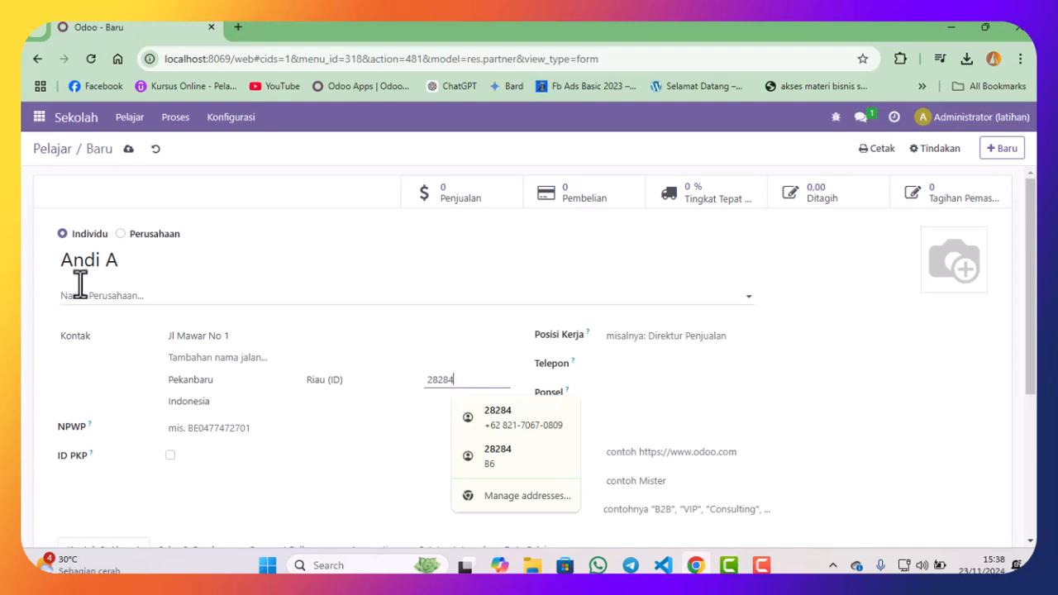
left_click(129, 149)
- Examine the Data Pelajar details of the saved student record, including the identity and academic data
scroll(487, 388, "down", 2)
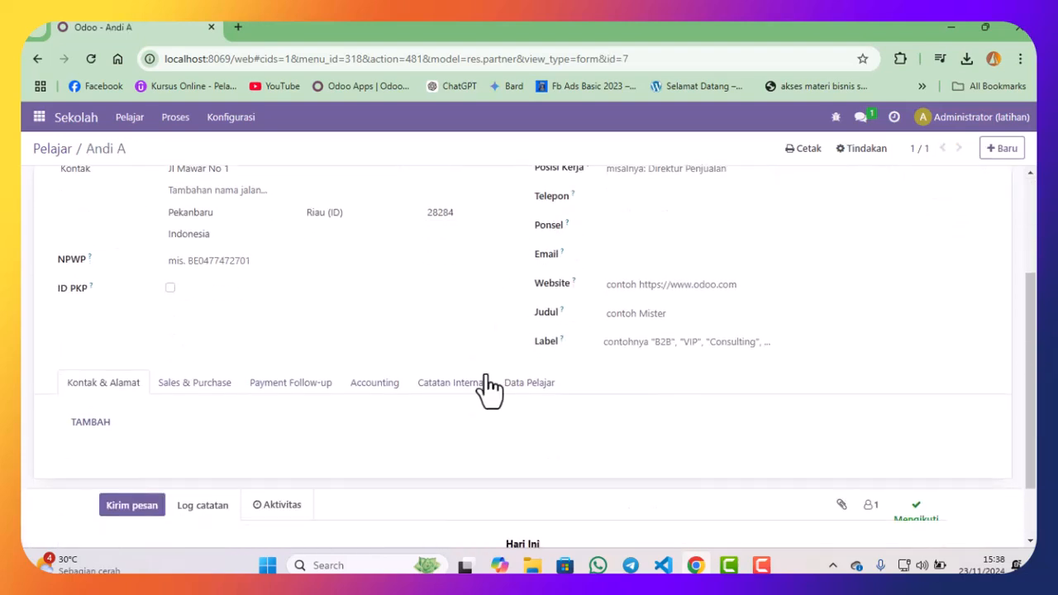
left_click(534, 384)
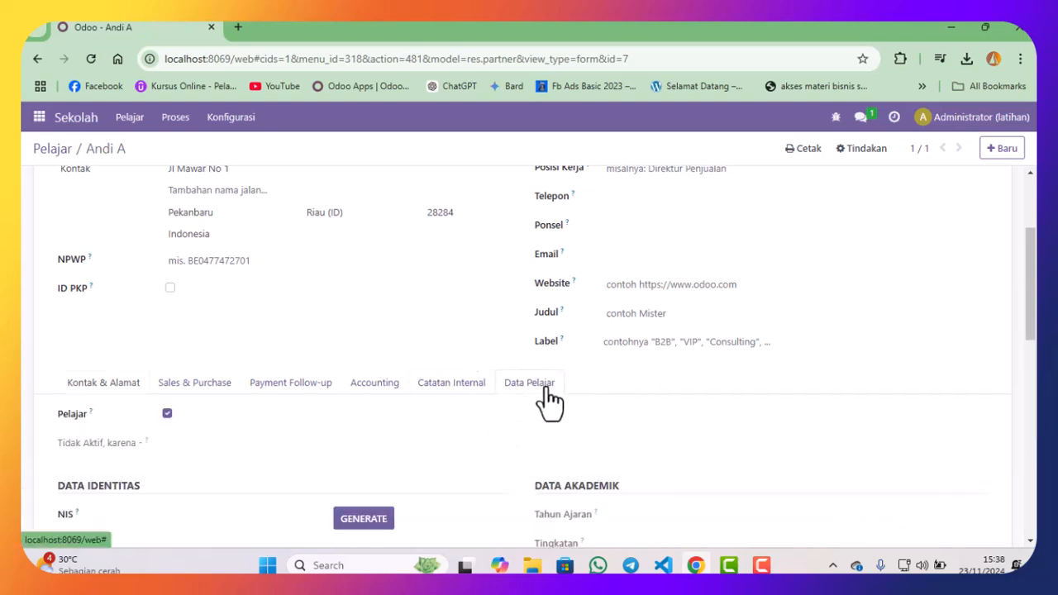
scroll(546, 389, "down", 2)
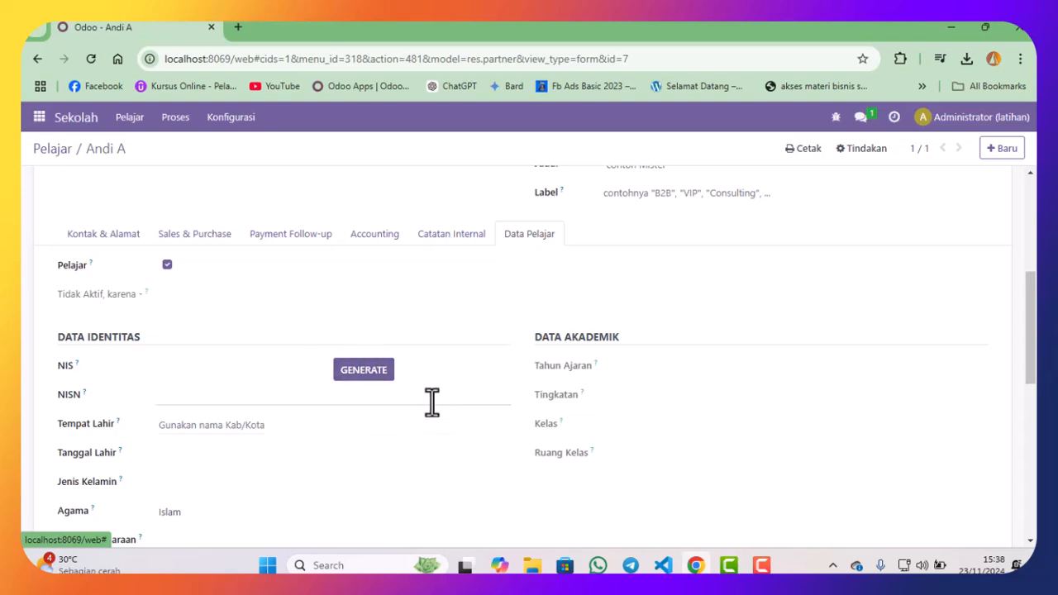
scroll(353, 345, "up", 5)
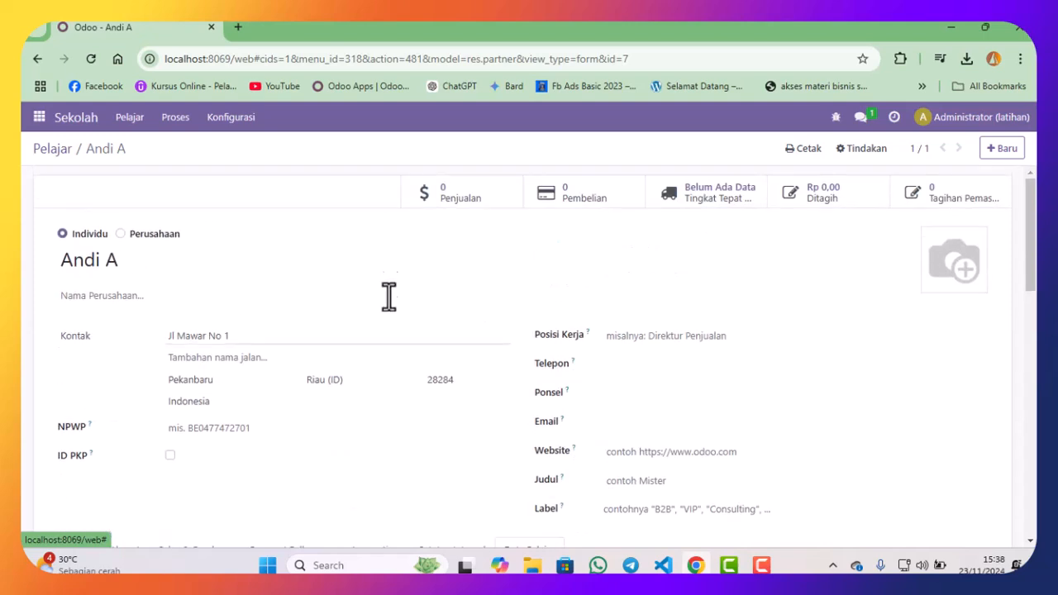
- Duplicate the browser tab and start a new Siswa Baru registration in the copy
right_click(122, 23)
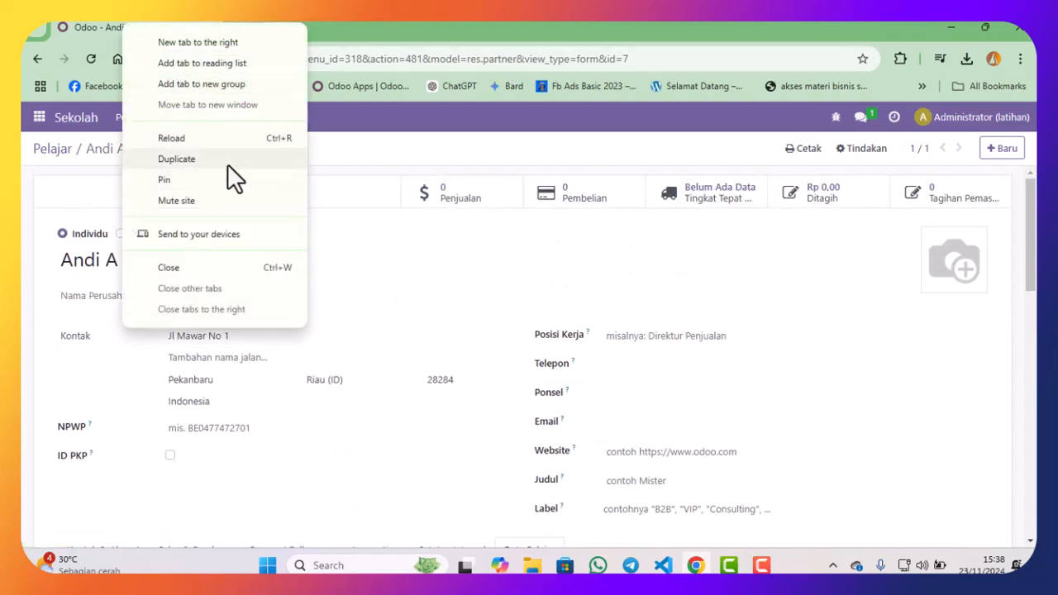
left_click(228, 158)
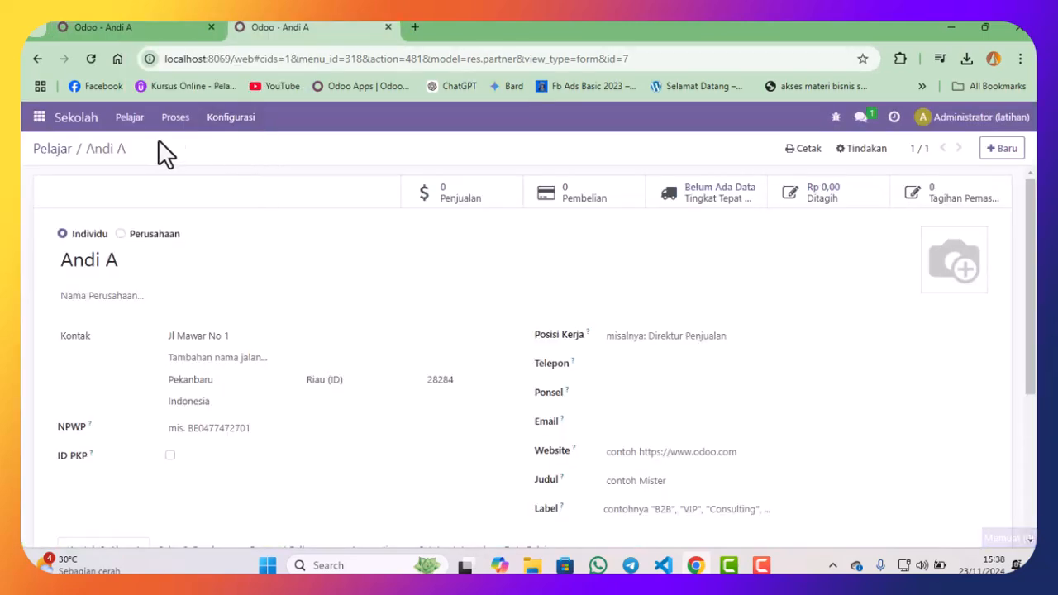
left_click(175, 117)
left_click(195, 146)
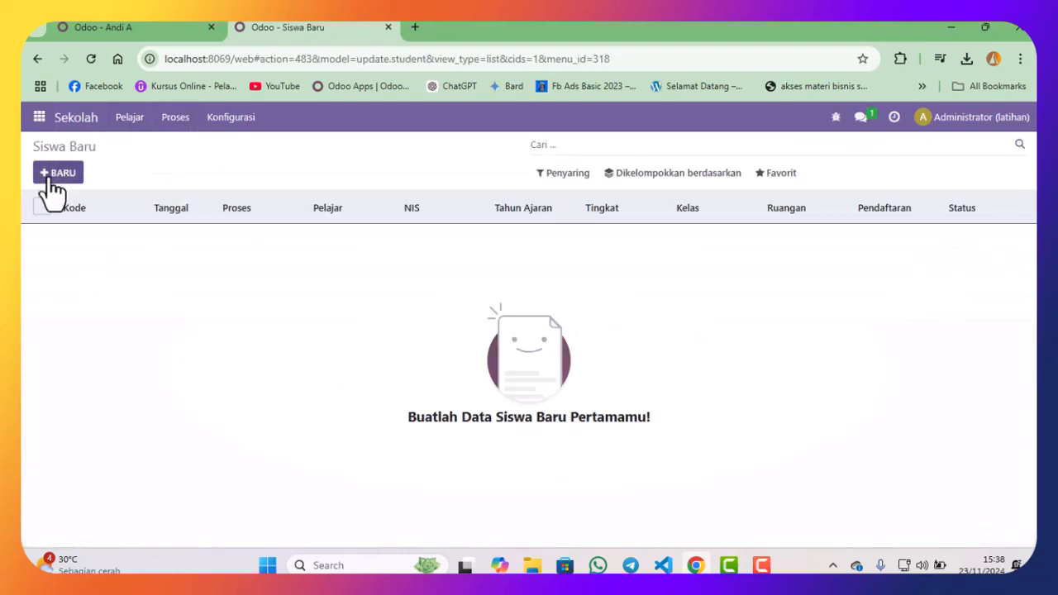
left_click(51, 174)
- Select the newly created student for the registration and set Tahun Ajaran to 2024-2025
left_click(195, 324)
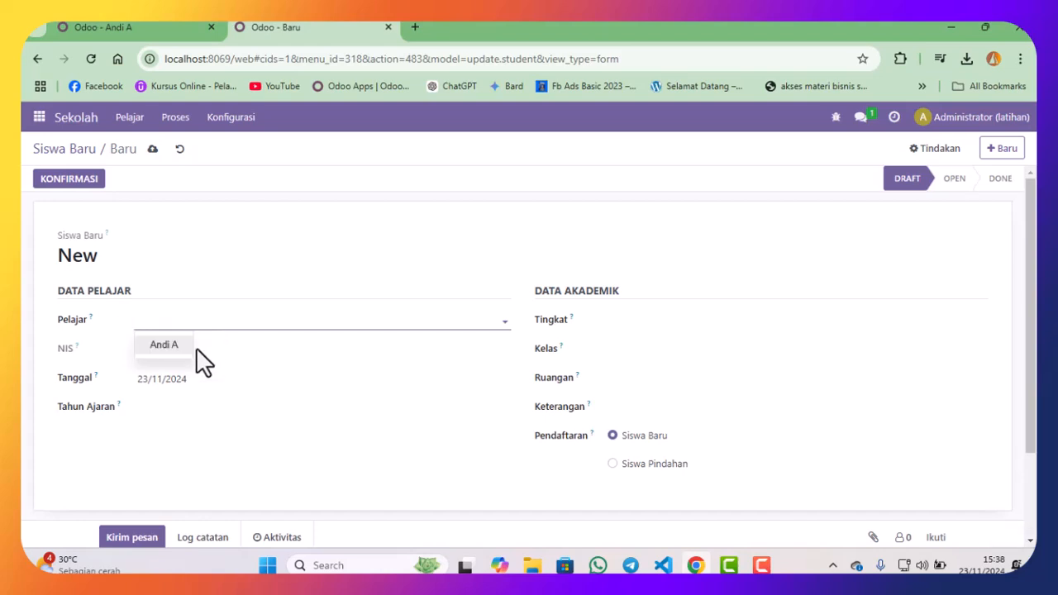
left_click(165, 347)
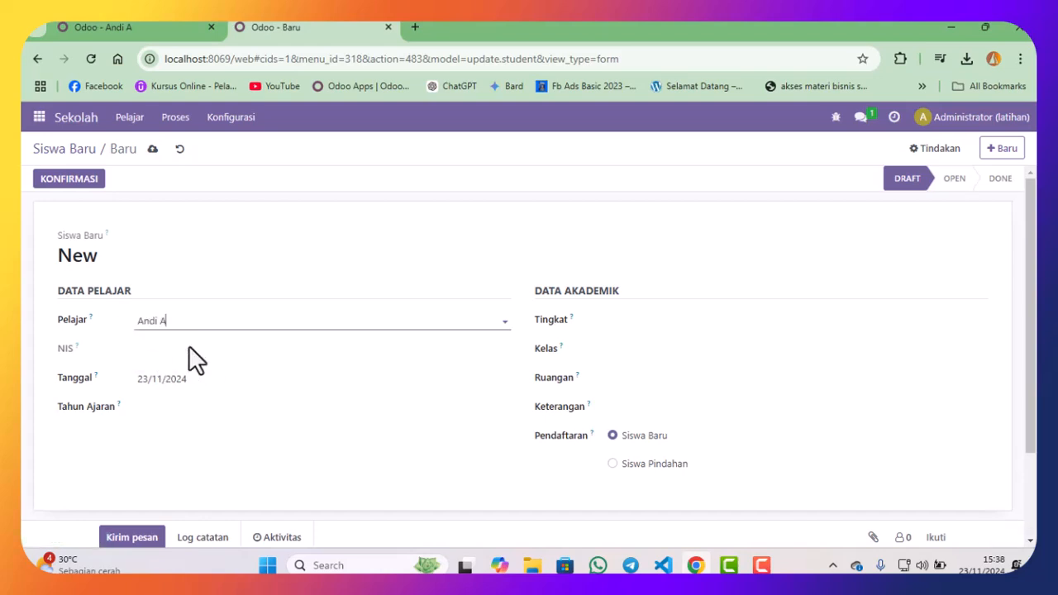
left_click(173, 411)
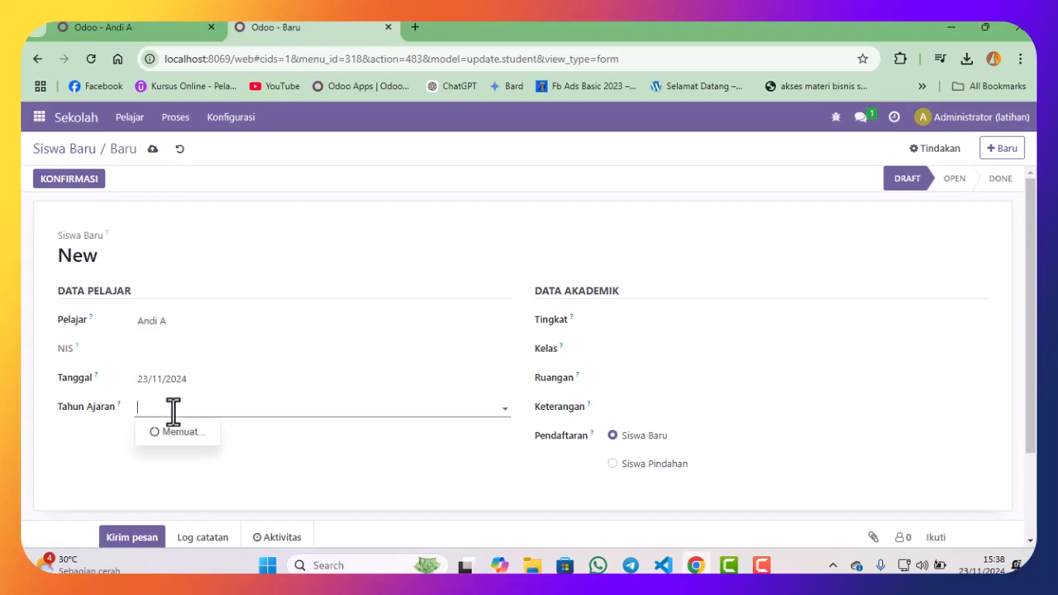
left_click(178, 431)
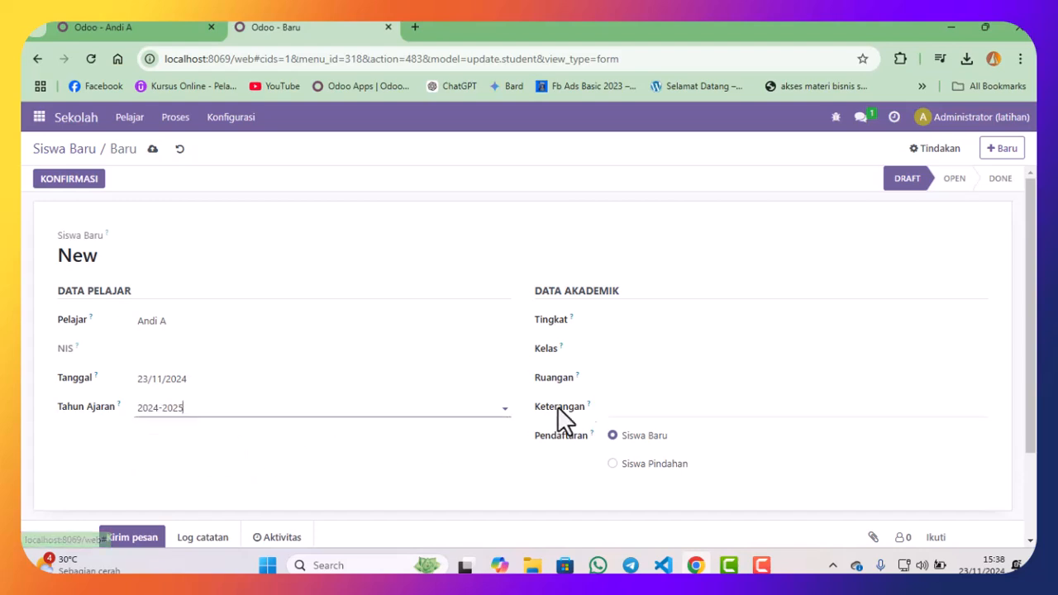
- Set the registration's academic data to Tingkat SD, Kelas SD - 1 and Ruangan SD - 1A
left_click(638, 319)
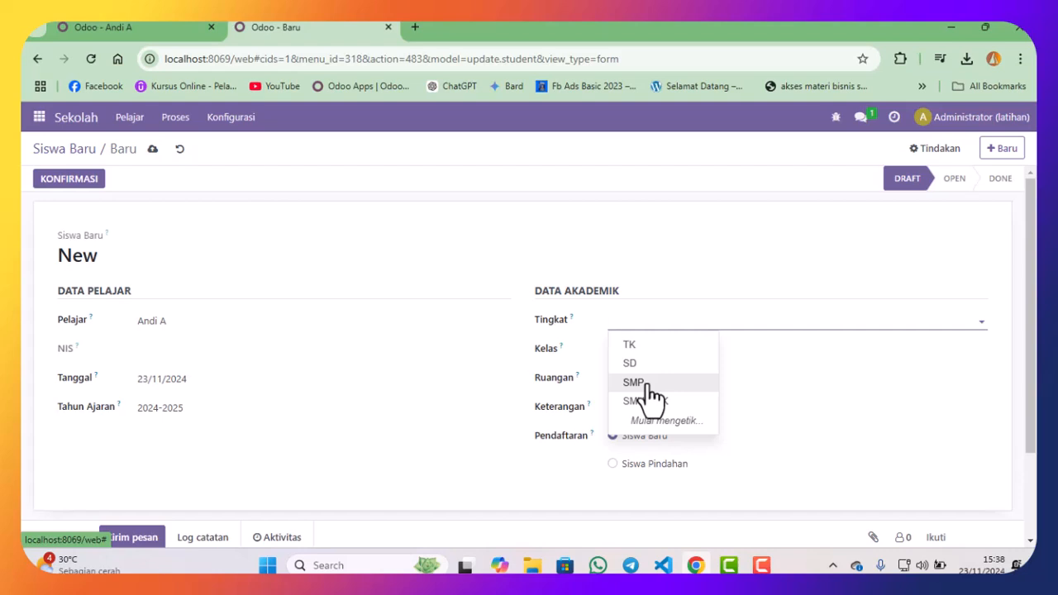
left_click(644, 364)
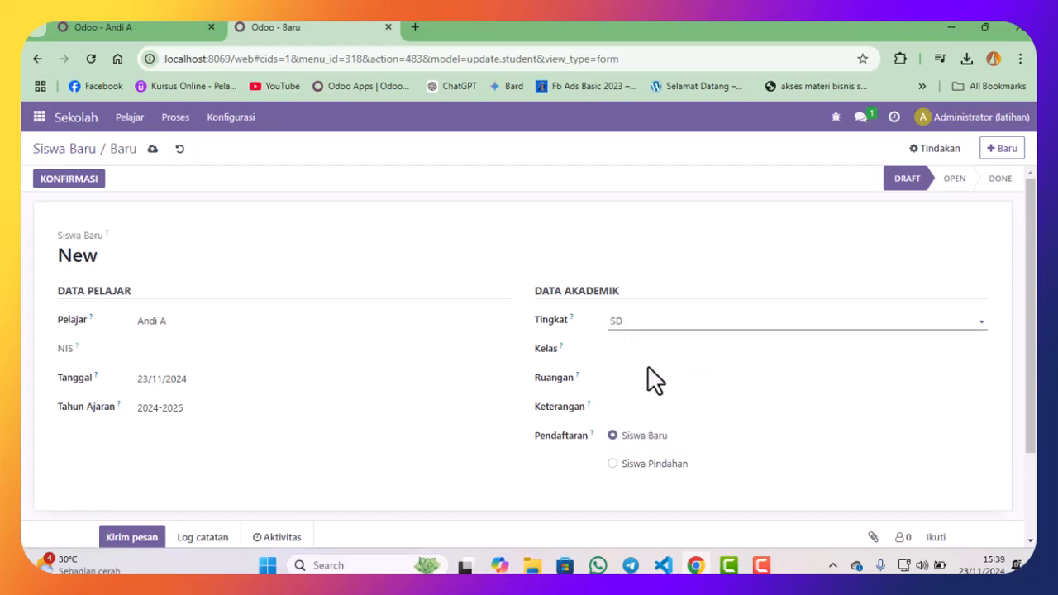
left_click(644, 347)
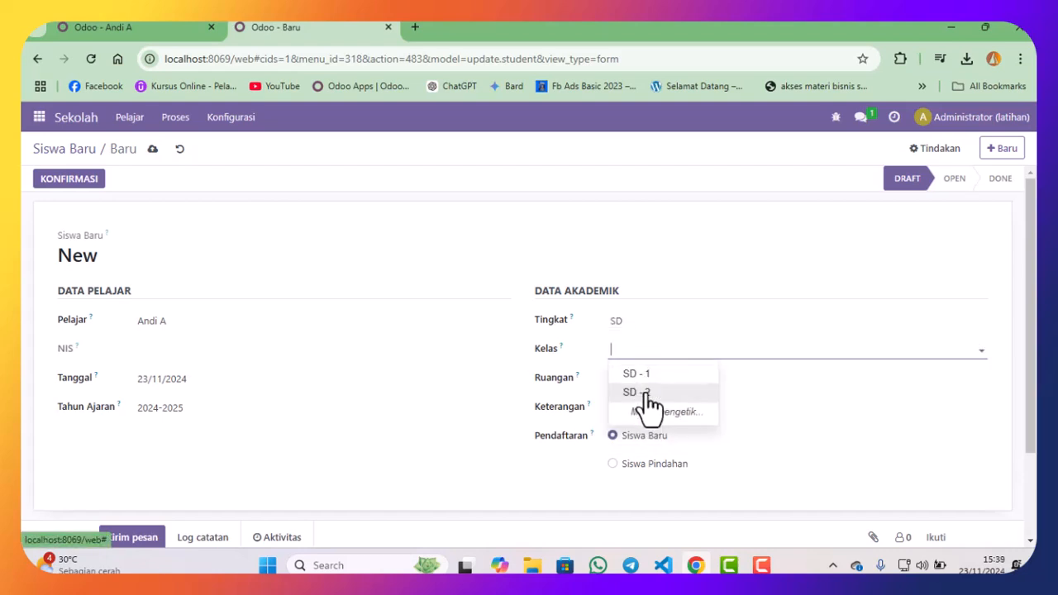
left_click(642, 372)
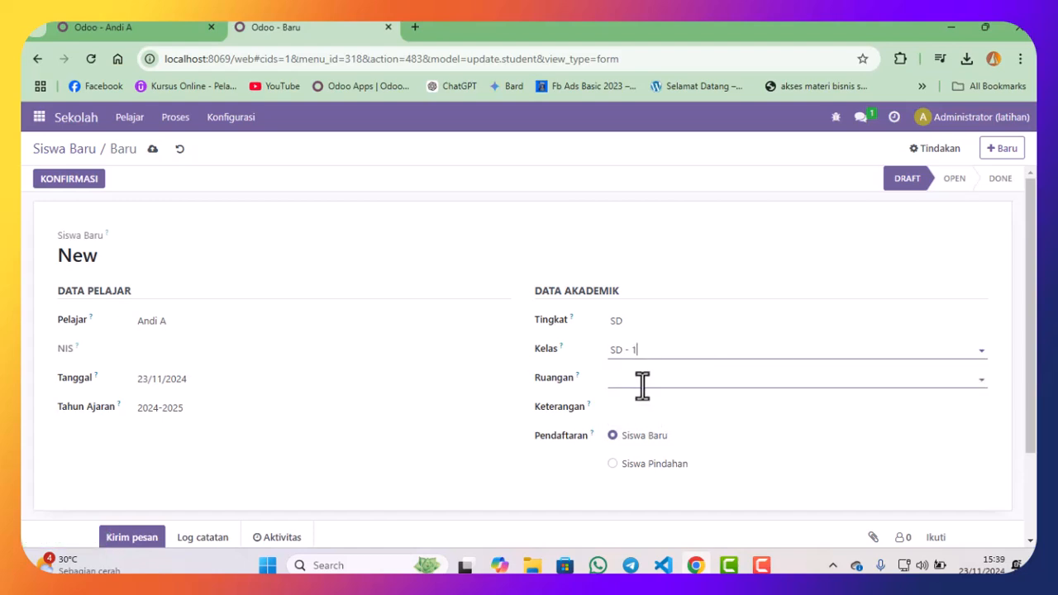
left_click(642, 379)
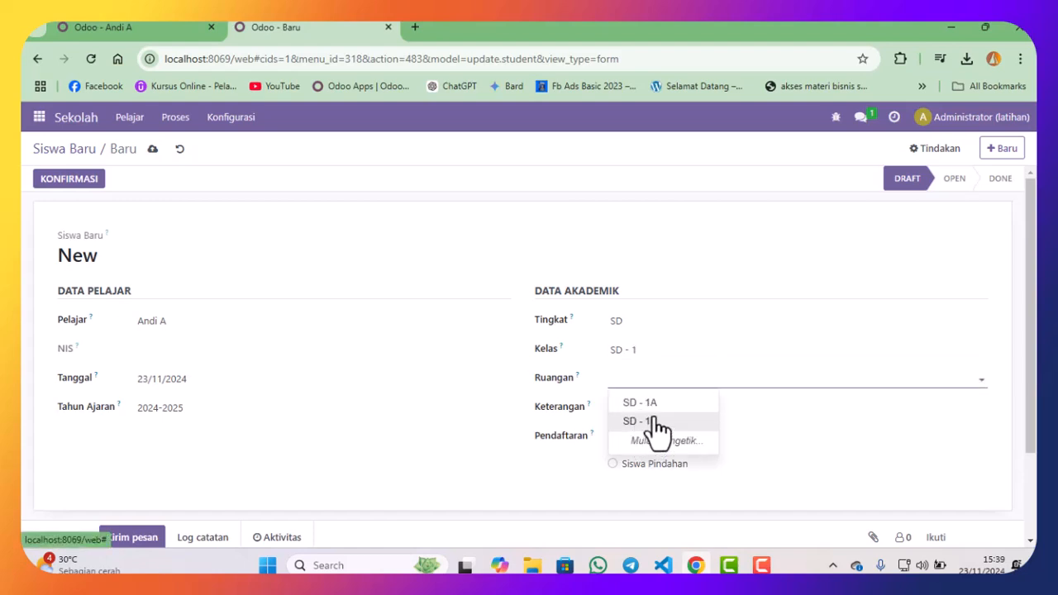
left_click(649, 404)
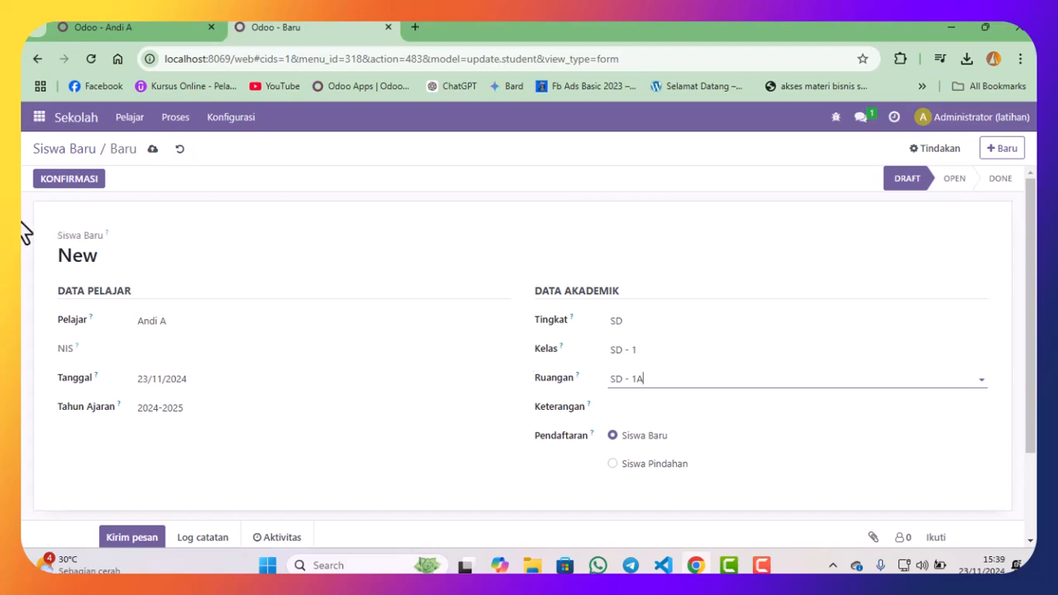
- Try to save the new student registration
left_click(153, 155)
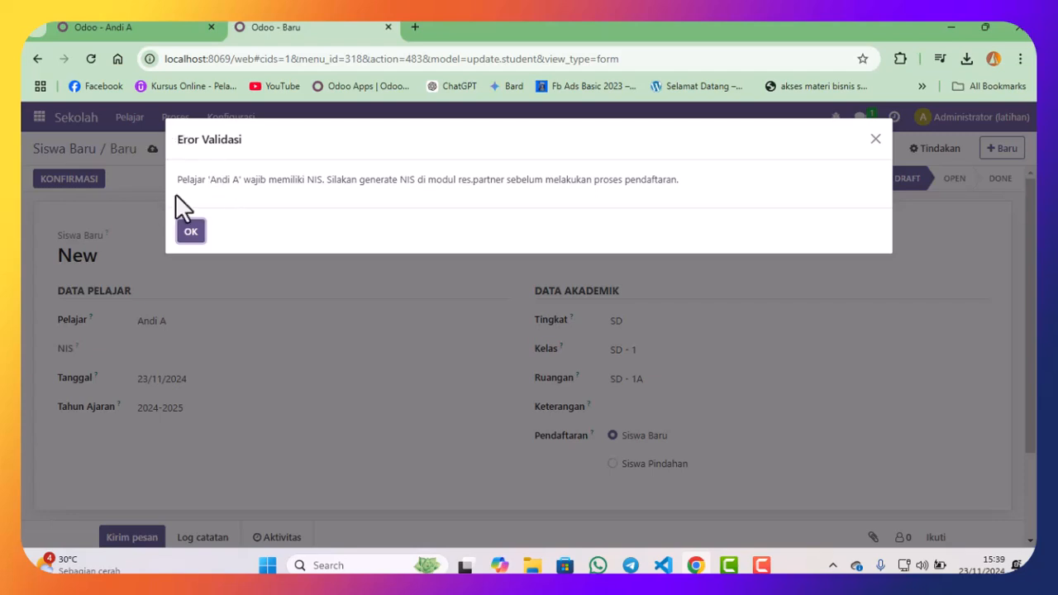
left_click_drag(173, 177, 715, 198)
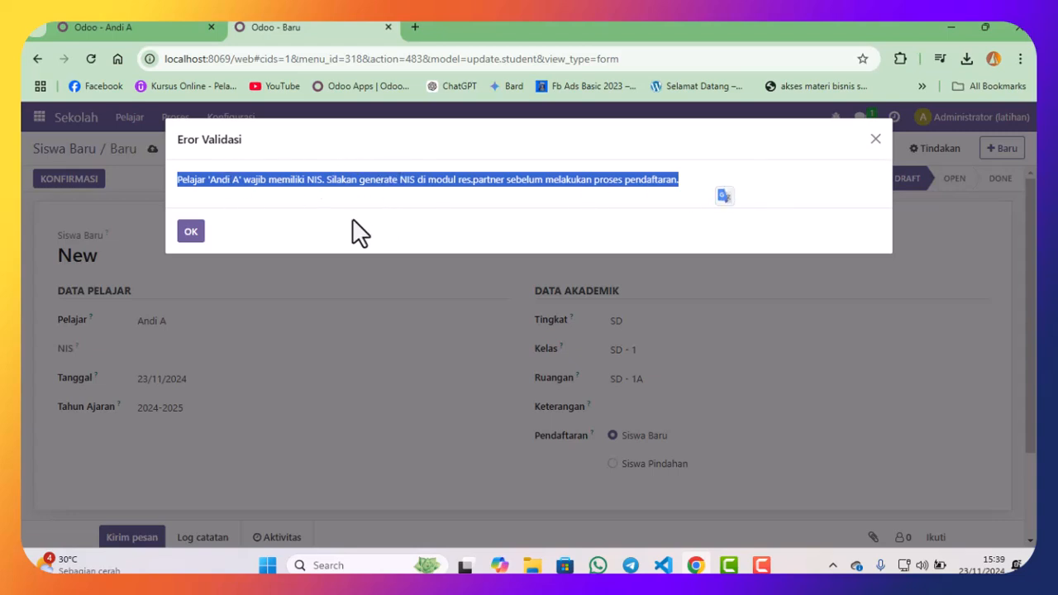
left_click(876, 140)
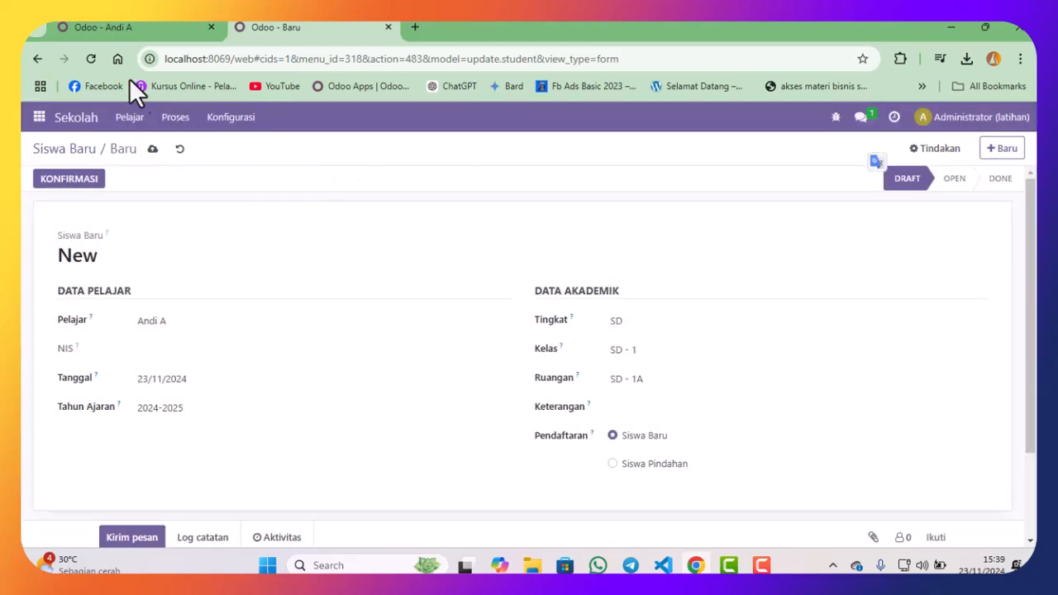
- Return to the student's record in the other browser tab and generate the NIS in the identity data
left_click(140, 27)
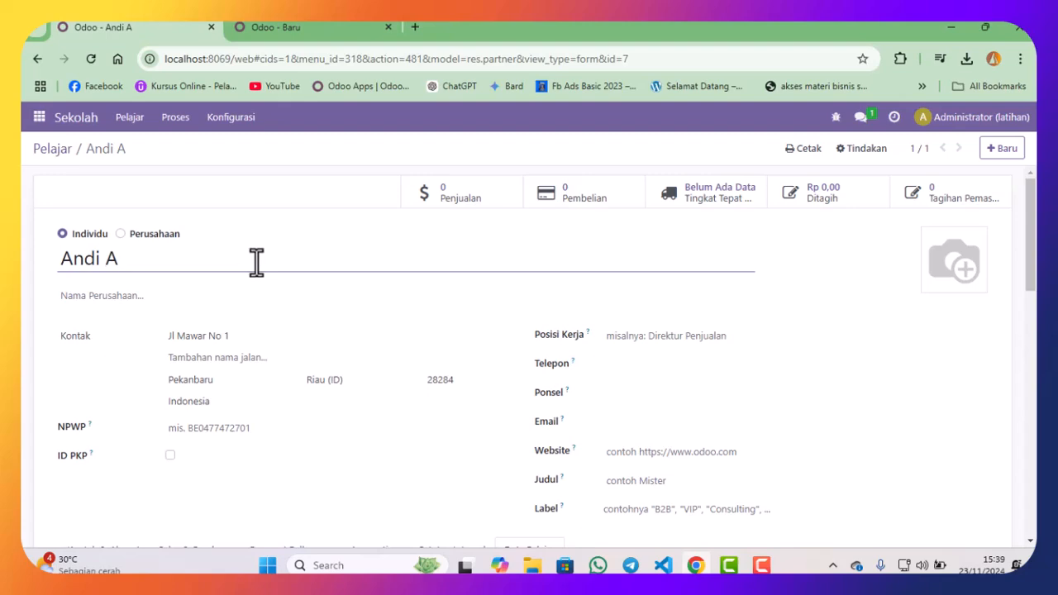
scroll(408, 330, "down", 5)
scroll(396, 294, "up", 1)
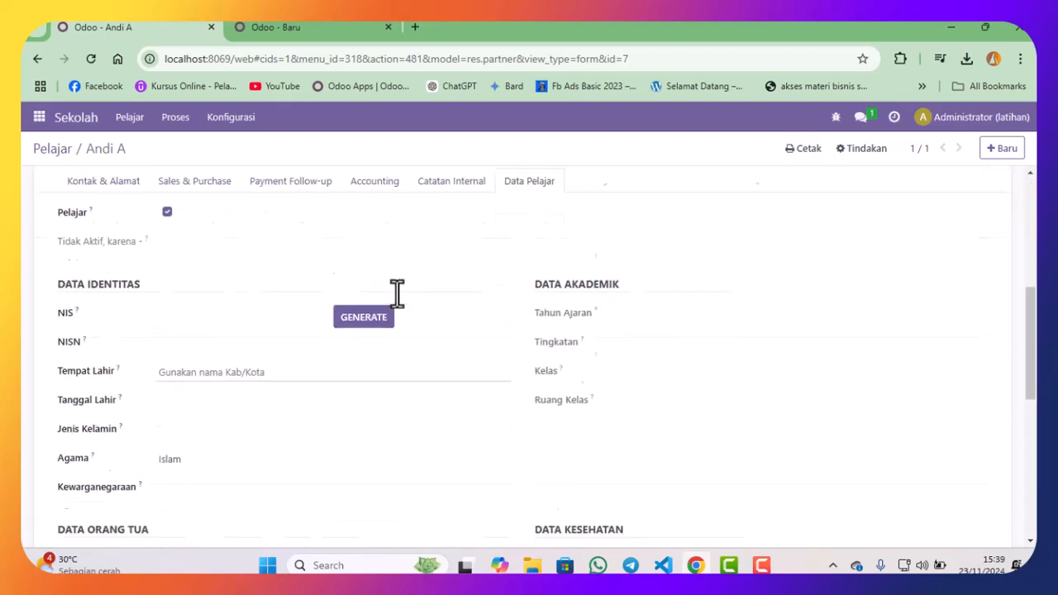
scroll(397, 293, "down", 2)
left_click(369, 248)
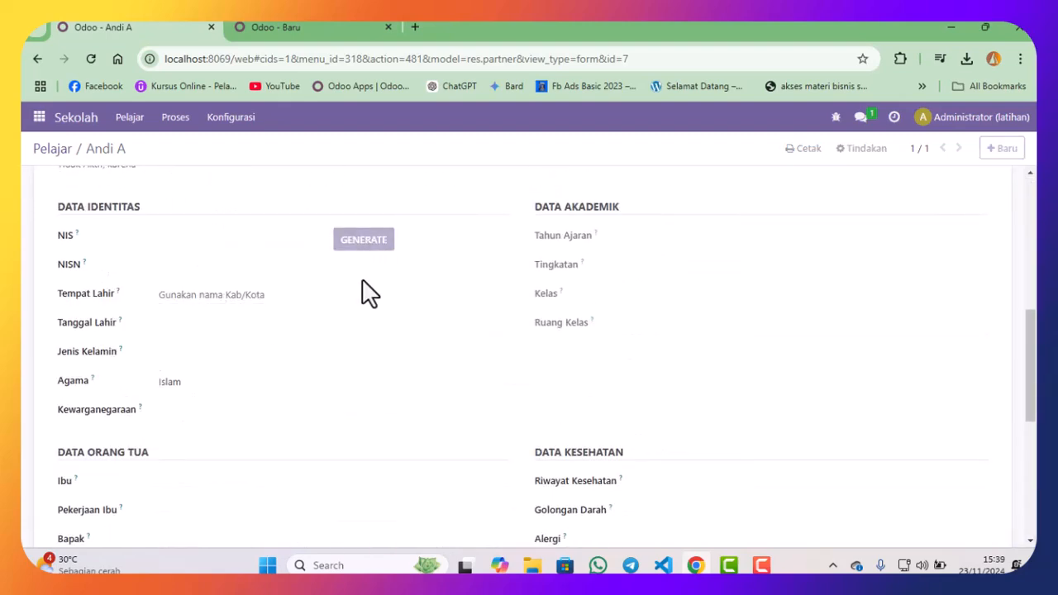
- Go back to the Siswa Baru registration, save it, and check its NIS and Pelajar fields
left_click(326, 27)
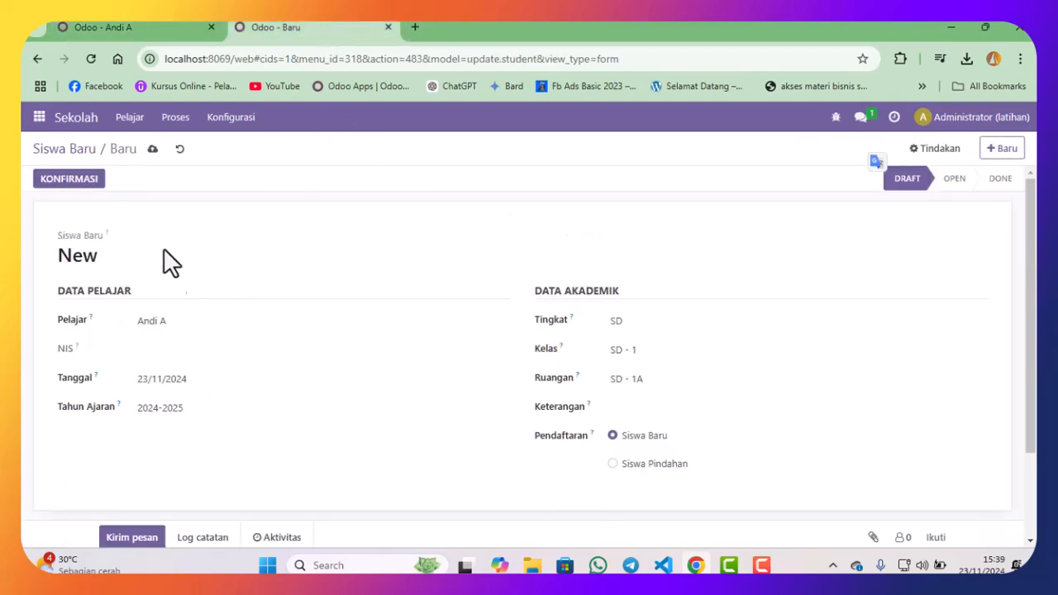
left_click(152, 149)
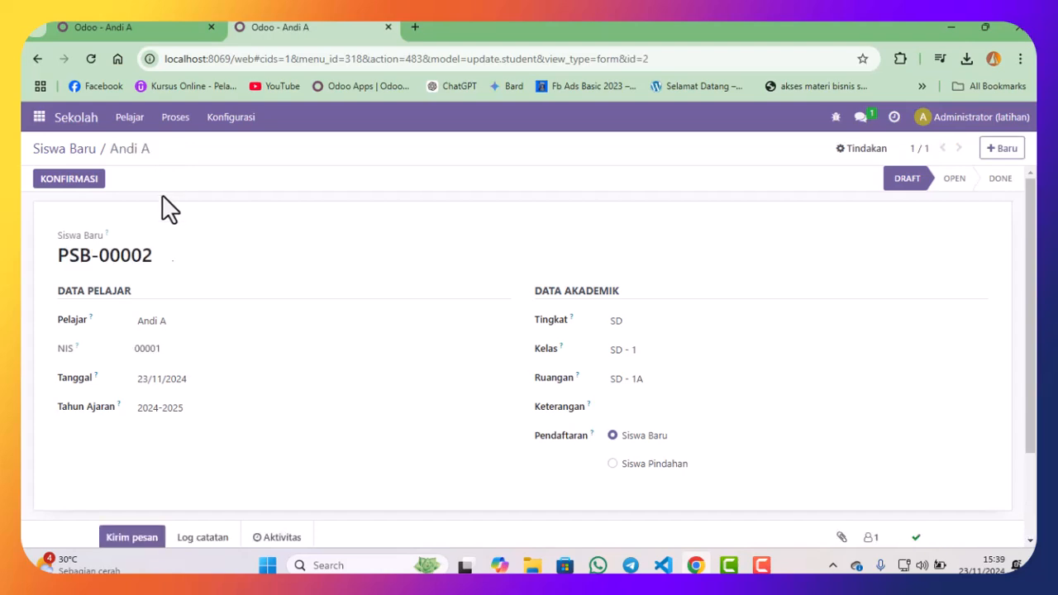
left_click_drag(140, 351, 205, 355)
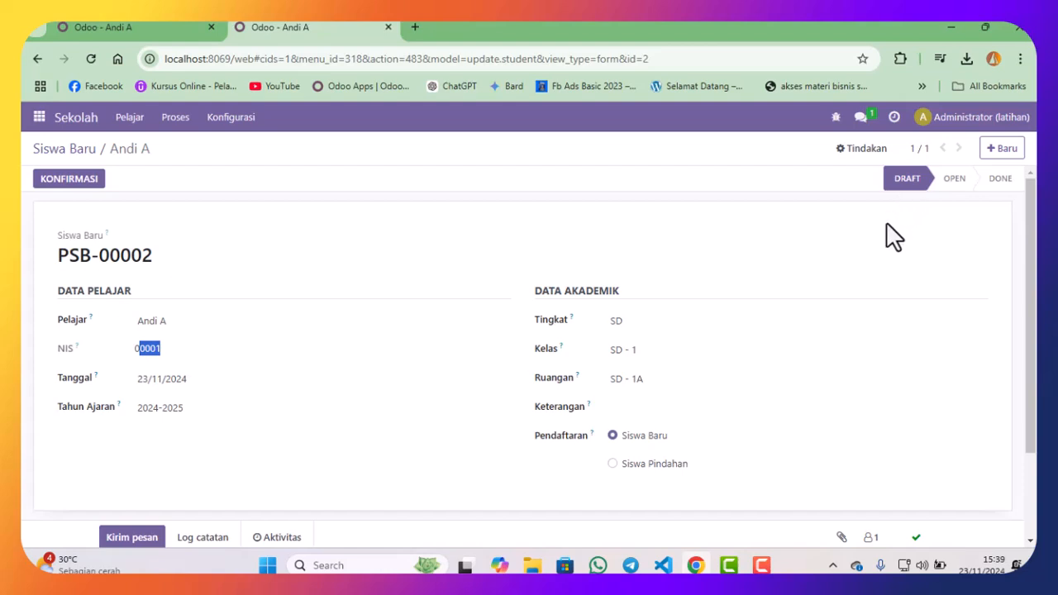
left_click(243, 322)
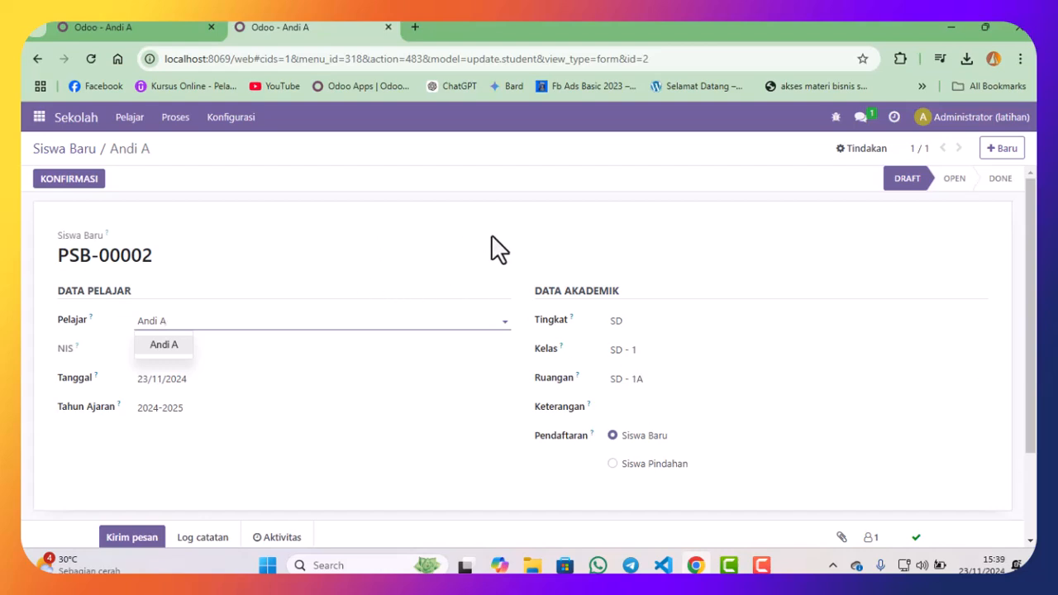
- Confirm the first student's Siswa Baru registration and approve it
left_click(69, 178)
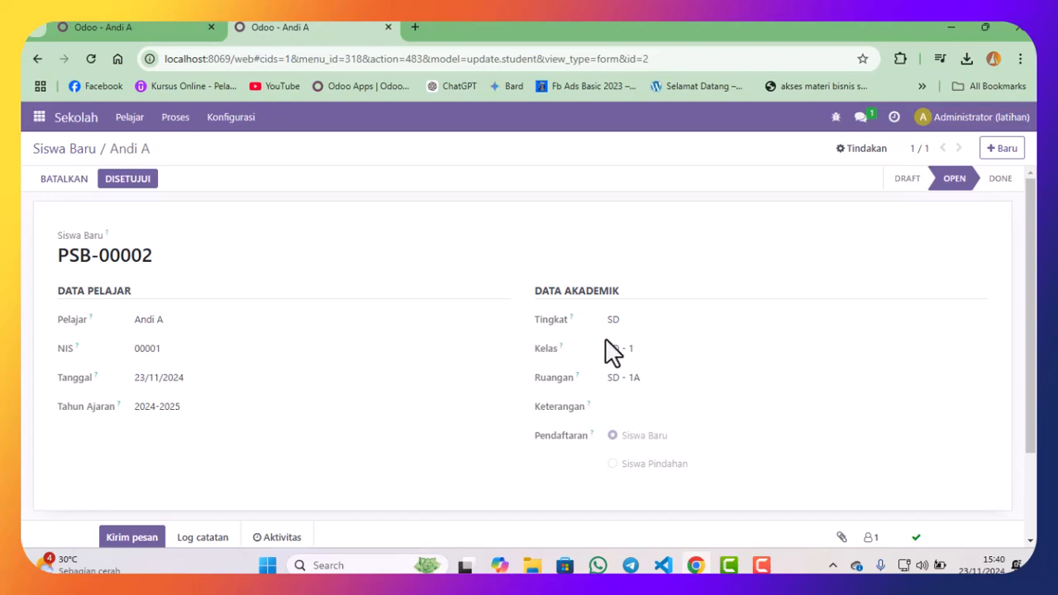
left_click(139, 184)
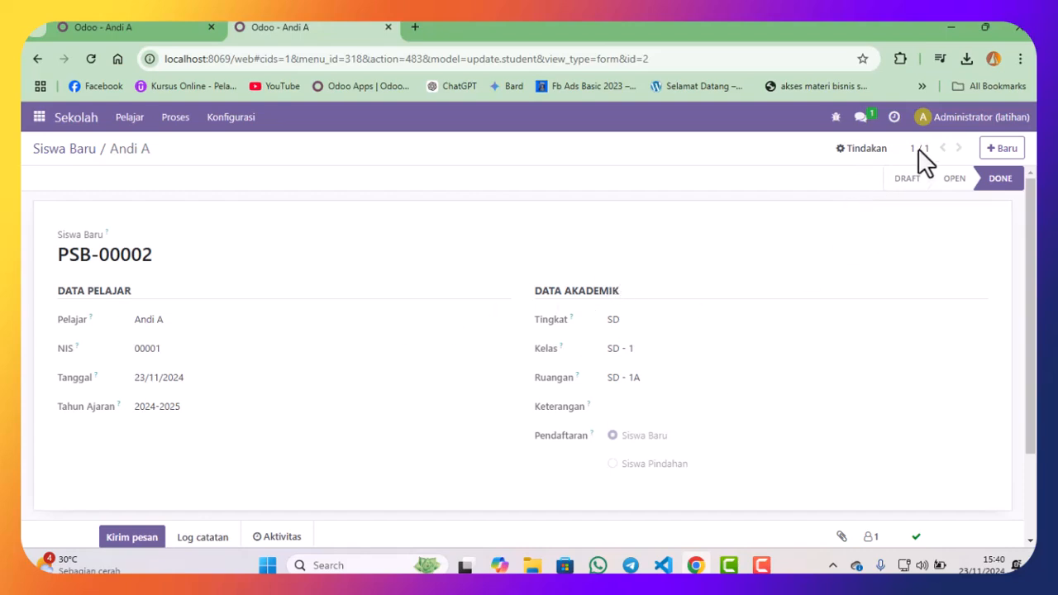
- Try to delete the approved Siswa Baru registration PSB-00002
left_click(866, 152)
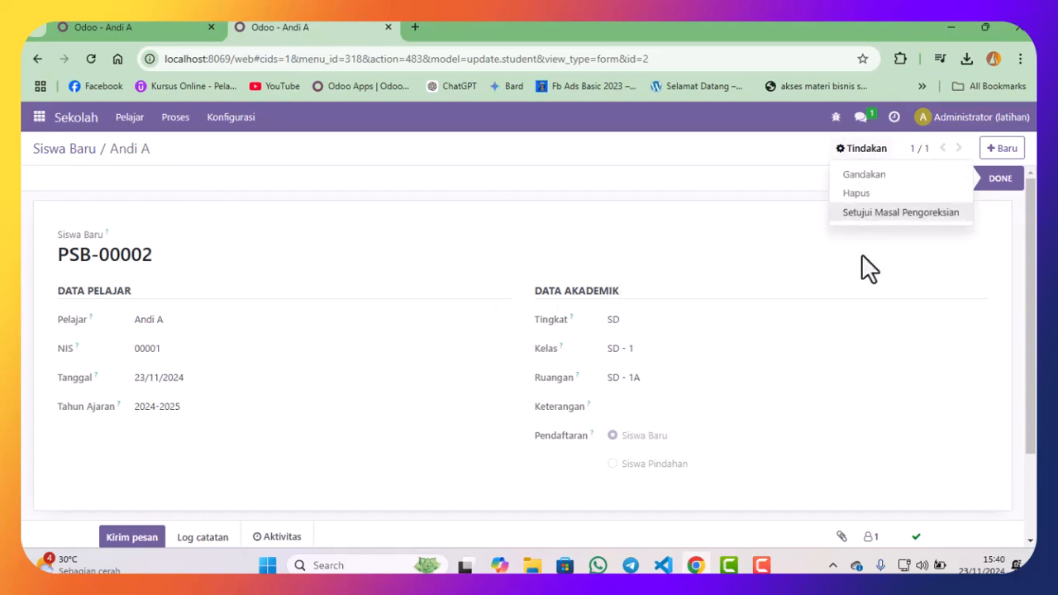
left_click(869, 194)
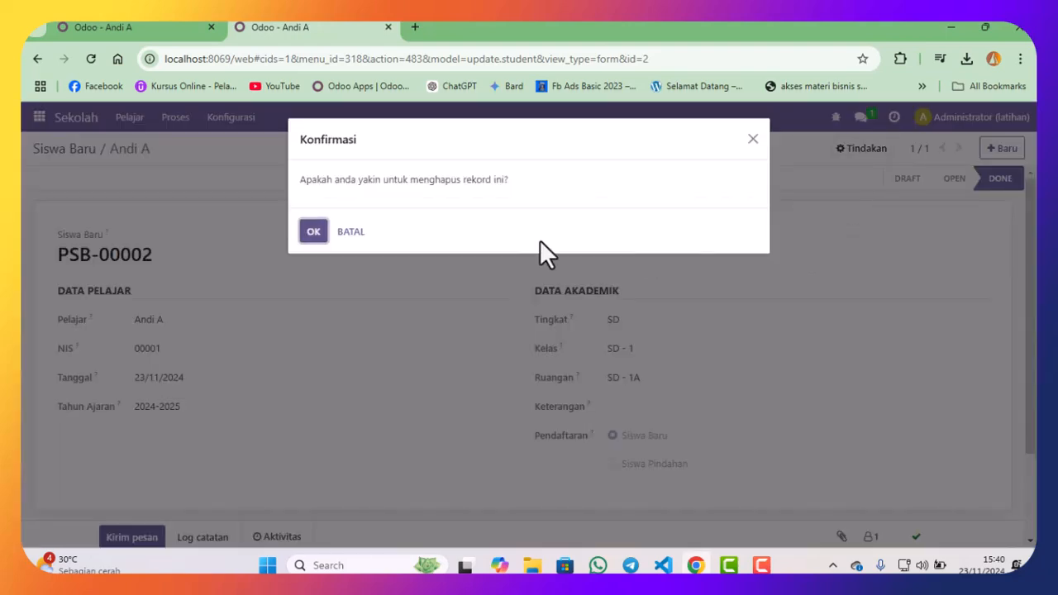
left_click(314, 232)
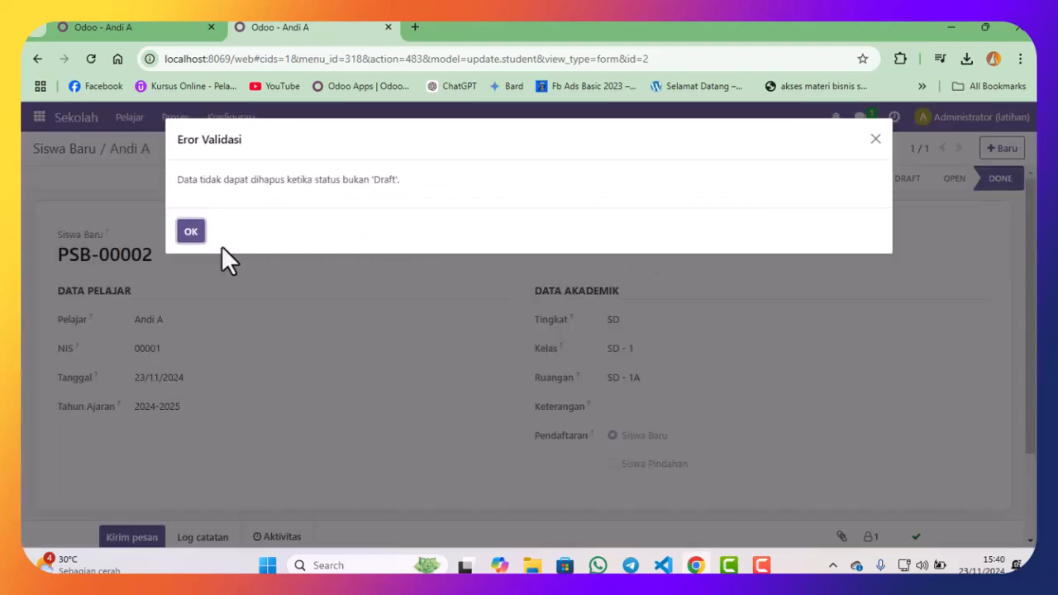
left_click(876, 139)
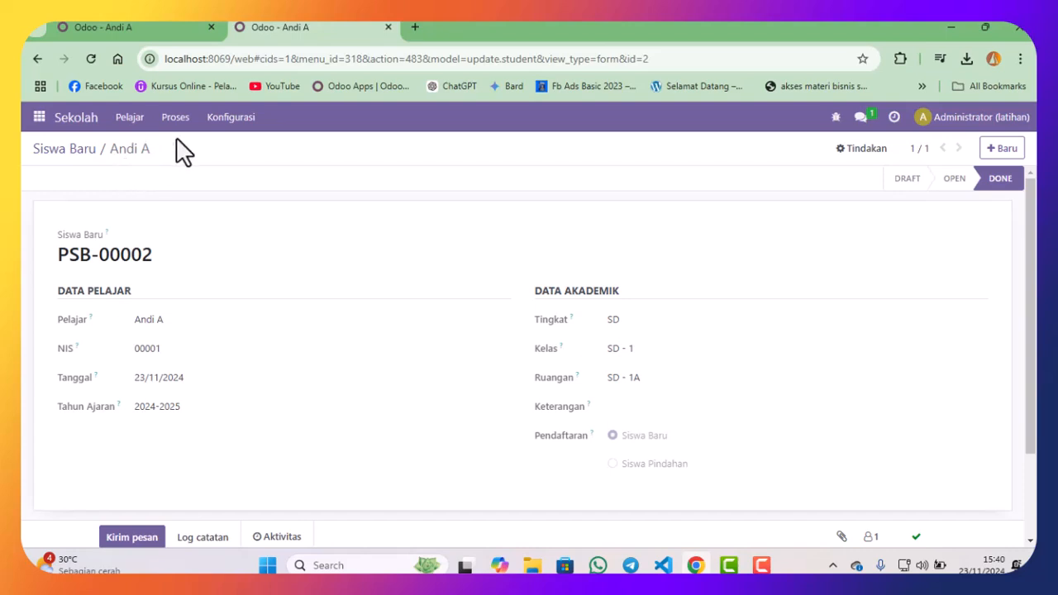
- Return to the student records in the other browser tab and start a second student with the student's name
left_click(133, 28)
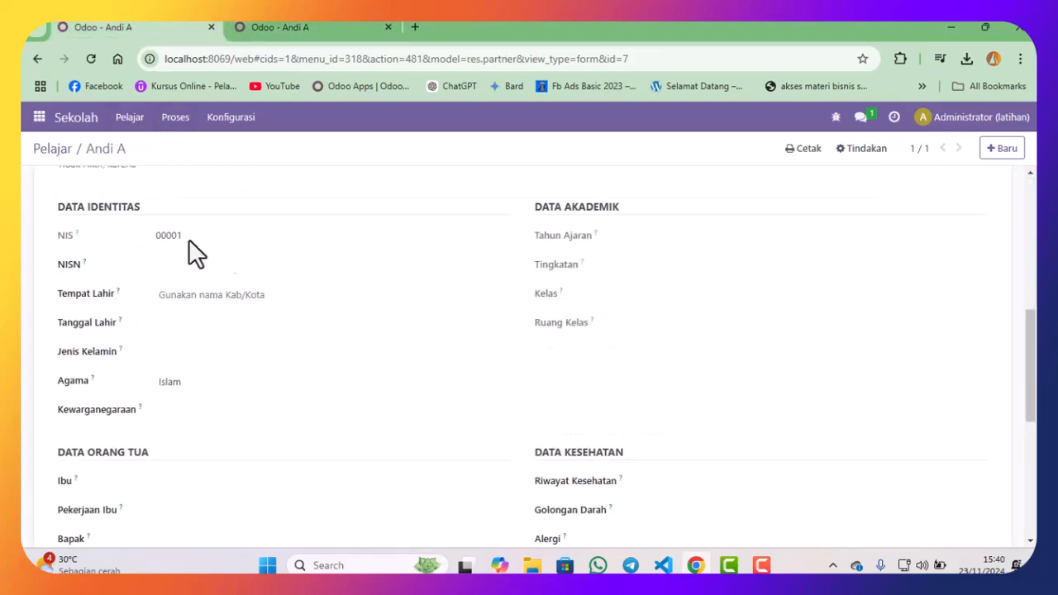
scroll(496, 244, "up", 5)
left_click(1001, 154)
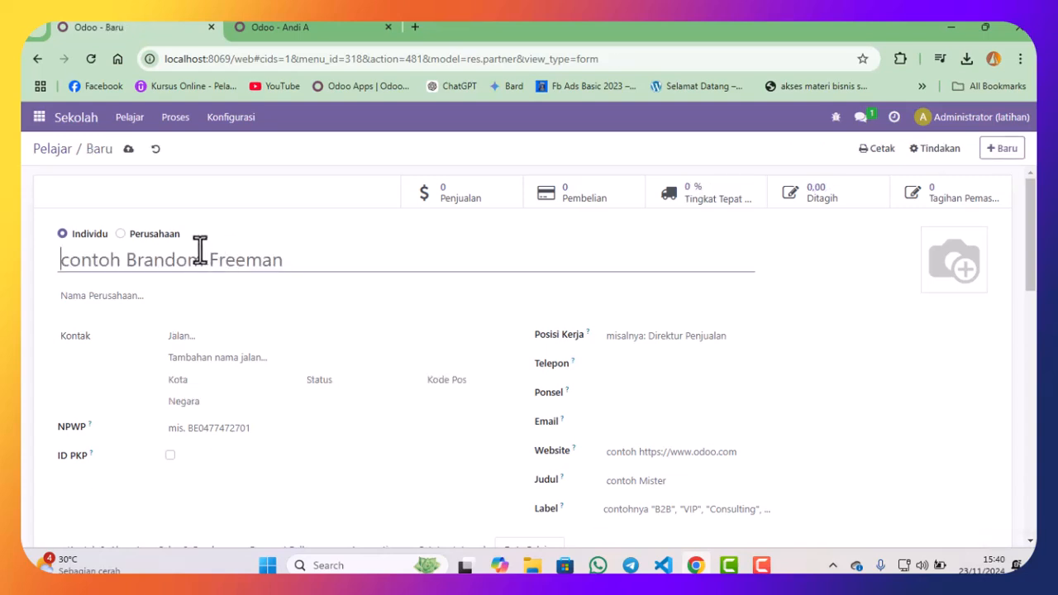
type("Aan F")
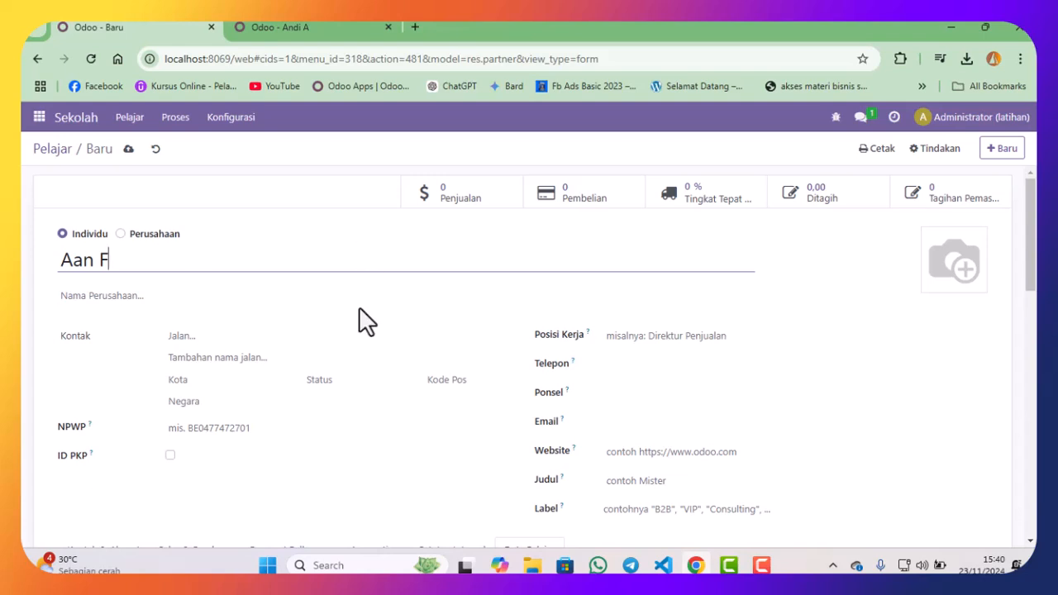
left_click(257, 327)
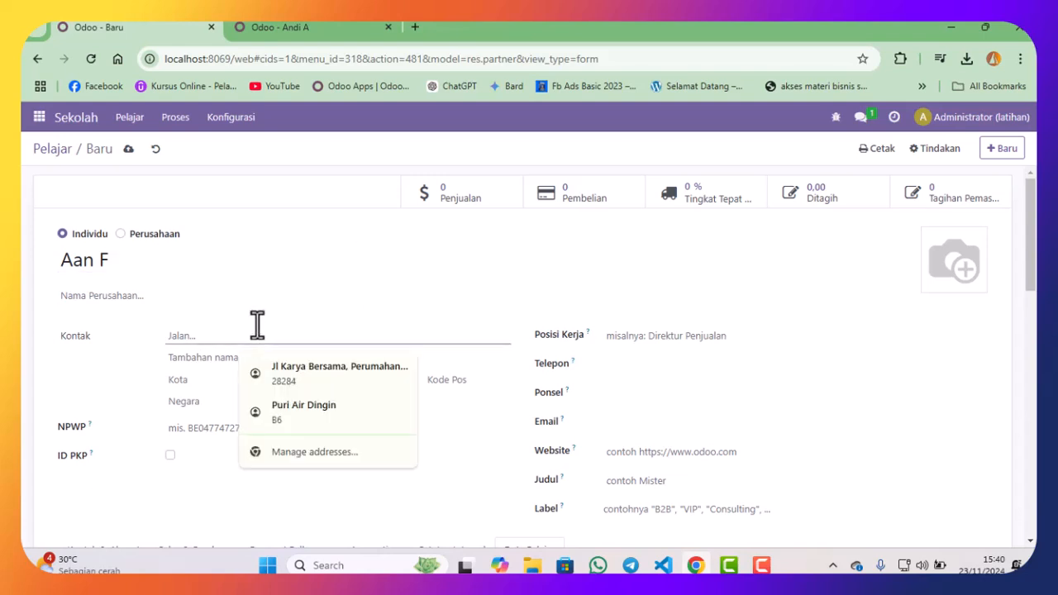
left_click(203, 382)
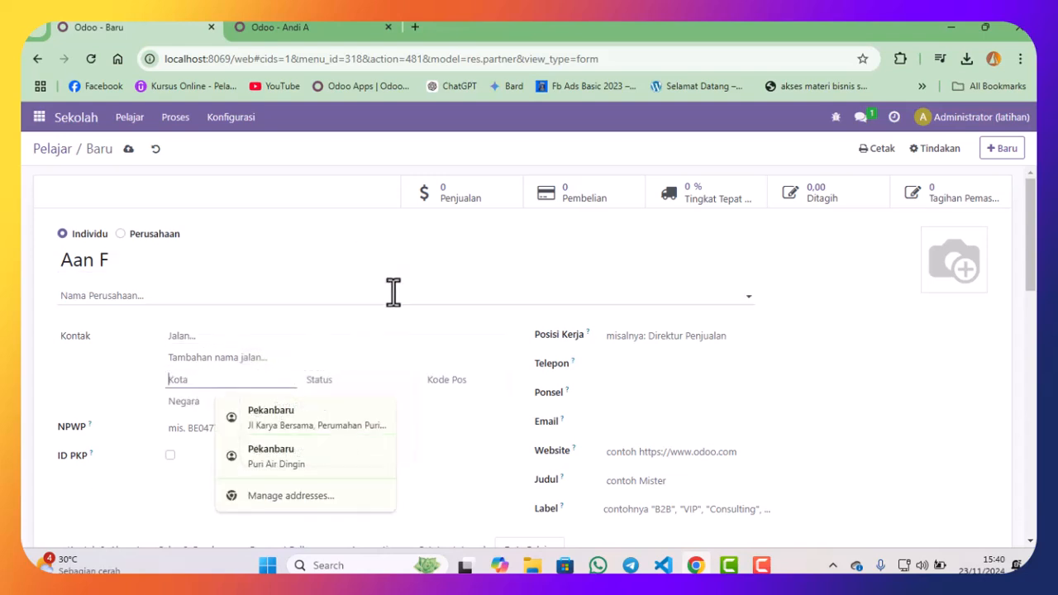
- Generate the NIS in the second student's identity data
scroll(391, 290, "down", 3)
scroll(391, 298, "up", 2)
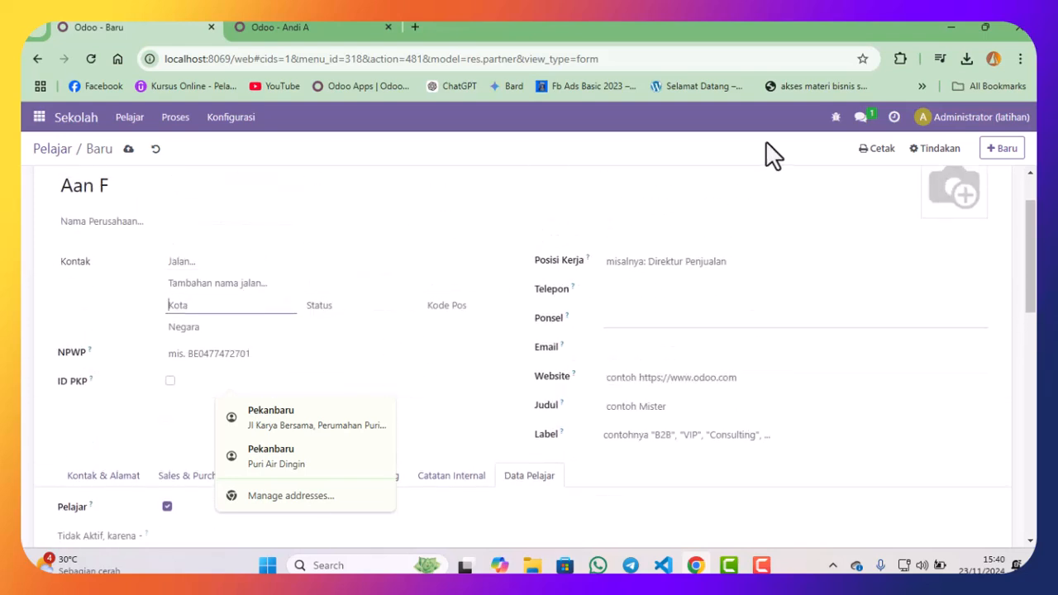
scroll(541, 260, "down", 3)
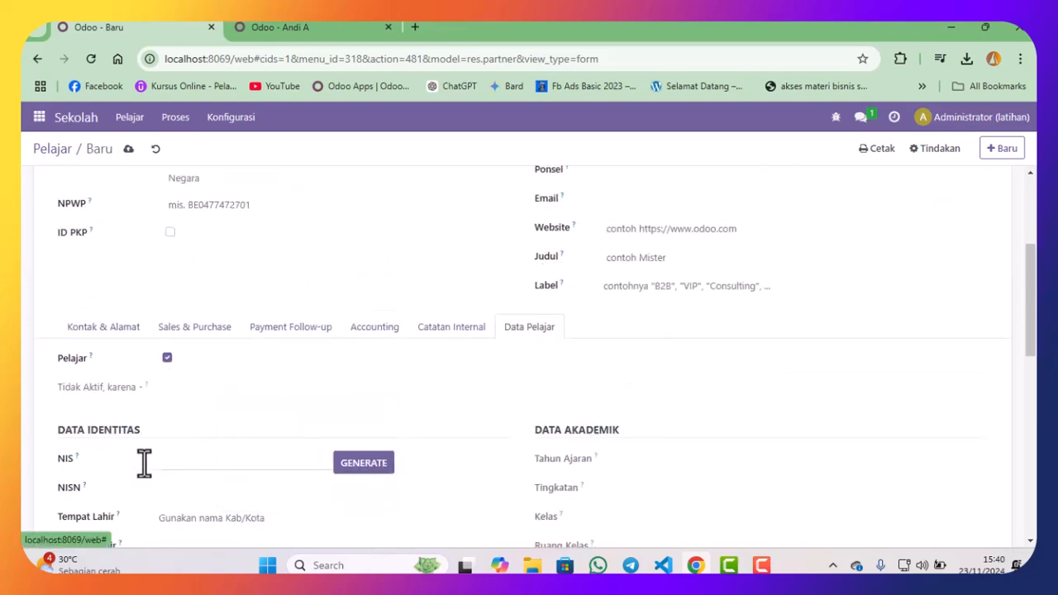
scroll(272, 376, "down", 3)
left_click(382, 248)
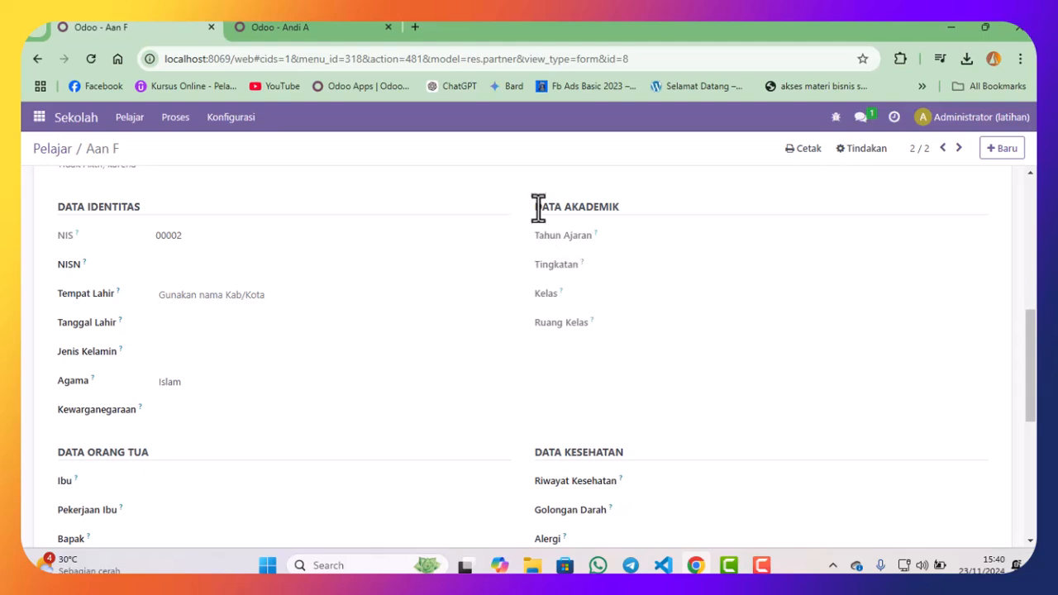
- Examine the Data Akademik fields on the second student's record
left_click_drag(532, 205, 640, 329)
left_click_drag(671, 219, 685, 247)
left_click(656, 262)
left_click_drag(529, 201, 778, 331)
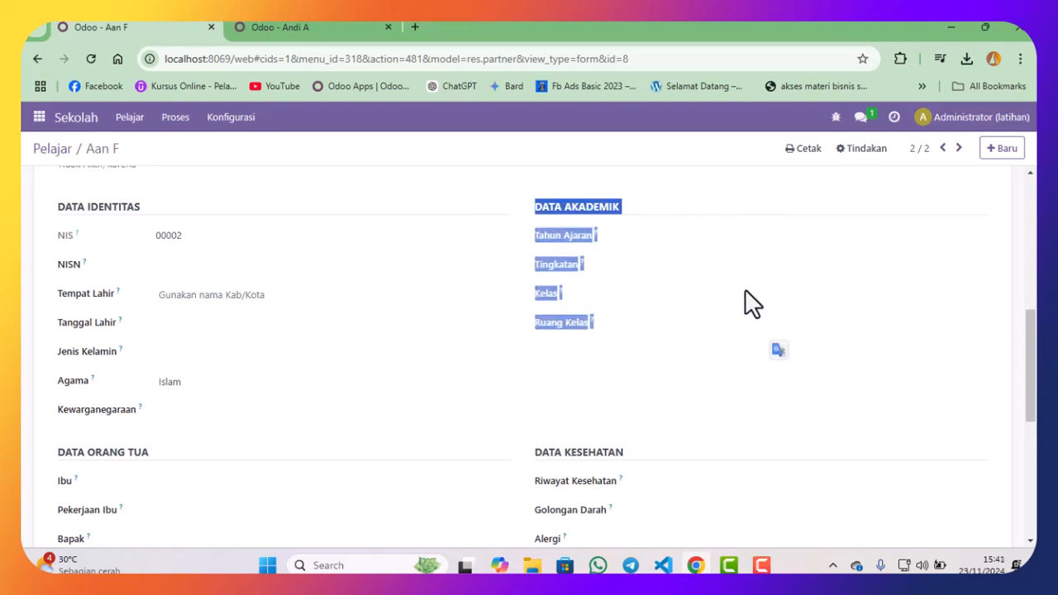
left_click(724, 273)
- In the registration tab, create a Siswa Baru registration for the second student with Tahun Ajaran 2024-2025
left_click(283, 27)
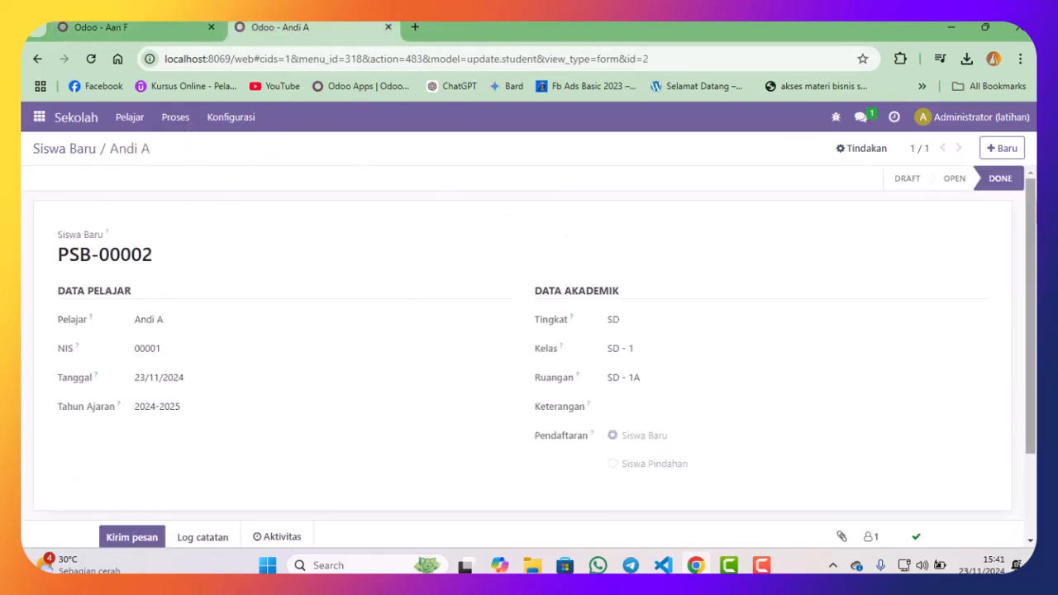
left_click(1005, 150)
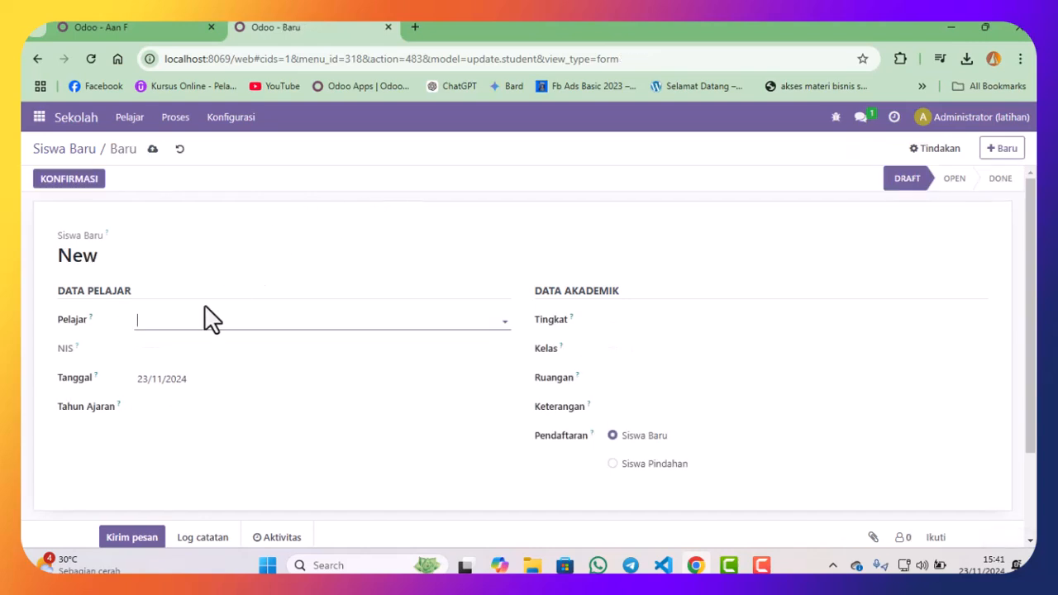
left_click(183, 327)
left_click(174, 345)
left_click(148, 404)
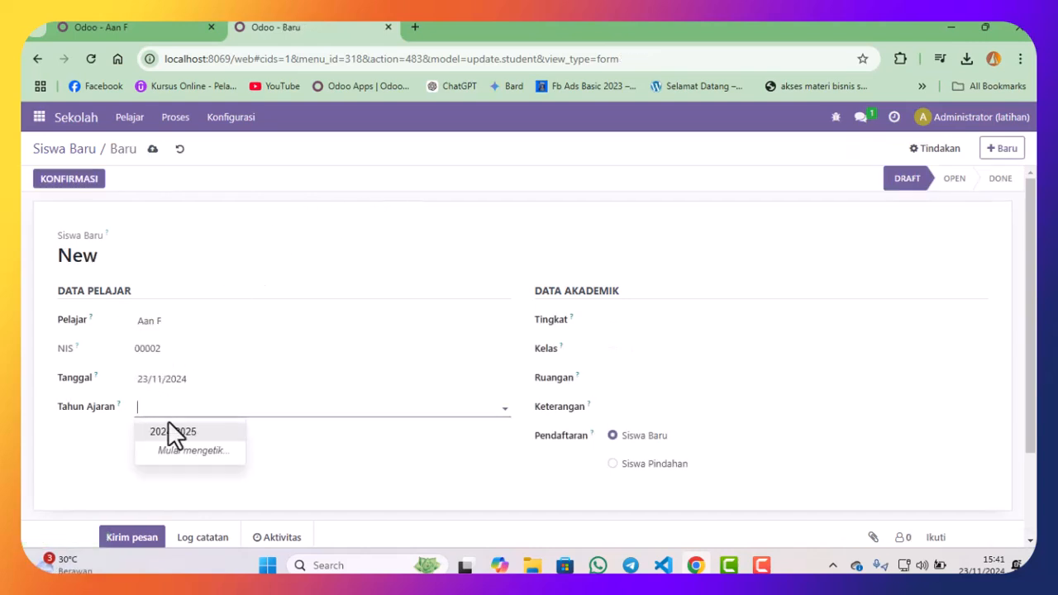
left_click(169, 431)
- Fill in the second registration's academic data with Tingkat SD, Kelas SD - 1 and Ruangan SD - 1A
left_click(733, 323)
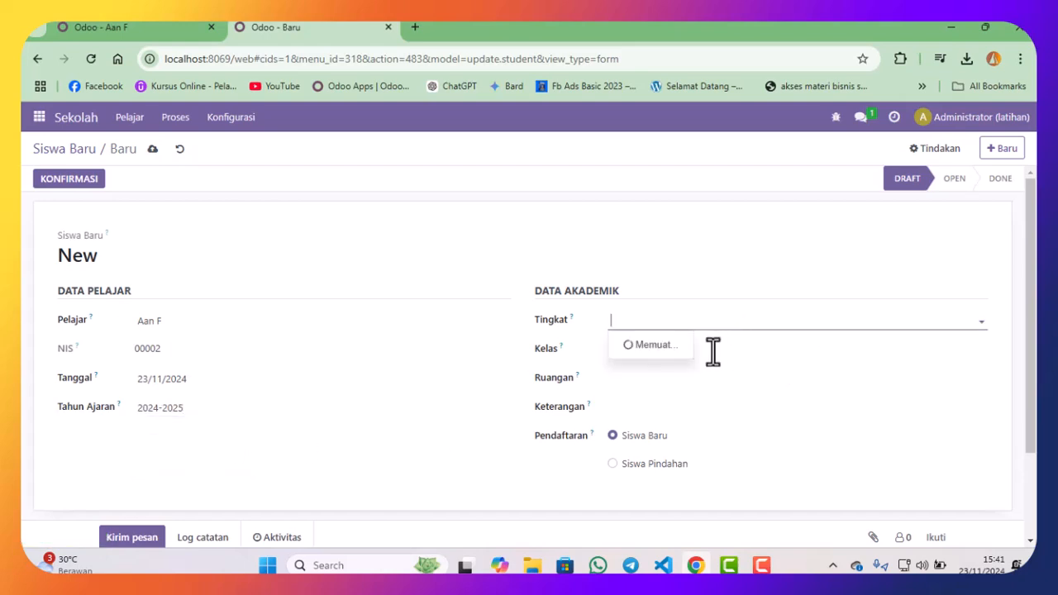
left_click(637, 368)
left_click(642, 352)
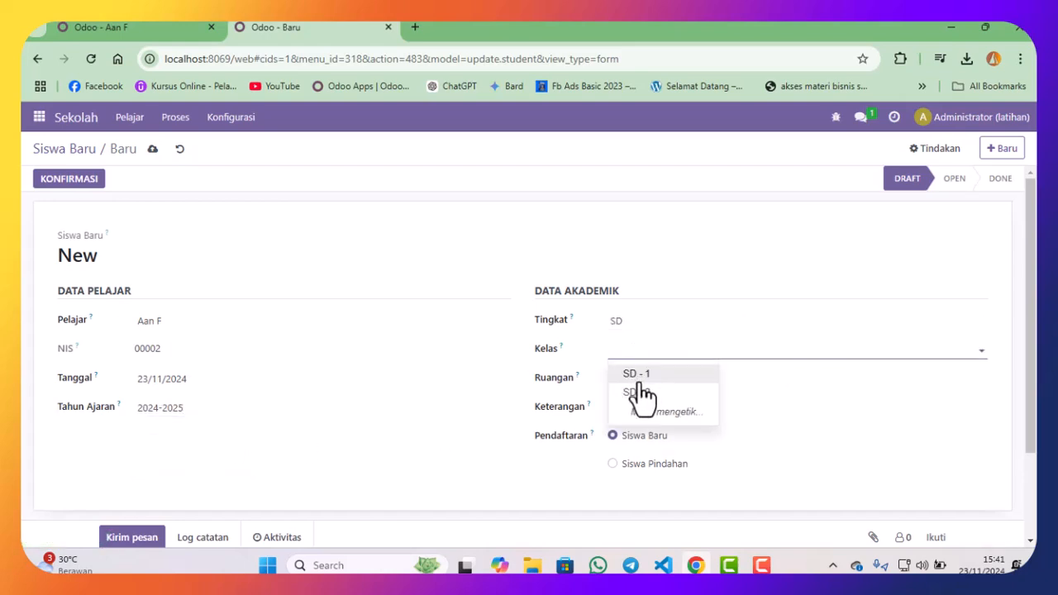
left_click(633, 376)
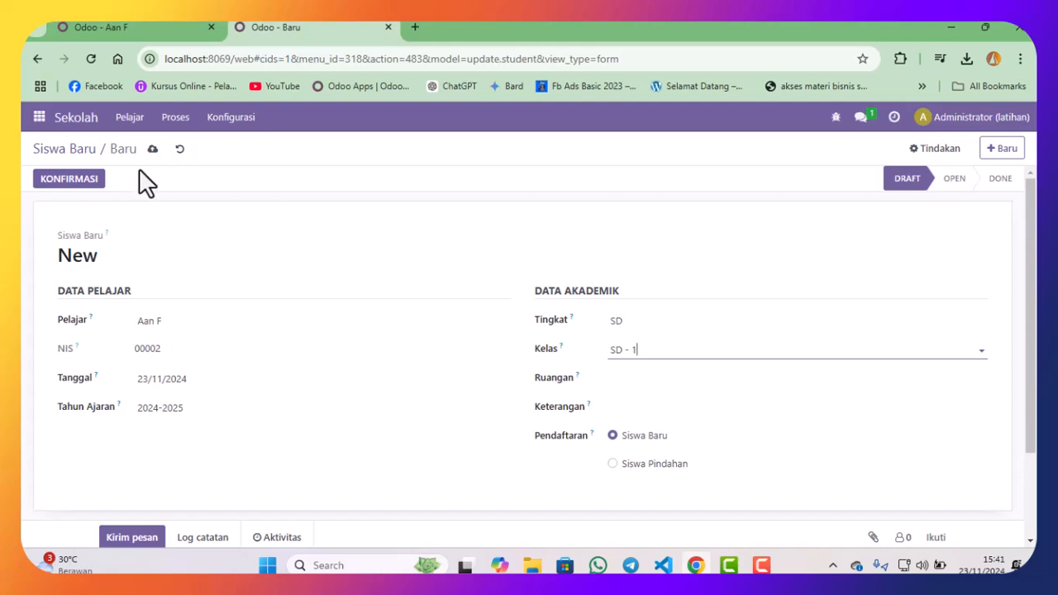
left_click(152, 151)
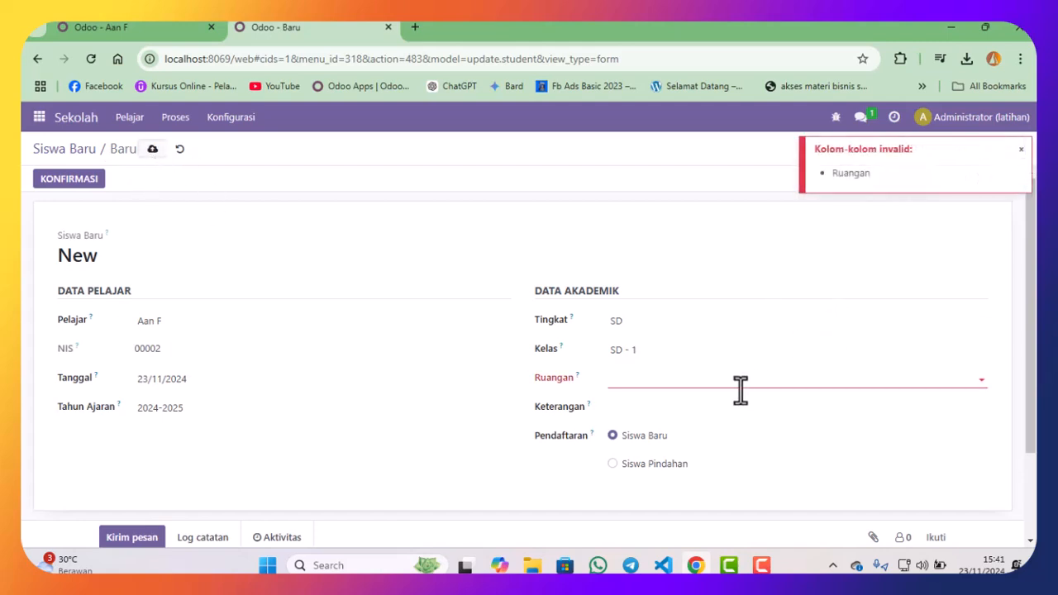
left_click(662, 381)
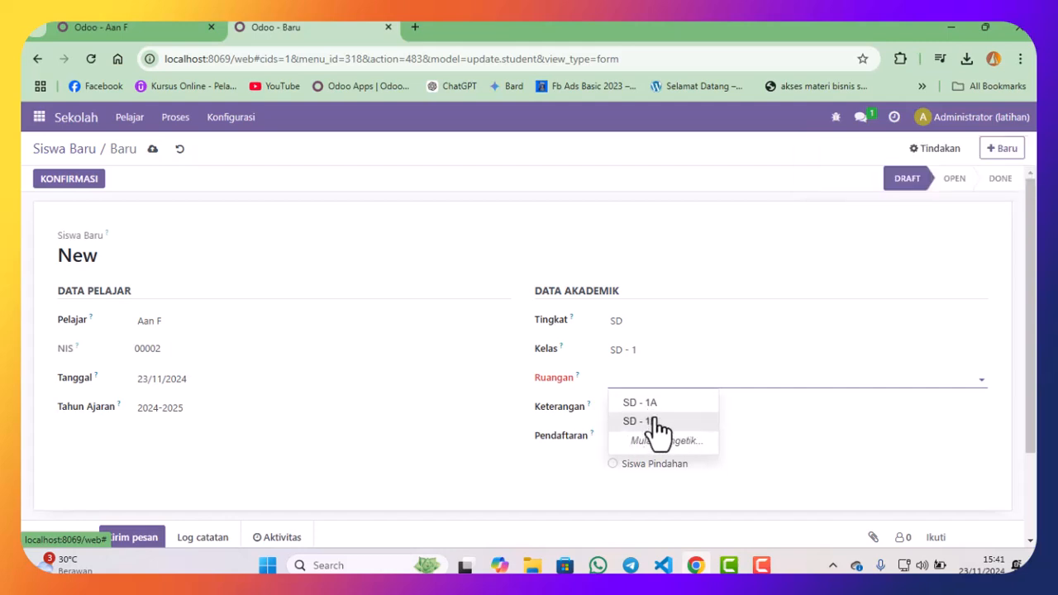
left_click(649, 403)
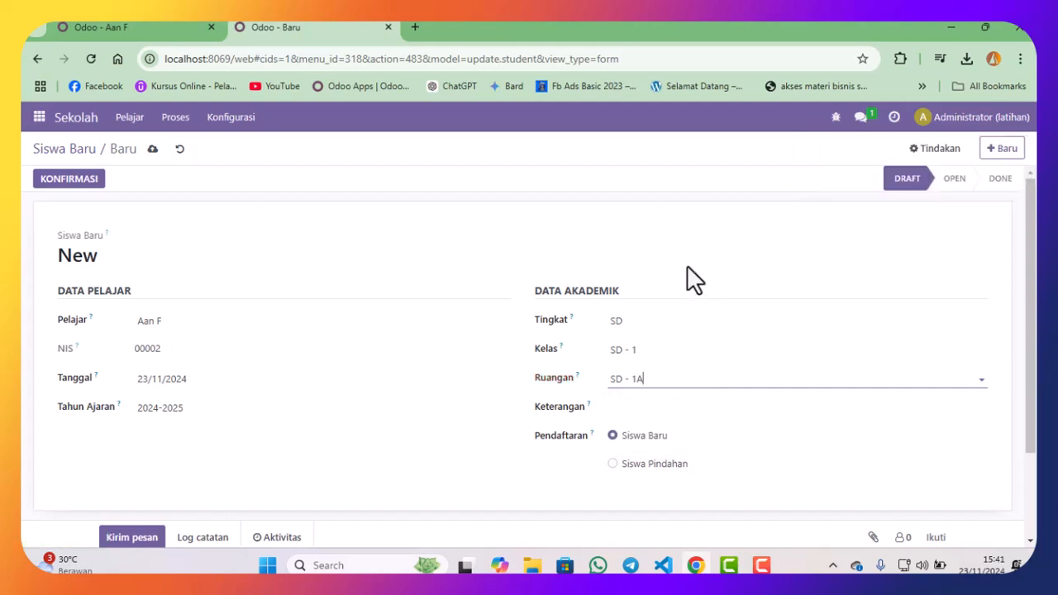
- Change the registration's Pendaftaran type to Siswa Pindahan and try to save it
scroll(696, 283, "down", 2)
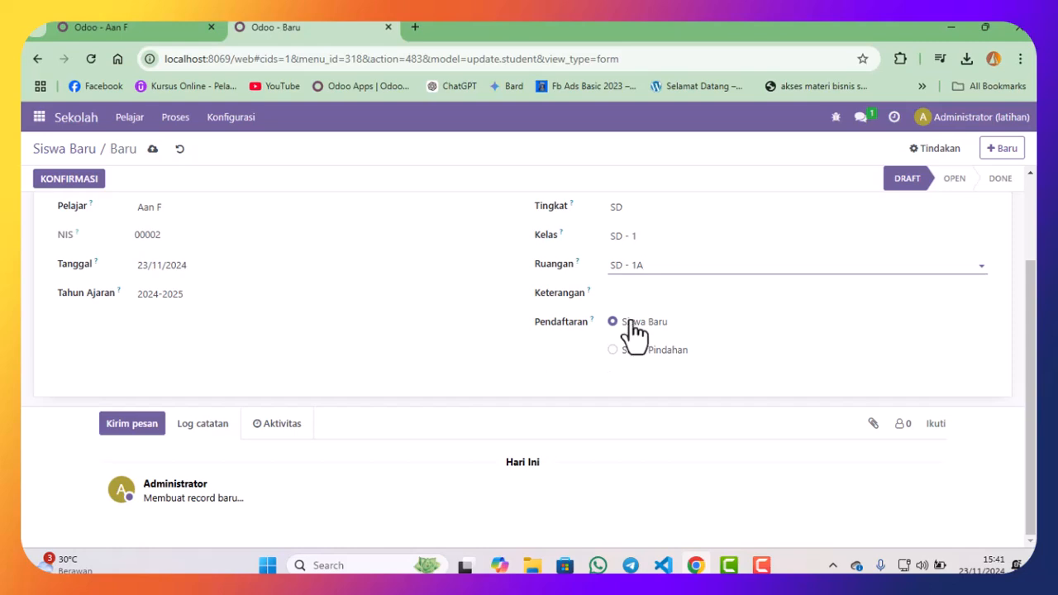
scroll(671, 318, "up", 2)
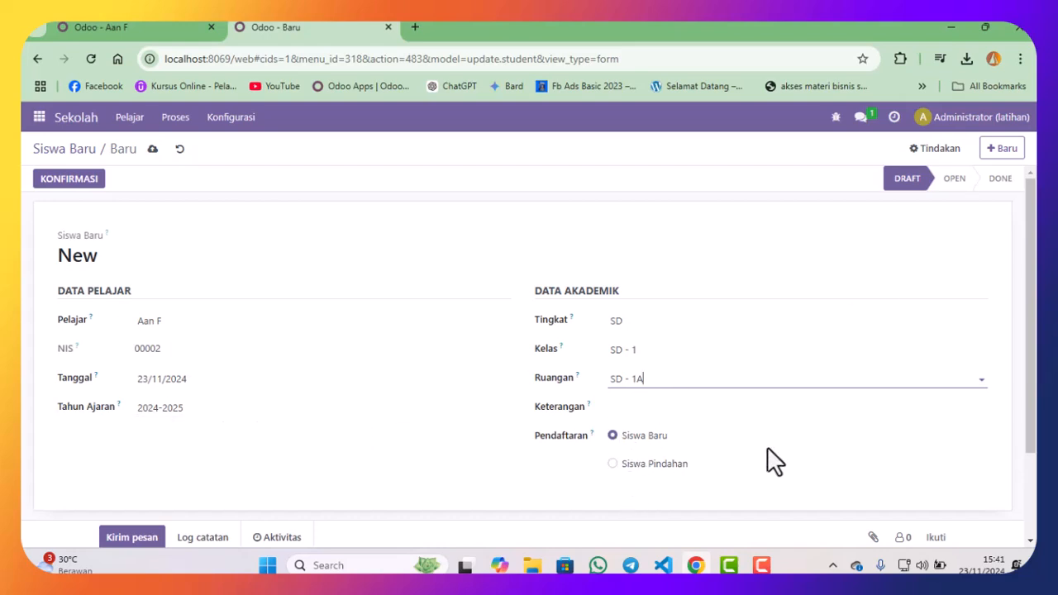
left_click(613, 464)
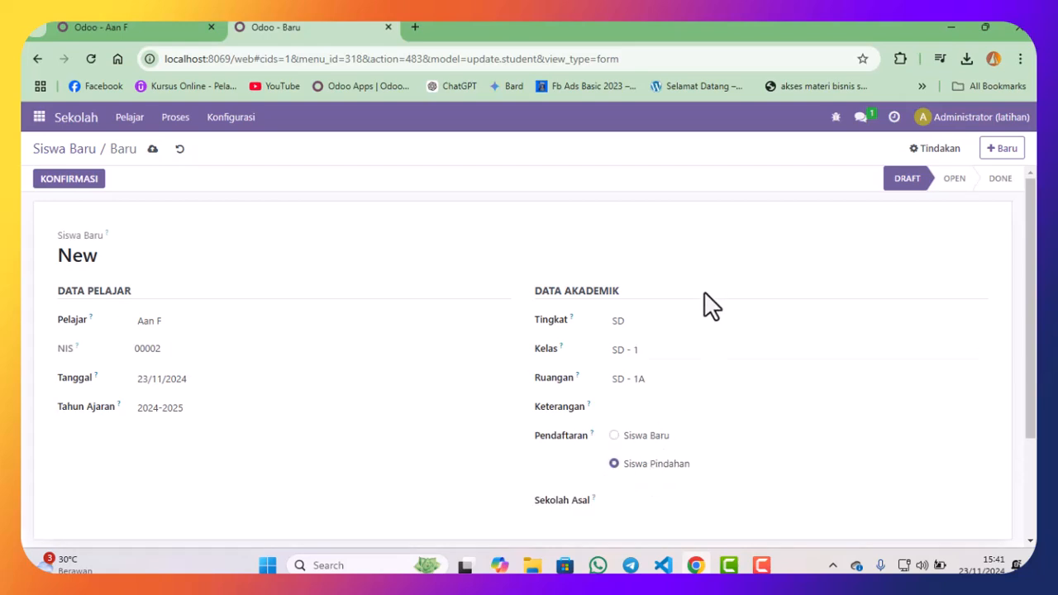
scroll(703, 303, "down", 3)
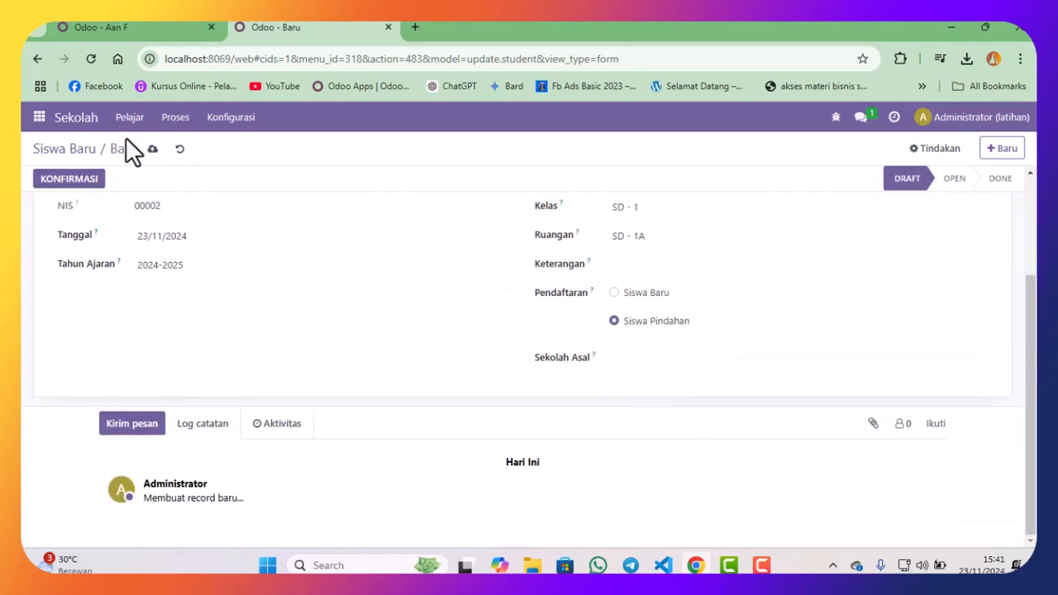
left_click(152, 150)
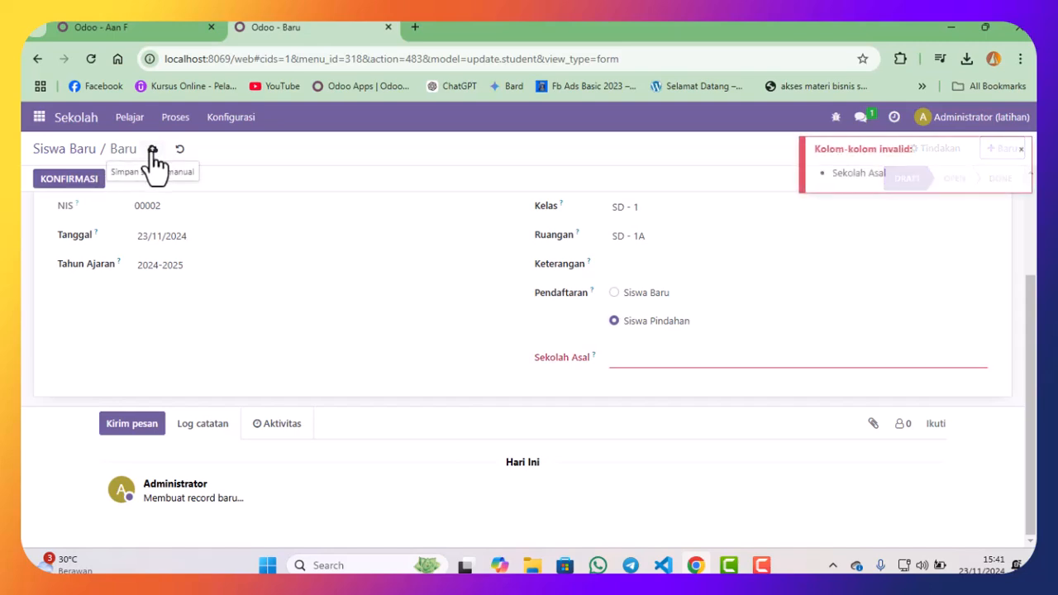
- Try to enter "fdfdf" as the Sekolah Asal of the transfer registration
left_click(642, 355)
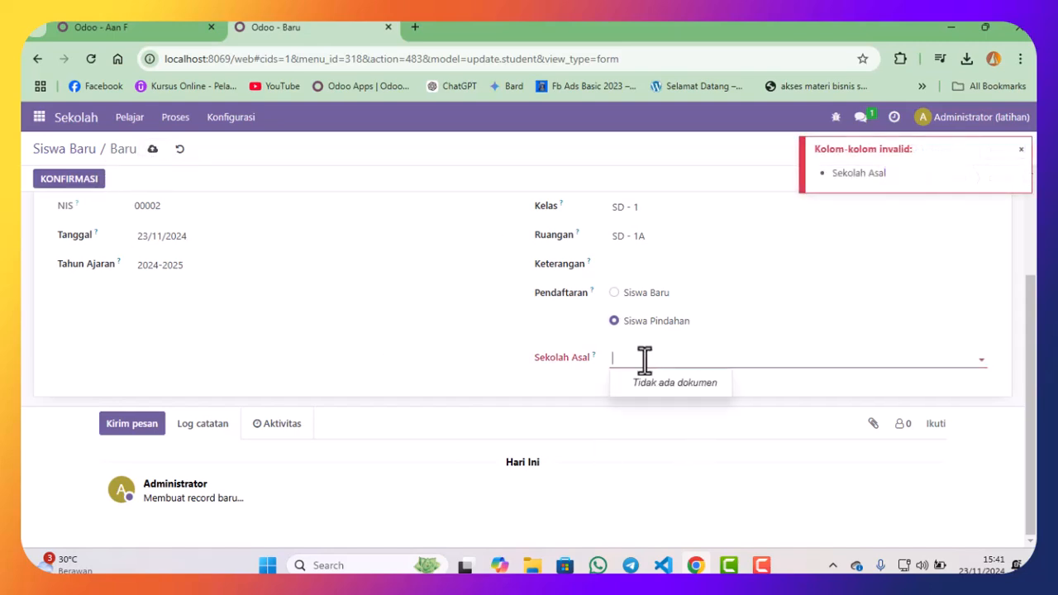
left_click(649, 358)
type("fdfdf")
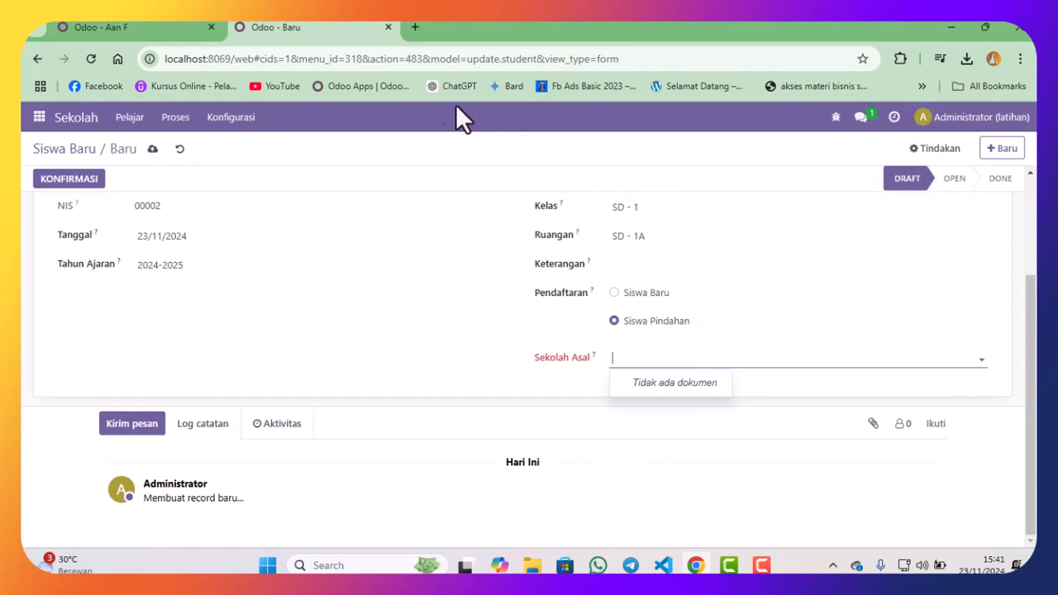
- Duplicate the registration's browser tab and open the Pelajar list in the copy
right_click(321, 25)
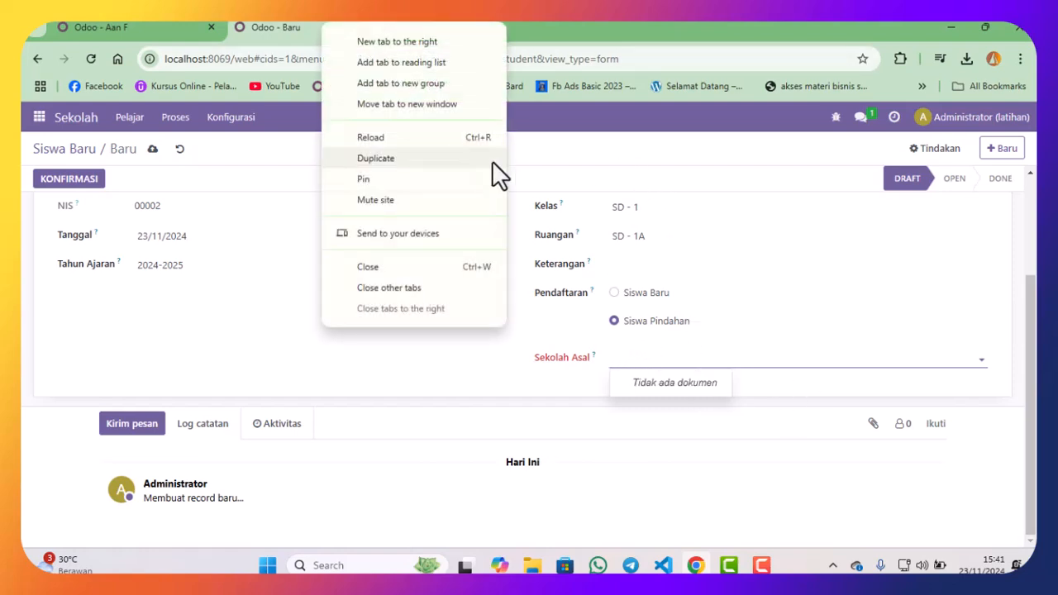
left_click(397, 159)
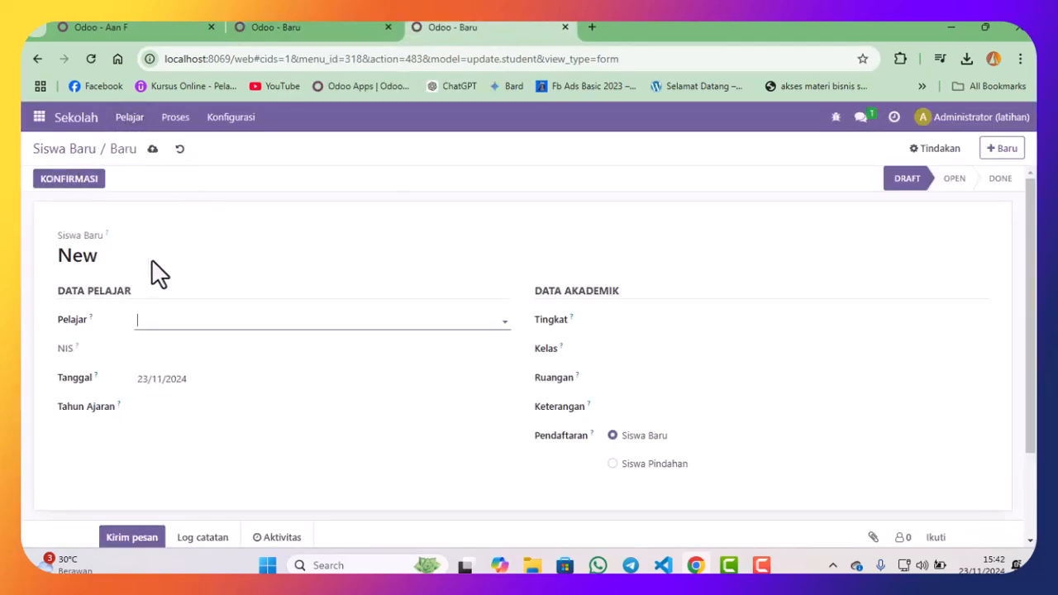
left_click(130, 118)
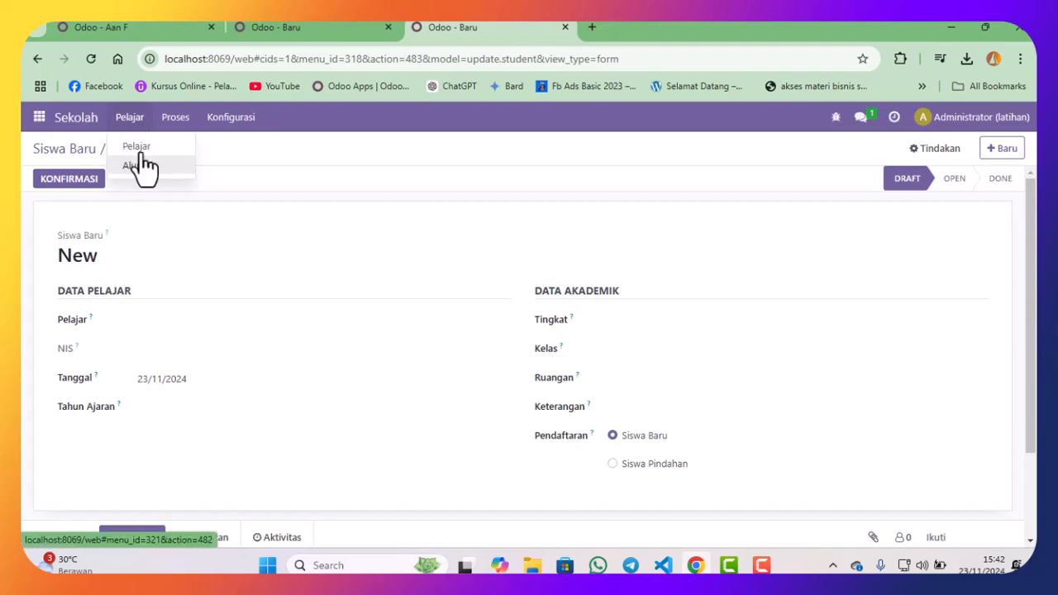
left_click(137, 149)
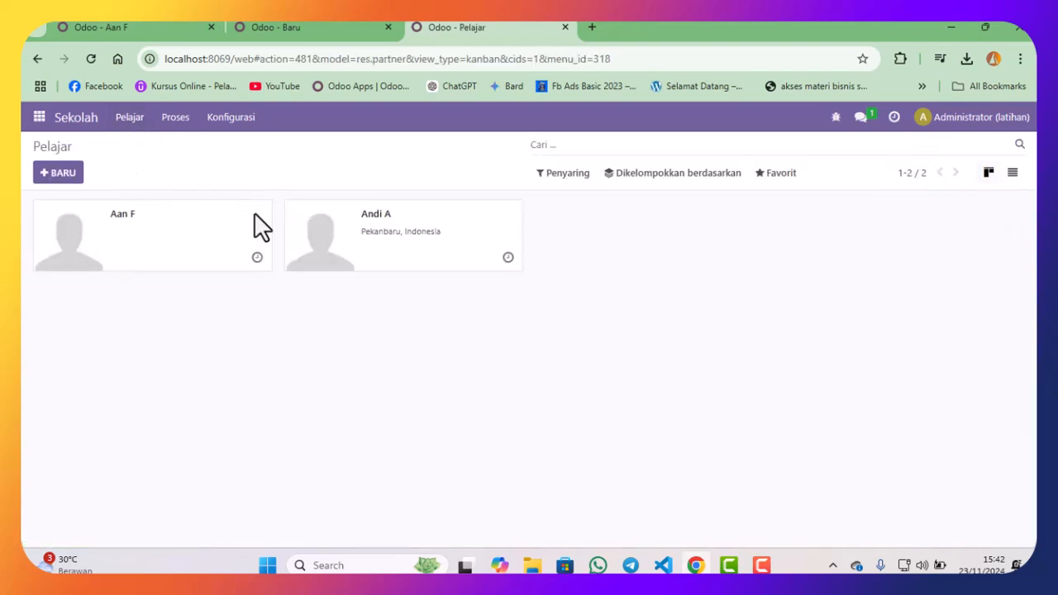
- Start a new contact of type Perusahaan named SDN 1
left_click(67, 174)
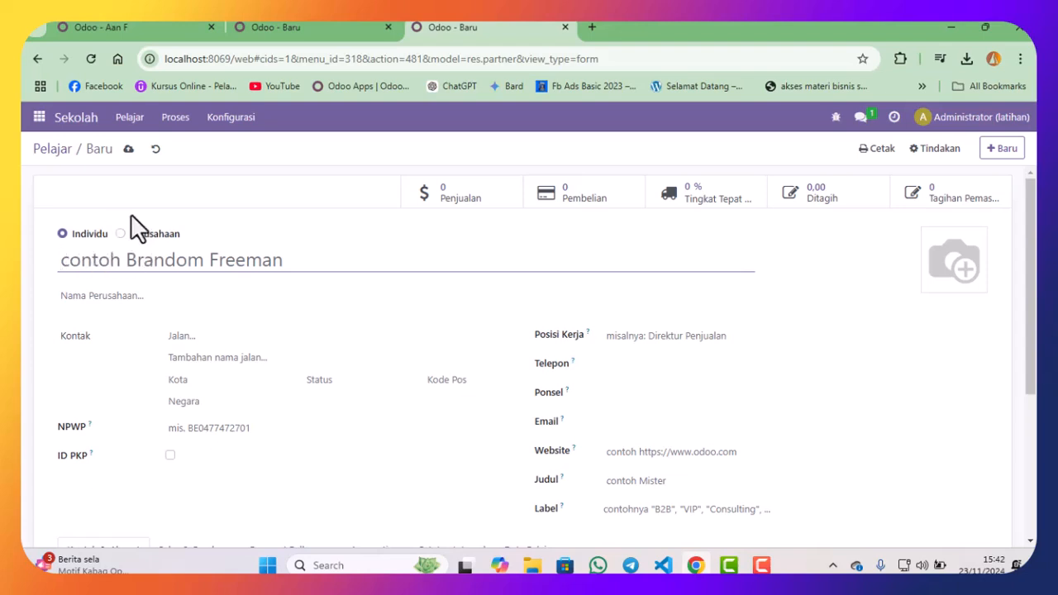
left_click(120, 235)
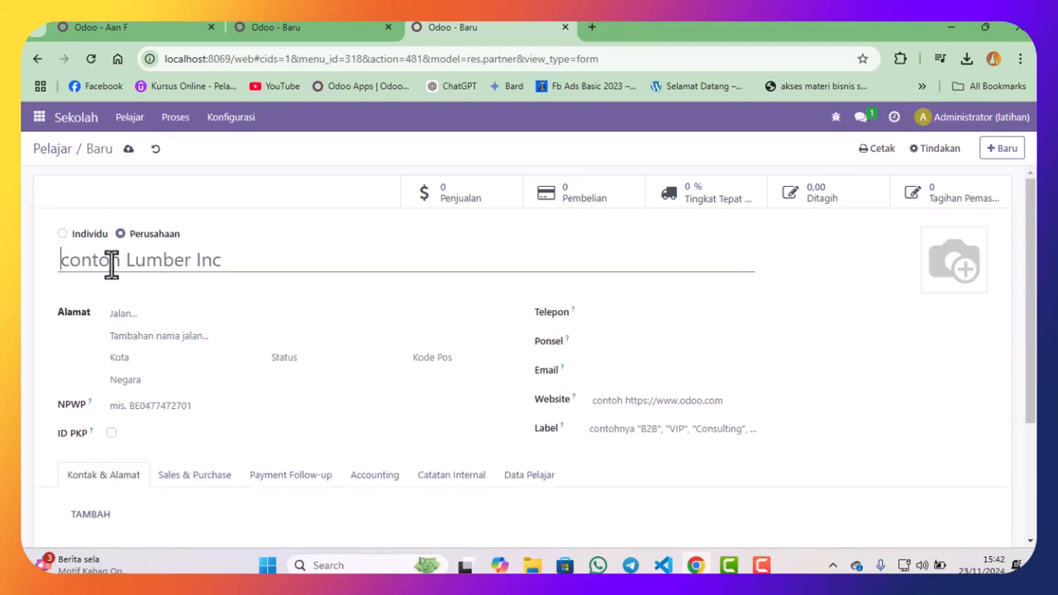
left_click(202, 259)
type("SDN 1")
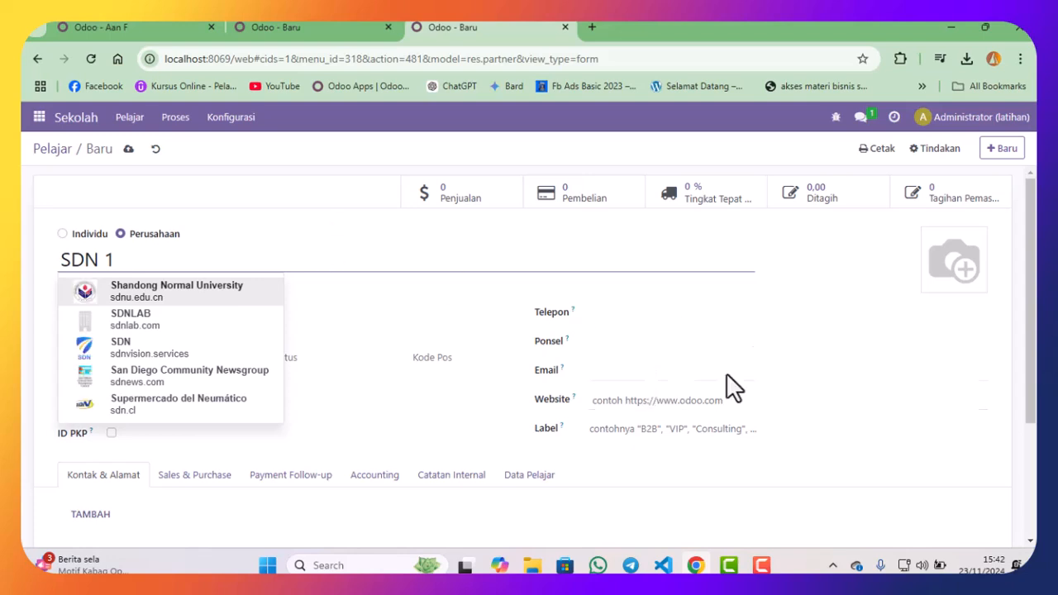
left_click(856, 254)
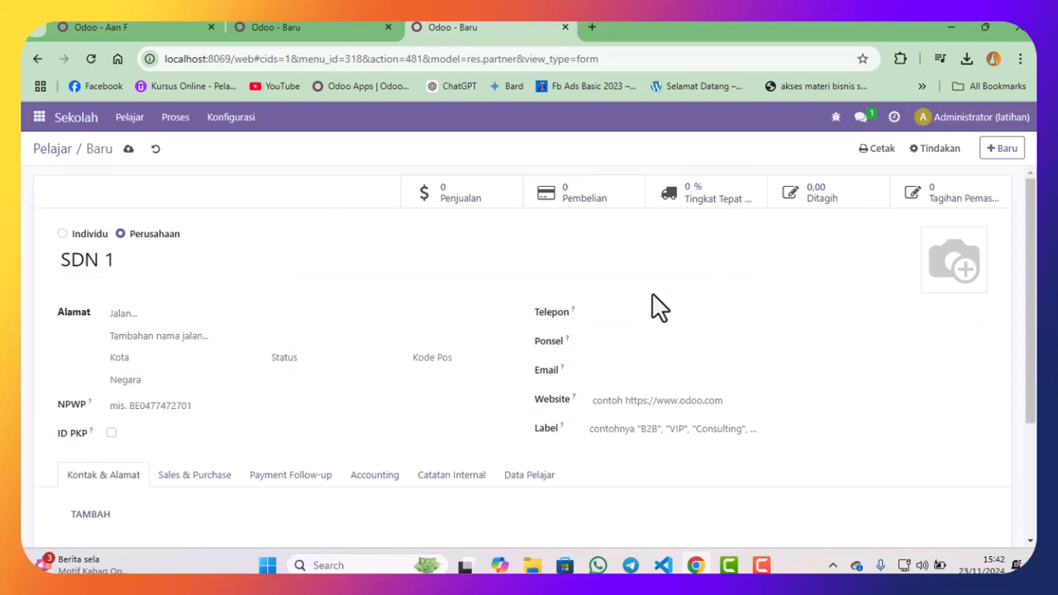
- Clear the Pelajar flag in the Data Pelajar section of the SDN 1 contact
scroll(653, 314, "down", 1)
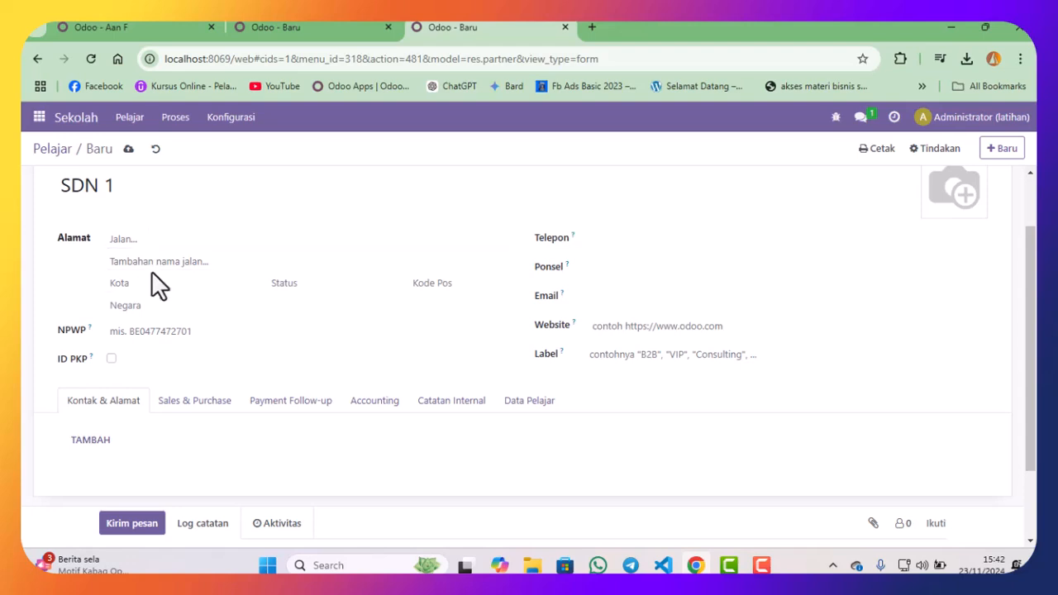
left_click(536, 404)
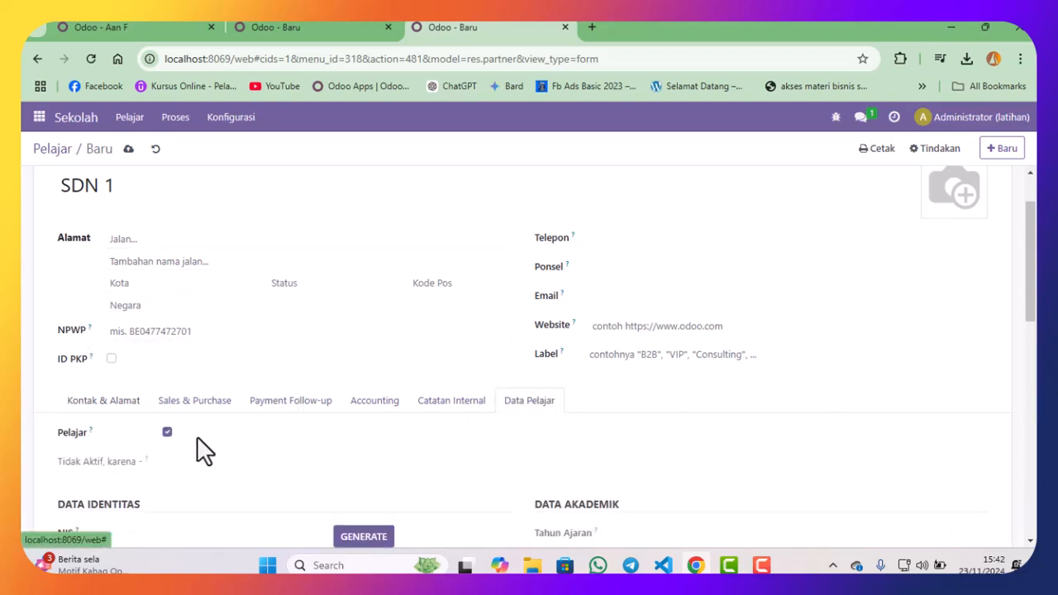
left_click(167, 431)
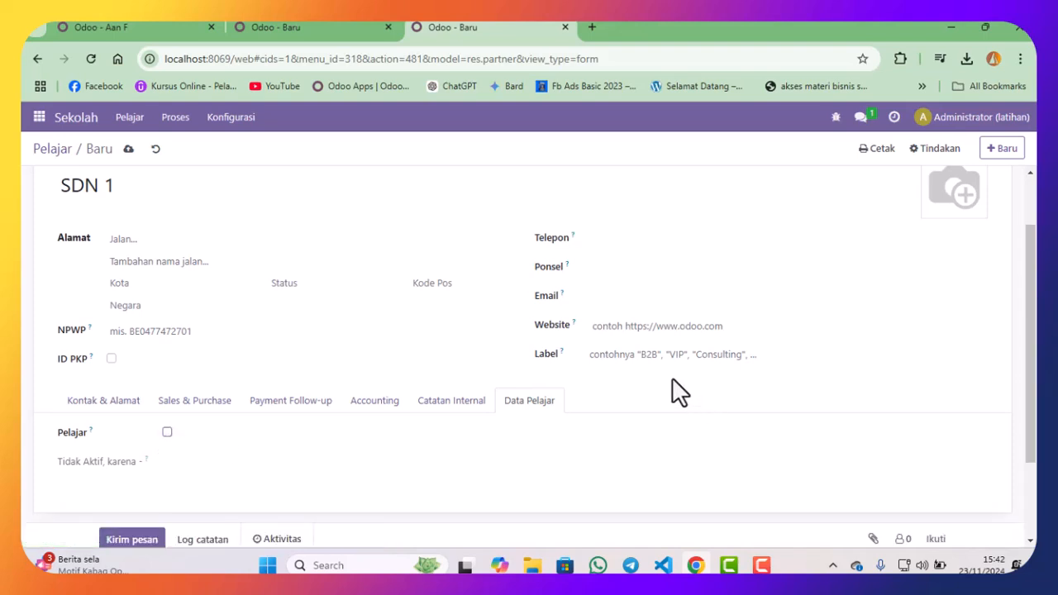
left_click(661, 353)
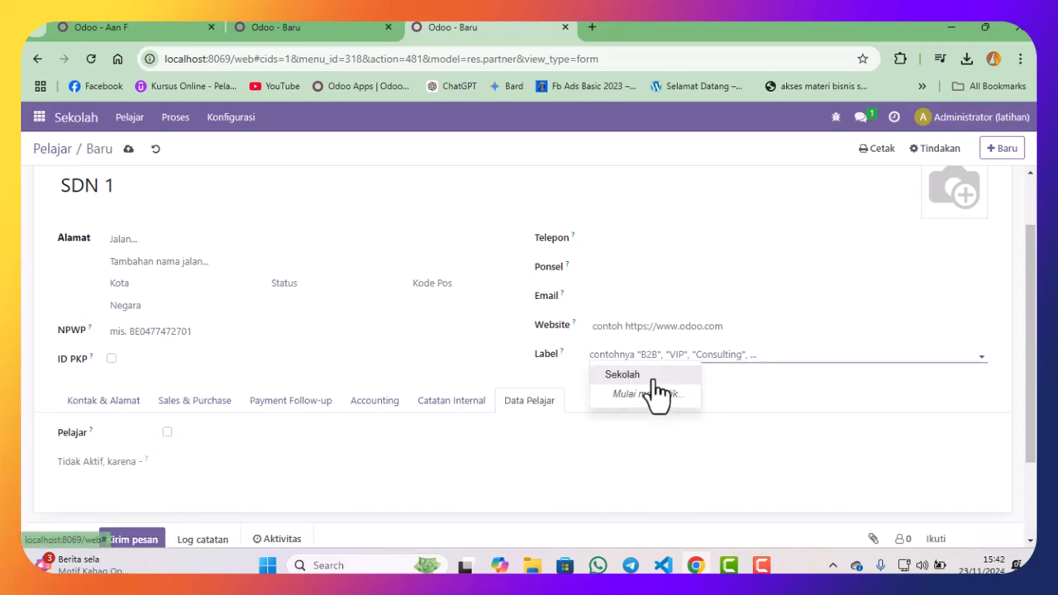
left_click(656, 375)
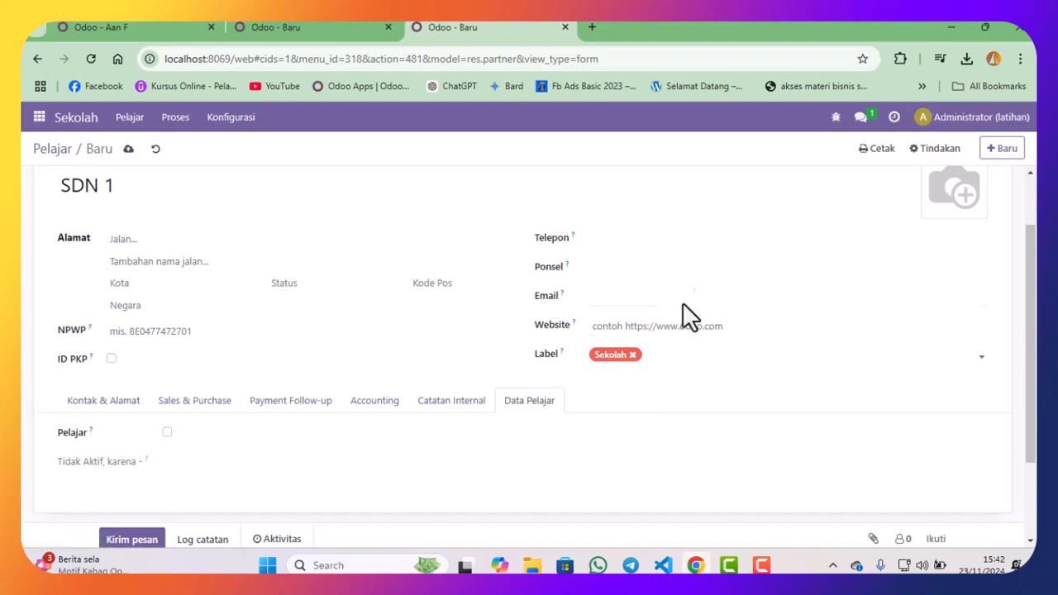
left_click(633, 355)
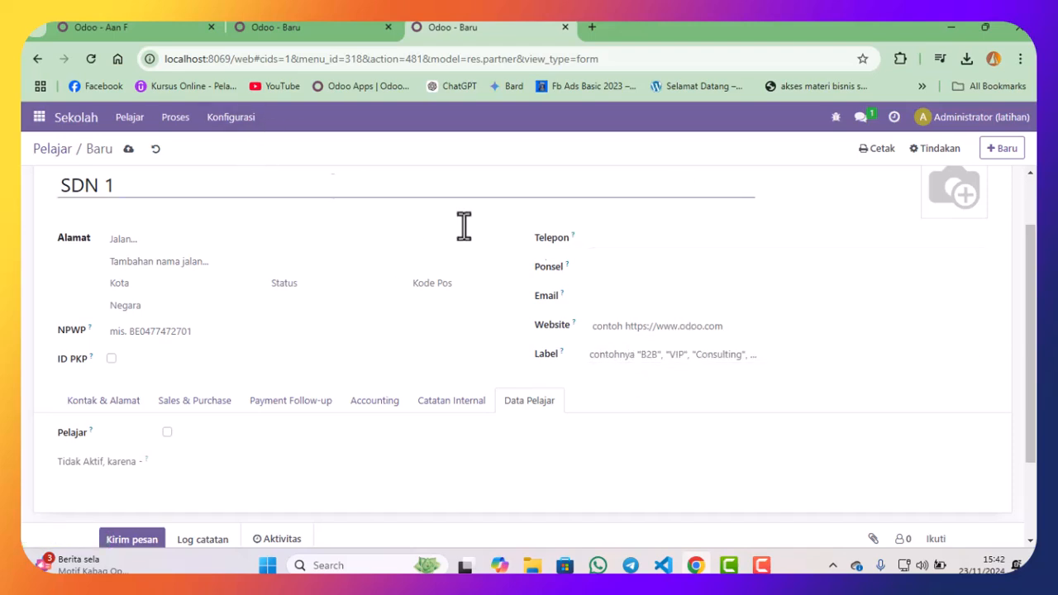
- Save the SDN 1 contact without a label and look for it among the transfer registration's Sekolah Asal choices
left_click(128, 149)
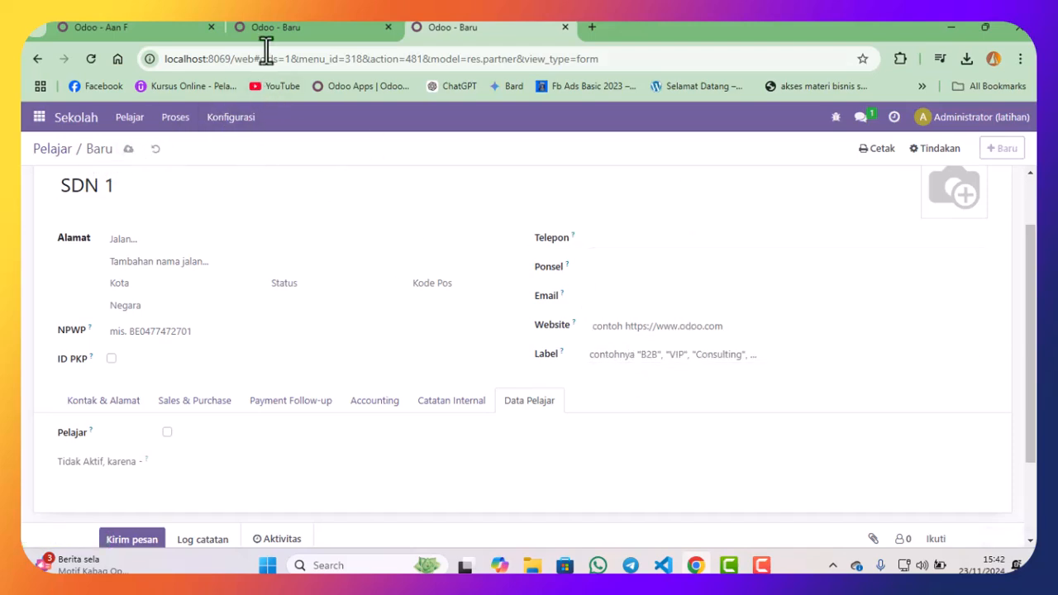
left_click(276, 27)
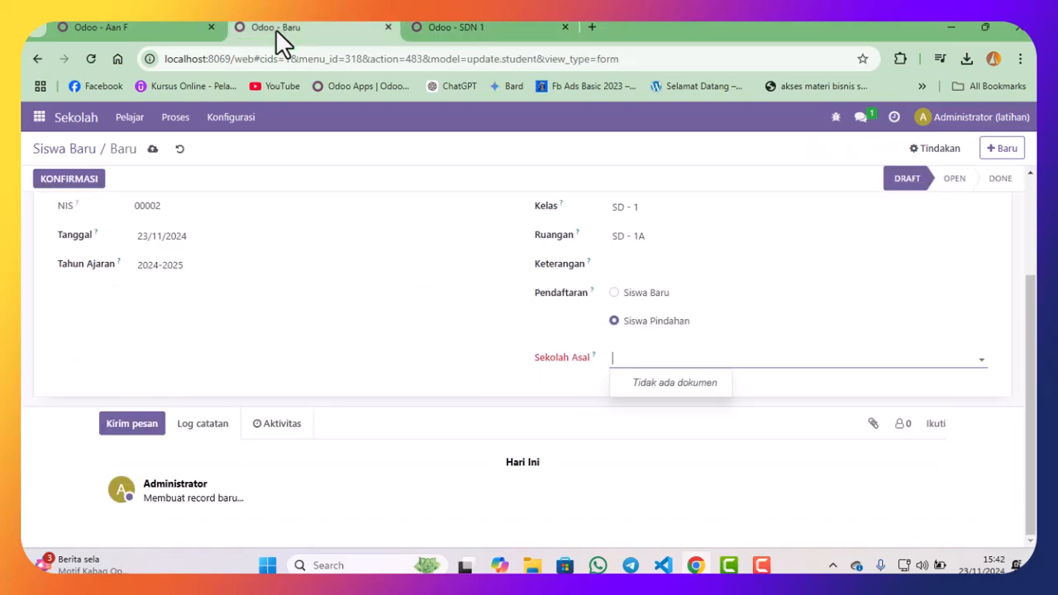
left_click(668, 357)
left_click(668, 354)
key("BackSpace")
key("BackSpace")
key("BackSpace")
key("BackSpace")
key("BackSpace")
key("BackSpace")
key("BackSpace")
key("BackSpace")
key("BackSpace")
key("BackSpace")
- Assign the Sekolah label to the SDN 1 contact and save it
left_click(496, 27)
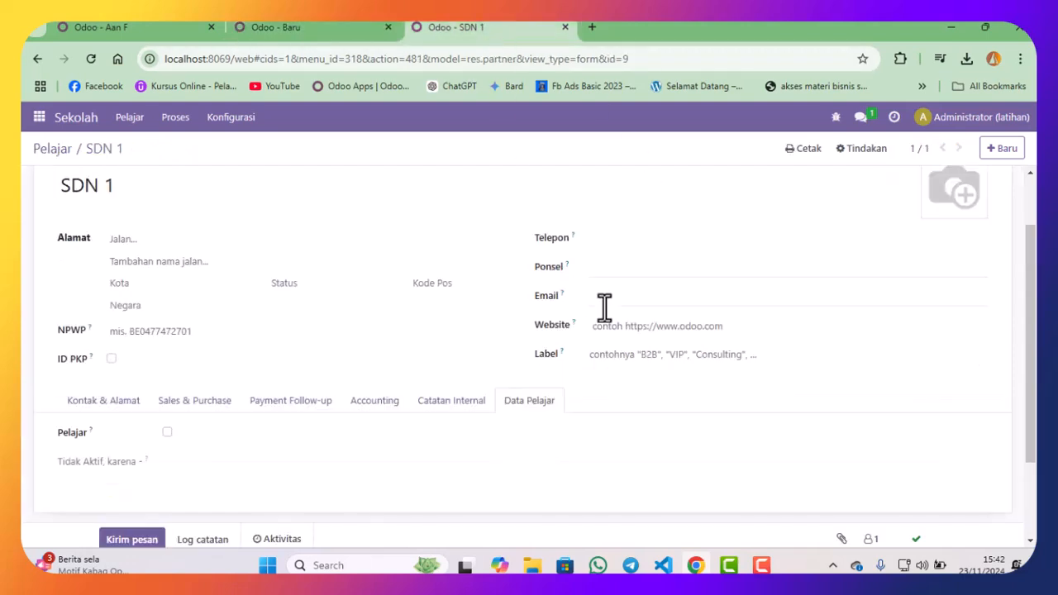
left_click(641, 358)
left_click(633, 376)
left_click(139, 148)
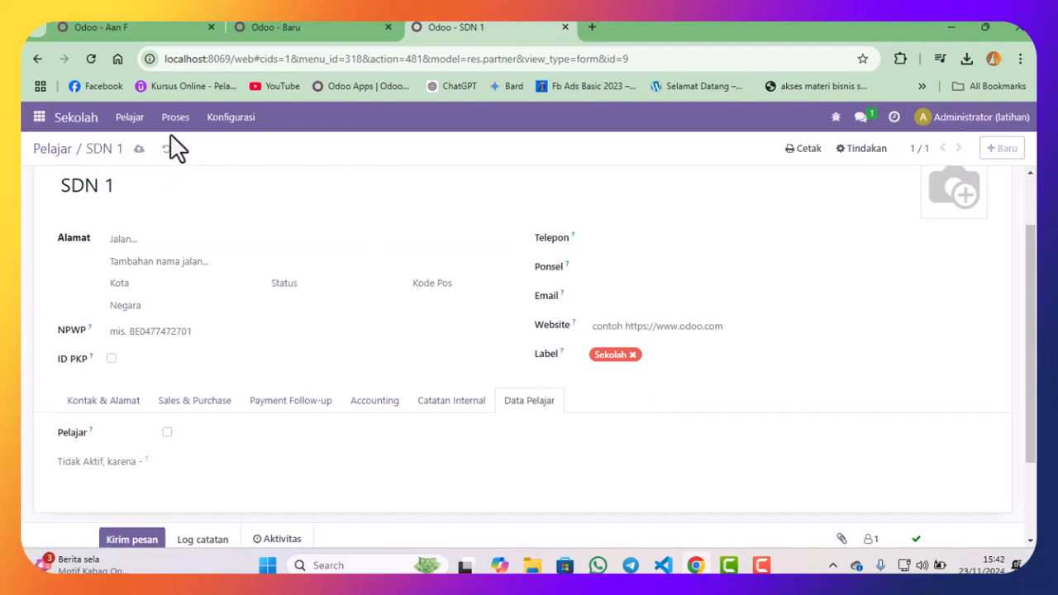
- Set the Sekolah Asal of the transfer registration to SDN 1
left_click(302, 31)
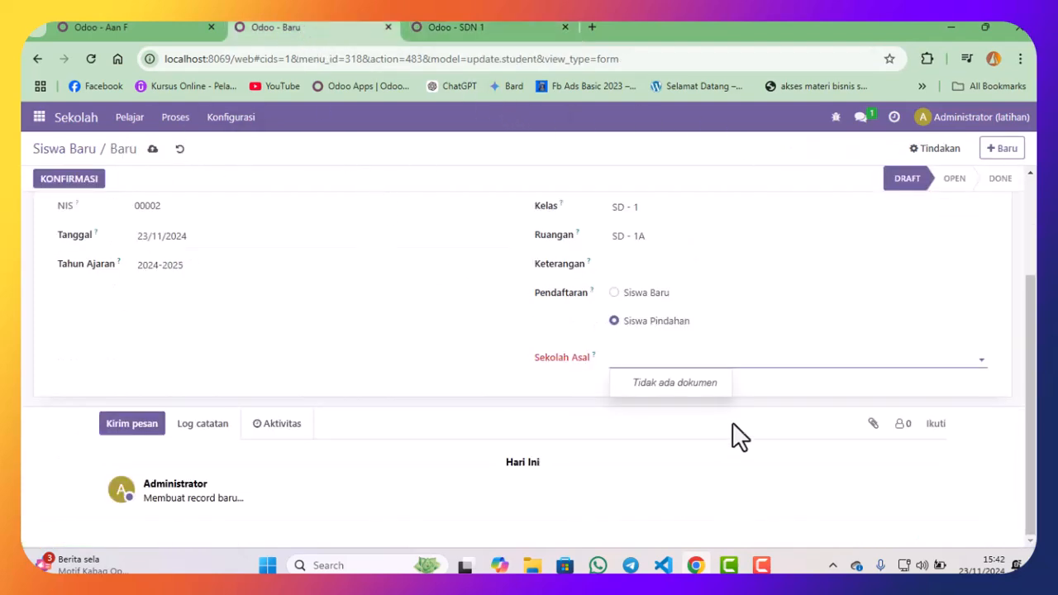
type("s")
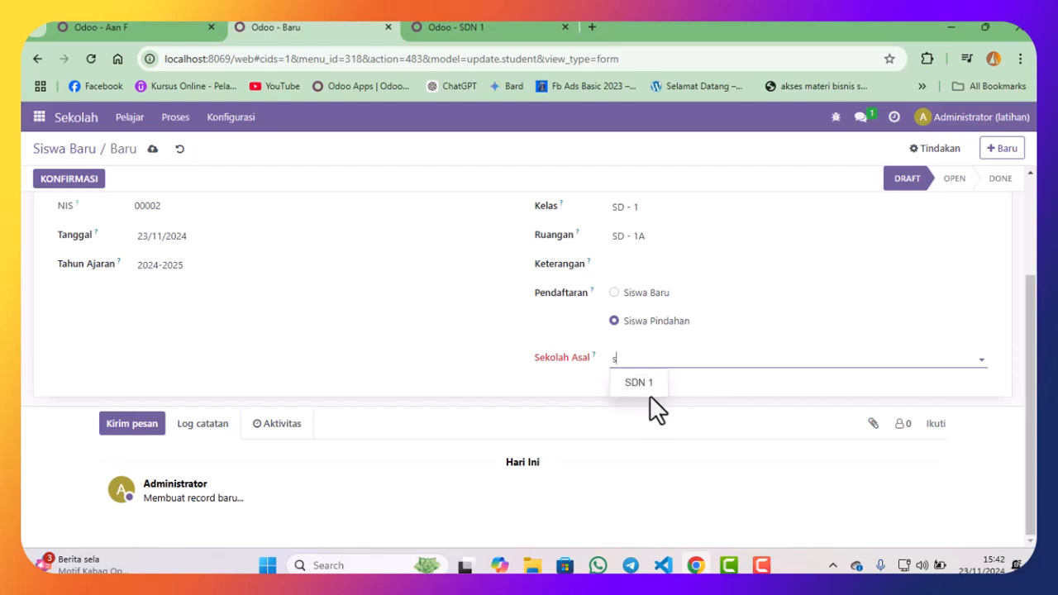
left_click(641, 383)
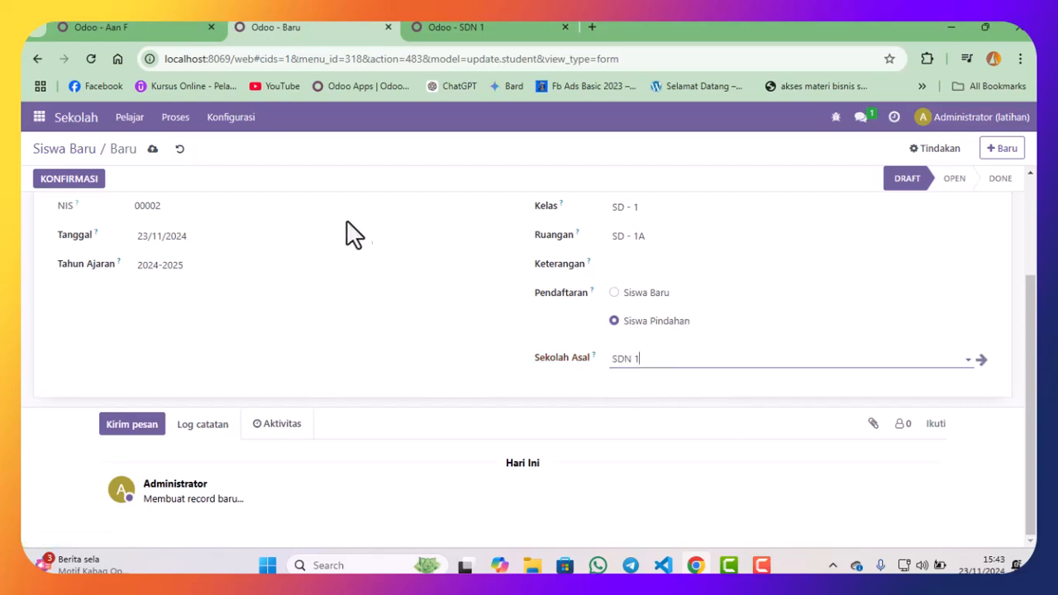
scroll(545, 331, "up", 2)
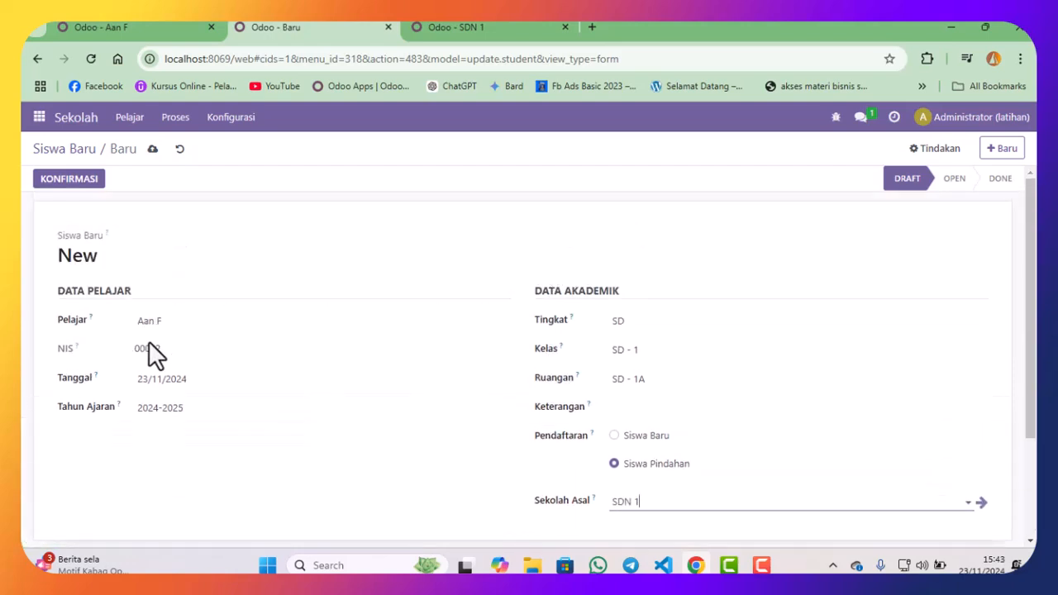
- Check the student's empty Data Akademik, and confirm and approve the transfer registration
left_click(137, 28)
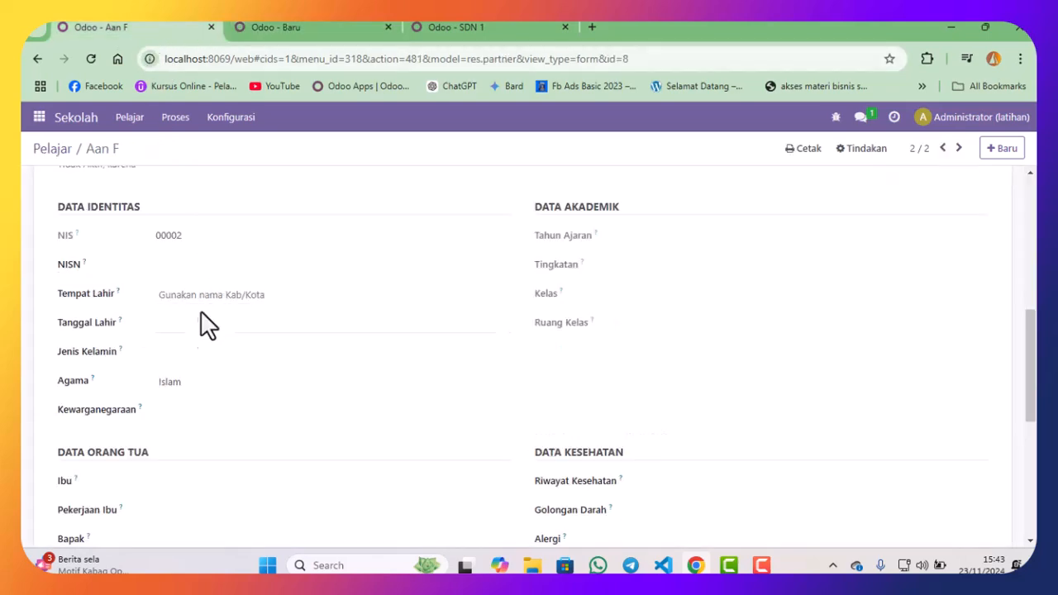
scroll(201, 321, "up", 5)
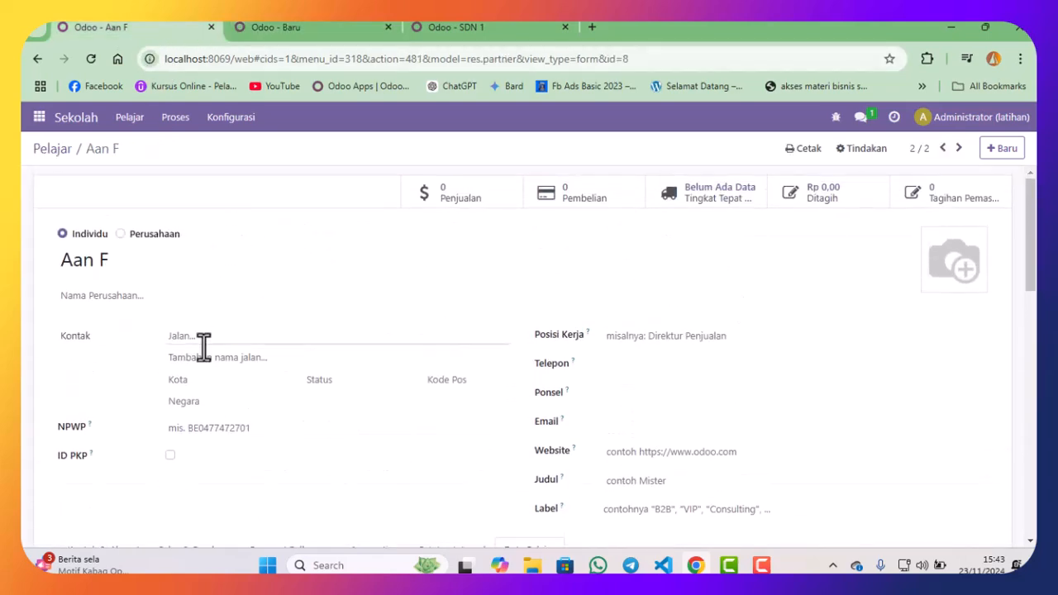
scroll(352, 338, "down", 5)
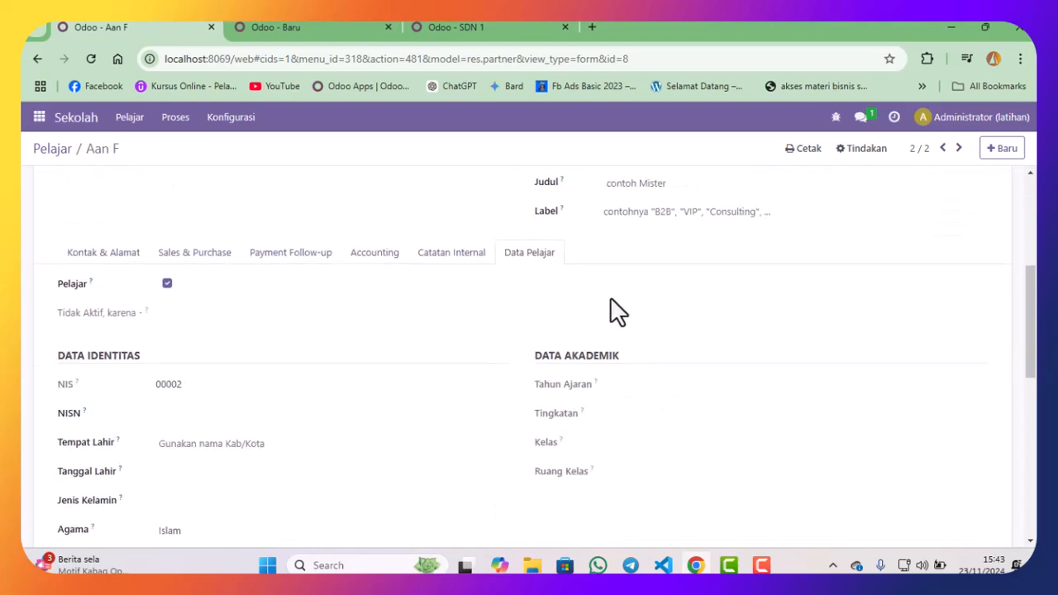
left_click(306, 27)
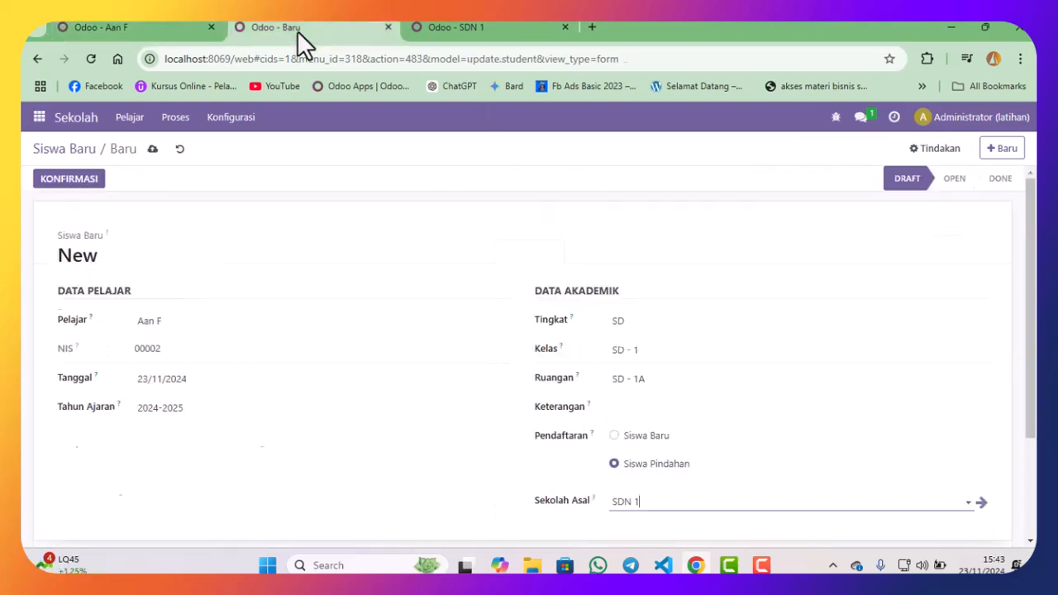
left_click(81, 179)
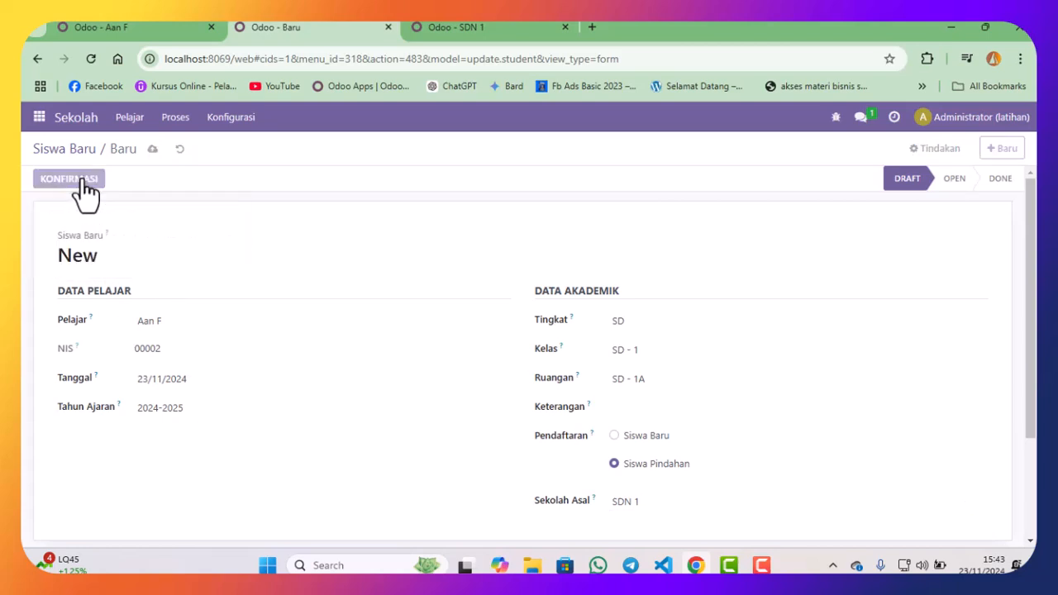
left_click(131, 180)
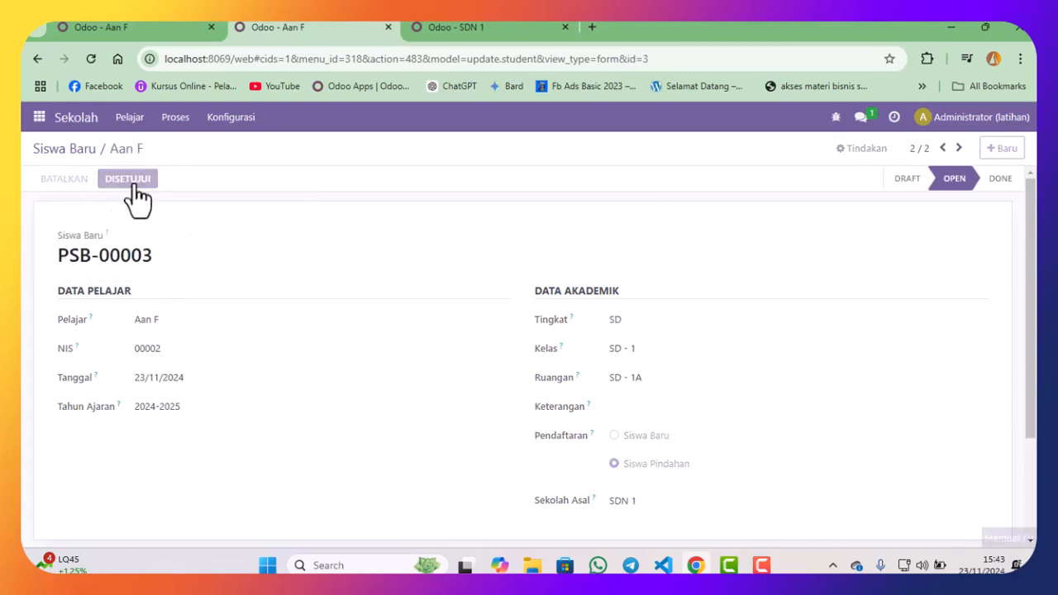
- Reload the transfer student's record and examine the Data Akademik in its Data Pelajar section
left_click(198, 27)
left_click(91, 61)
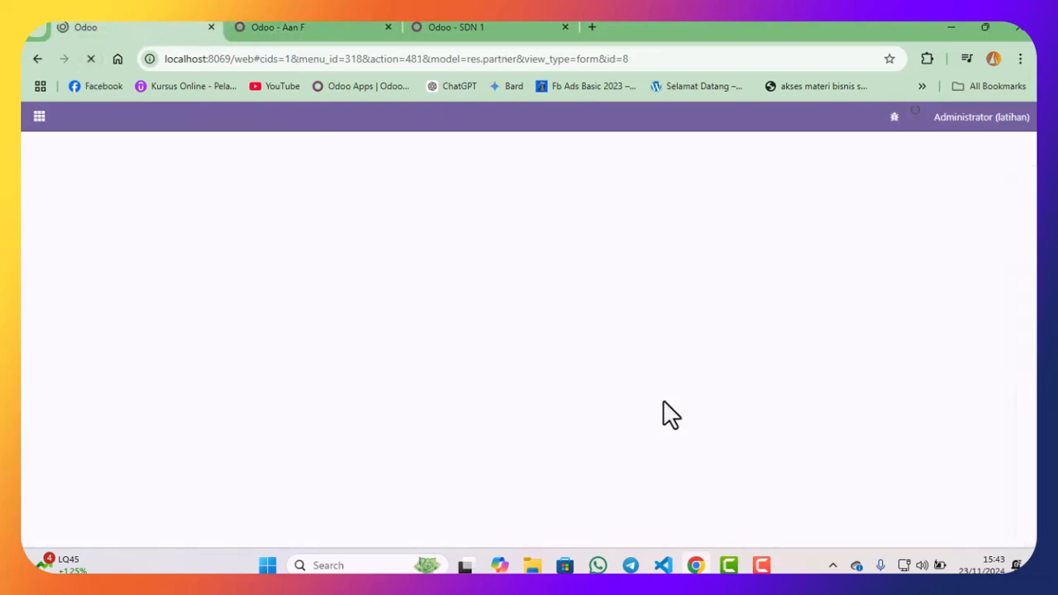
scroll(664, 399, "down", 3)
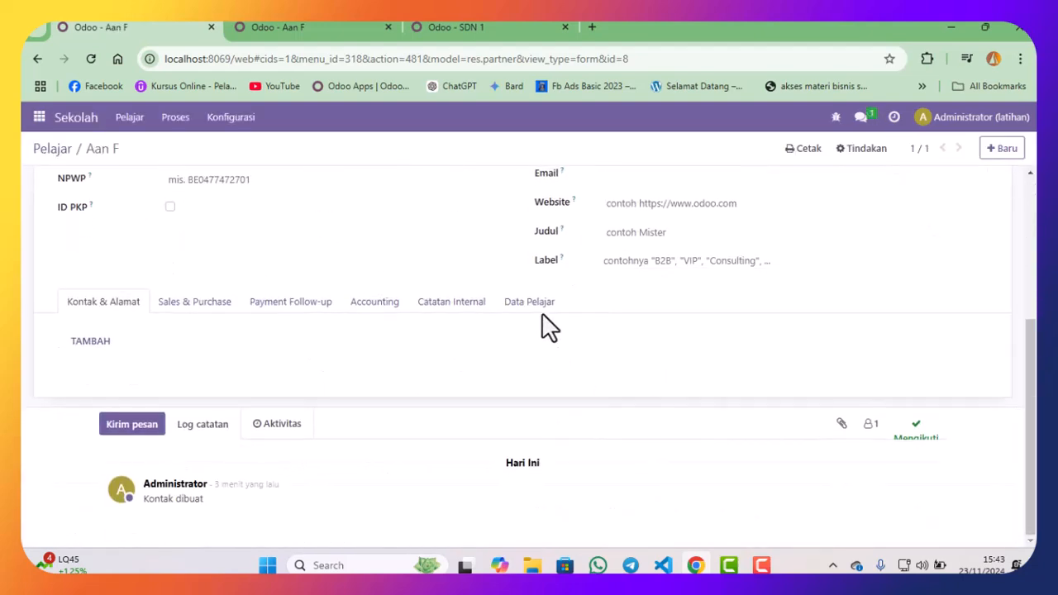
left_click(542, 314)
scroll(641, 326, "down", 3)
scroll(579, 286, "up", 1)
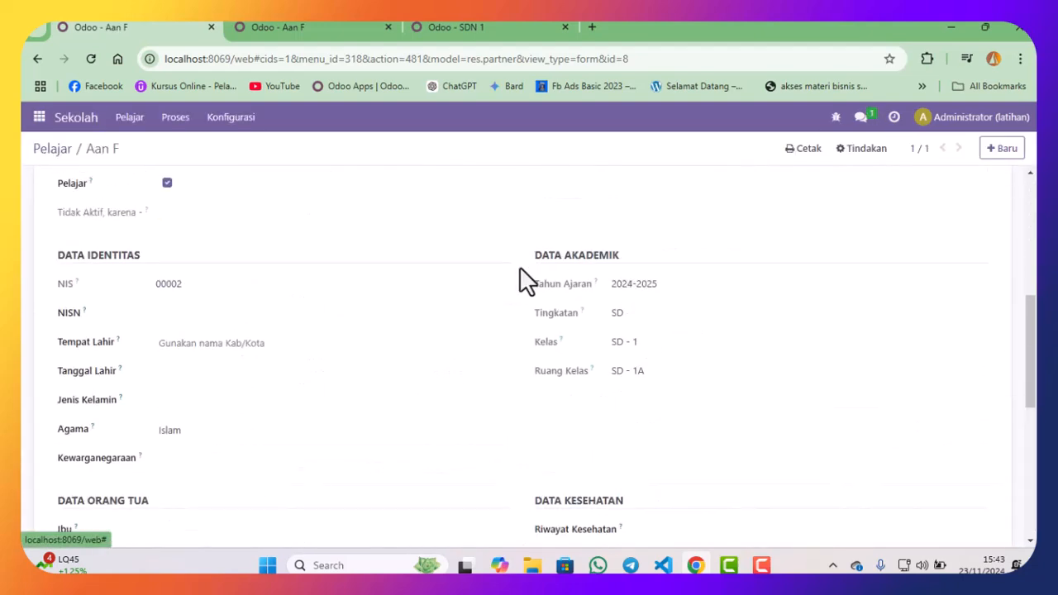
left_click_drag(542, 255, 681, 394)
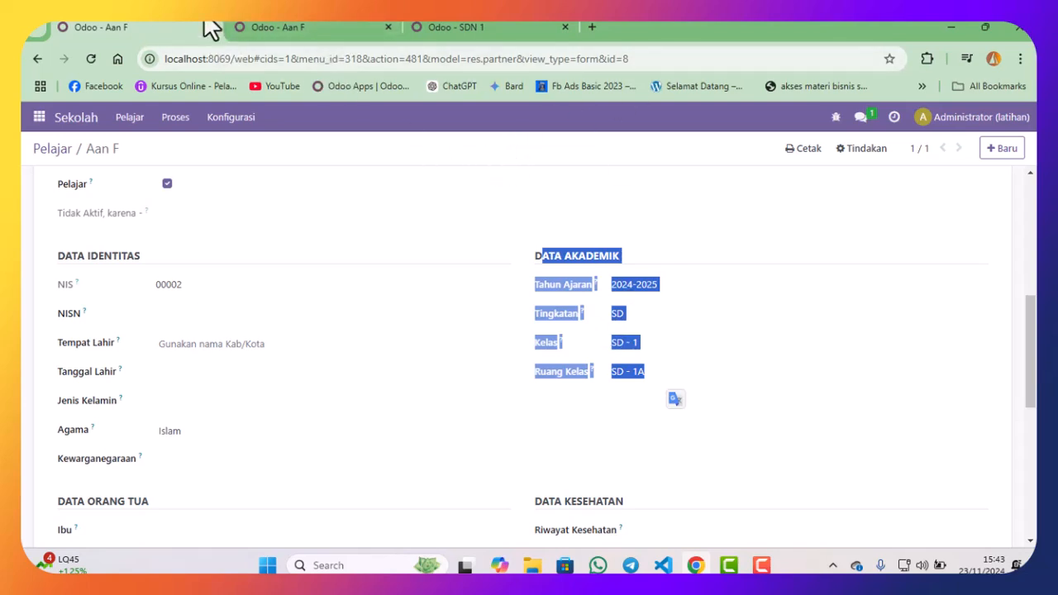
- Open the Penjualan module's quotation list and permanently dismiss its onboarding tips
left_click(38, 119)
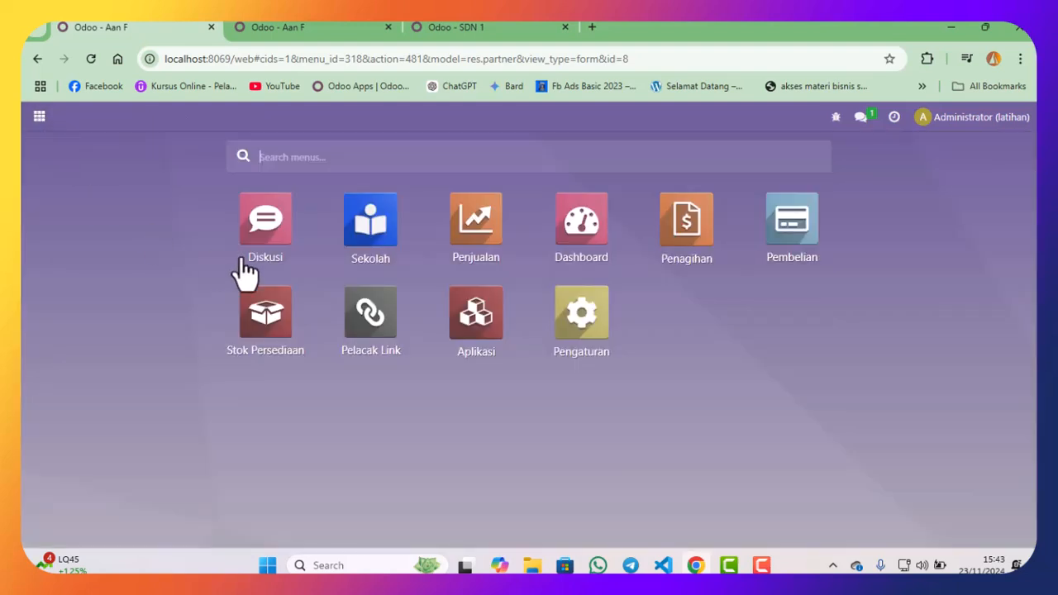
left_click(473, 227)
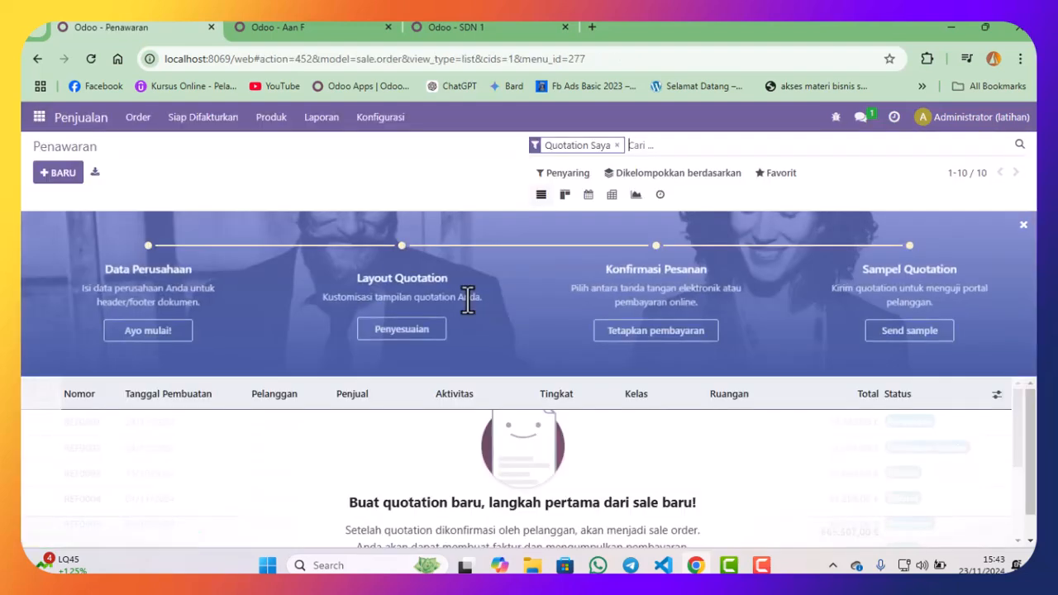
left_click(1023, 226)
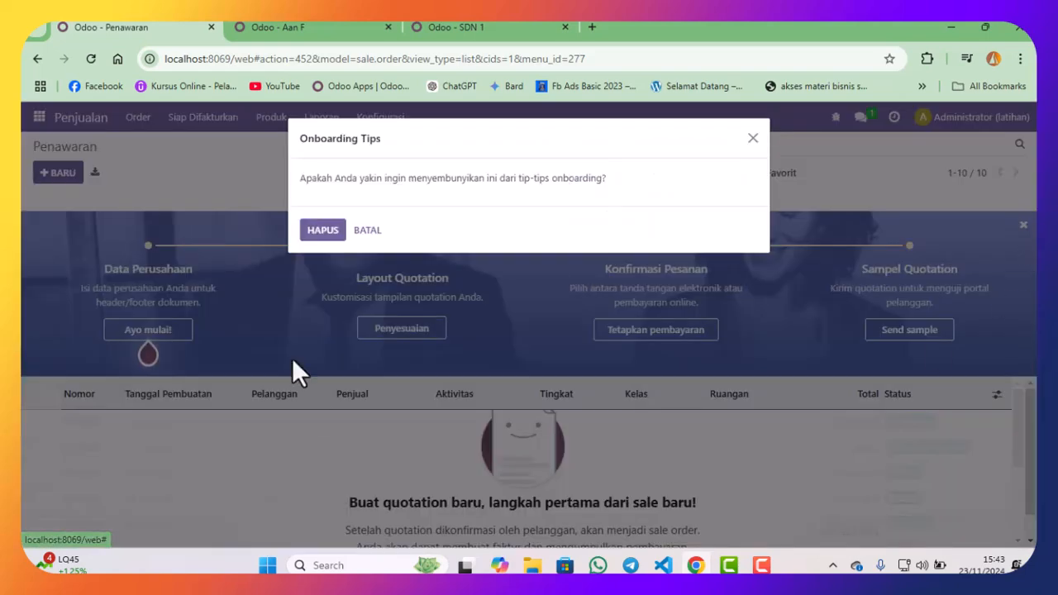
left_click(318, 233)
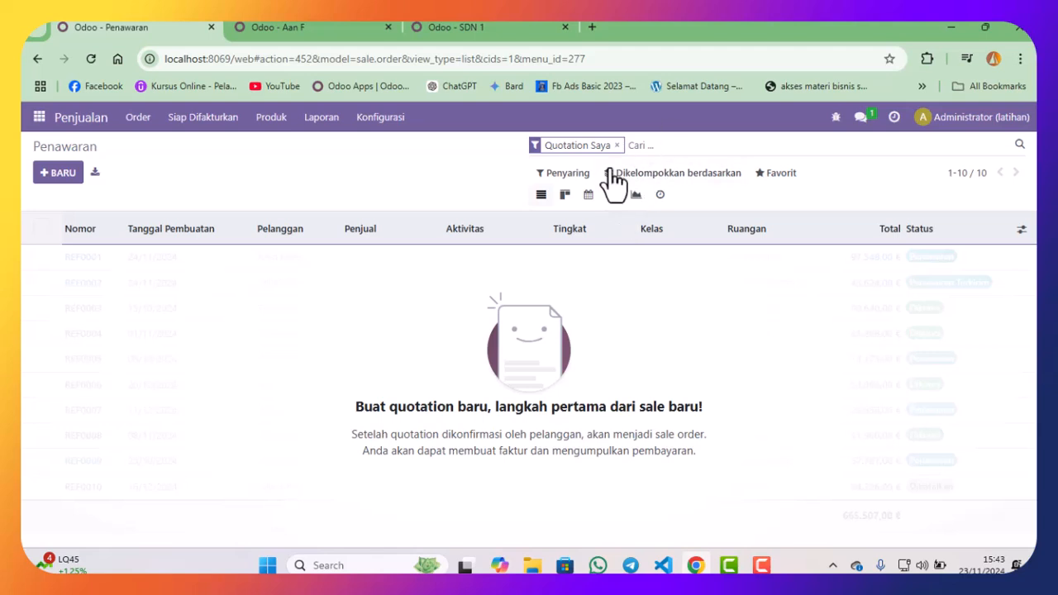
- Look through the Penjualan configuration options and open the Stok Persediaan overview
left_click(380, 120)
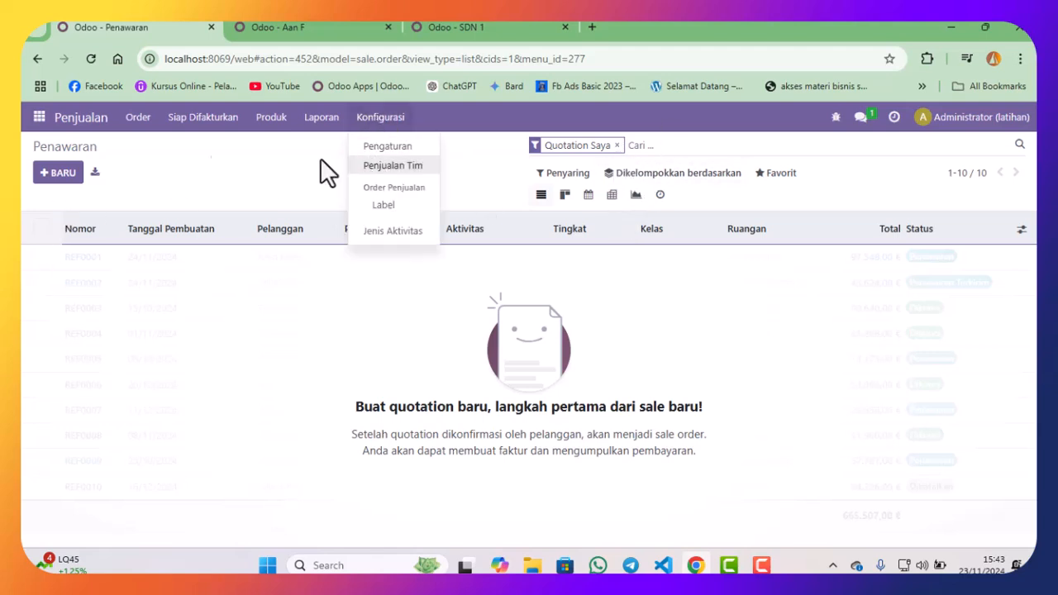
left_click(39, 122)
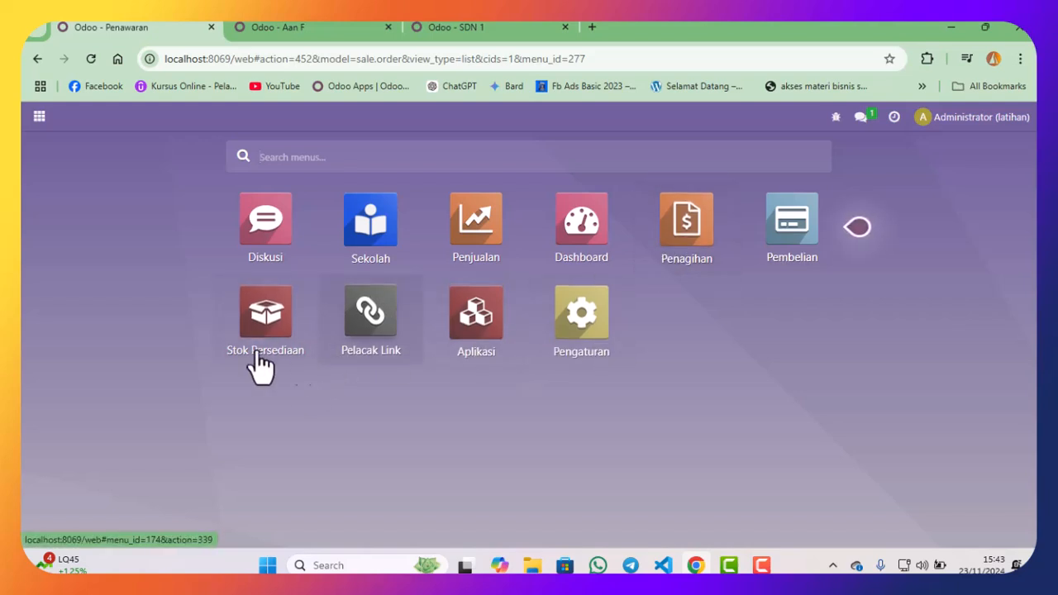
left_click(298, 326)
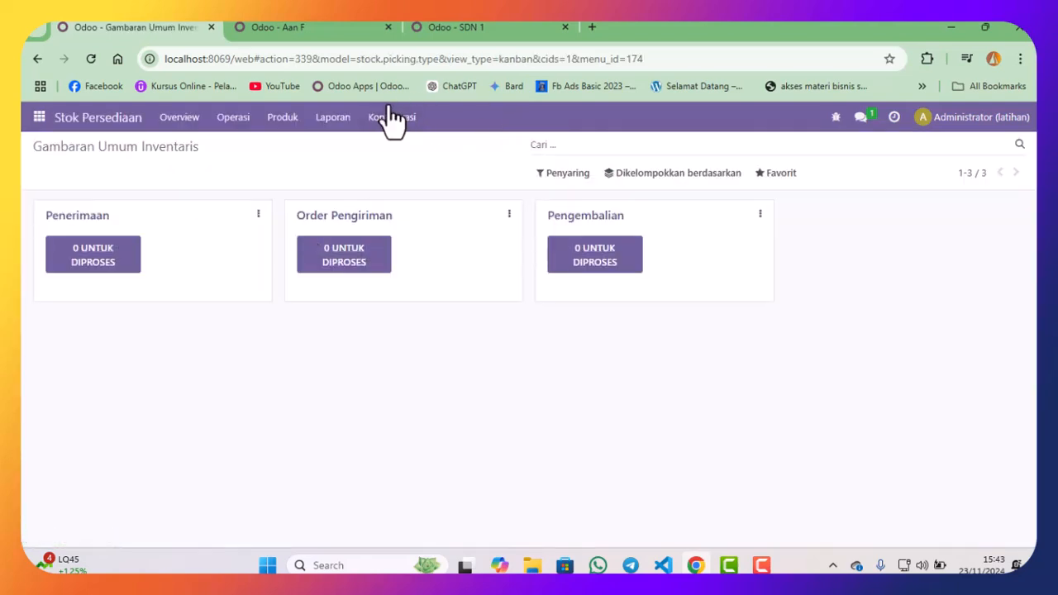
- Enable Is Delivery Set to Done, Create Invoice? and Validate invoice? on the My Company warehouse and save it
left_click(392, 120)
left_click(404, 191)
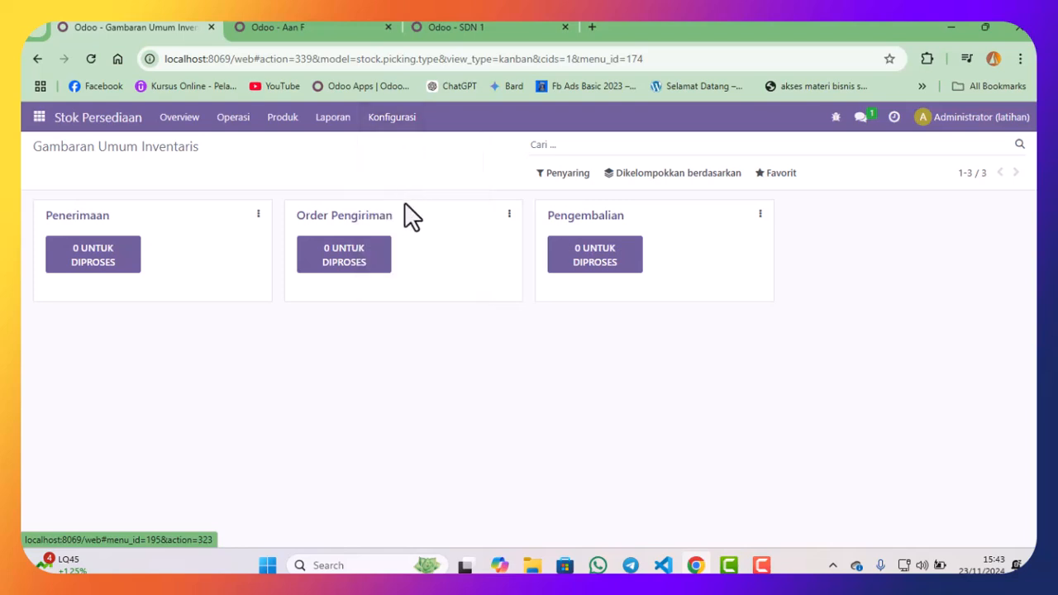
left_click(215, 239)
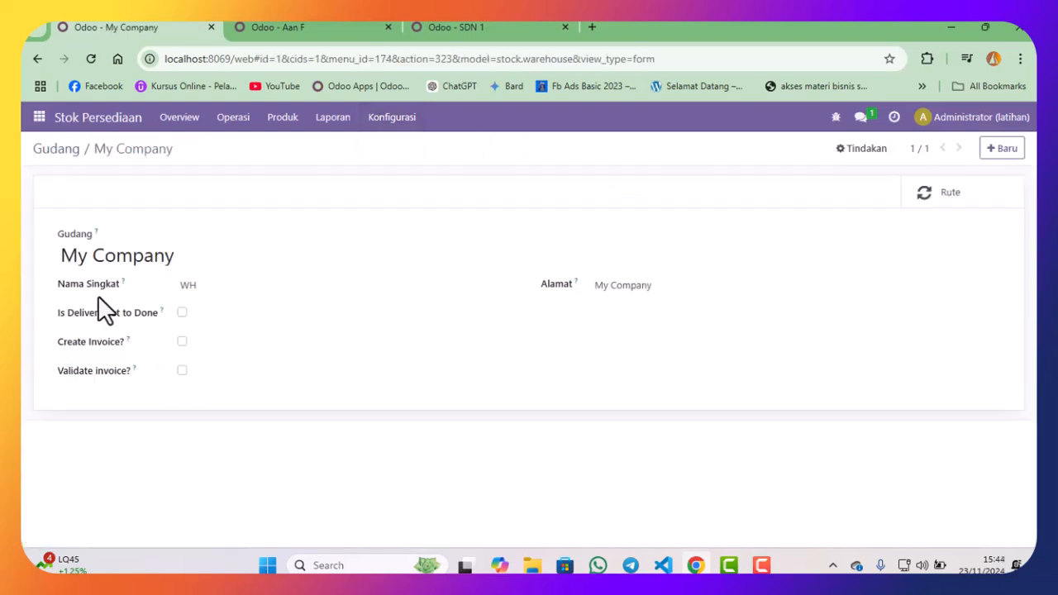
left_click(182, 314)
left_click(183, 371)
left_click(188, 149)
- Open the All product category and set its Metode penetapan biaya to Biaya Rata-Rata (AVCO)
left_click(416, 122)
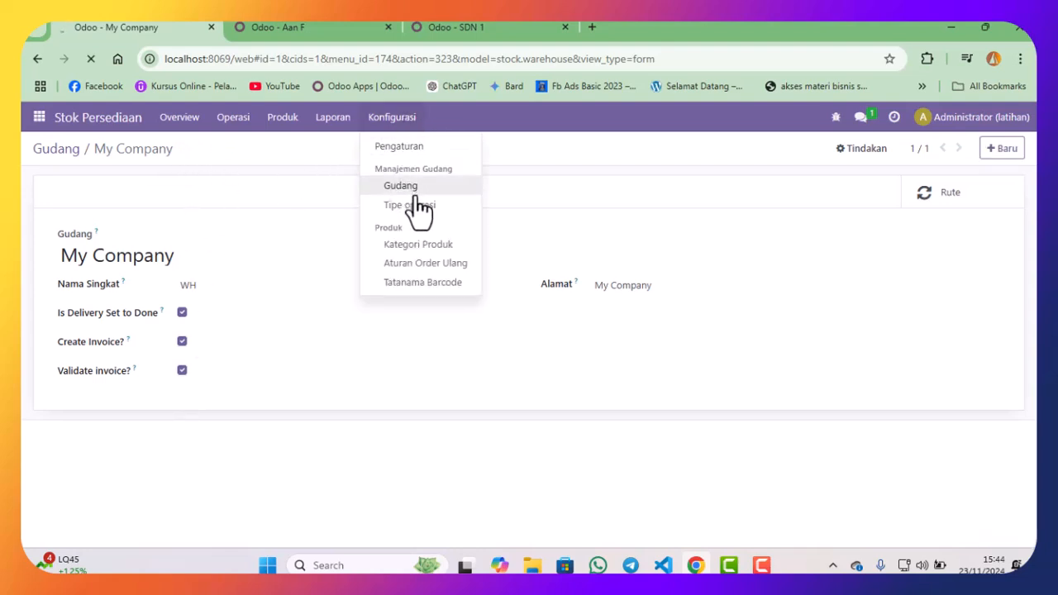
left_click(387, 121)
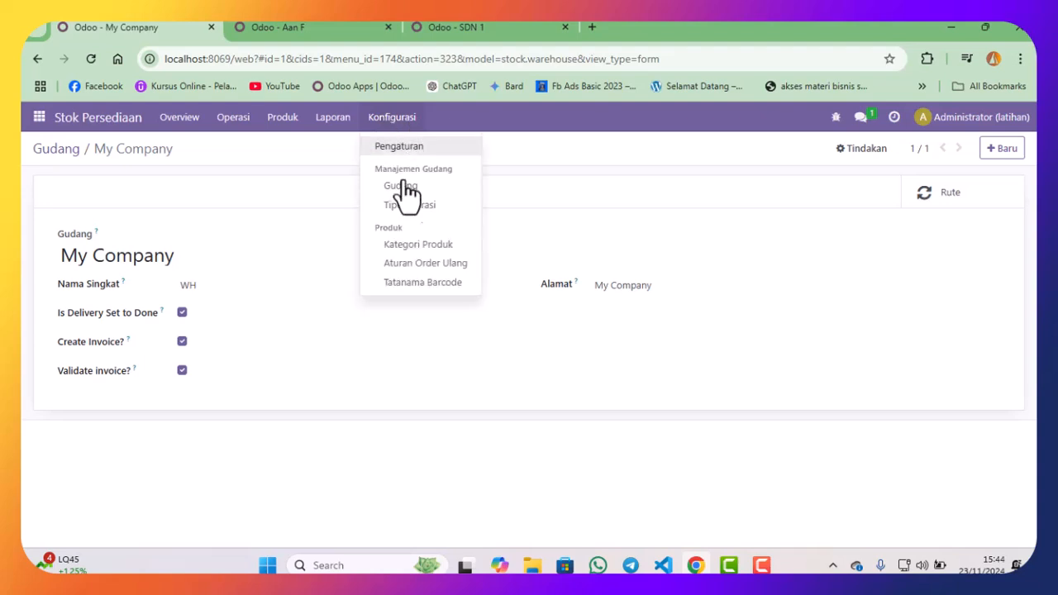
left_click(418, 246)
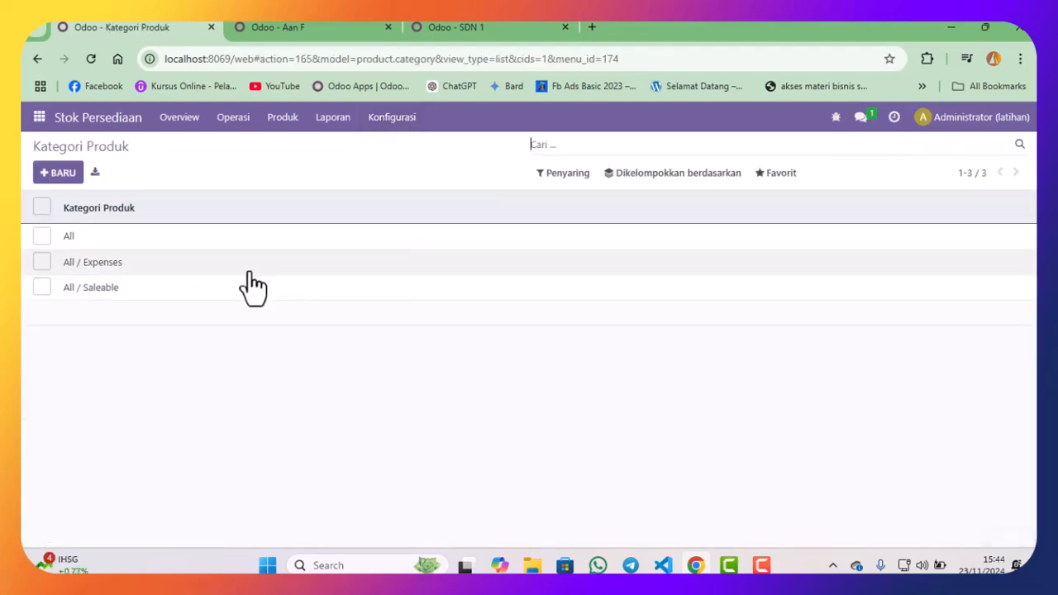
left_click(91, 248)
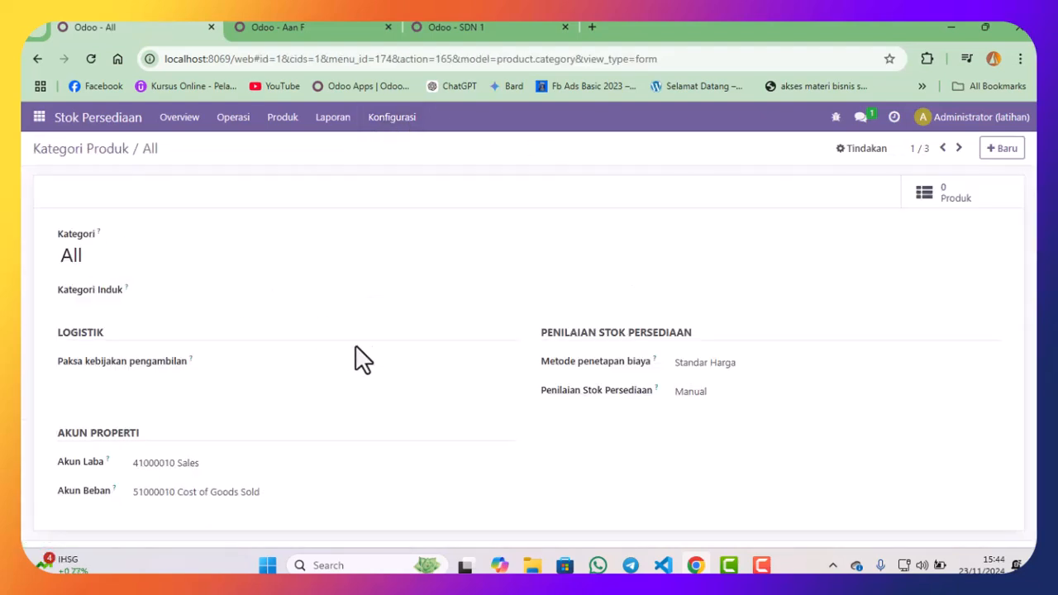
left_click(715, 378)
left_click(713, 422)
left_click(189, 245)
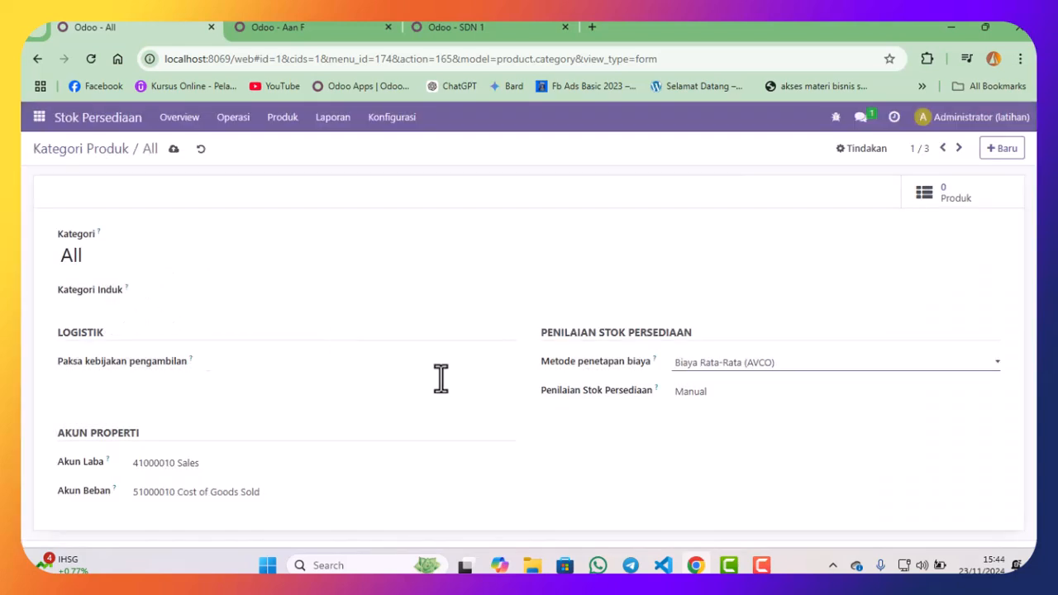
- Set the All category's Penilaian Stok Persediaan to Otomatis, review its income, expense and stock accounts, and save it
left_click(754, 394)
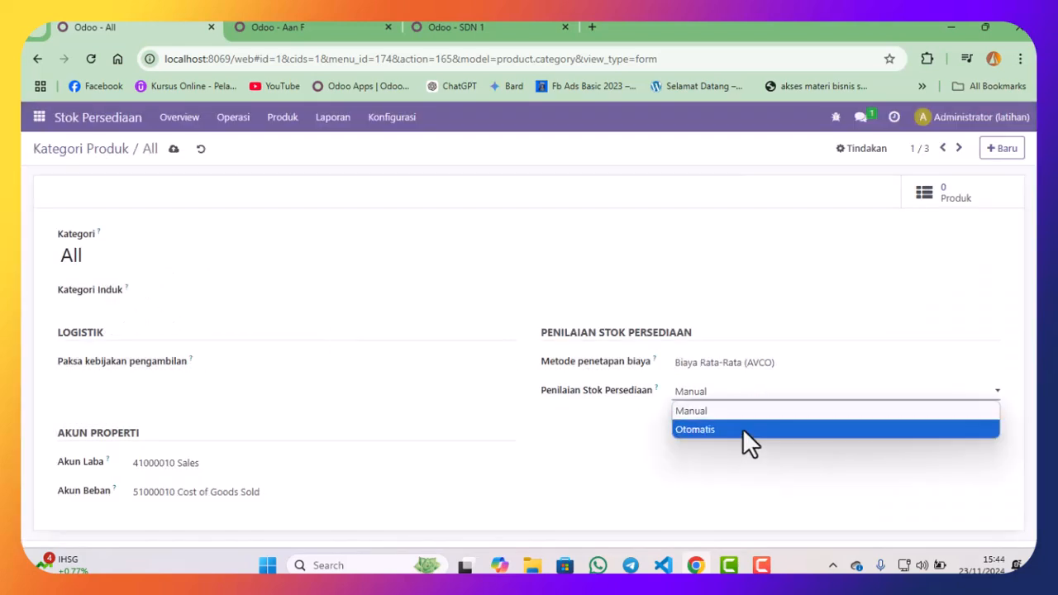
left_click(742, 428)
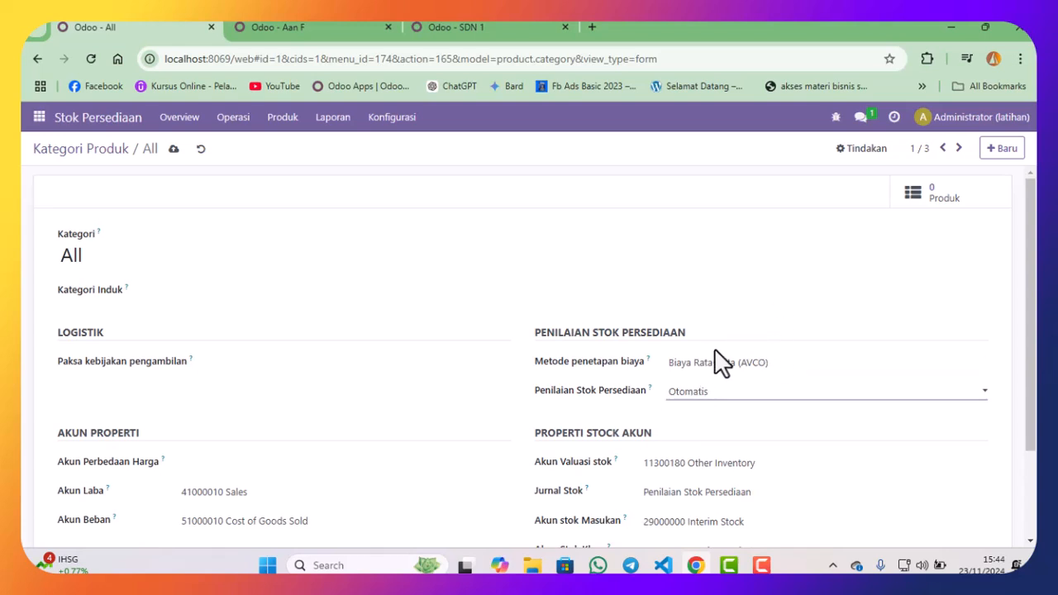
scroll(719, 366, "down", 3)
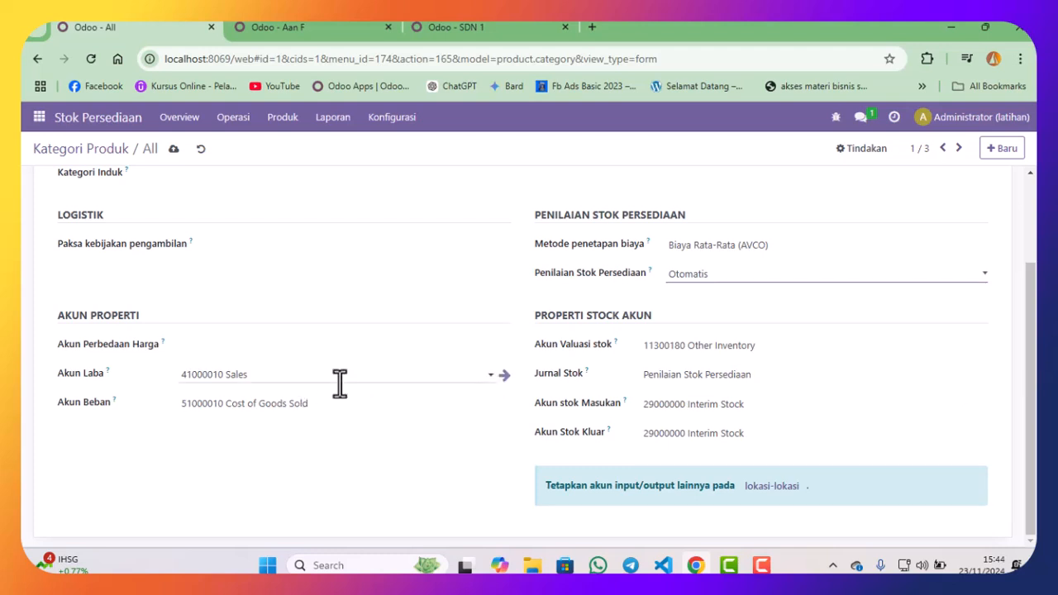
left_click_drag(207, 374, 308, 404)
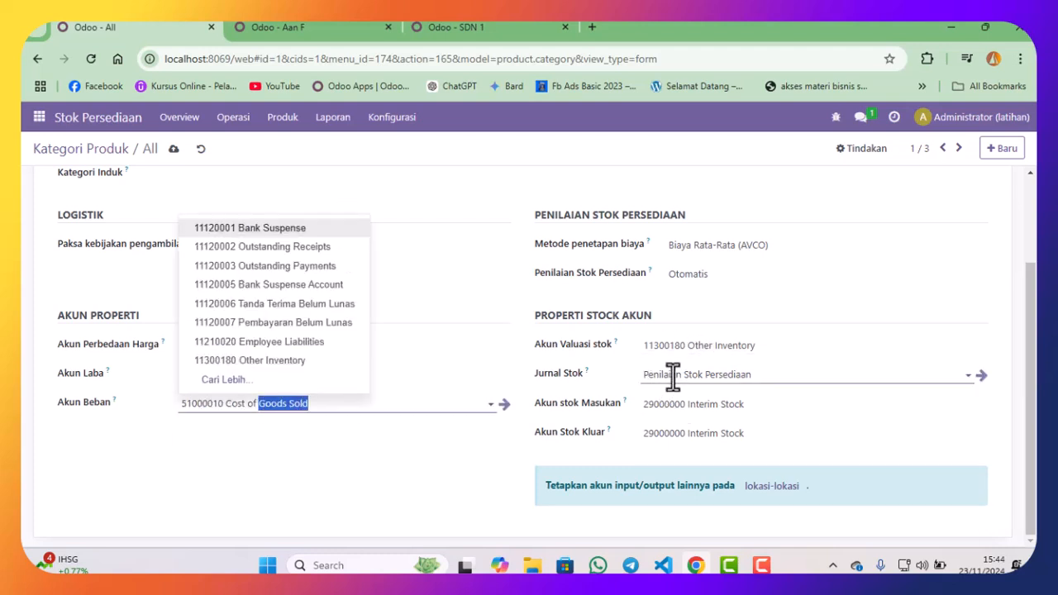
left_click_drag(675, 375, 691, 374)
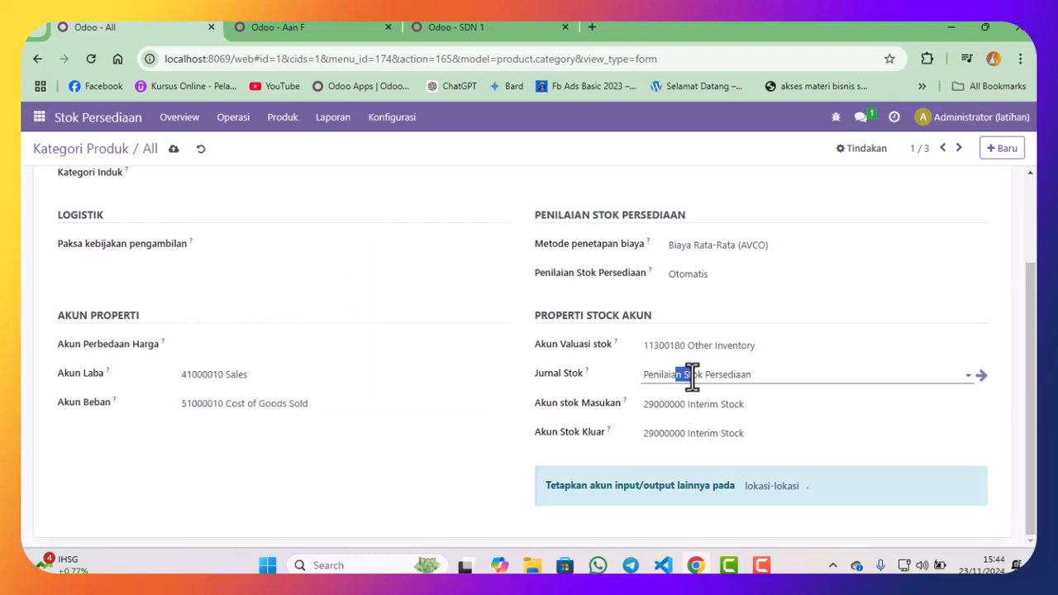
left_click(173, 149)
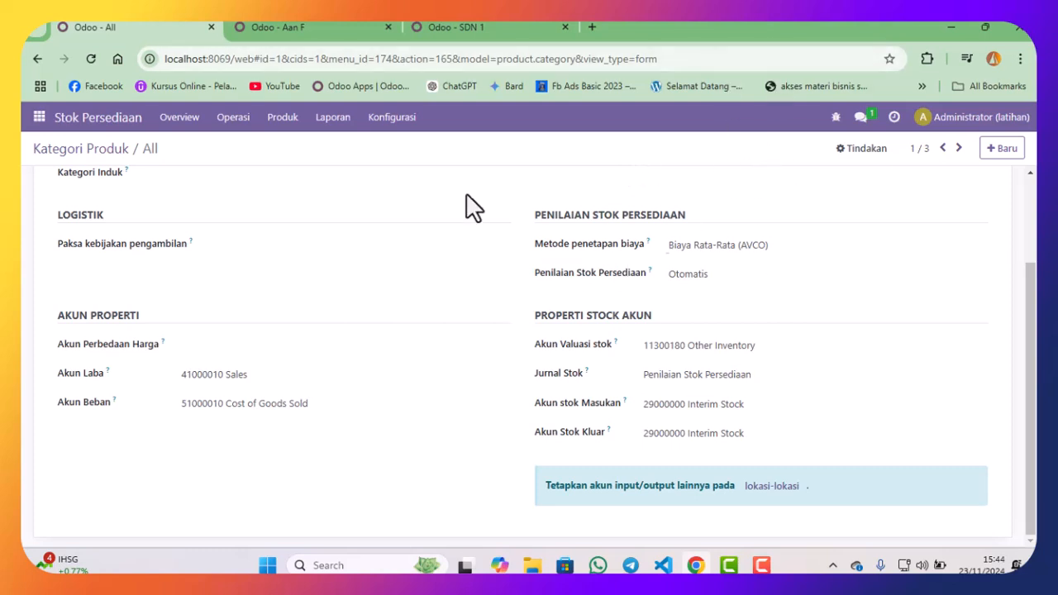
scroll(496, 286, "up", 3)
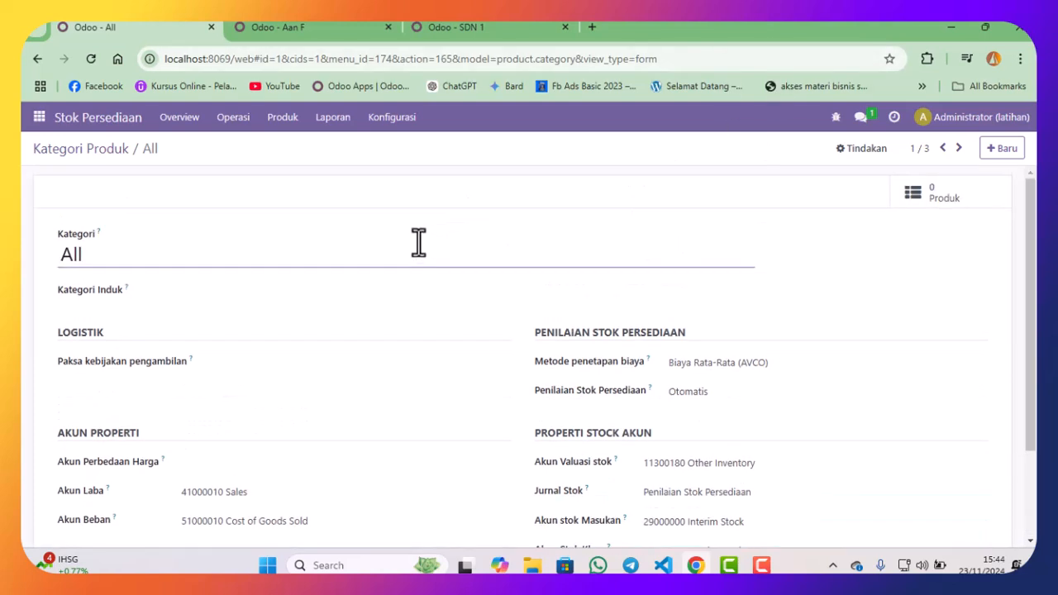
- Create a product named SPP that cannot be purchased, with Jasa as its product type
left_click(282, 119)
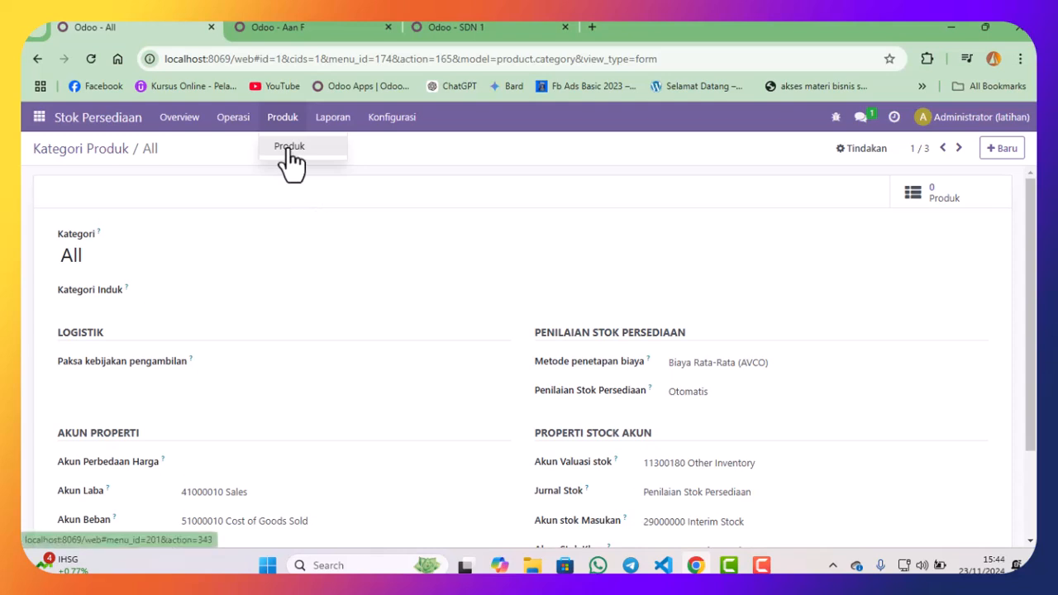
left_click(288, 149)
left_click(53, 180)
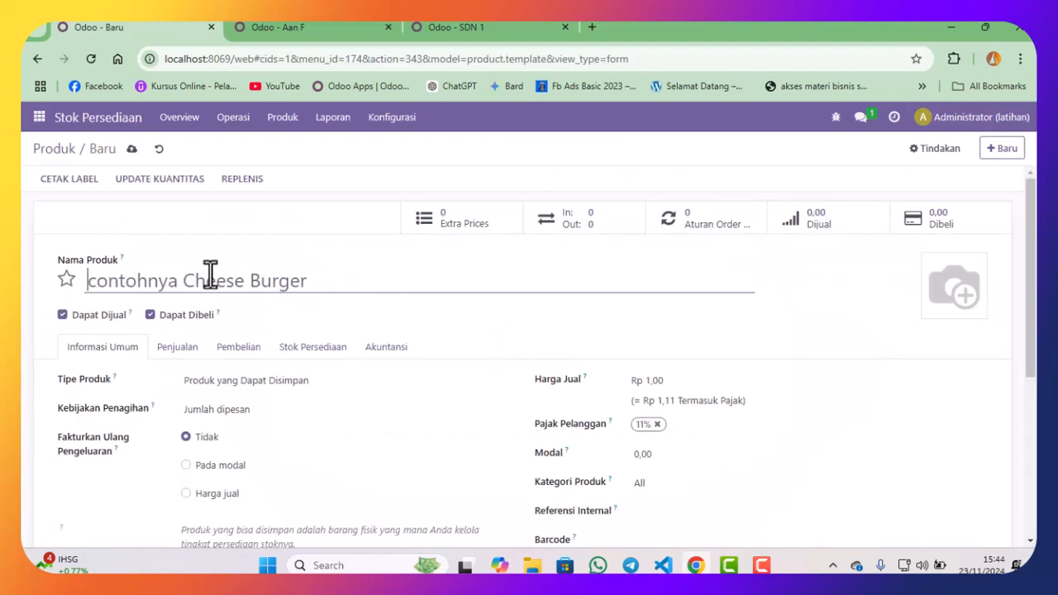
type("SPP")
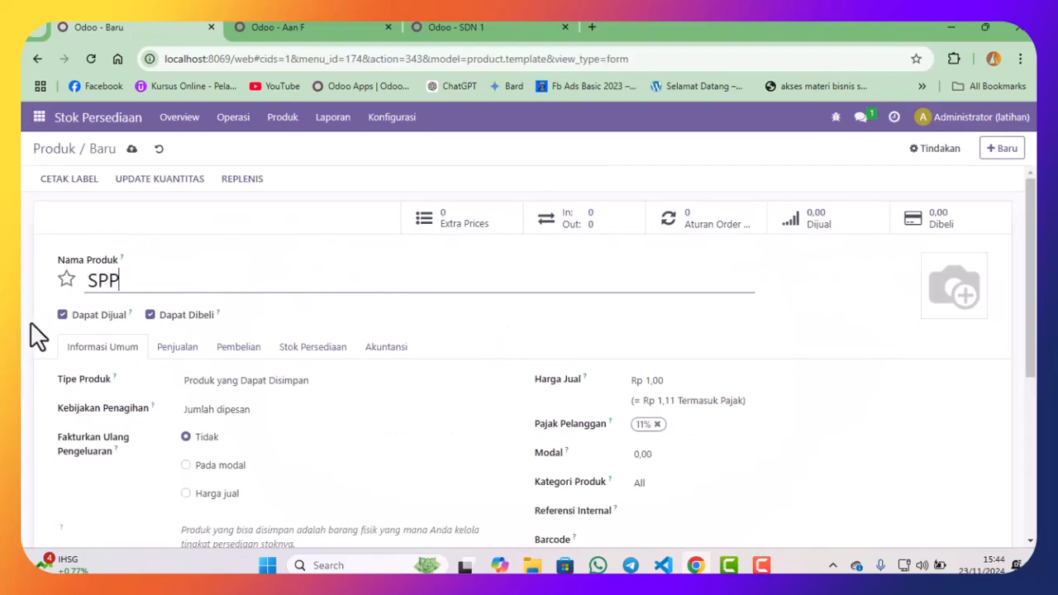
left_click(151, 315)
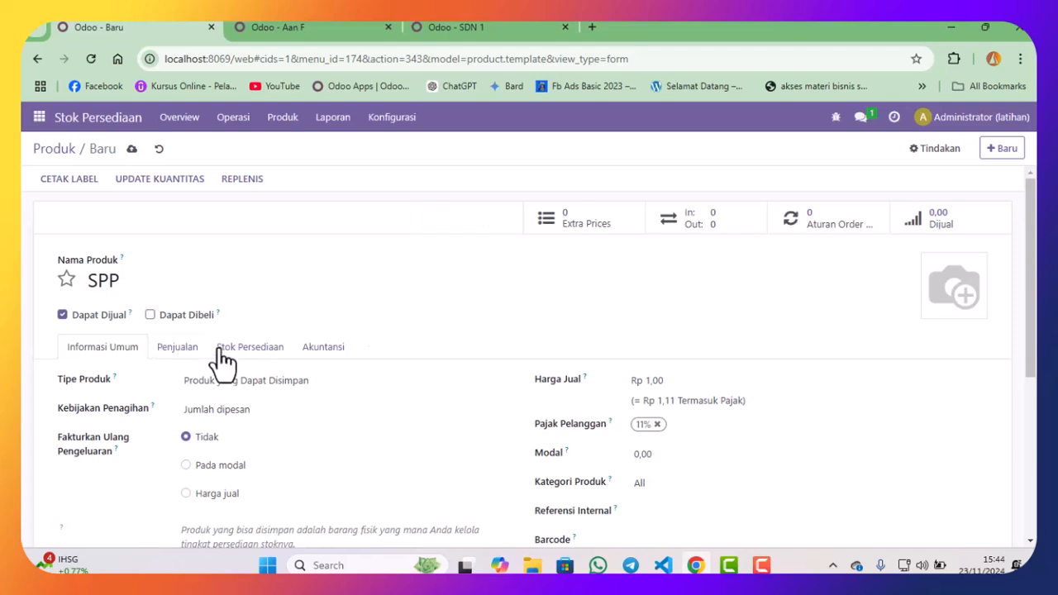
scroll(248, 323, "down", 2)
left_click(277, 235)
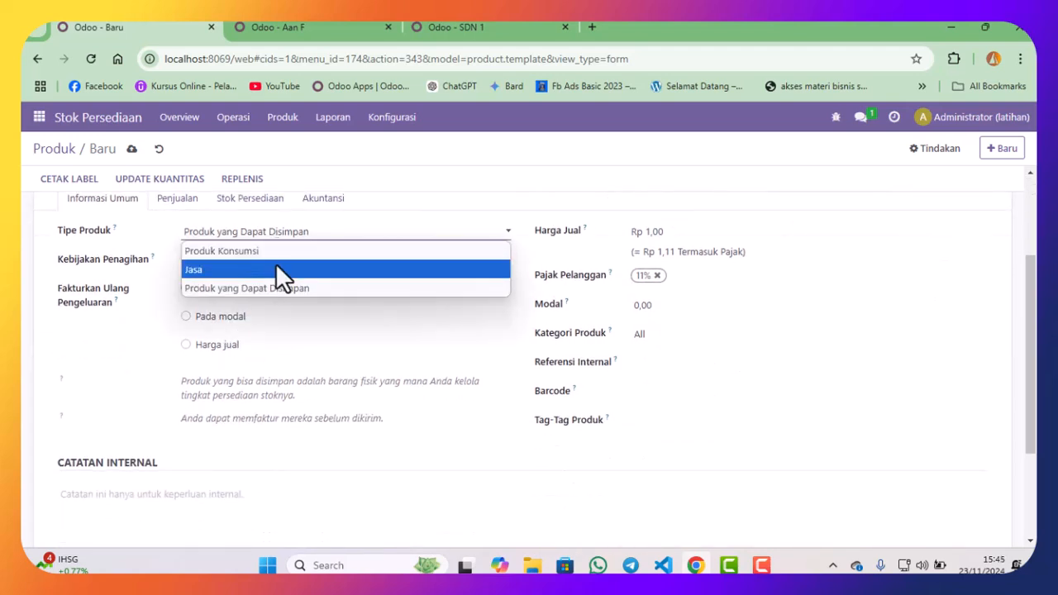
left_click(274, 275)
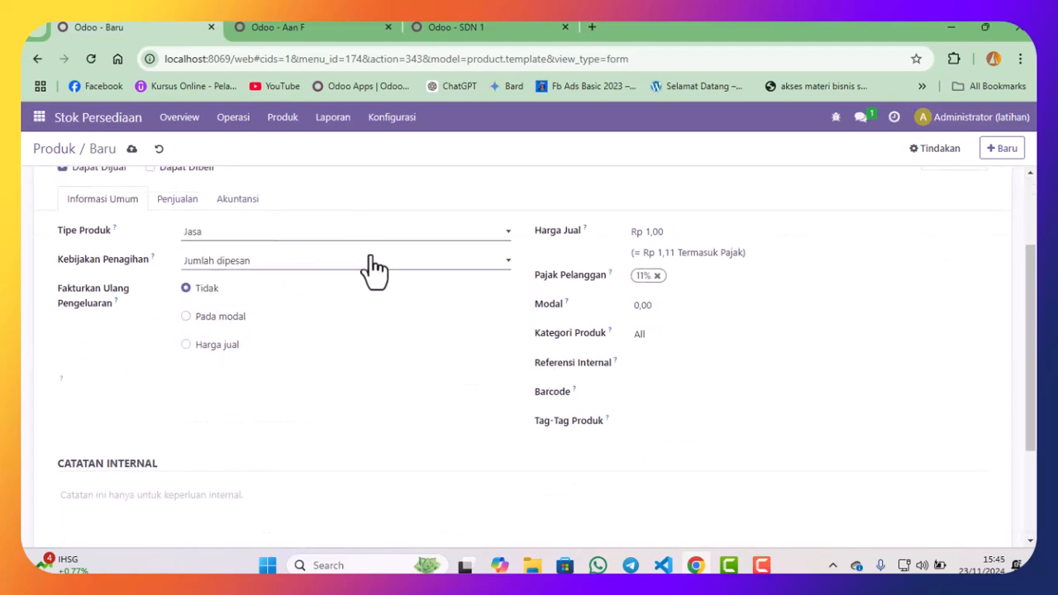
- Set the SPP product's Harga Jual to Rp 100.000, remove its 11% customer tax, and save it
scroll(439, 276, "down", 1)
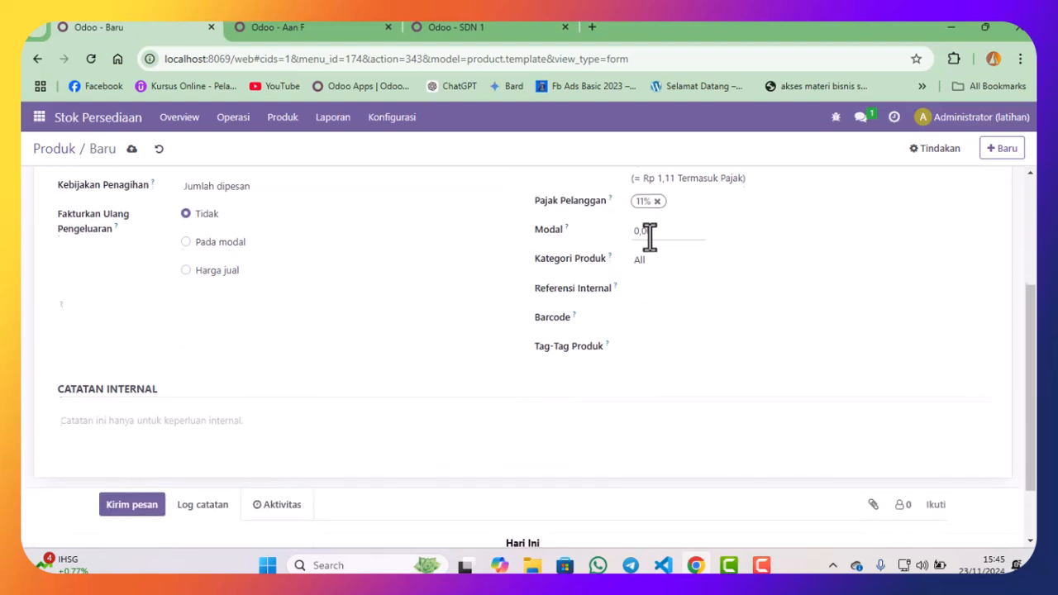
scroll(662, 289, "up", 3)
left_click(694, 354)
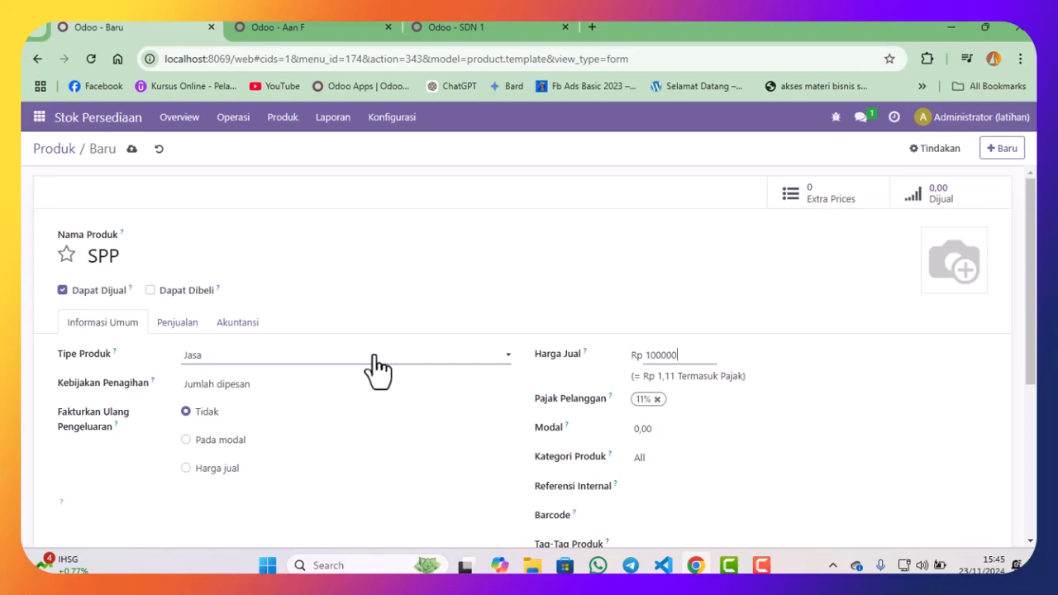
left_click(661, 409)
left_click(656, 399)
scroll(656, 429, "down", 2)
scroll(656, 430, "up", 2)
left_click(131, 149)
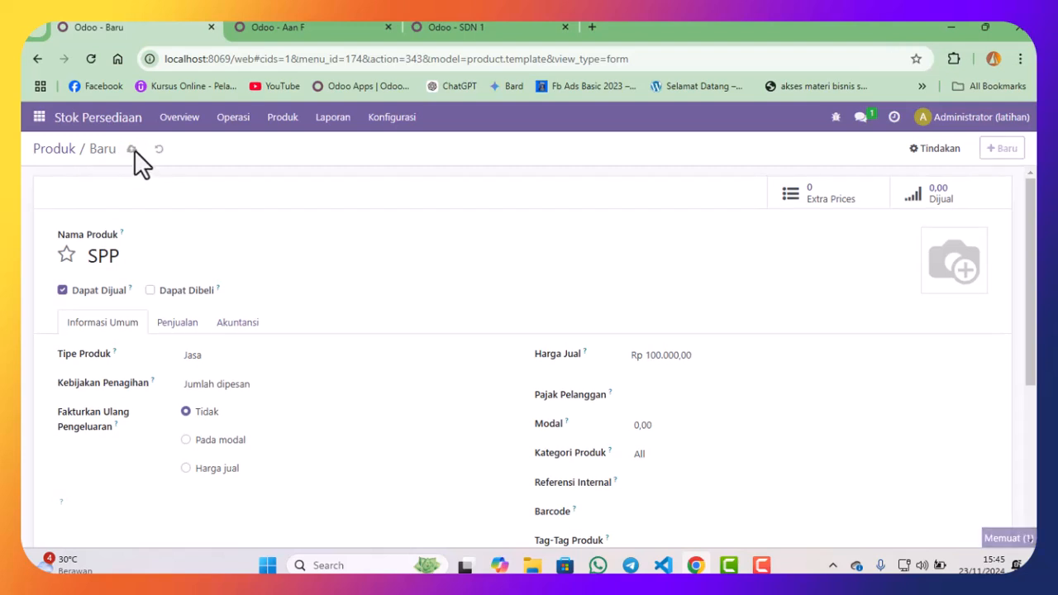
- Create another product named Transport that cannot be purchased, with Jasa as its product type
left_click(1015, 150)
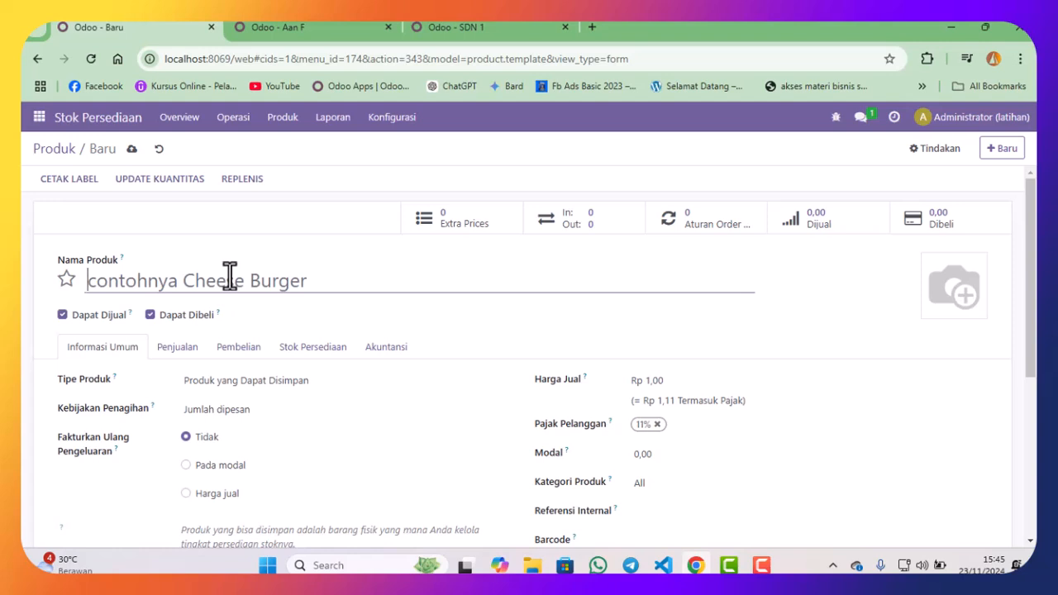
type("Transport")
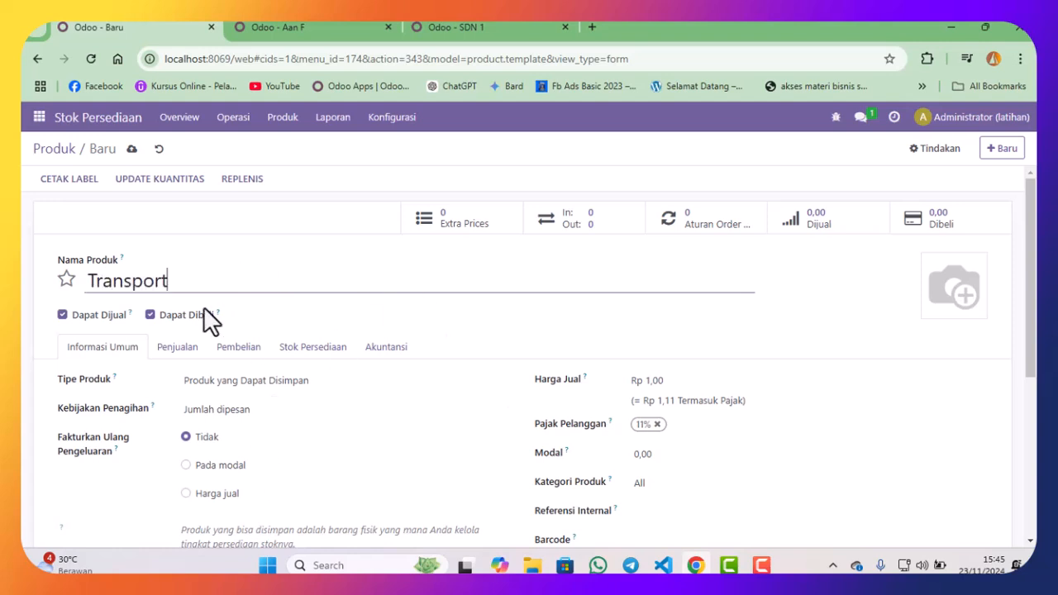
left_click(150, 315)
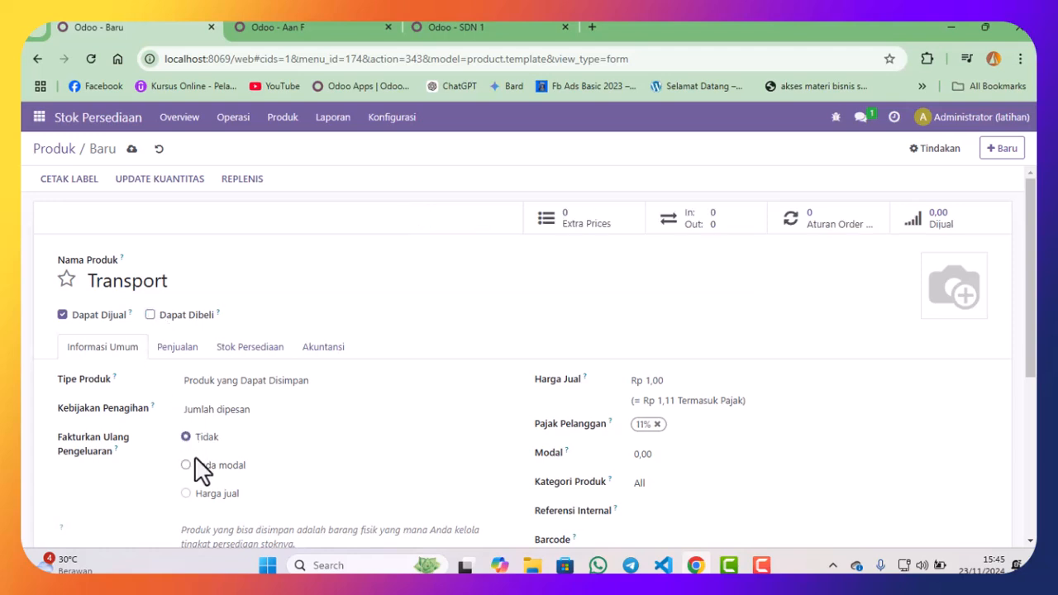
left_click(246, 384)
left_click(236, 419)
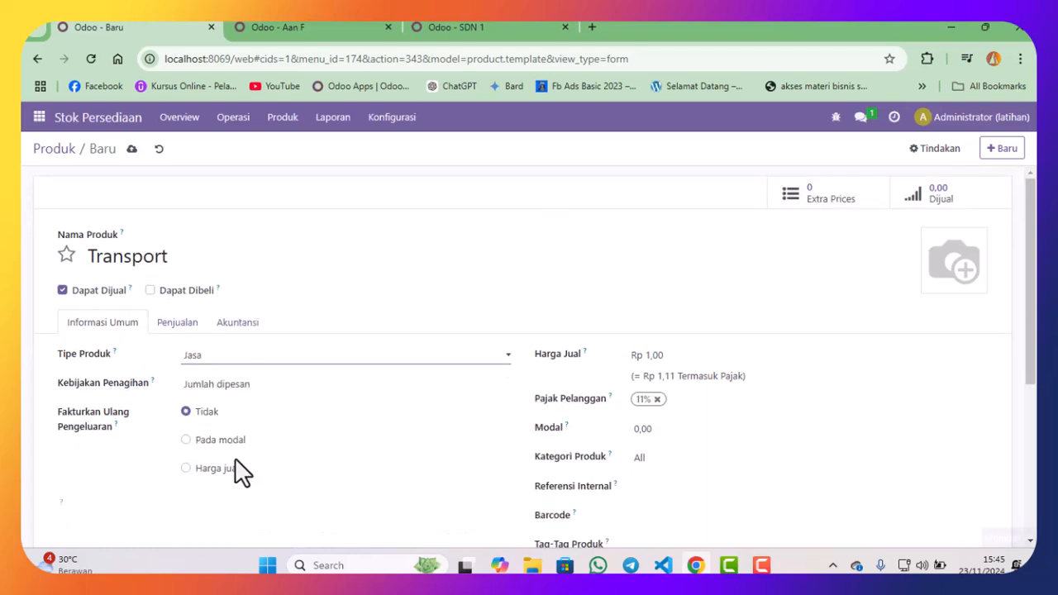
- Set the Transport product's Harga Jual to Rp 750.000, remove its 11% customer tax, and save it
left_click(653, 355)
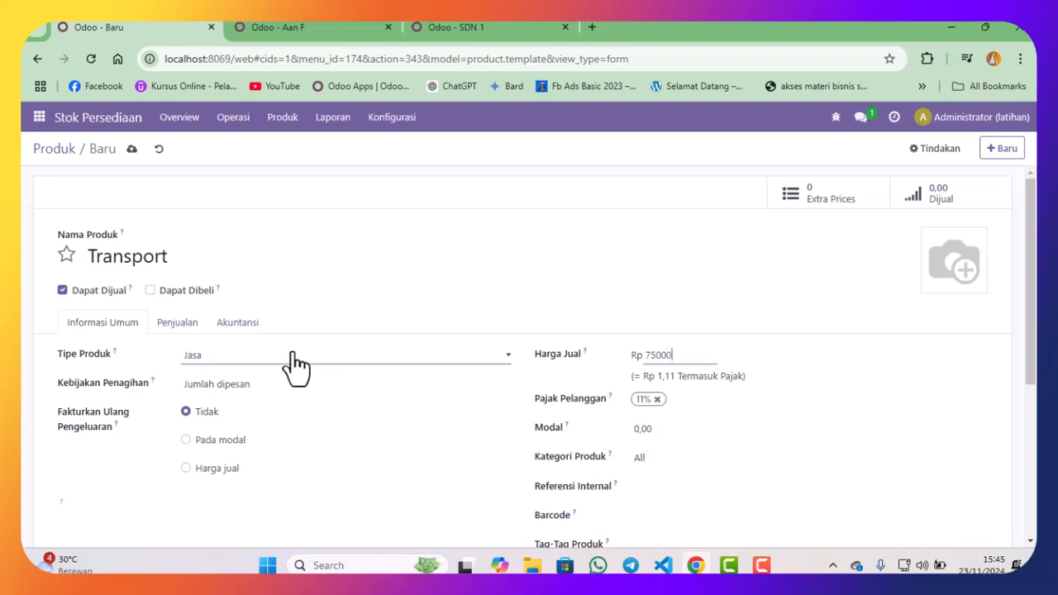
left_click(658, 399)
left_click(130, 151)
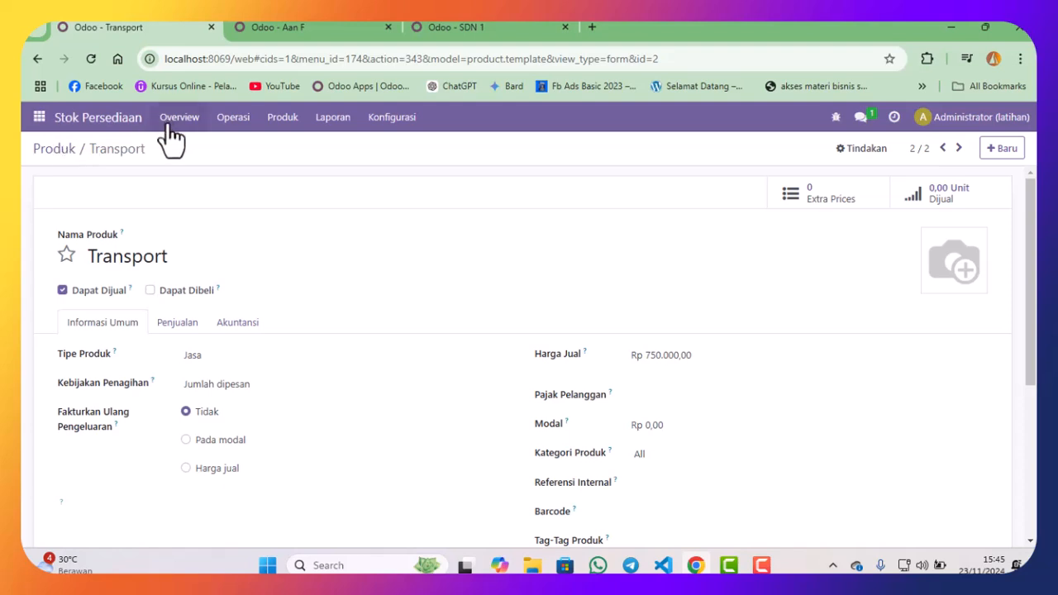
- Start a new Penjualan quotation with the transfer student as customer, and check its Tahun Ajaran and Ruangan
left_click(39, 118)
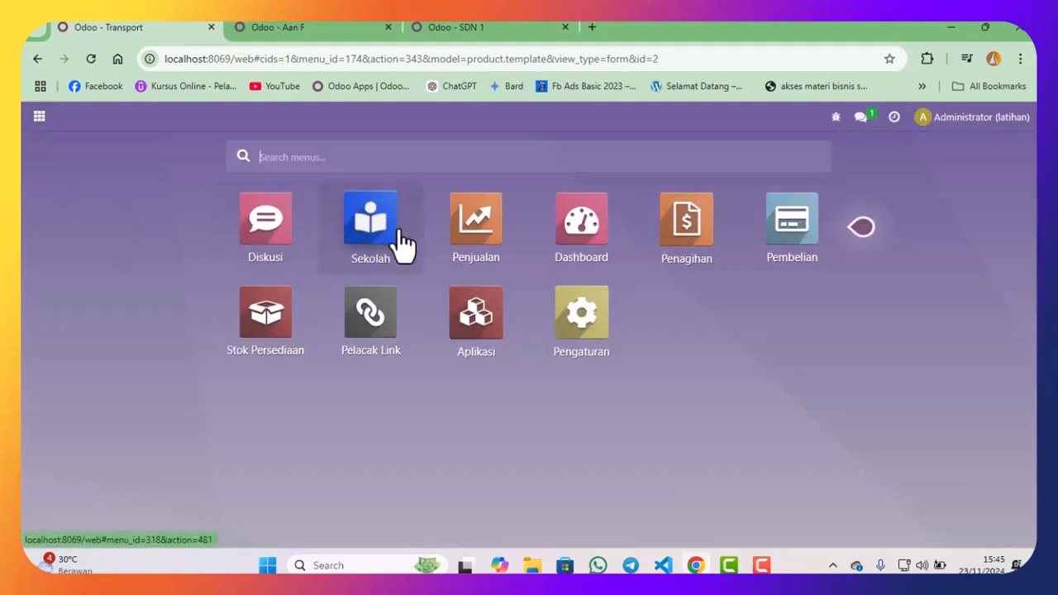
left_click(482, 224)
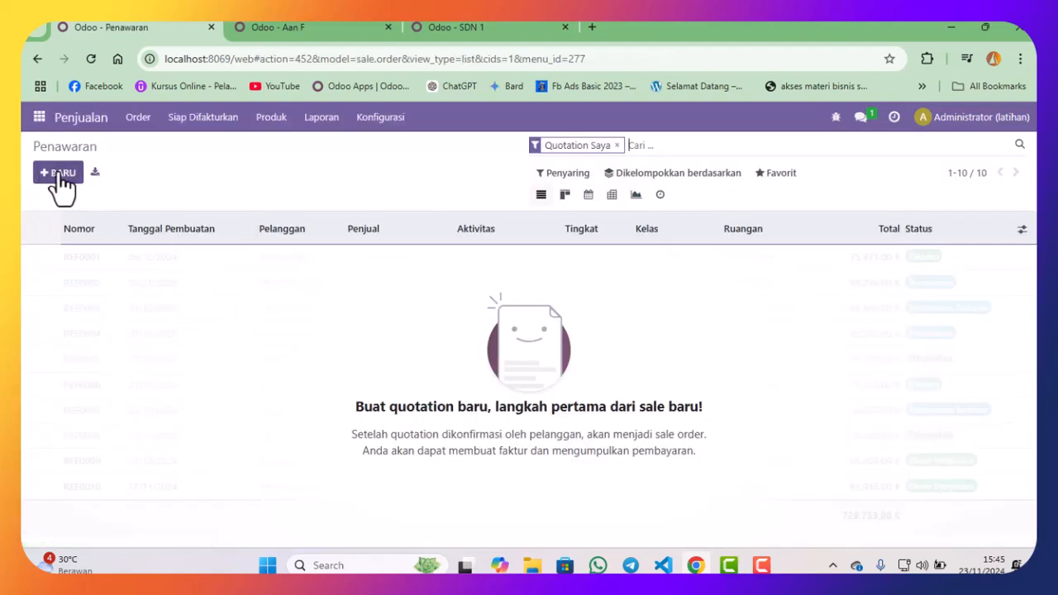
left_click(51, 175)
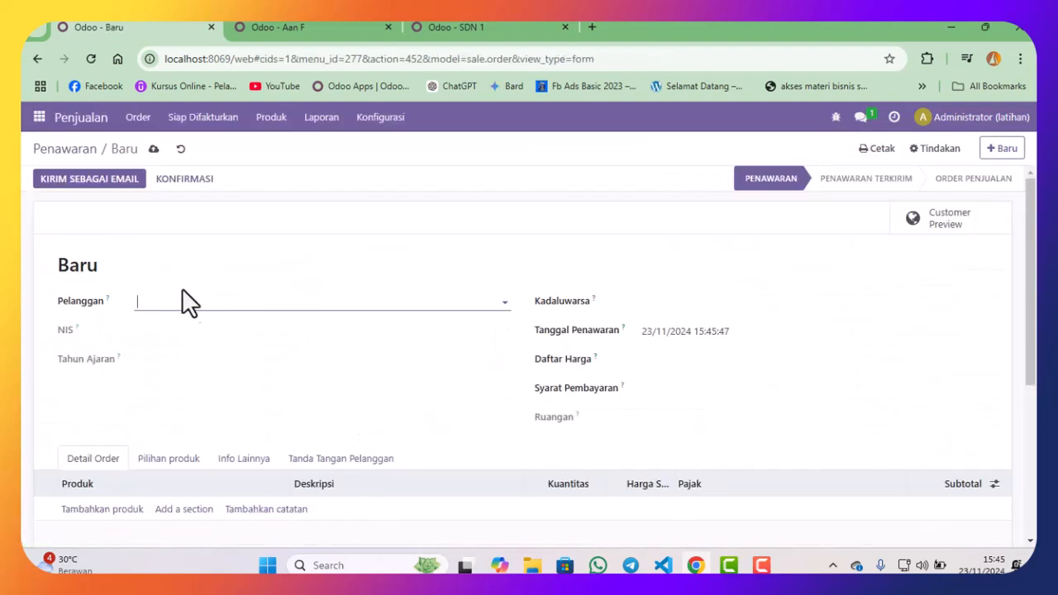
left_click(189, 299)
left_click(166, 326)
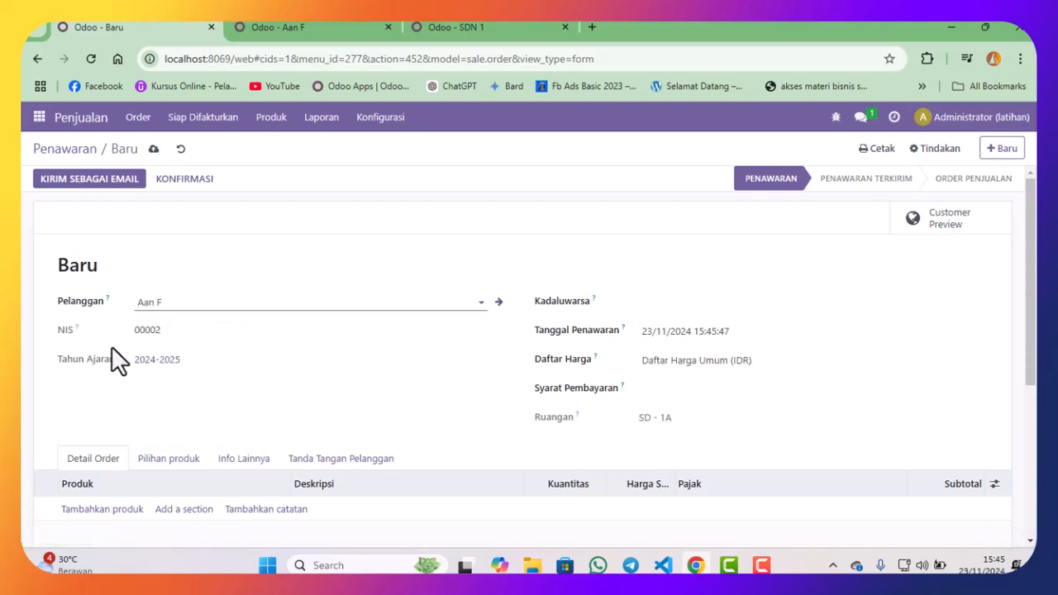
left_click_drag(59, 357, 131, 369)
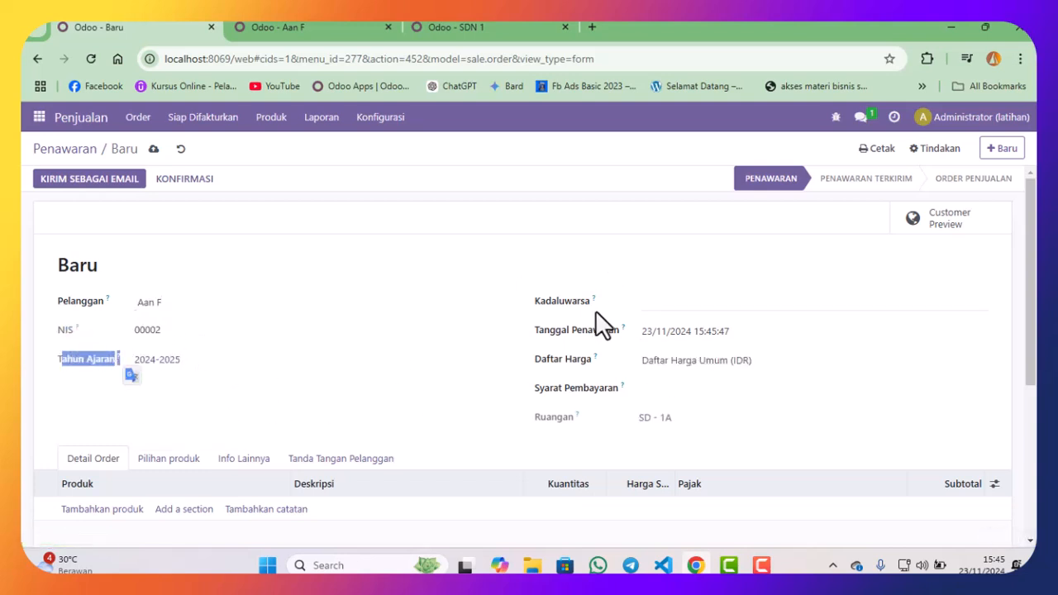
left_click_drag(551, 418, 628, 404)
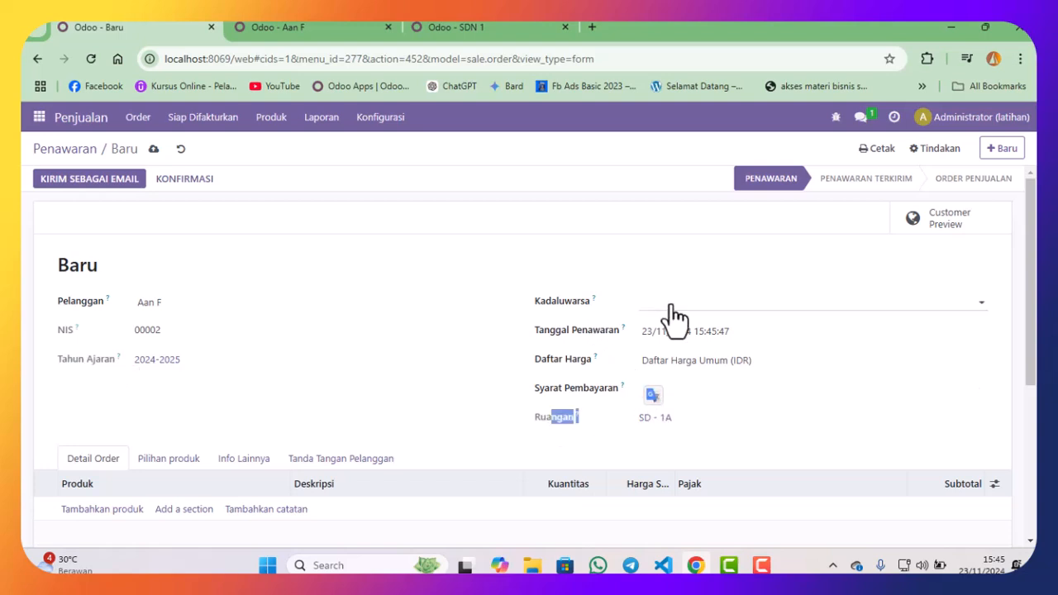
- Add the SPP and Transport products as order lines of the student's quotation
scroll(80, 371, "down", 3)
left_click(80, 285)
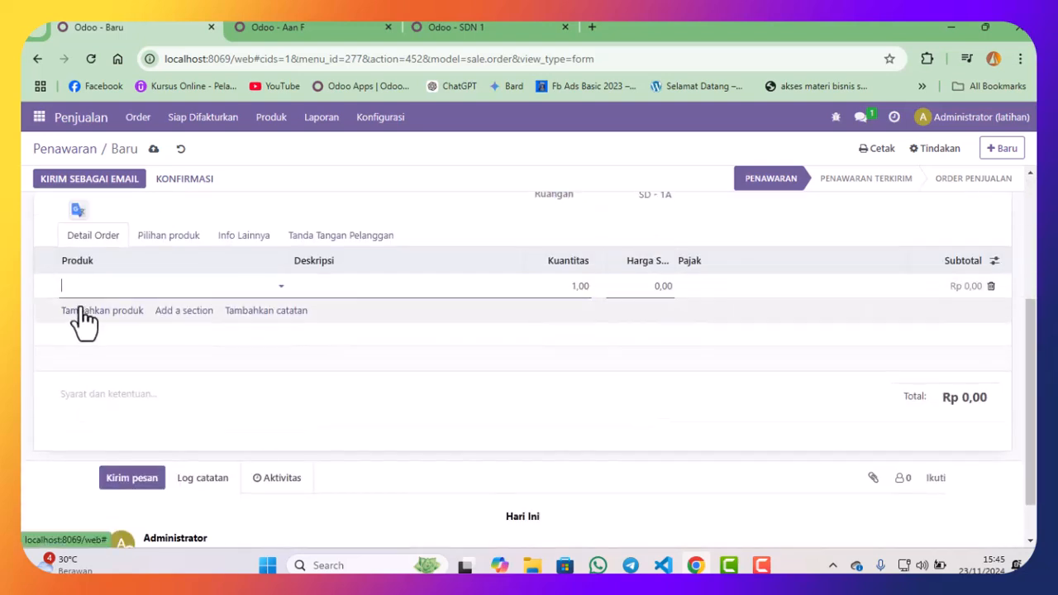
left_click(91, 306)
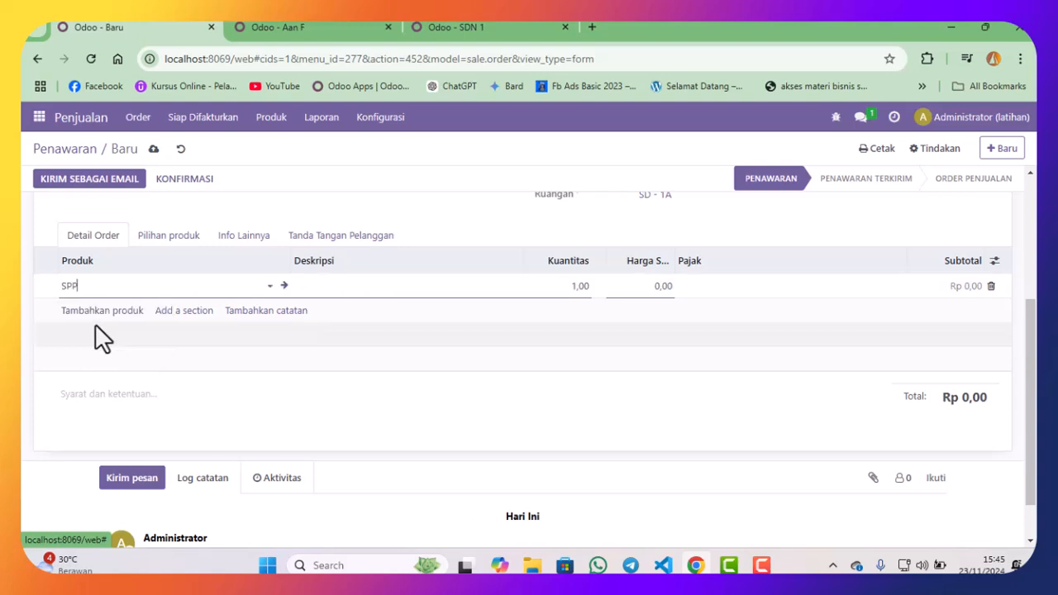
left_click(93, 314)
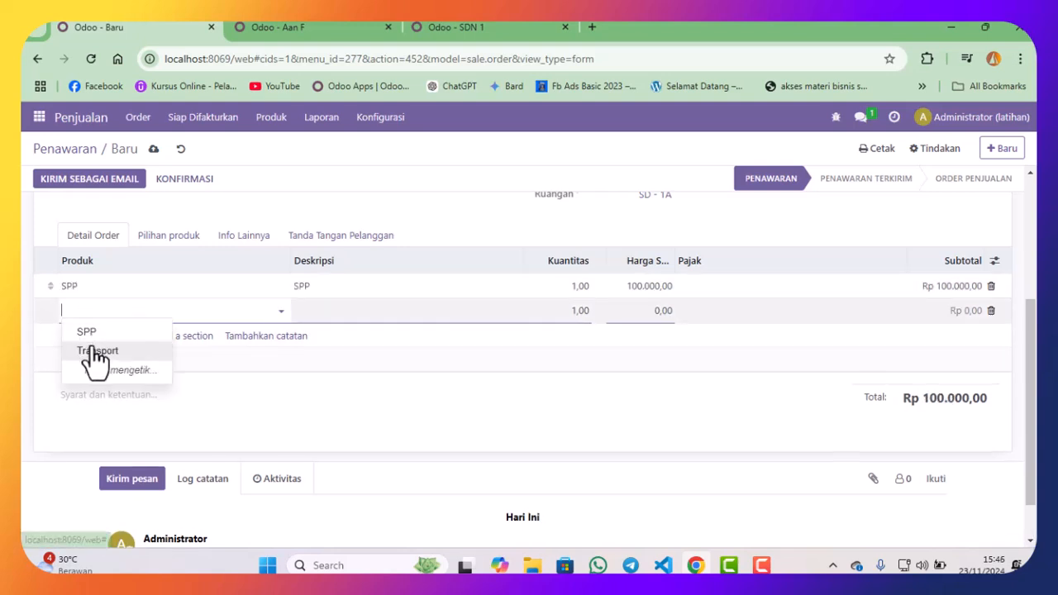
left_click(97, 350)
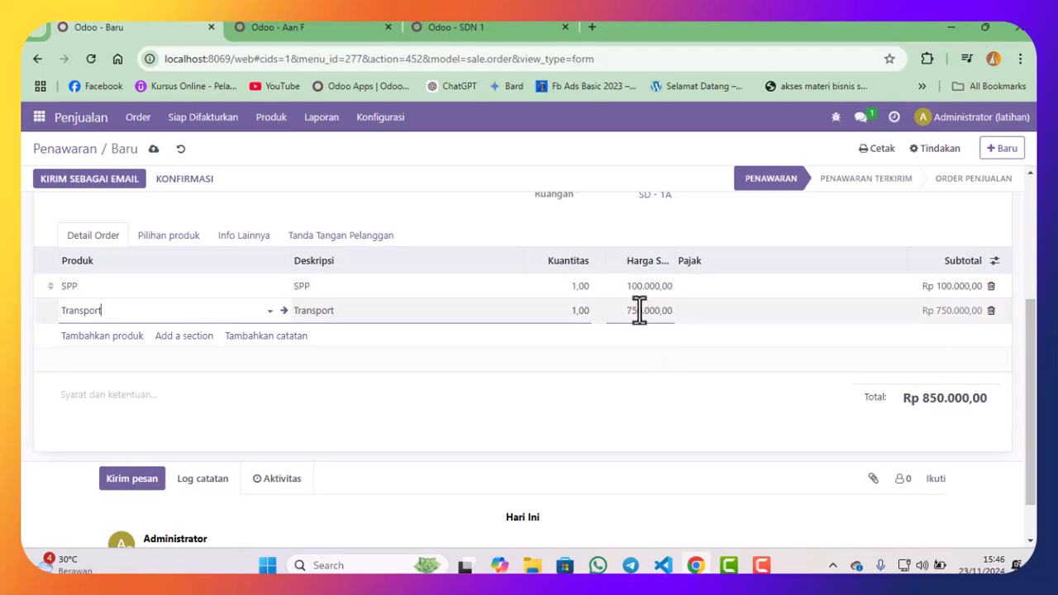
- Set the Transport product's Harga Jual to Rp 75.000 and save the product
left_click(302, 30)
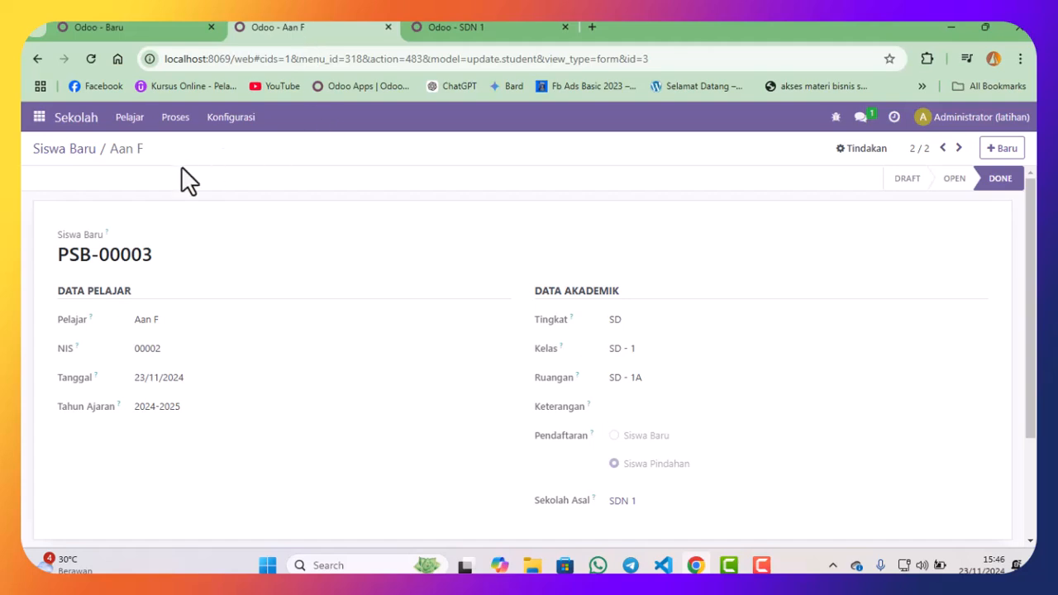
left_click(39, 118)
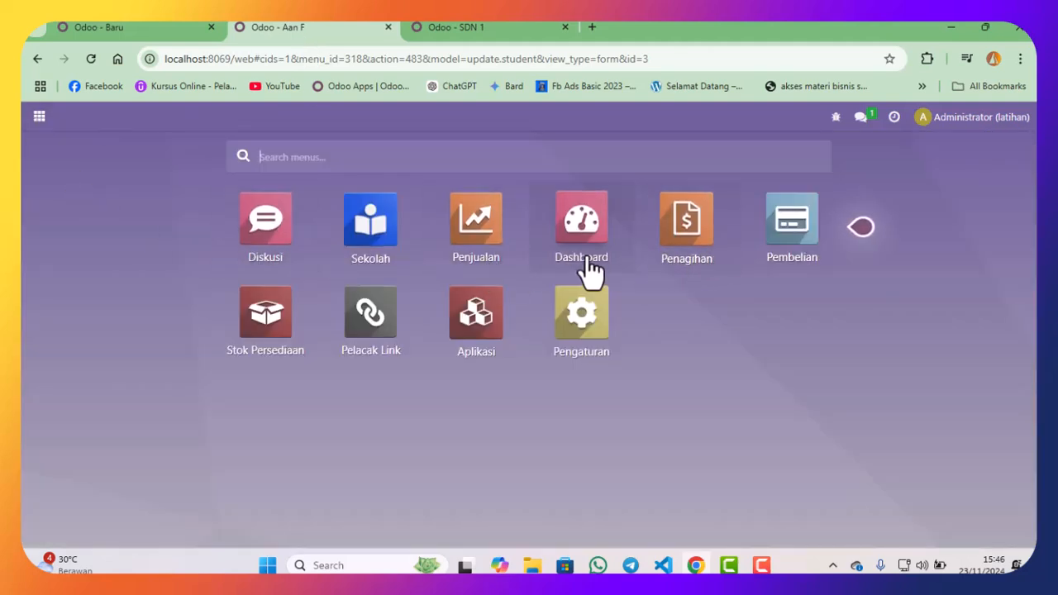
left_click(471, 198)
left_click(269, 119)
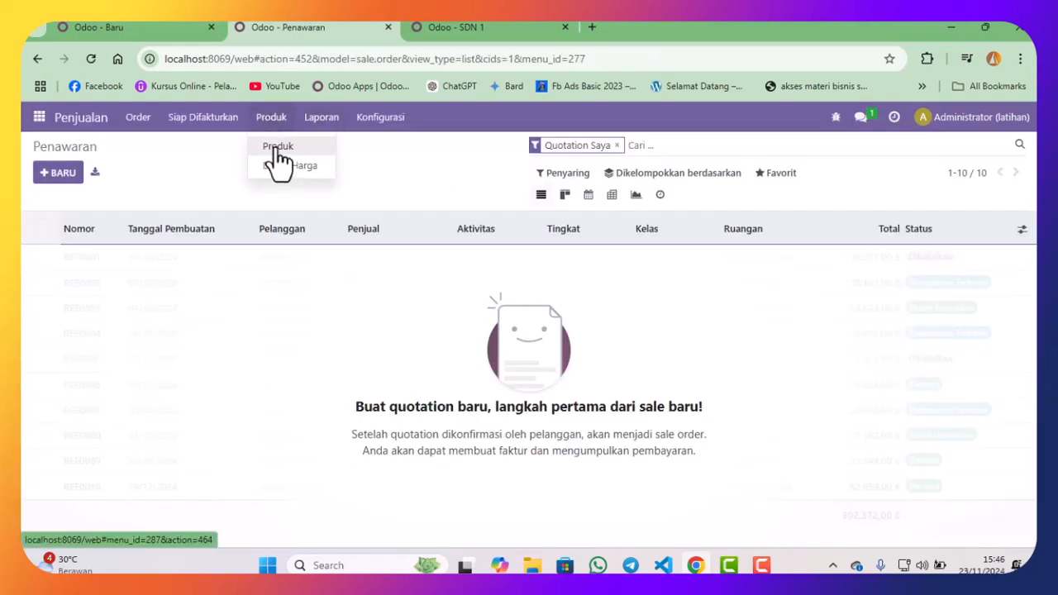
left_click(277, 147)
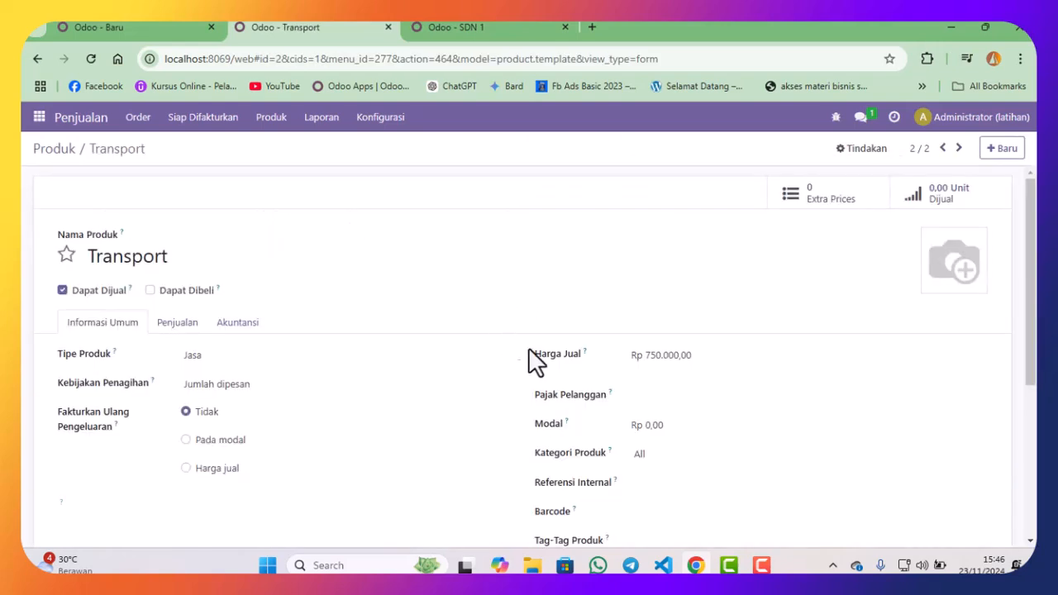
left_click(667, 355)
right_click(522, 387)
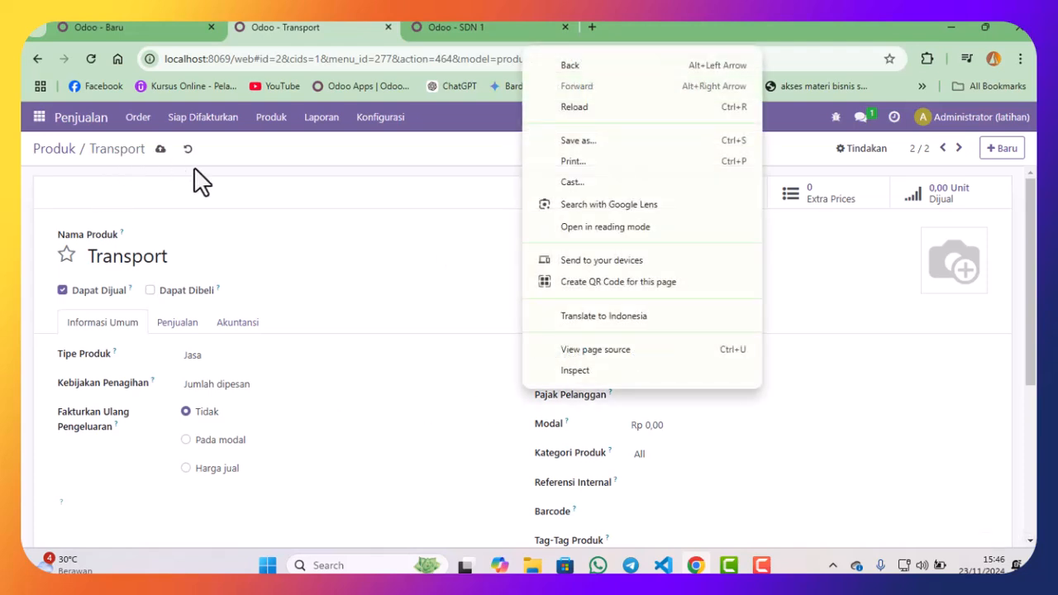
left_click(159, 151)
left_click(159, 150)
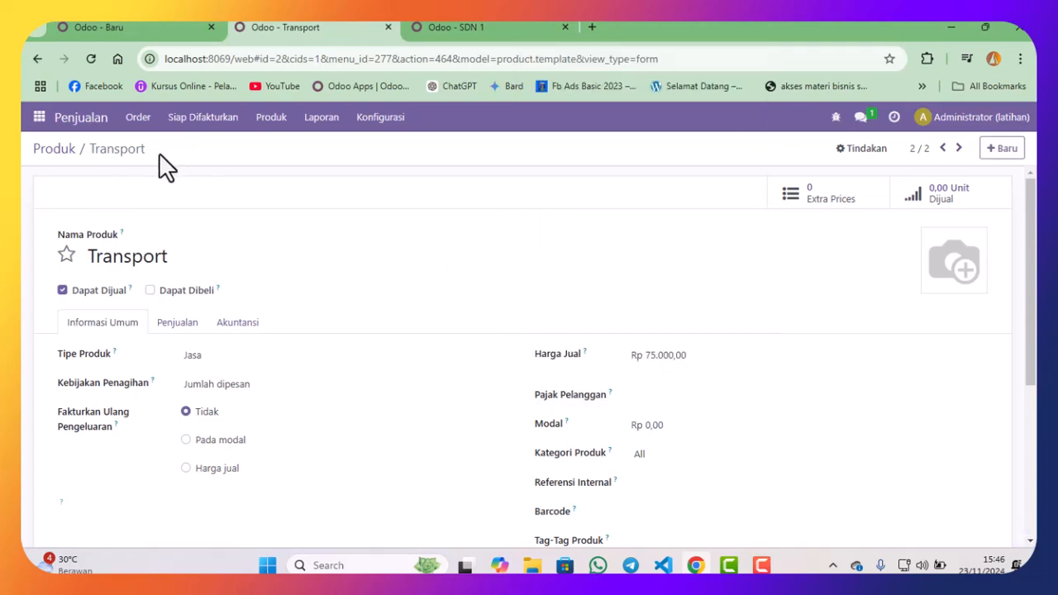
- Delete the Transport line from the unsaved quotation and add it again with the product's updated price
left_click(194, 27)
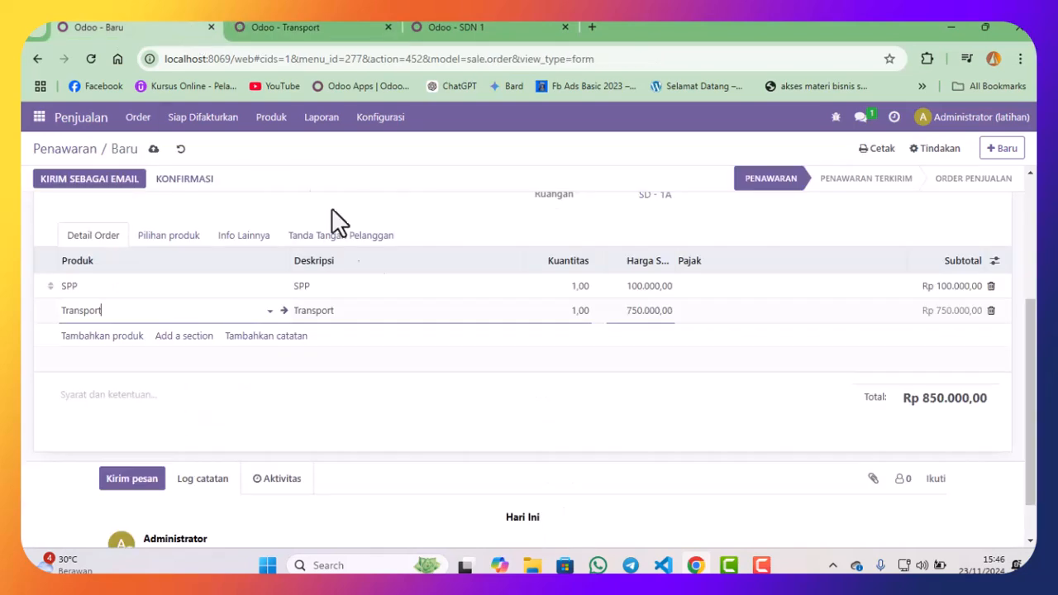
left_click(263, 311)
left_click(991, 311)
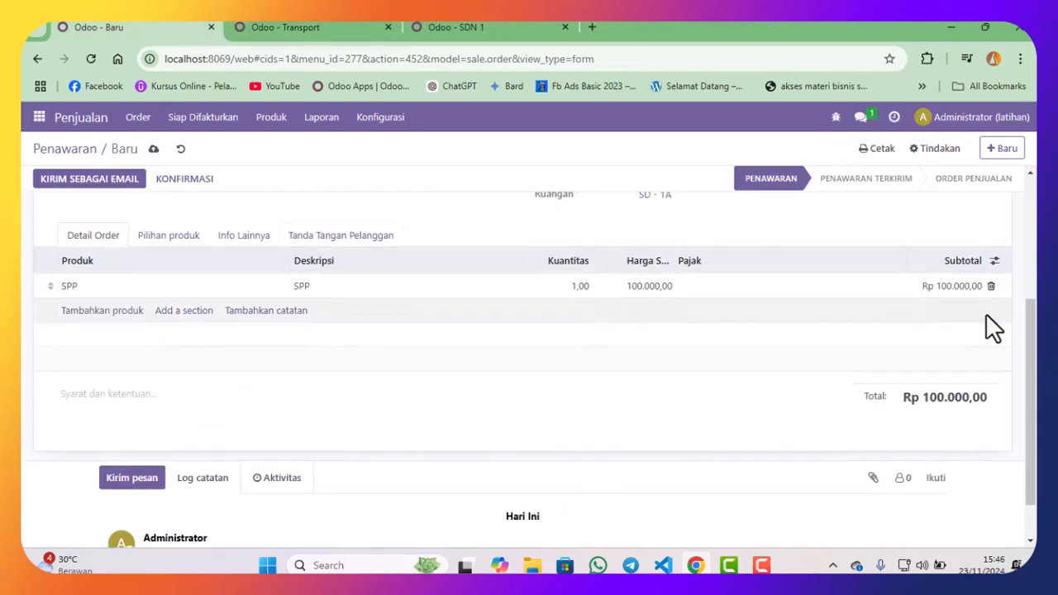
left_click(93, 313)
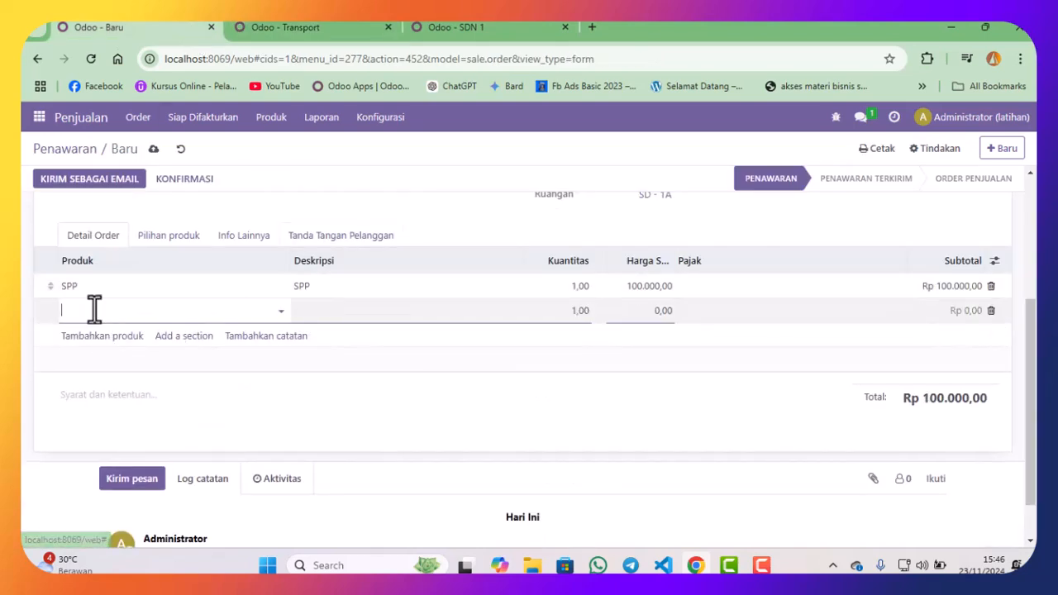
left_click(92, 311)
left_click(95, 350)
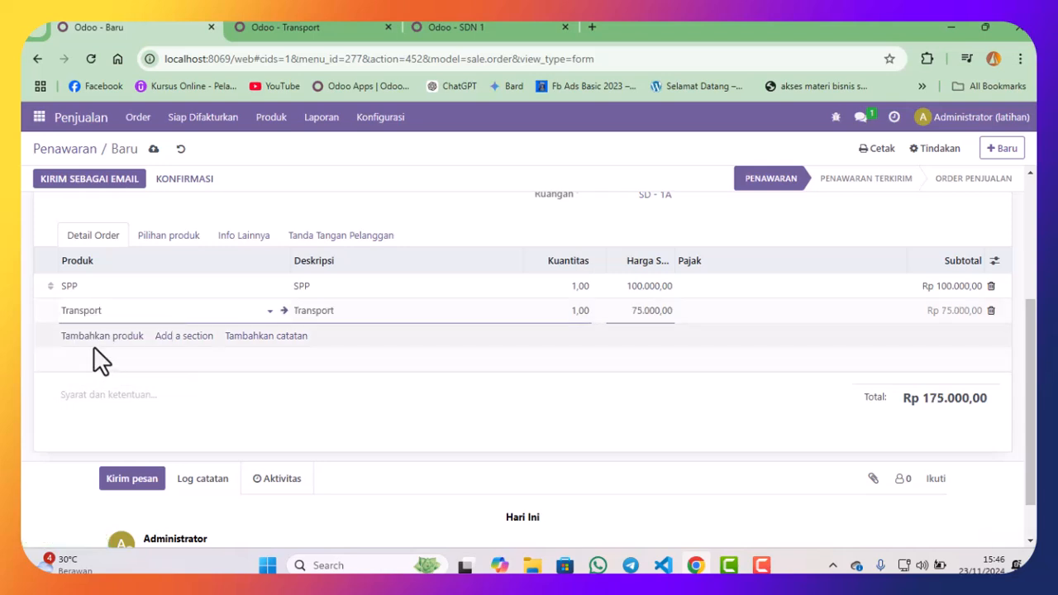
- Confirm the student's quotation and issue its customer invoice, reviewing the posted invoice's details
left_click(183, 179)
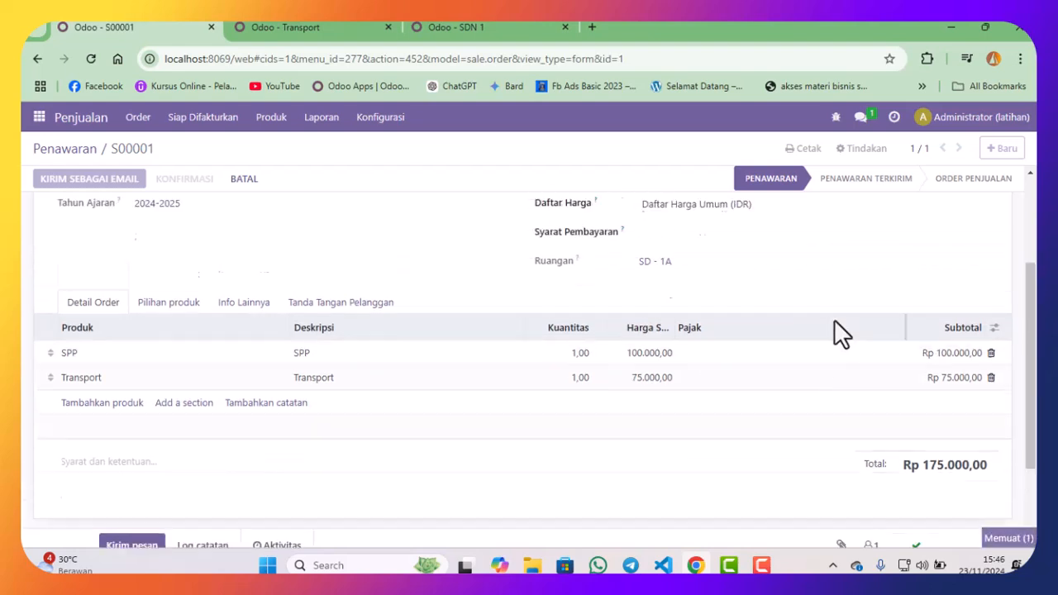
left_click(826, 232)
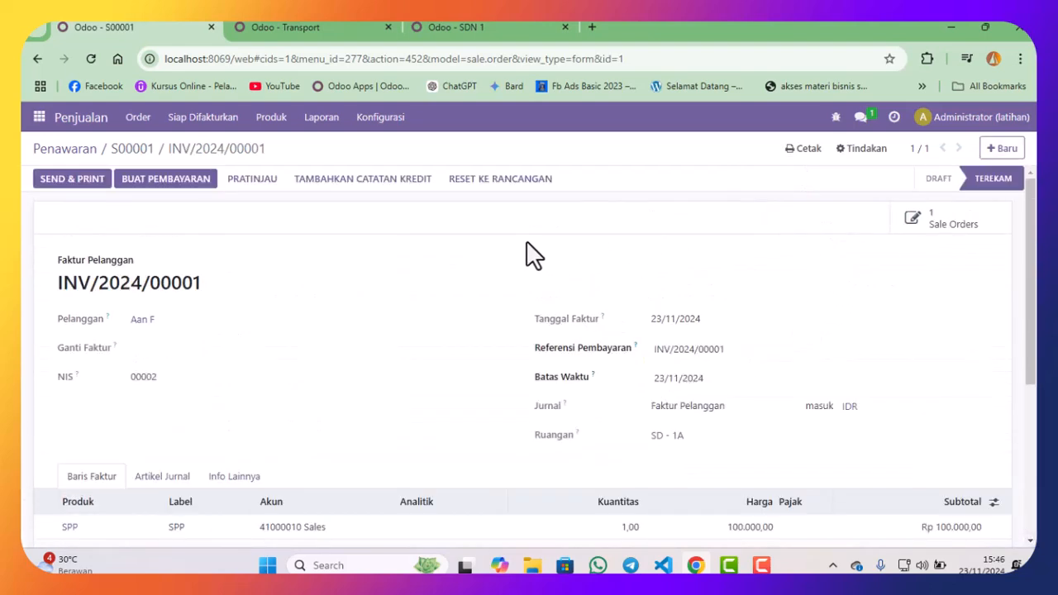
scroll(621, 226, "down", 5)
scroll(628, 230, "up", 5)
scroll(628, 230, "down", 3)
scroll(628, 230, "up", 3)
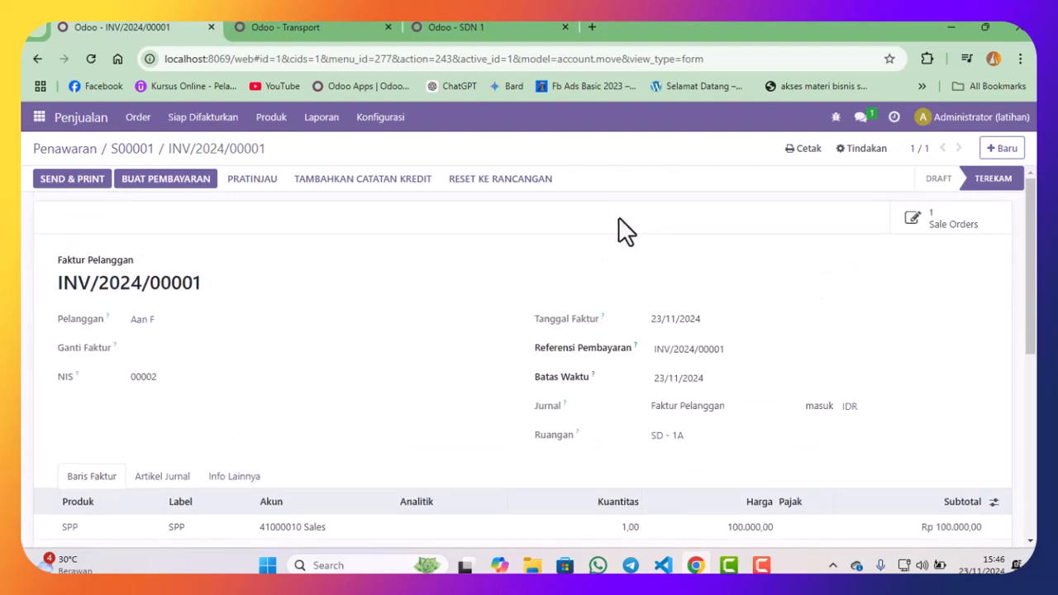
- Register the invoice's full payment with Kas as the payment journal and check the invoice's payment status
left_click(186, 187)
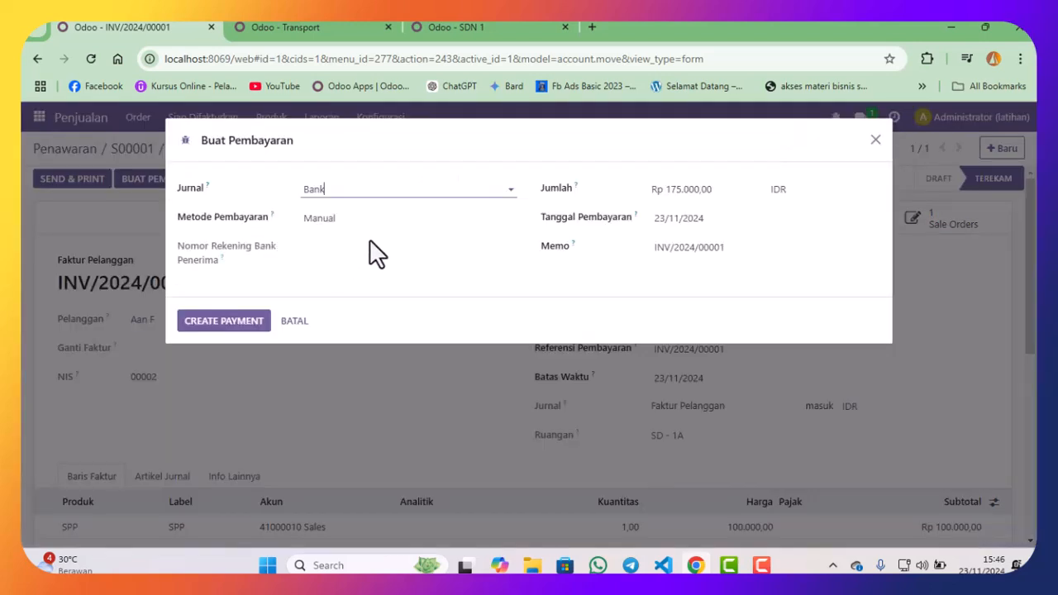
left_click(397, 185)
left_click(325, 233)
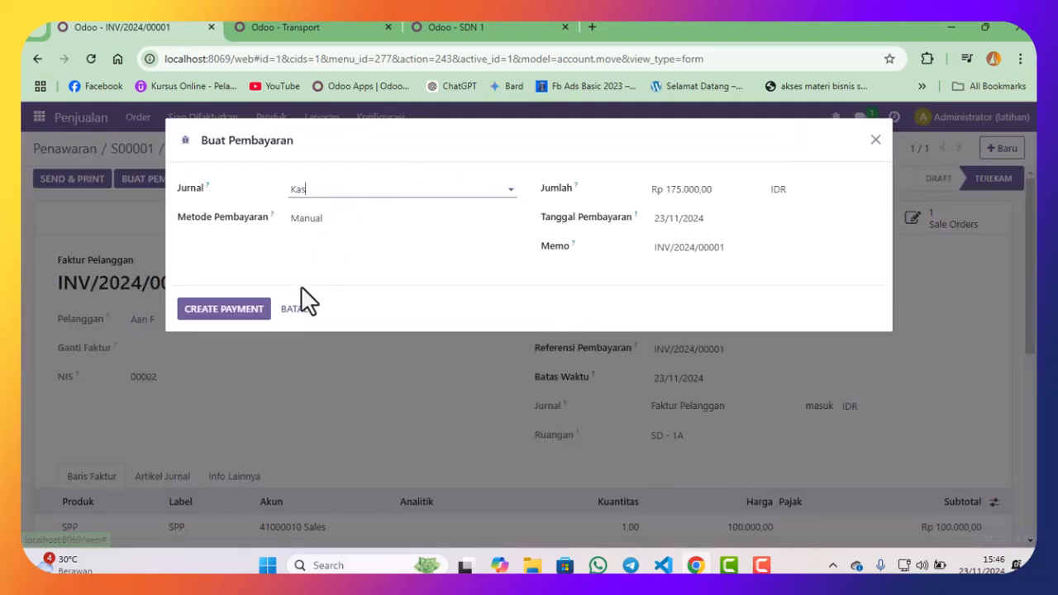
left_click(225, 309)
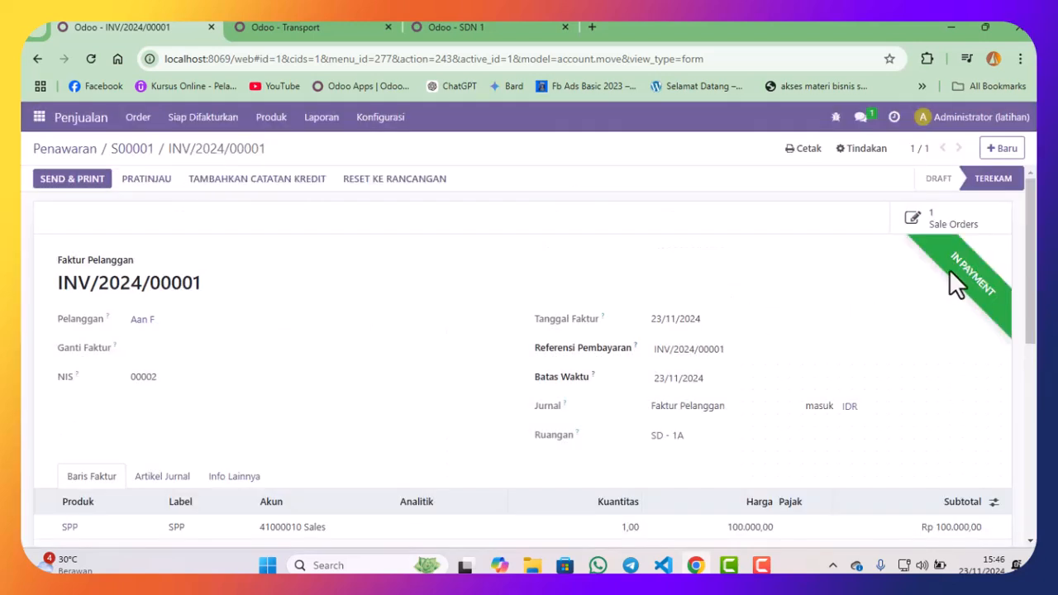
left_click_drag(948, 256, 993, 284)
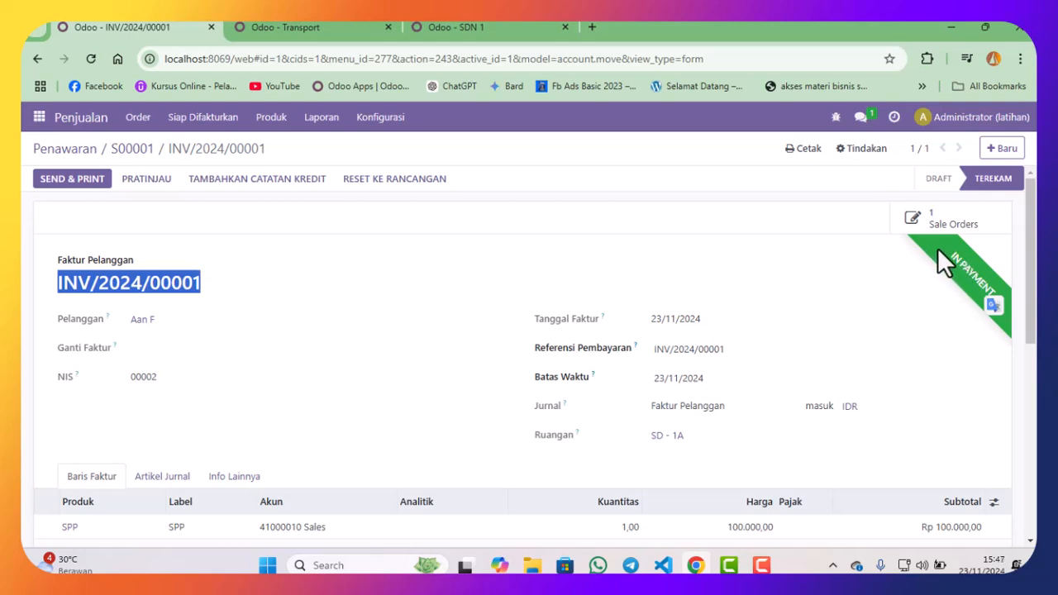
- Open the Penagihan accounting dashboard and examine the Kas journal's Pembayaran/Penerimaan Terhutang amount
left_click(336, 23)
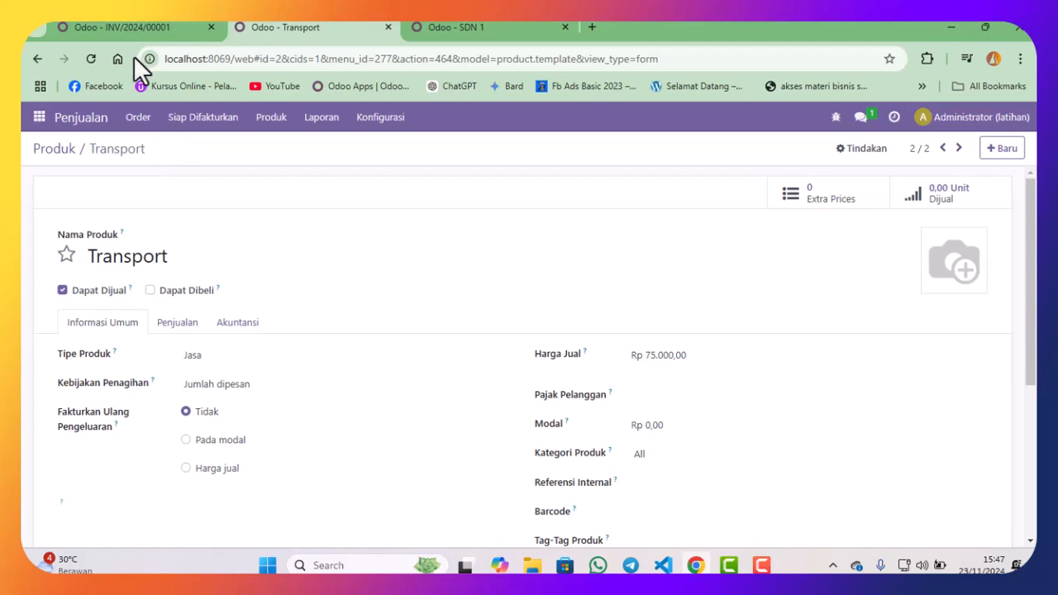
left_click(472, 29)
left_click(336, 25)
left_click(39, 118)
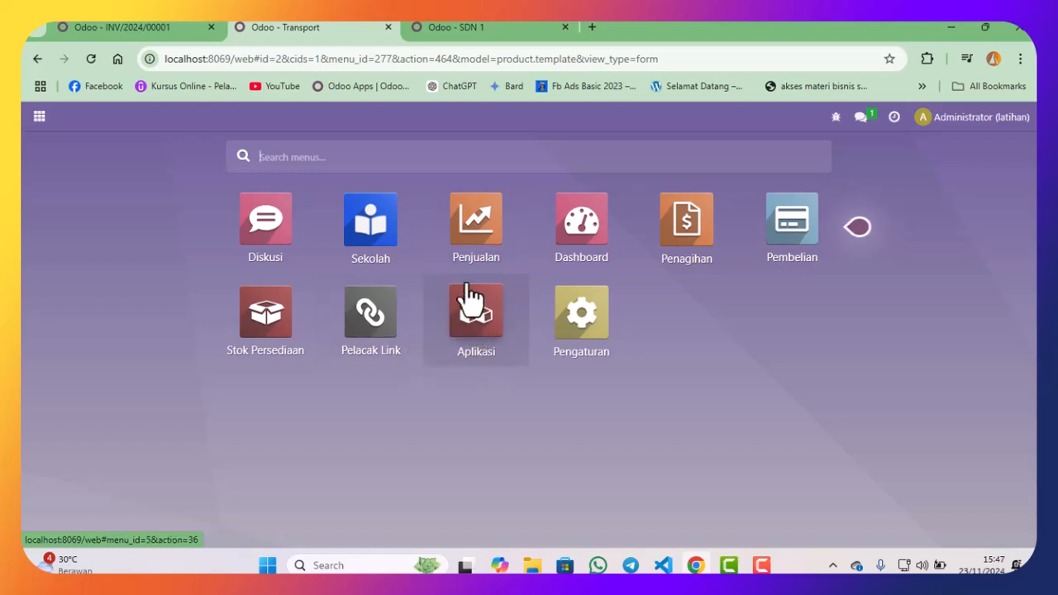
left_click(697, 236)
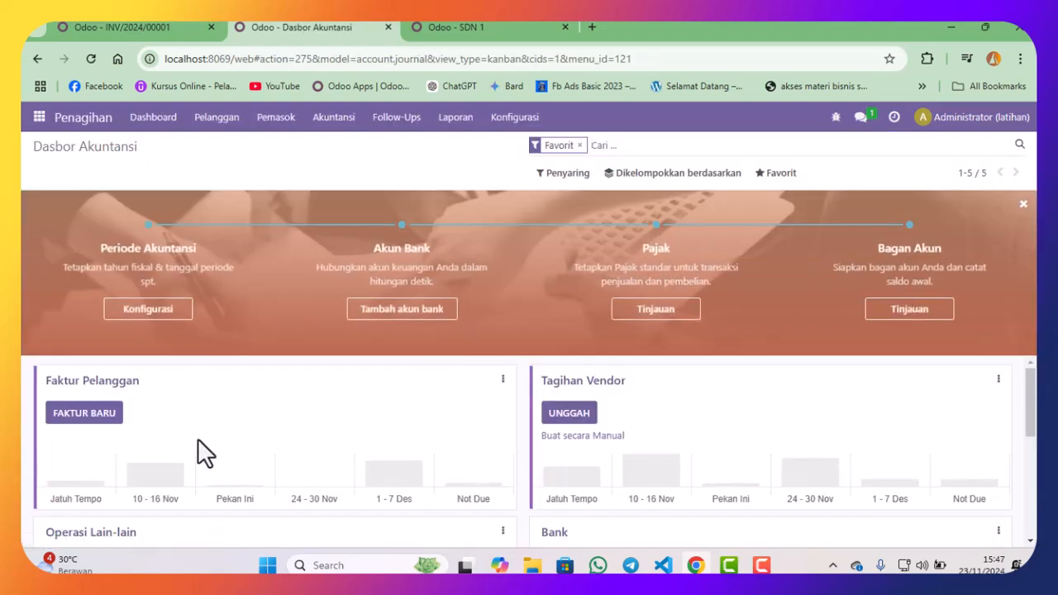
scroll(198, 397, "down", 5)
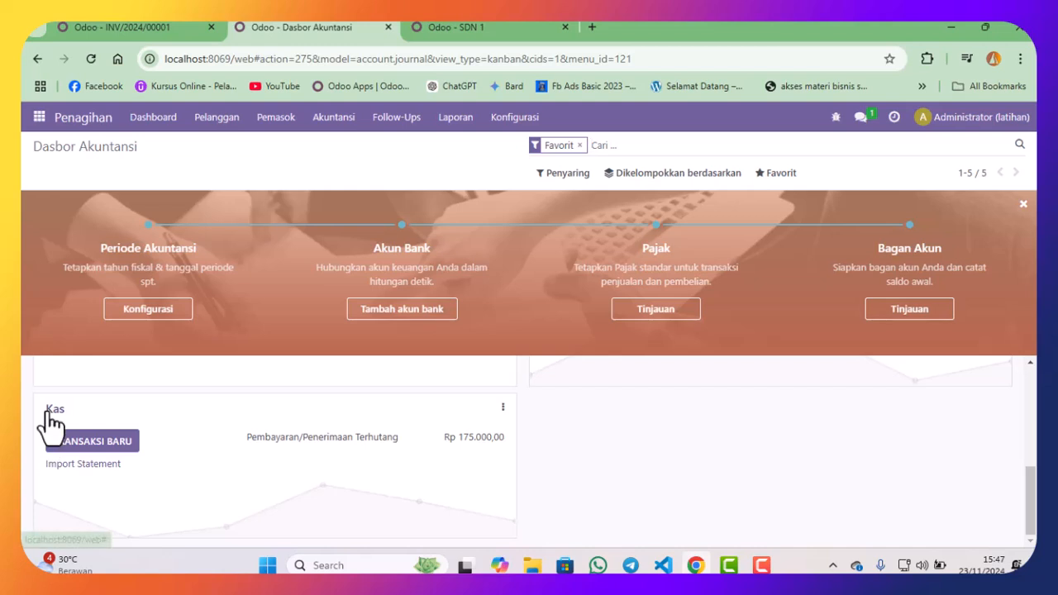
left_click_drag(245, 440, 413, 451)
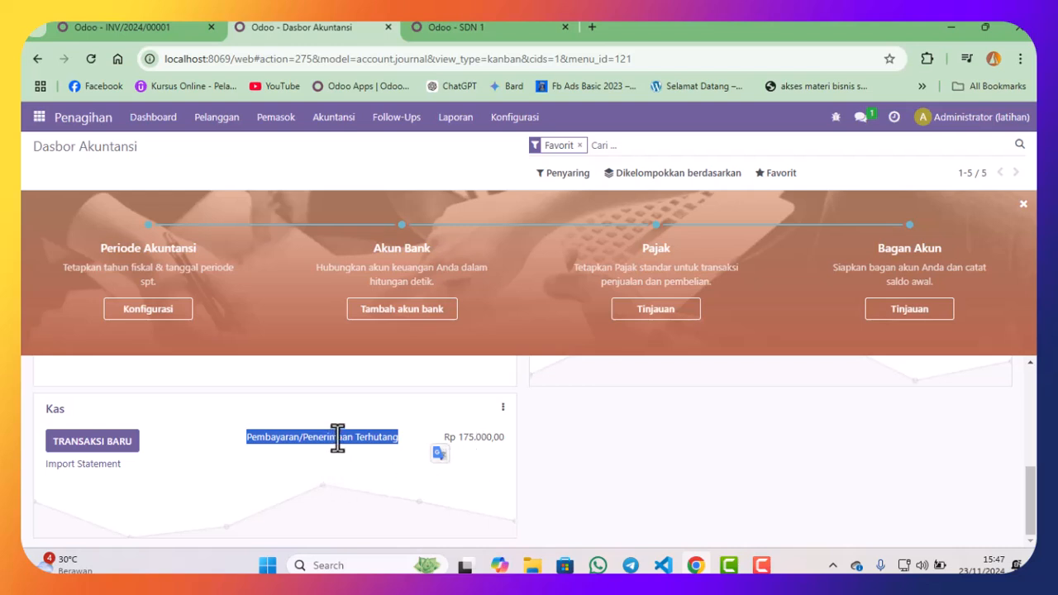
left_click_drag(331, 438, 413, 439)
left_click(325, 442)
left_click_drag(267, 438, 442, 435)
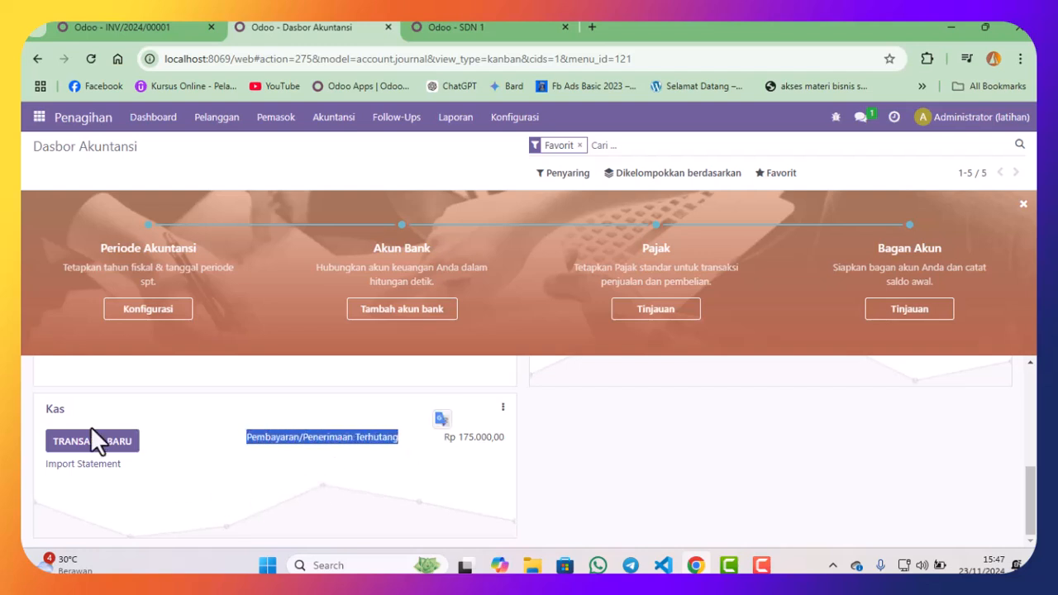
- Start a new transaction line for the Kas journal in the list view of Cash & Bank Reconciliation
left_click(124, 438)
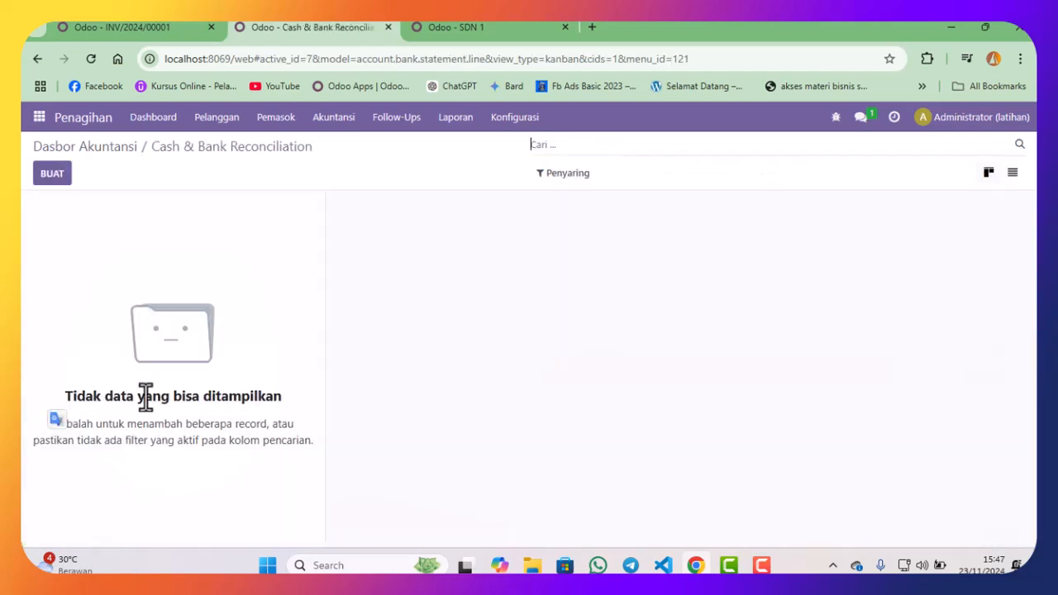
left_click(1012, 174)
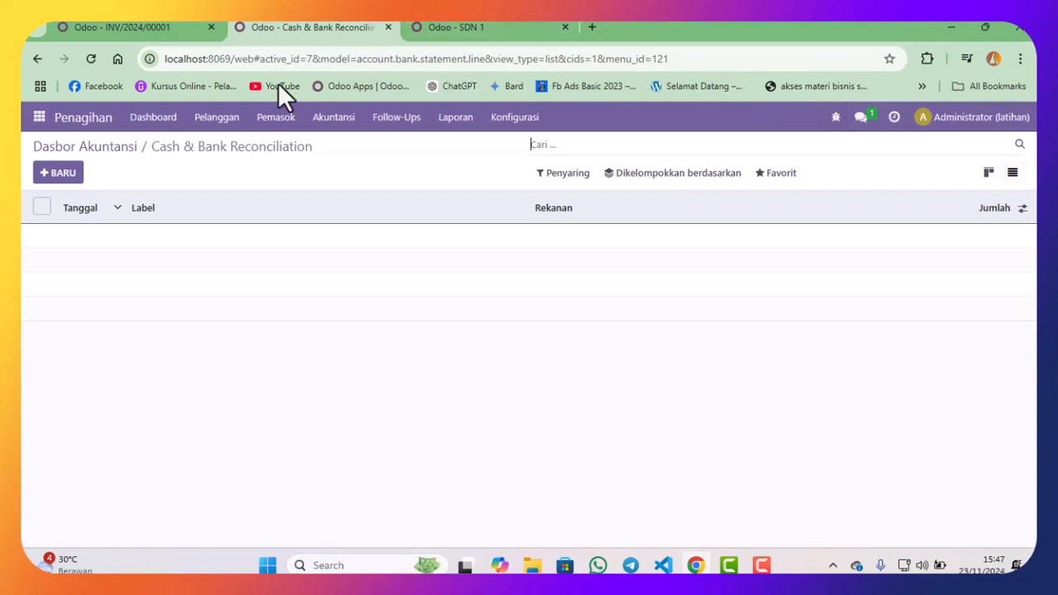
left_click(59, 174)
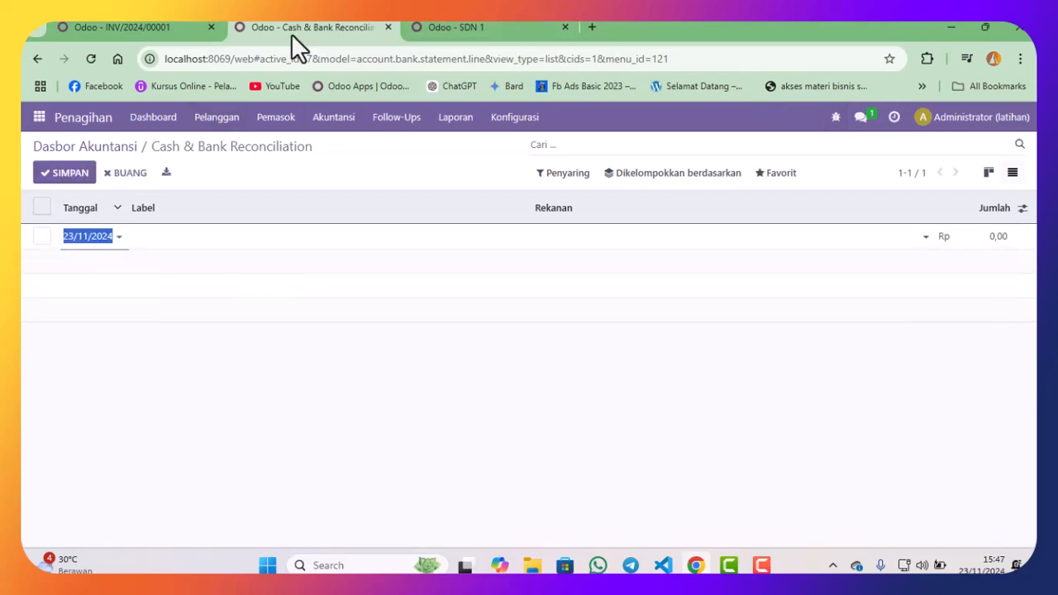
- Label the Kas transaction "Penerimaan pembayaran Siswa #" followed by the copied invoice number, and set the invoiced student as its Rekanan
left_click(146, 25)
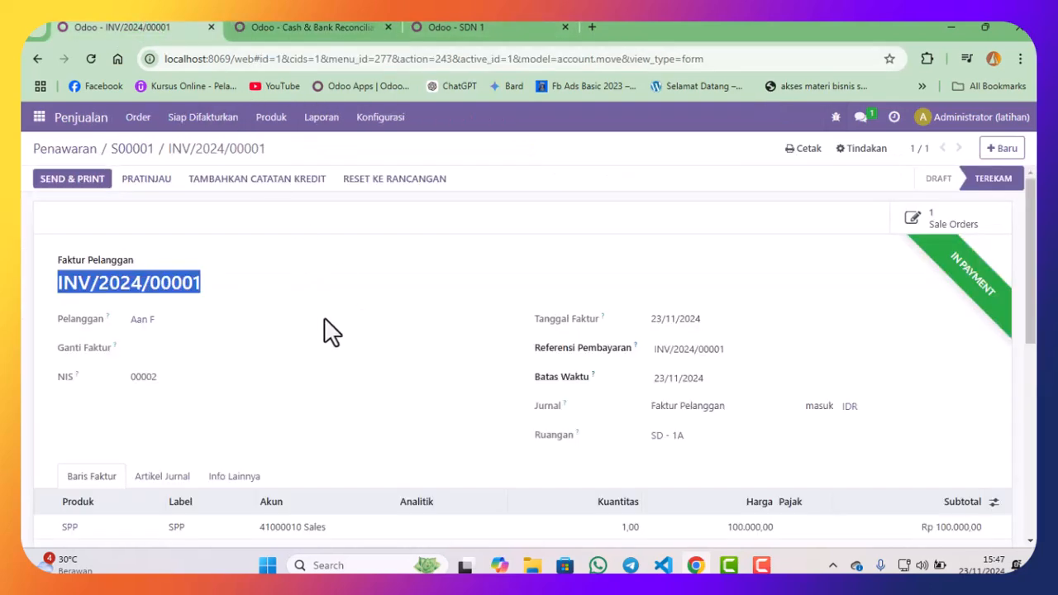
right_click(171, 281)
left_click(250, 301)
left_click(349, 25)
left_click(267, 241)
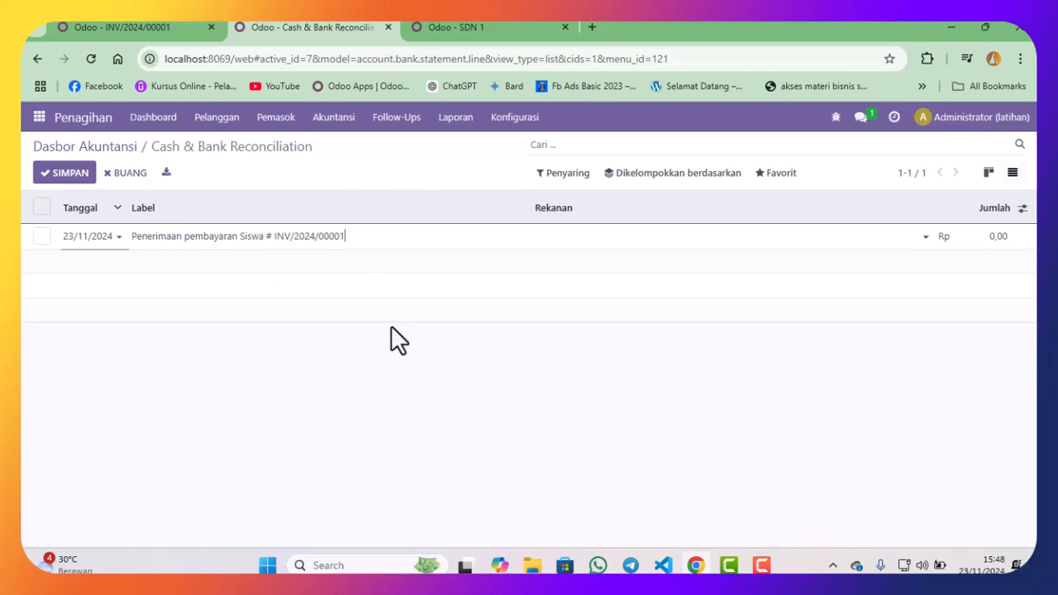
left_click(284, 237)
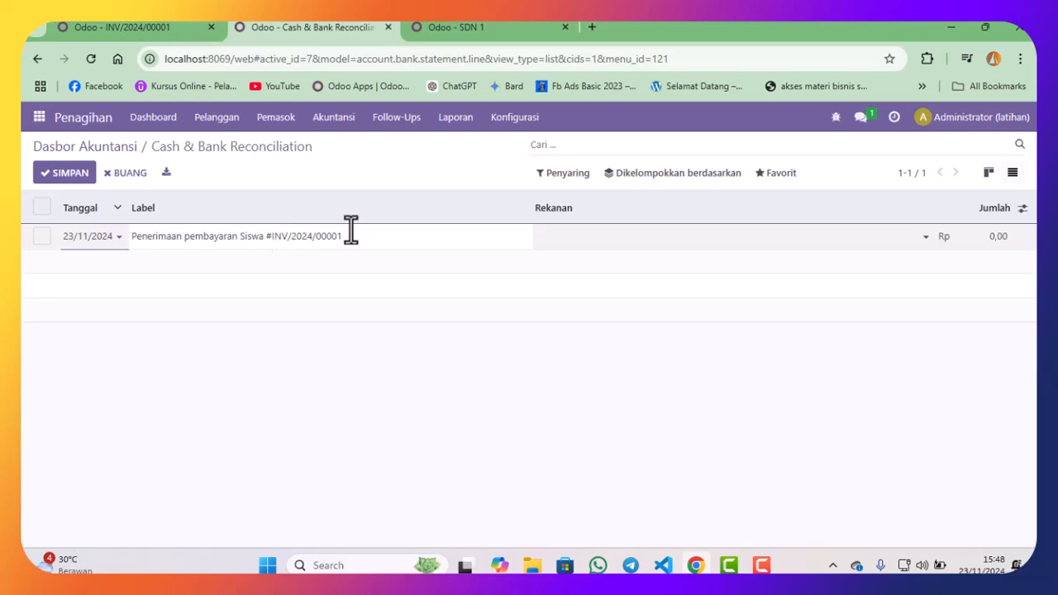
left_click(581, 243)
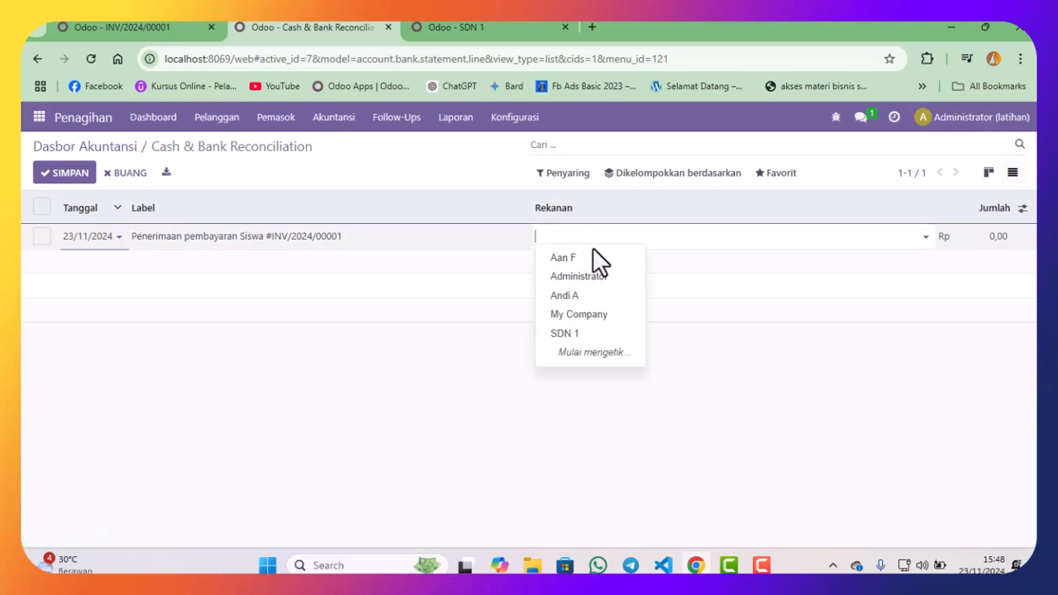
left_click(581, 258)
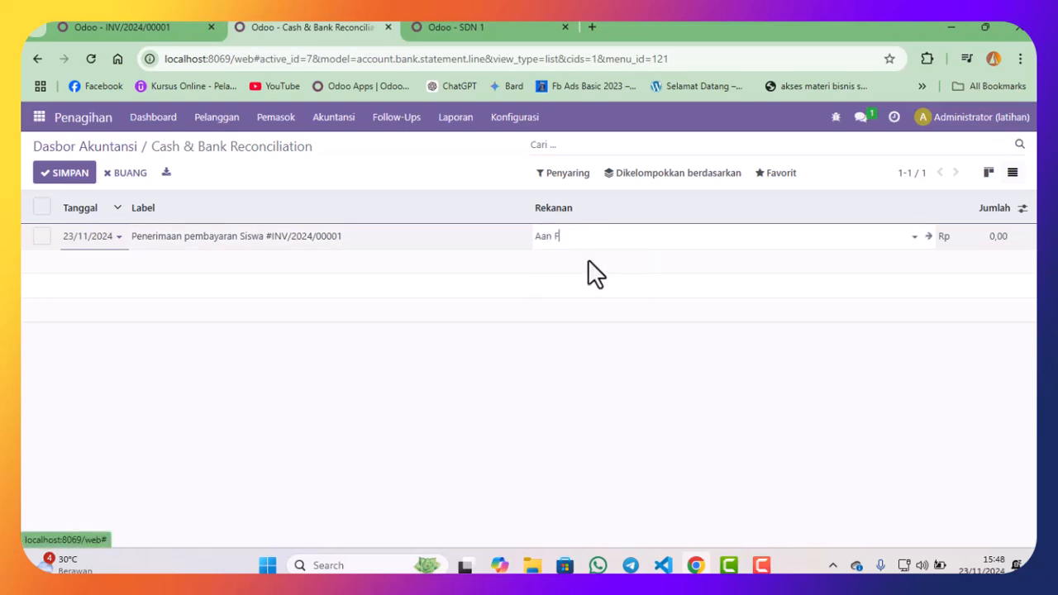
- Enter the student invoice's total of 175000 as the Kas transaction's Jumlah and save the line
left_click(118, 24)
scroll(486, 397, "down", 3)
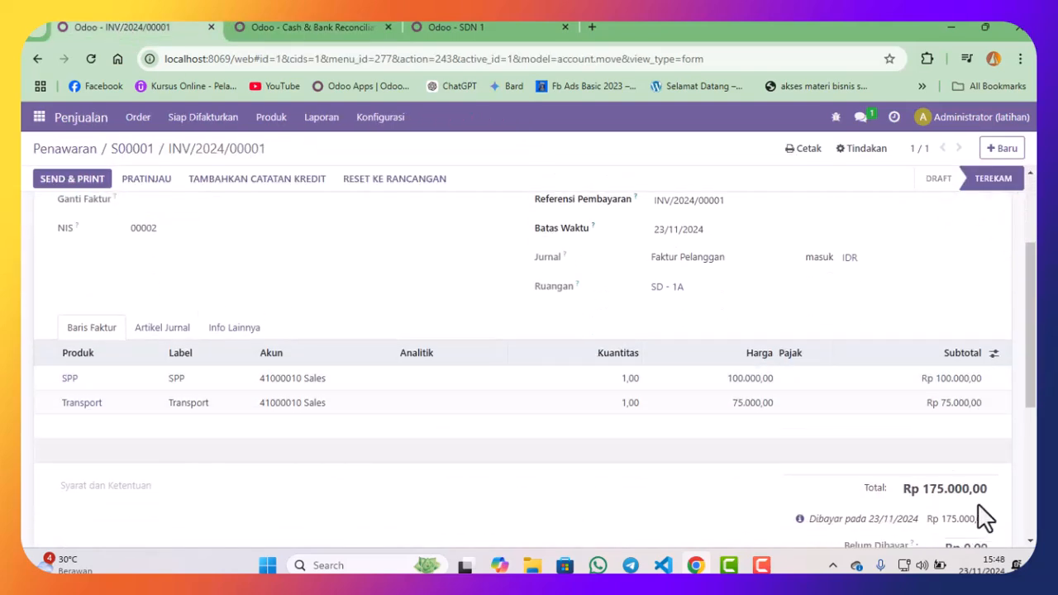
left_click(341, 26)
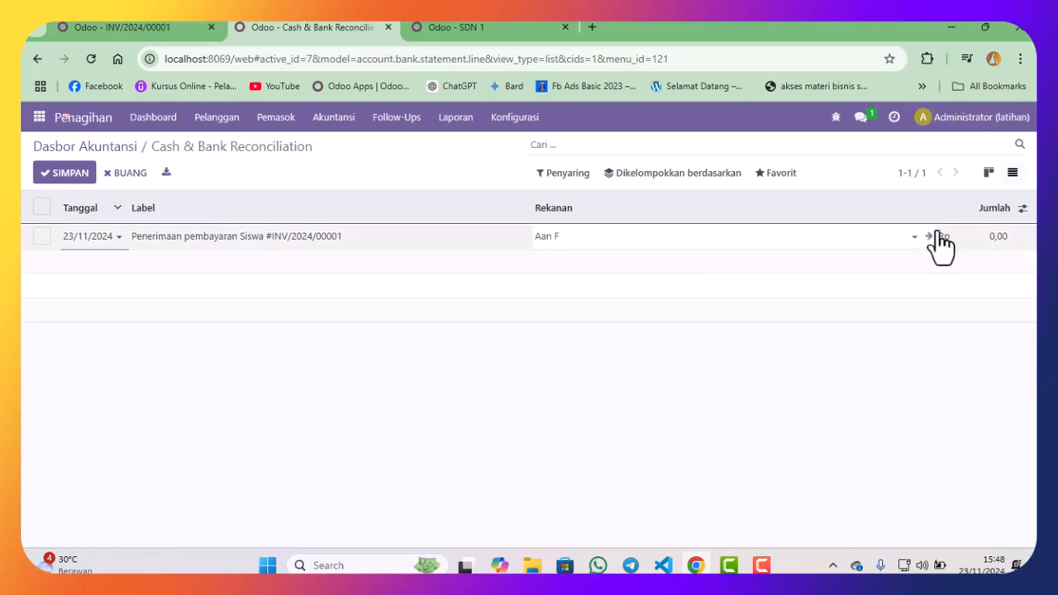
left_click(998, 236)
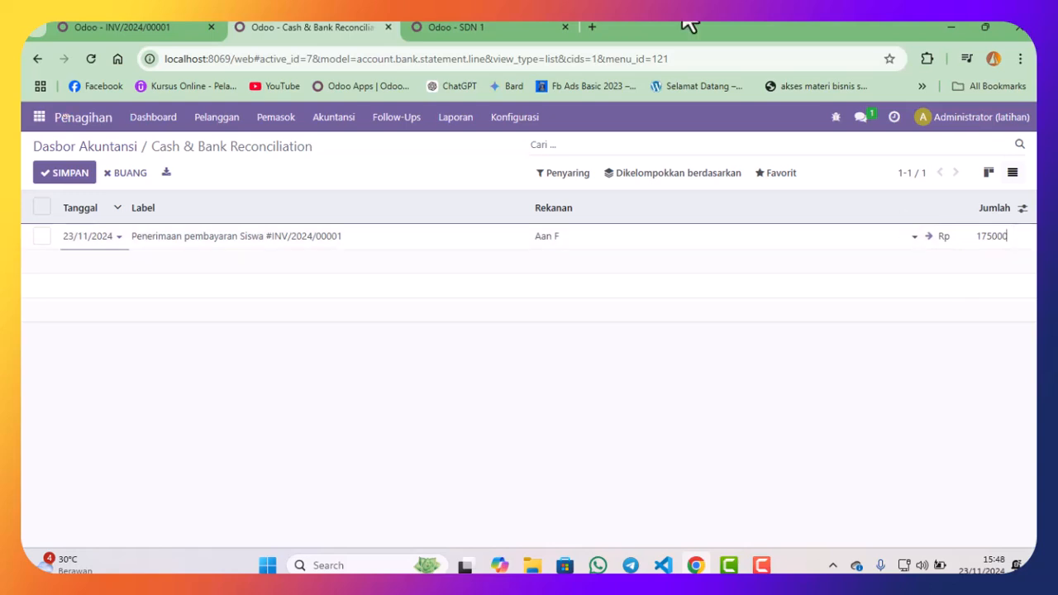
left_click(48, 174)
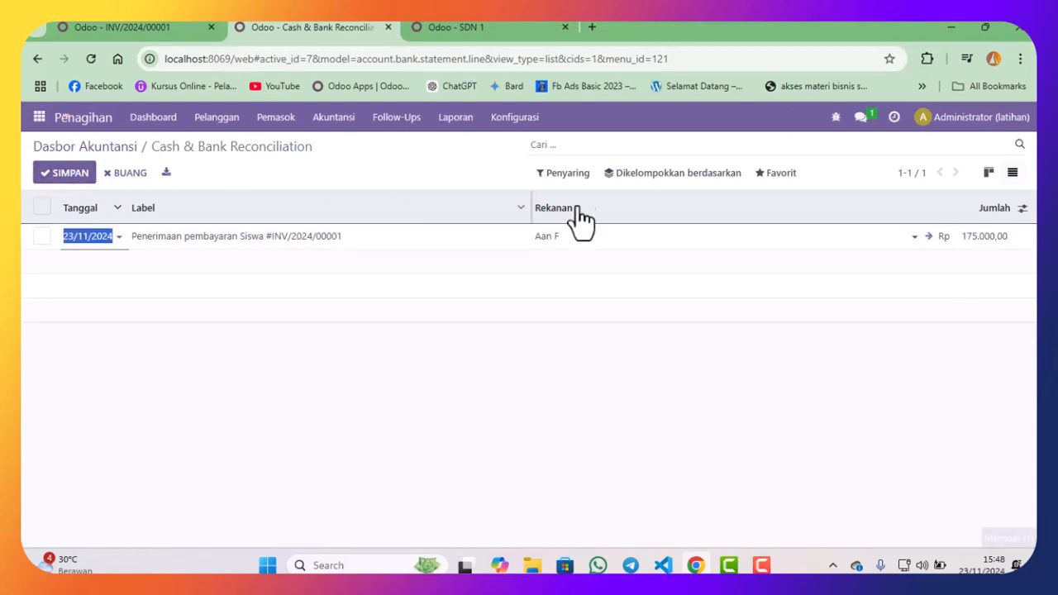
- Examine the transaction's reconciliation entries in kanban view and the Kas journal's Saldo Berjalan on the accounting dashboard
left_click(982, 174)
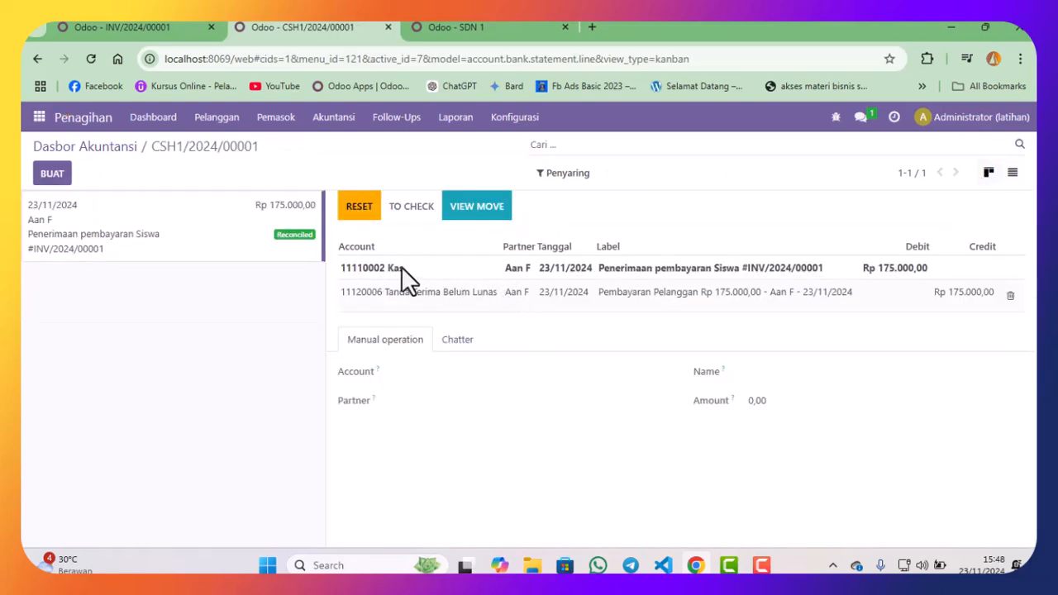
left_click_drag(401, 294, 496, 292)
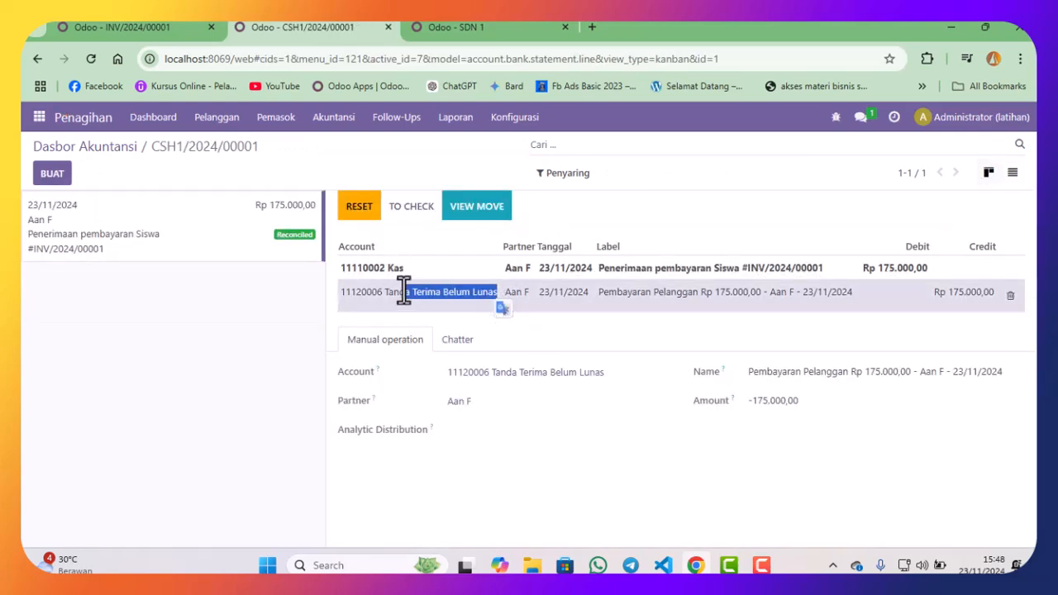
left_click(83, 149)
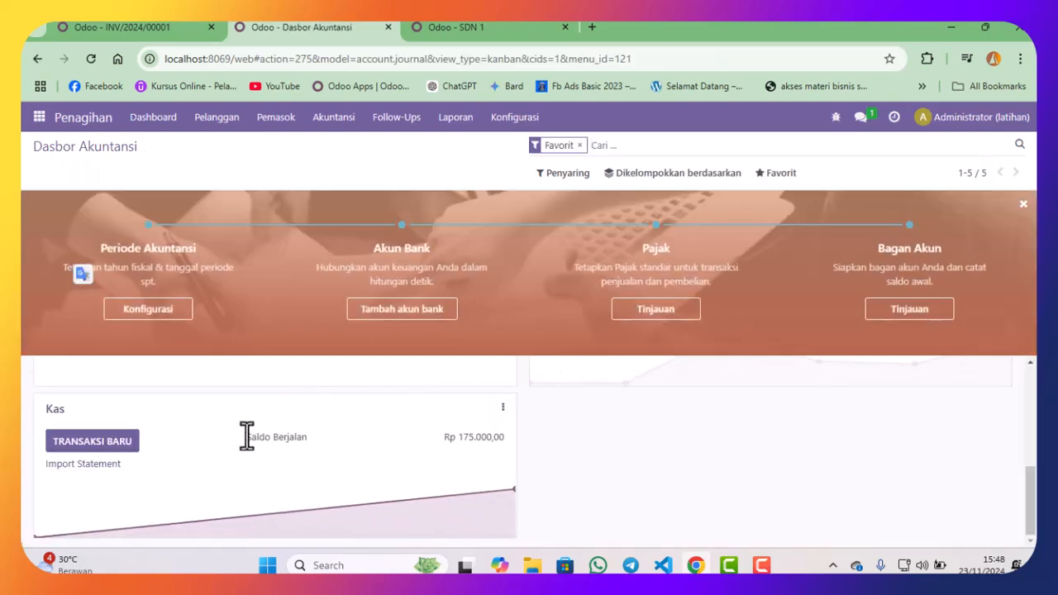
left_click_drag(247, 436, 354, 449)
left_click_drag(450, 436, 527, 442)
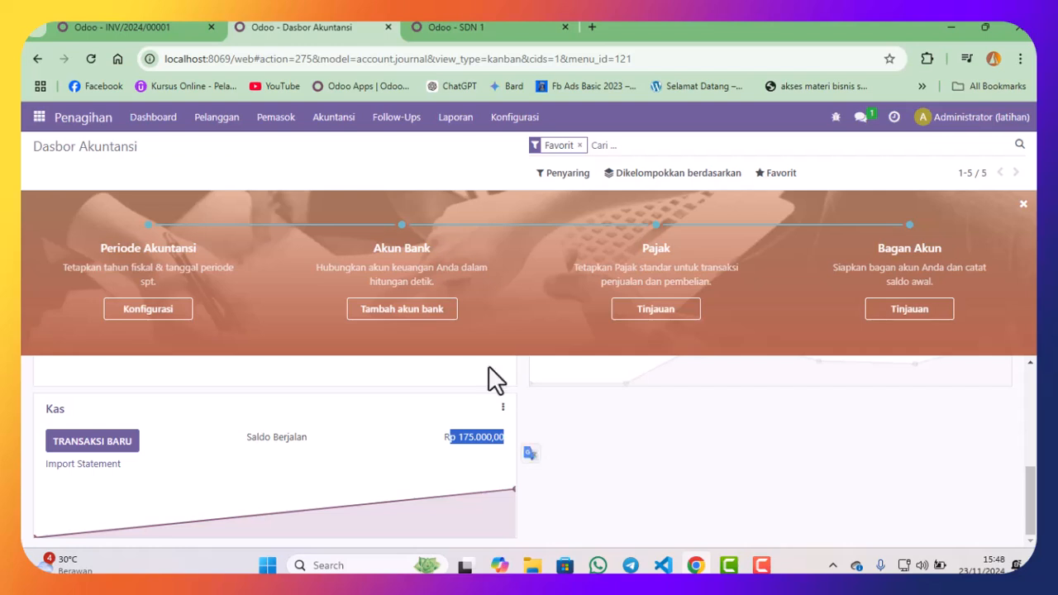
- Reload the student's customer invoice and check its payment status
left_click(104, 28)
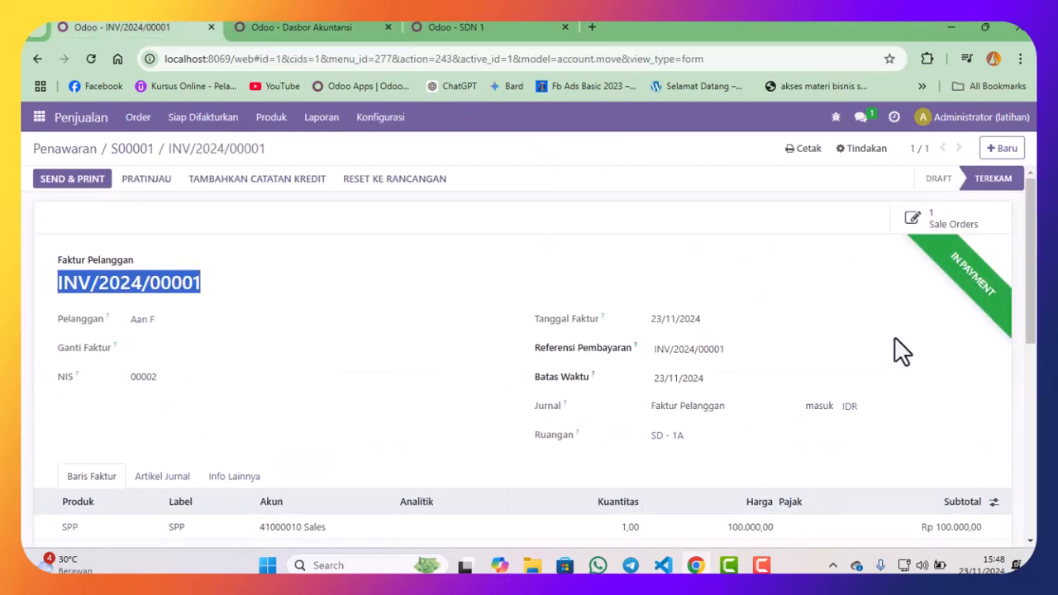
left_click(84, 61)
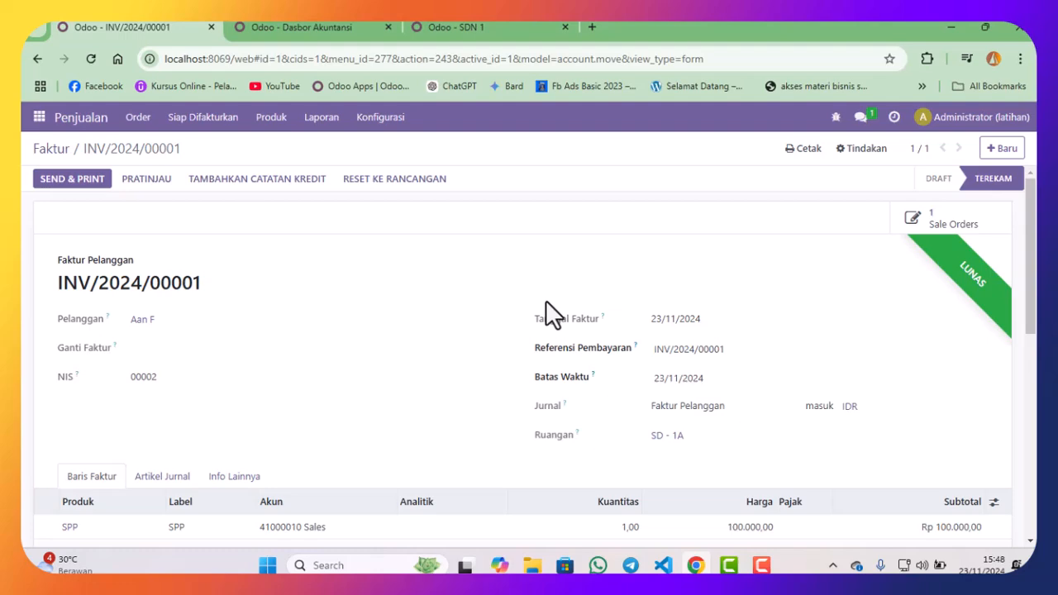
scroll(650, 261, "down", 1)
scroll(657, 272, "up", 1)
- Dismiss the onboarding banner in the Faktur list and open the sales analysis report
left_click(51, 150)
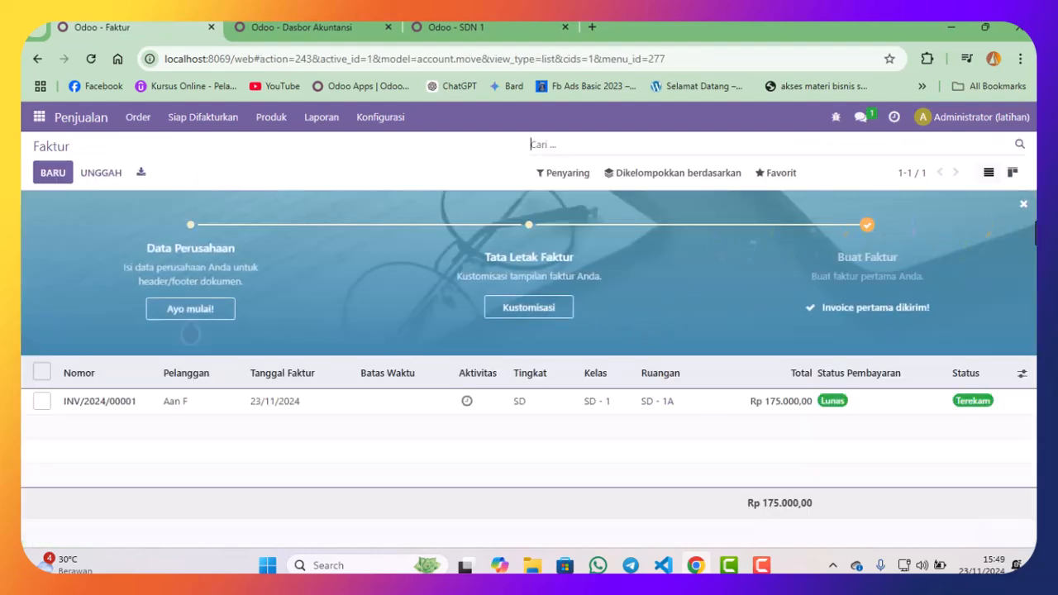
left_click(1023, 204)
left_click(329, 230)
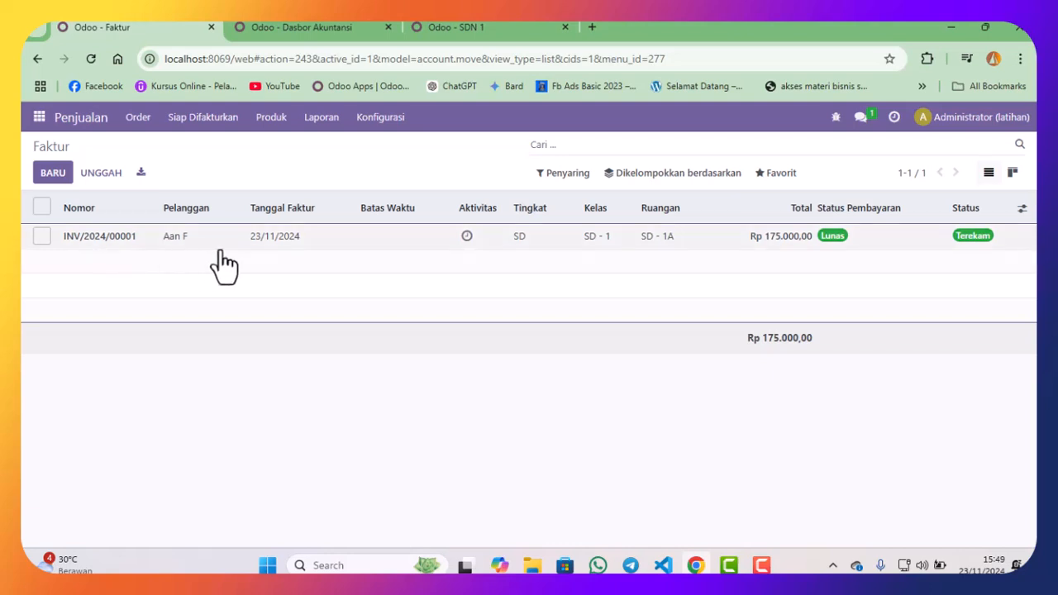
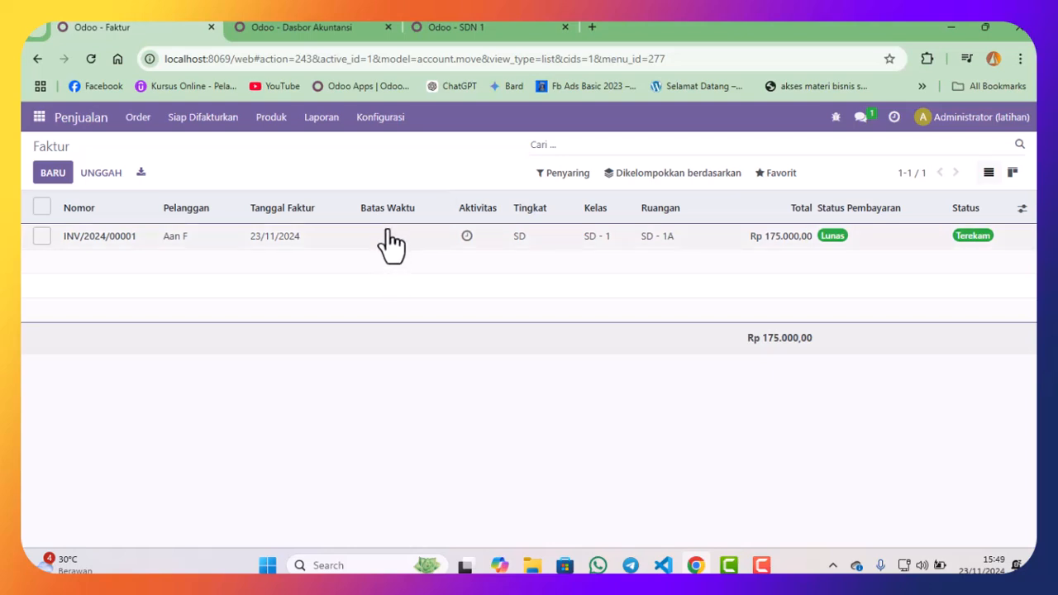
mouse_move(443, 226)
left_click(390, 215)
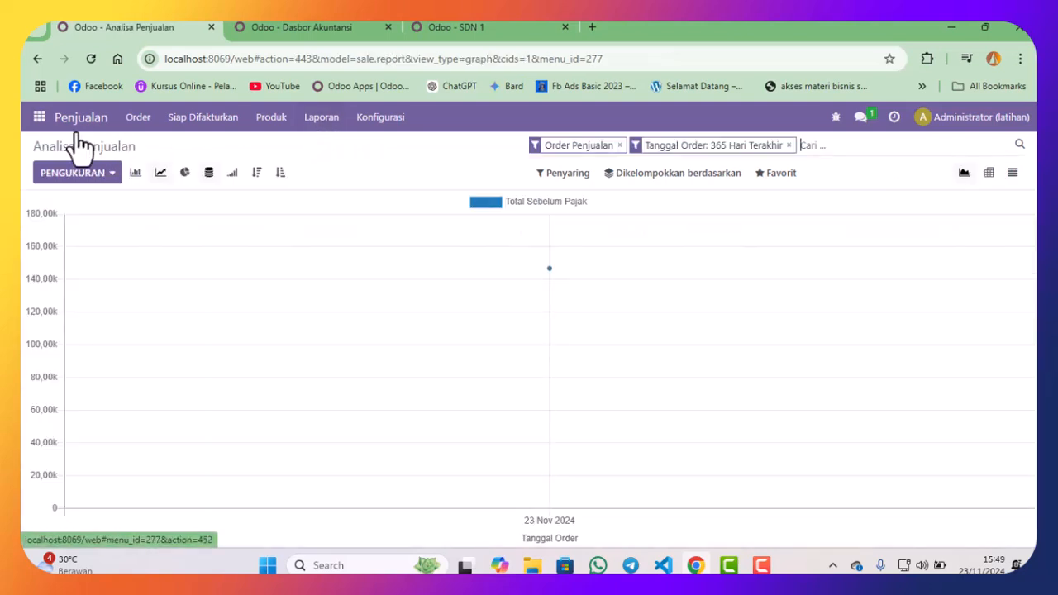
- Dismiss the onboarding banner on the Penagihan accounting dashboard and open the Analisis Faktur report
left_click(254, 27)
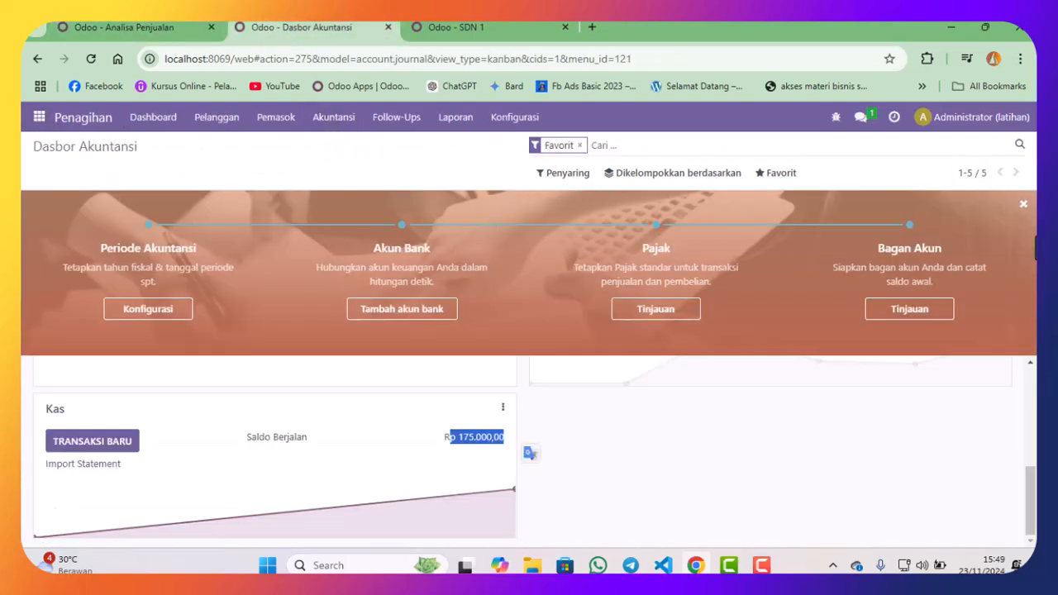
left_click(1023, 204)
left_click(327, 232)
left_click(450, 120)
scroll(510, 296, "down", 3)
scroll(512, 342, "down", 2)
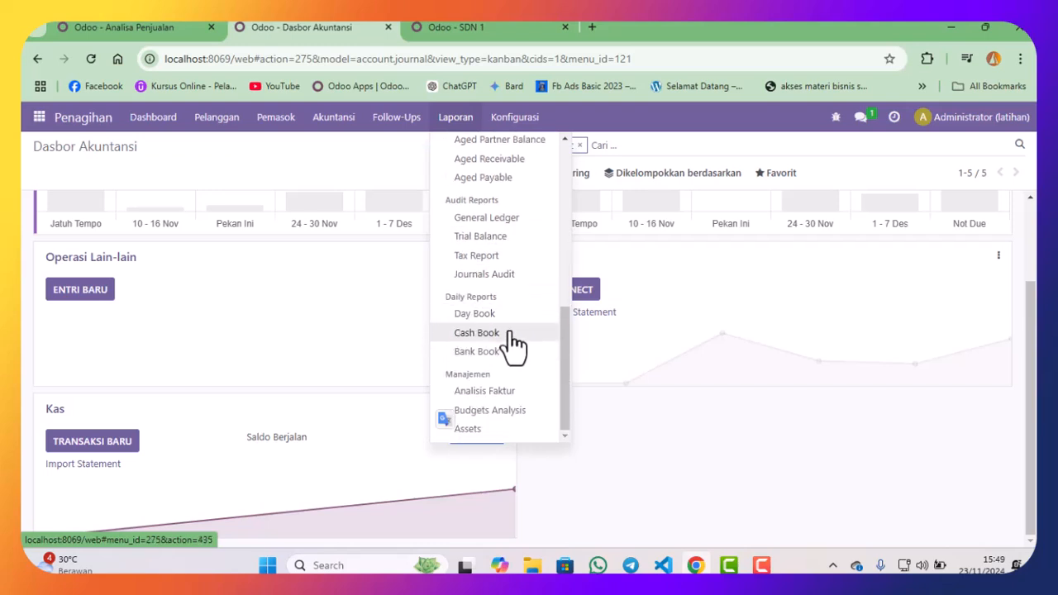
left_click(515, 391)
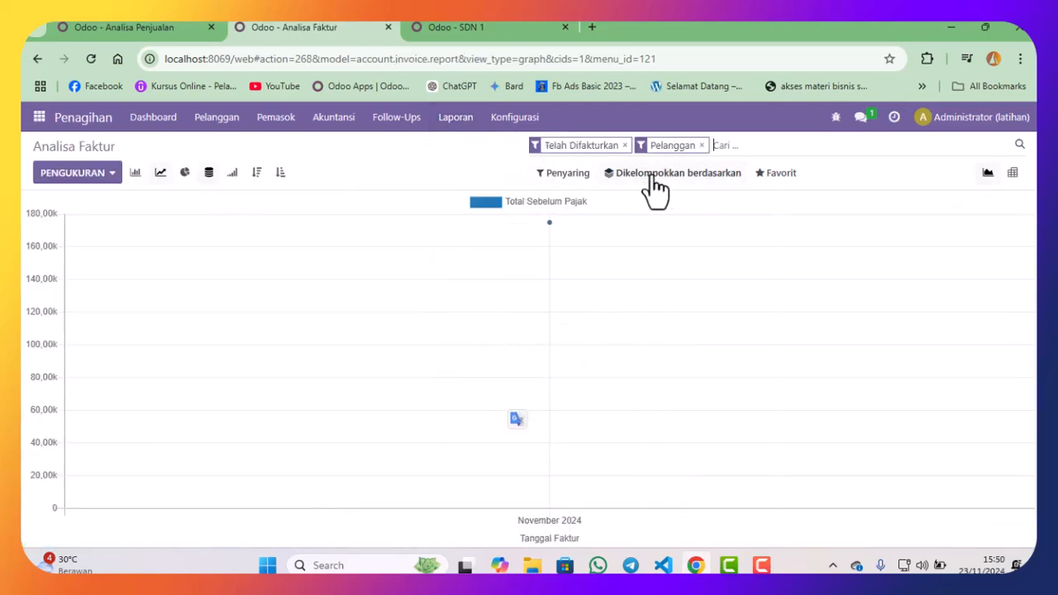
- Group the invoice analysis by Statu Pembayaran and display it as a pie chart
left_click(643, 177)
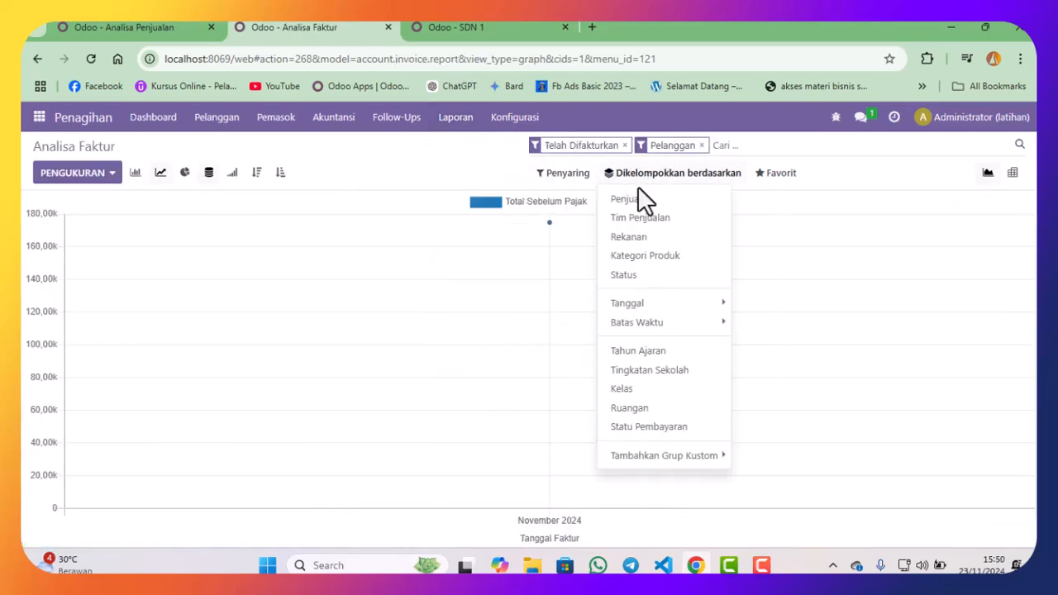
left_click(648, 427)
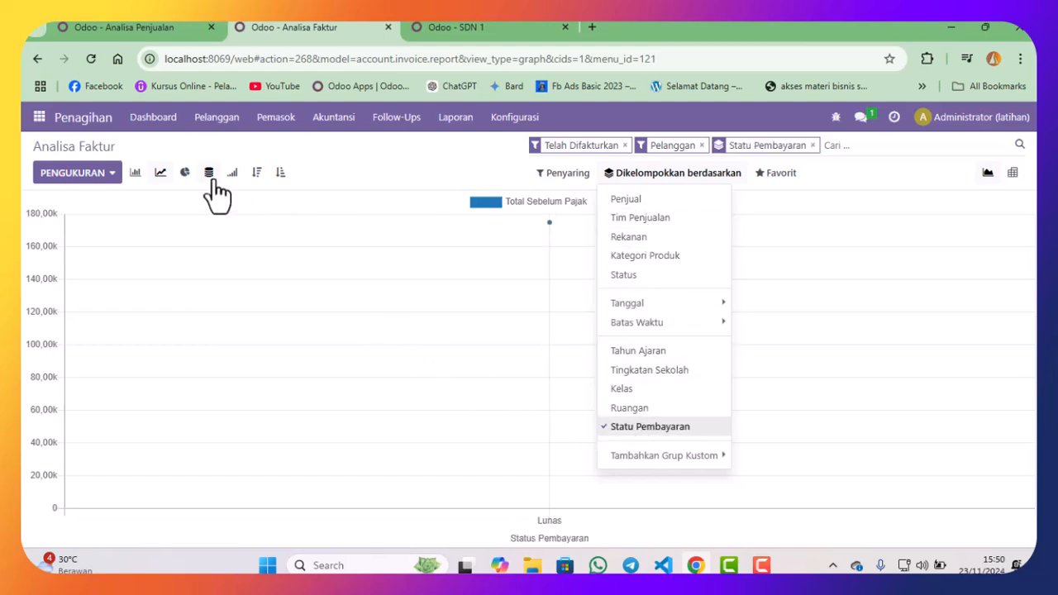
left_click(184, 174)
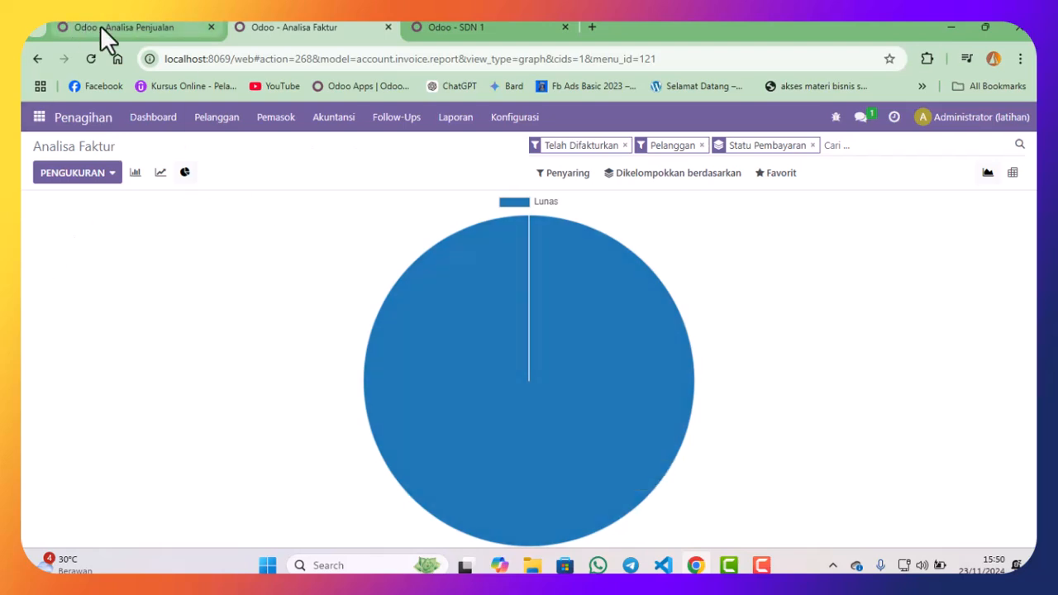
- Load the file Kontak (res.partner).xlsx into the record import of the Sekolah app's Pelajar list
left_click(100, 26)
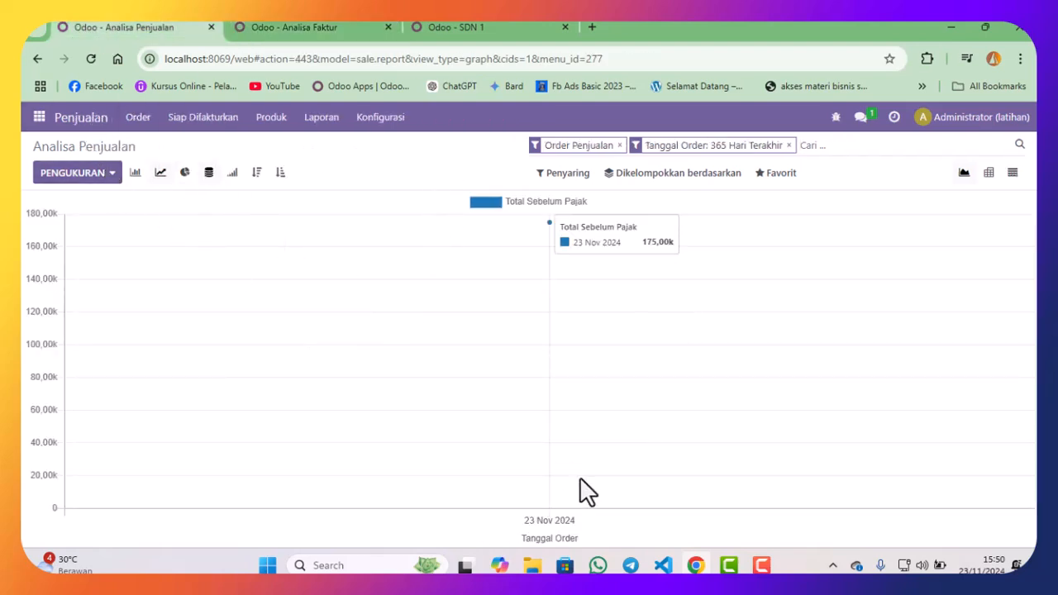
left_click(39, 116)
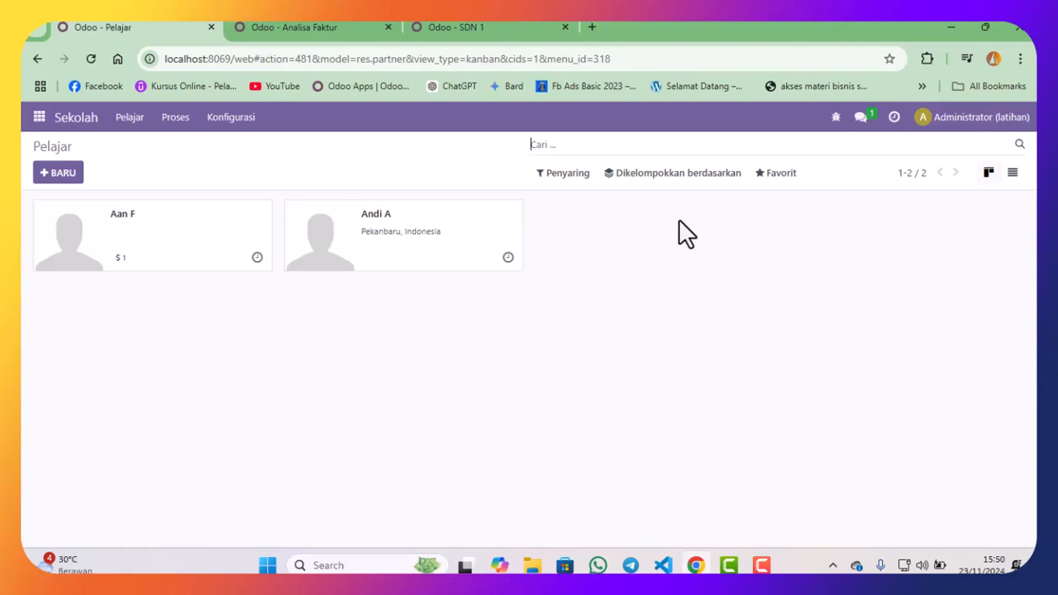
left_click(1011, 174)
left_click(771, 177)
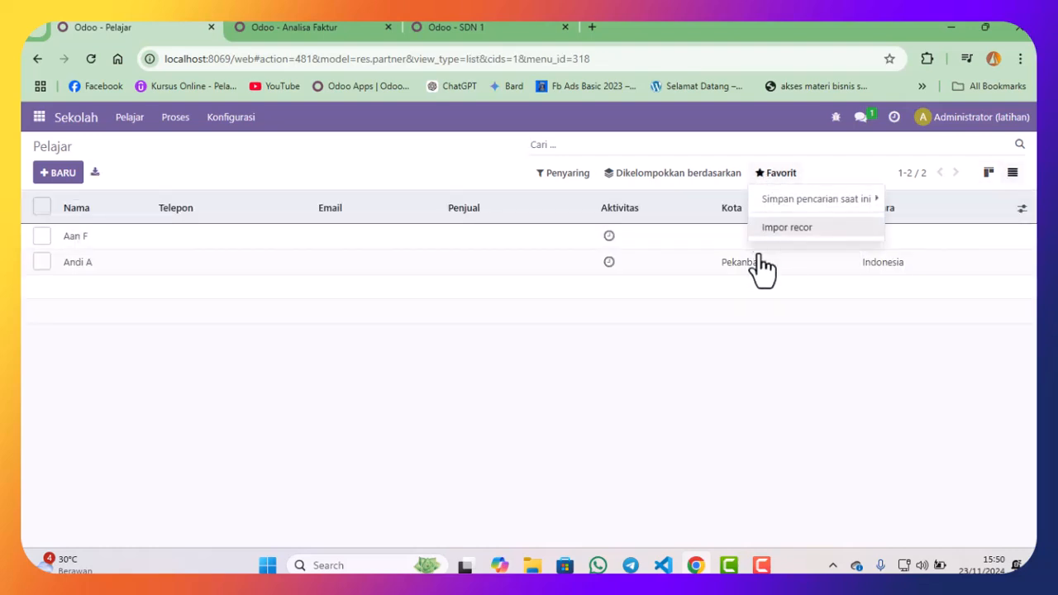
left_click(780, 248)
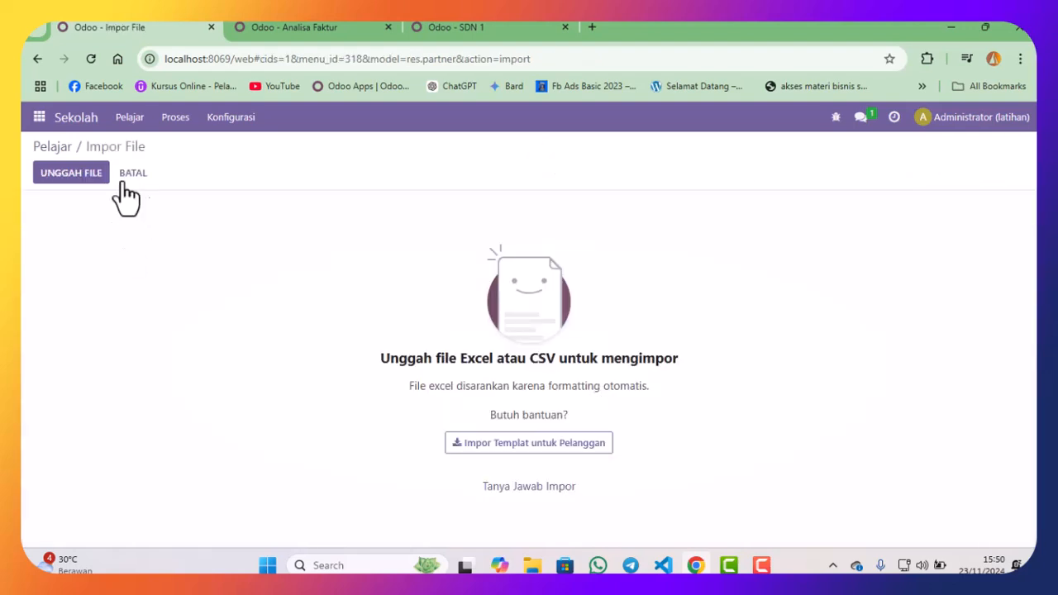
left_click(86, 174)
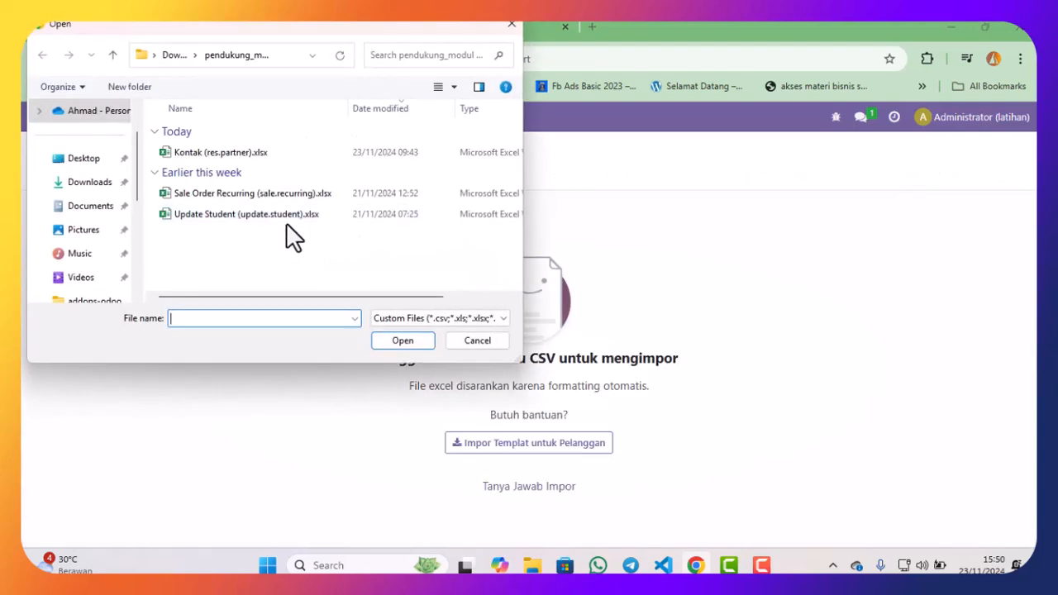
left_click(241, 153)
left_click(402, 341)
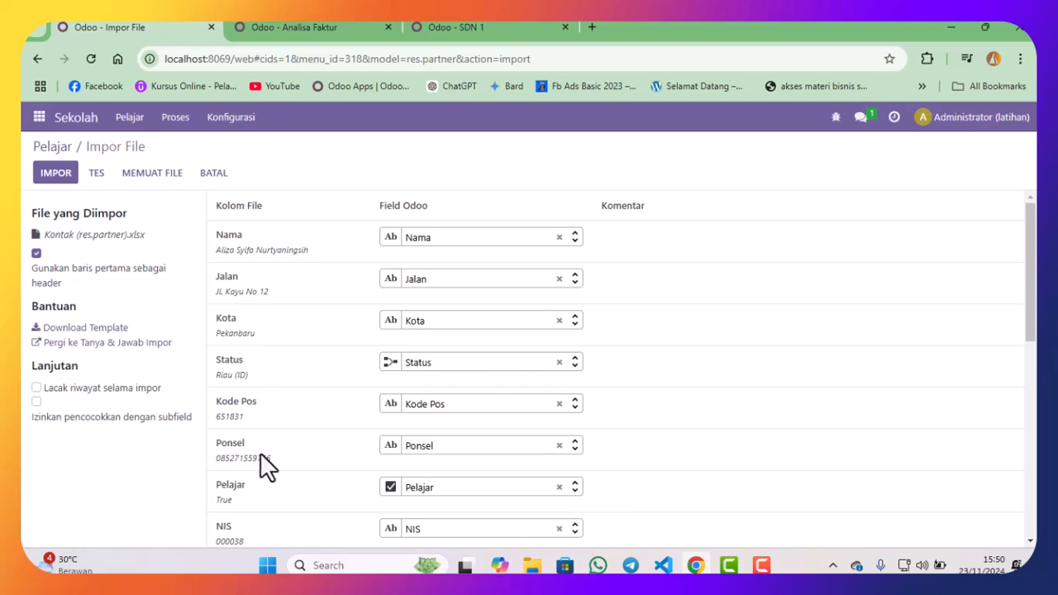
- Review and test the student file's column-to-field mapping, and import its records
scroll(263, 430, "down", 1)
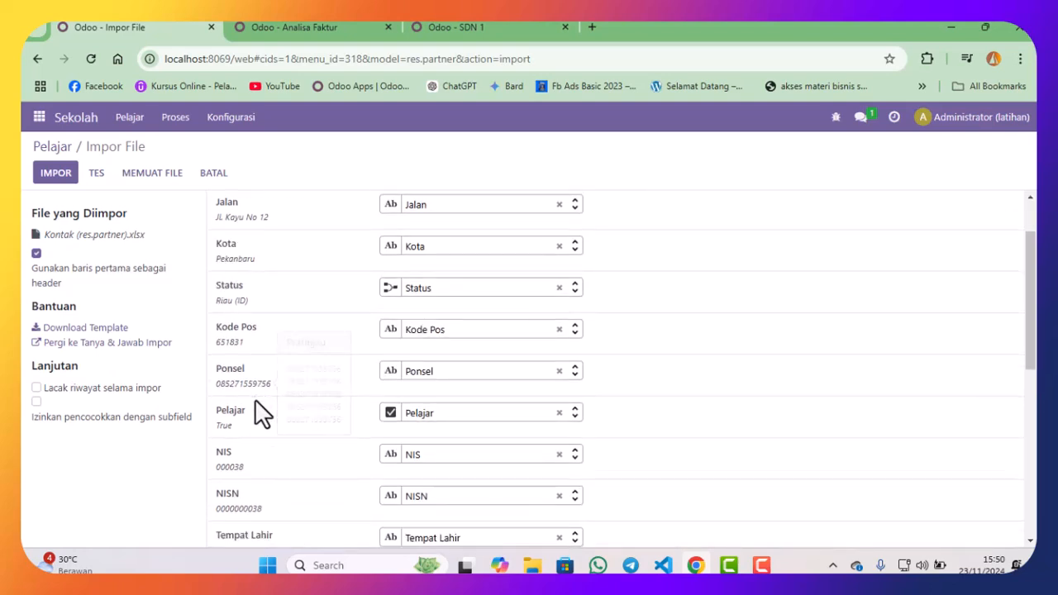
scroll(258, 399, "down", 3)
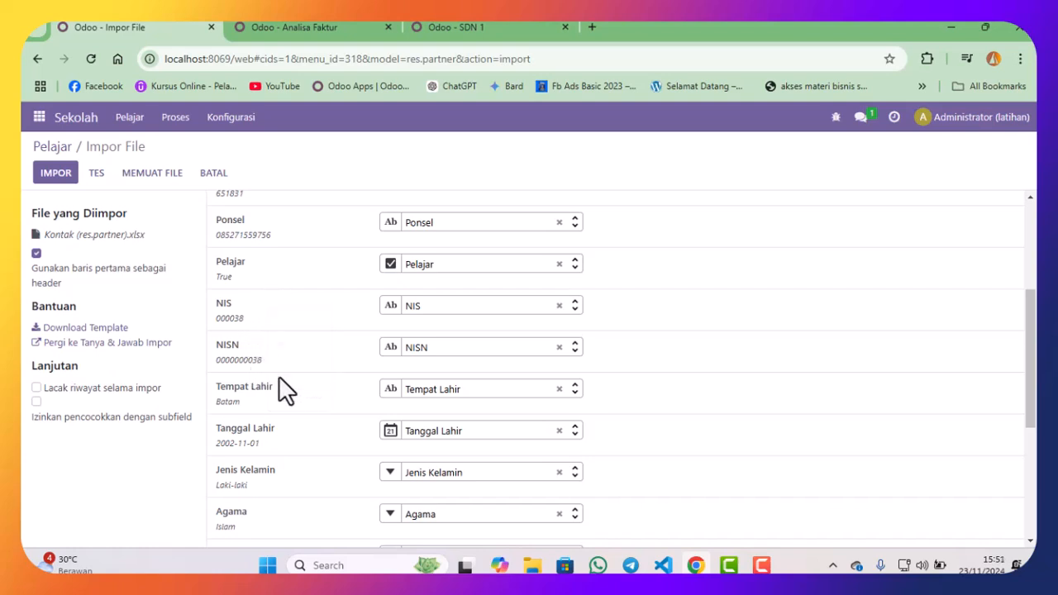
scroll(303, 419, "down", 1)
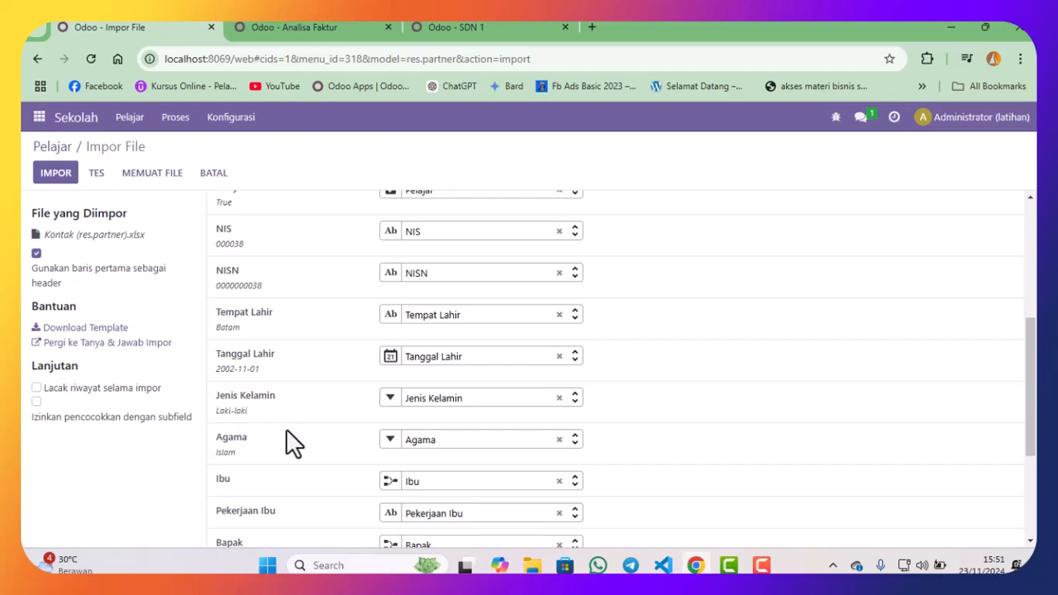
scroll(287, 421, "down", 1)
scroll(295, 421, "down", 1)
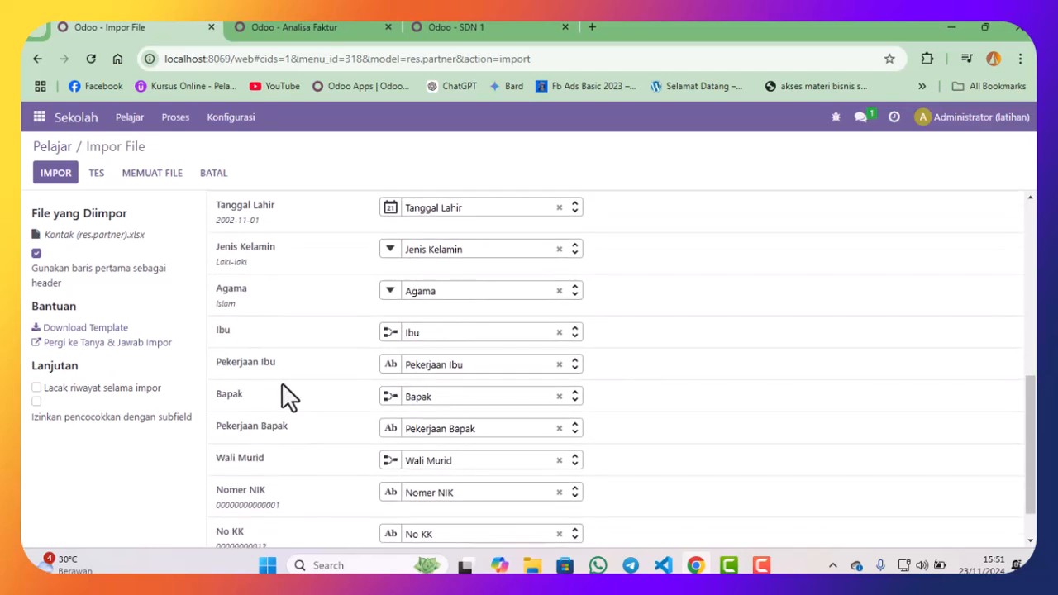
scroll(289, 397, "down", 1)
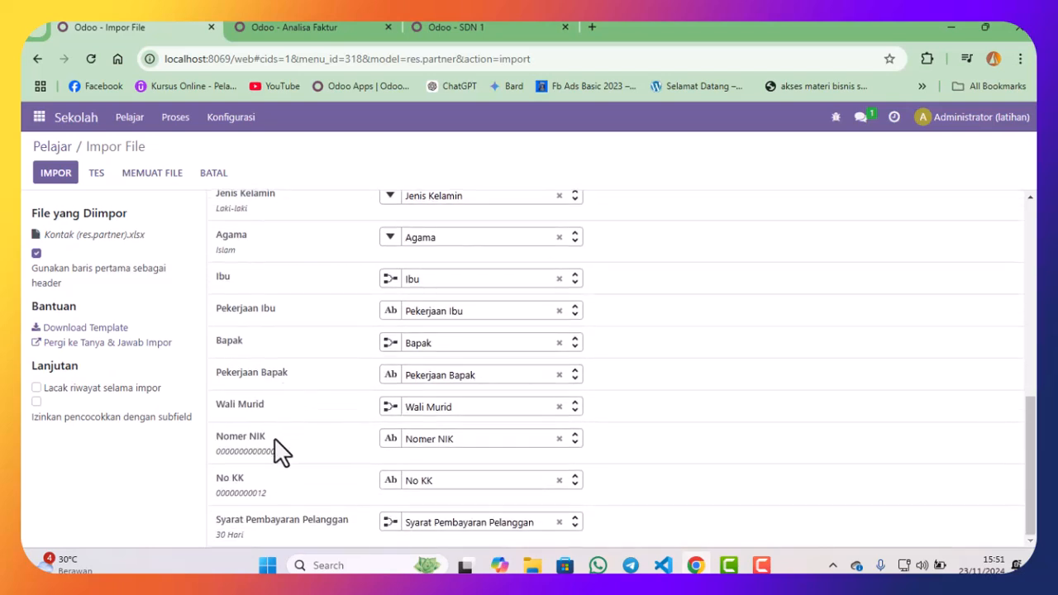
mouse_move(249, 453)
left_click(95, 172)
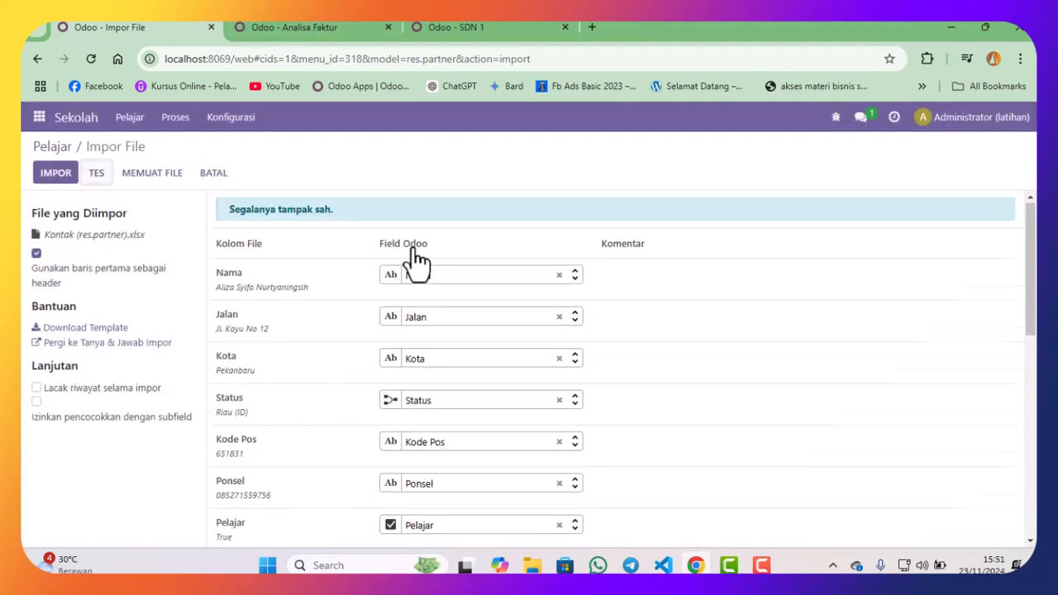
left_click(55, 173)
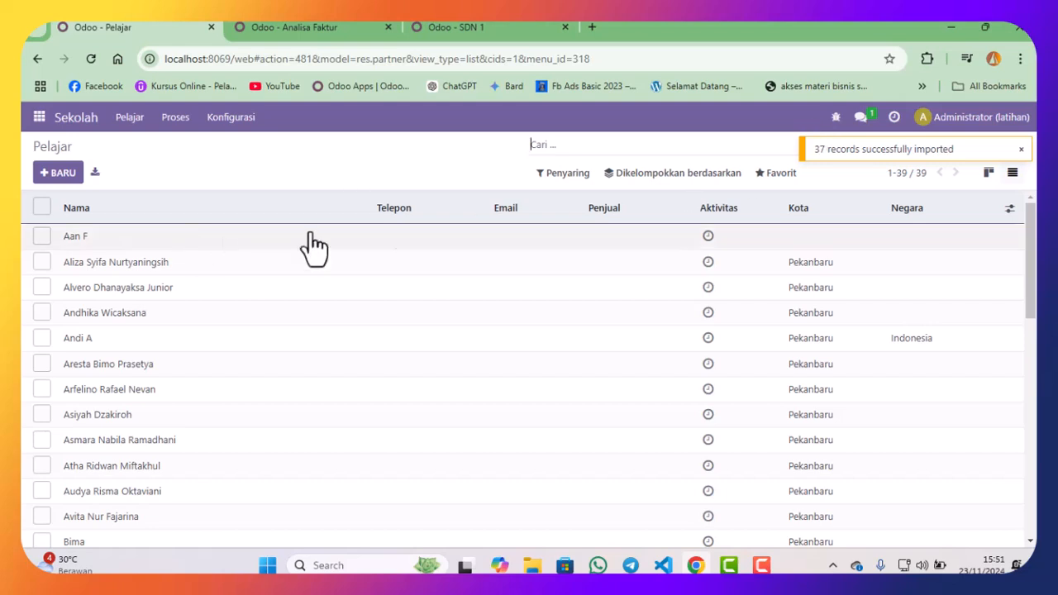
- Show the Pelajar records as kanban cards and add the available JPG photo to the first student's record
left_click(988, 173)
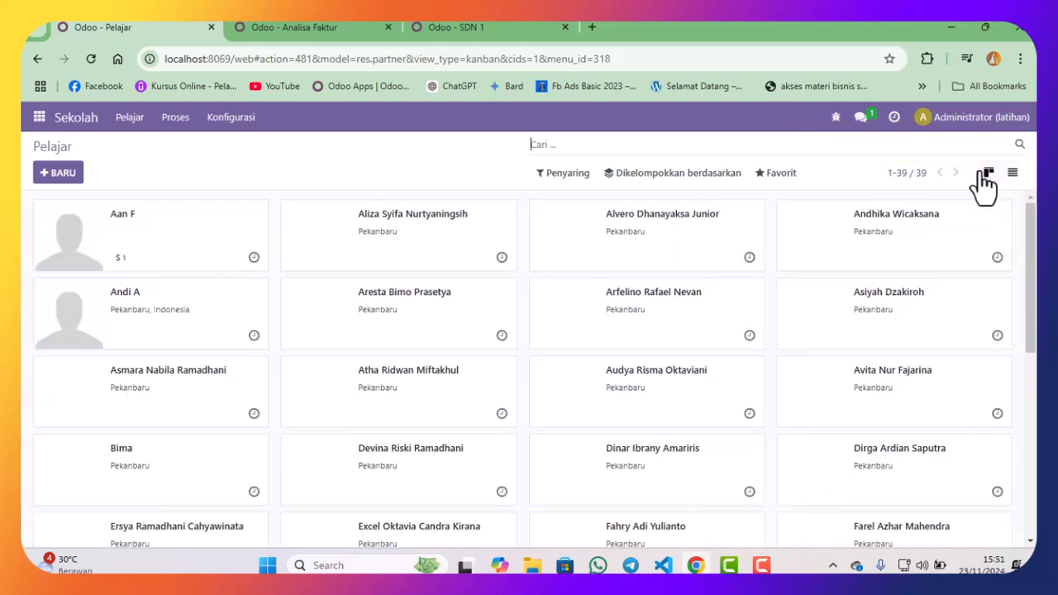
left_click(170, 264)
left_click(958, 265)
left_click(203, 153)
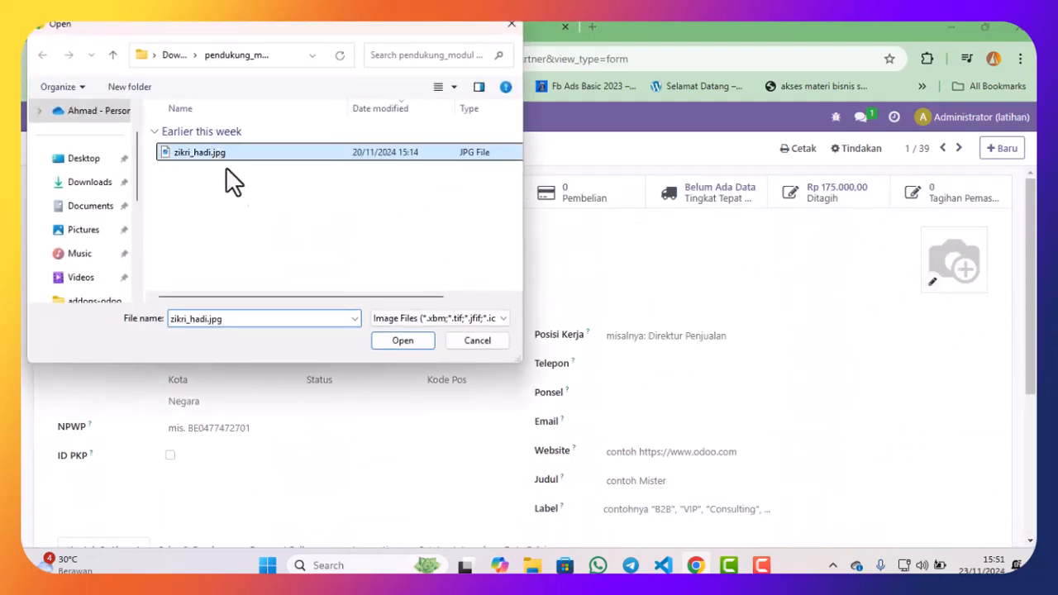
left_click(404, 340)
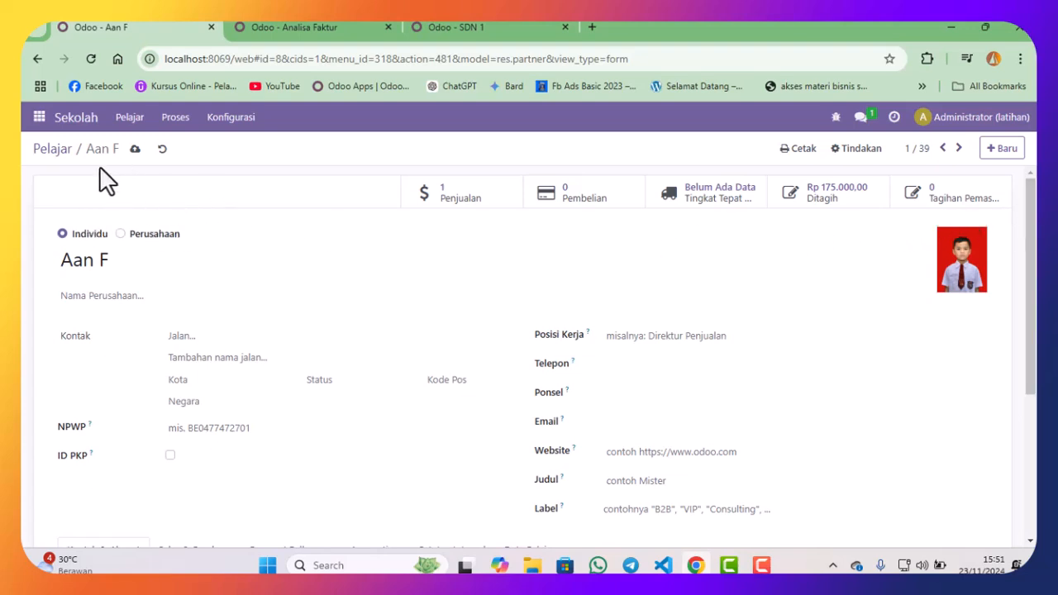
left_click(59, 149)
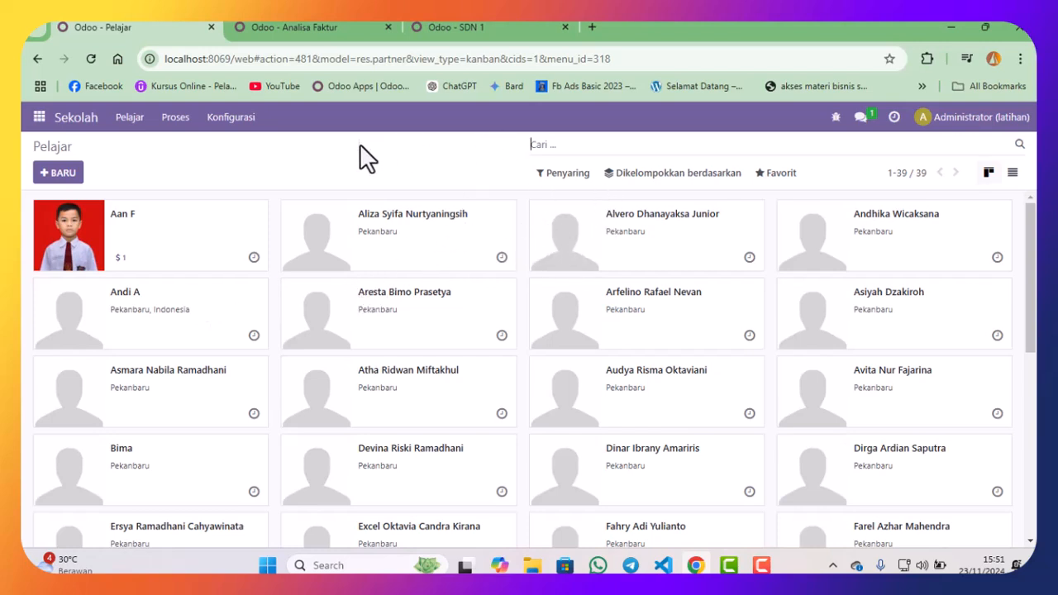
- Open the second student's record from the Pelajar cards and examine its address and contact details
left_click(129, 121)
left_click(130, 150)
left_click(136, 119)
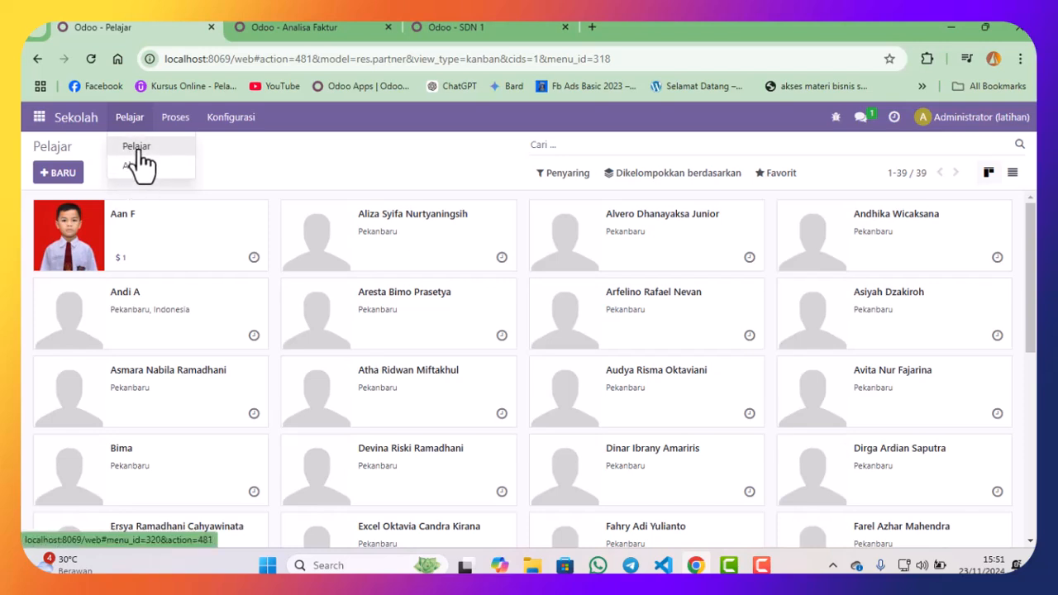
left_click(382, 248)
scroll(735, 351, "down", 3)
scroll(703, 339, "up", 2)
scroll(703, 338, "down", 2)
scroll(187, 306, "up", 2)
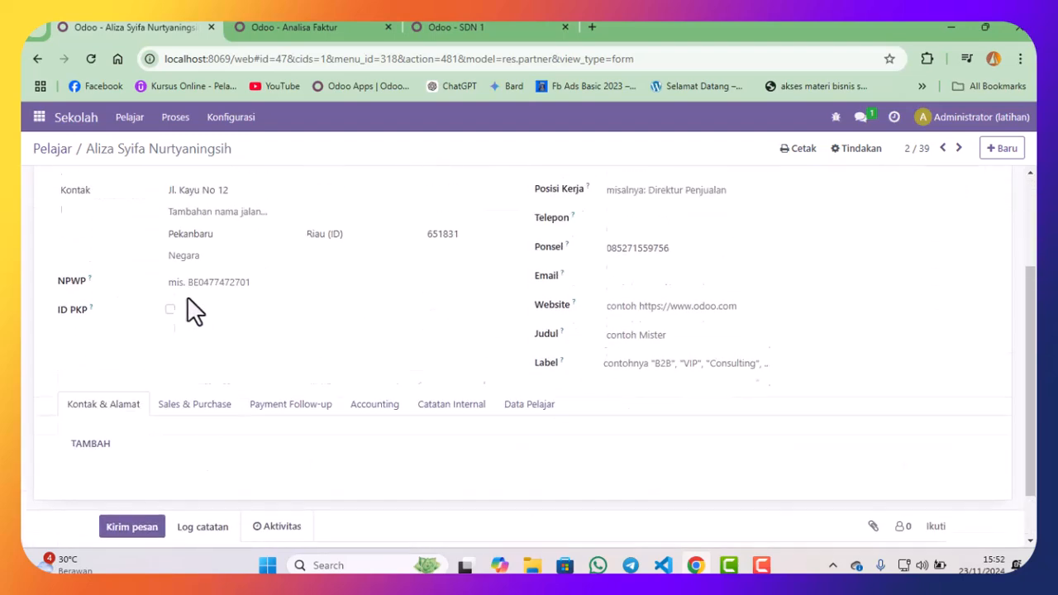
scroll(178, 339, "down", 2)
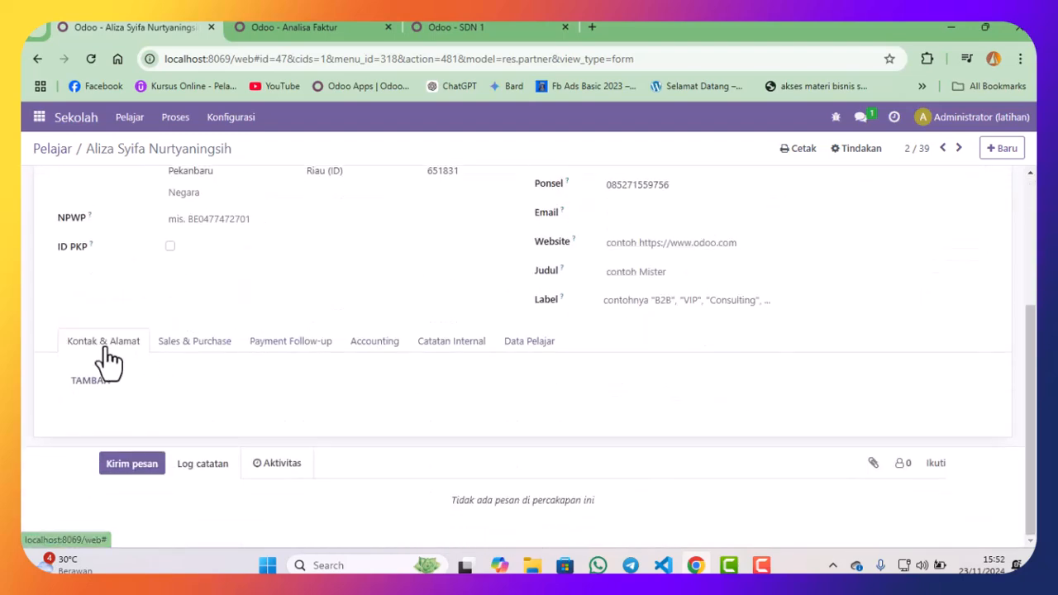
- Examine the second student's Sales & Purchase settings and the identity and academic data under Data Pelajar
left_click(196, 345)
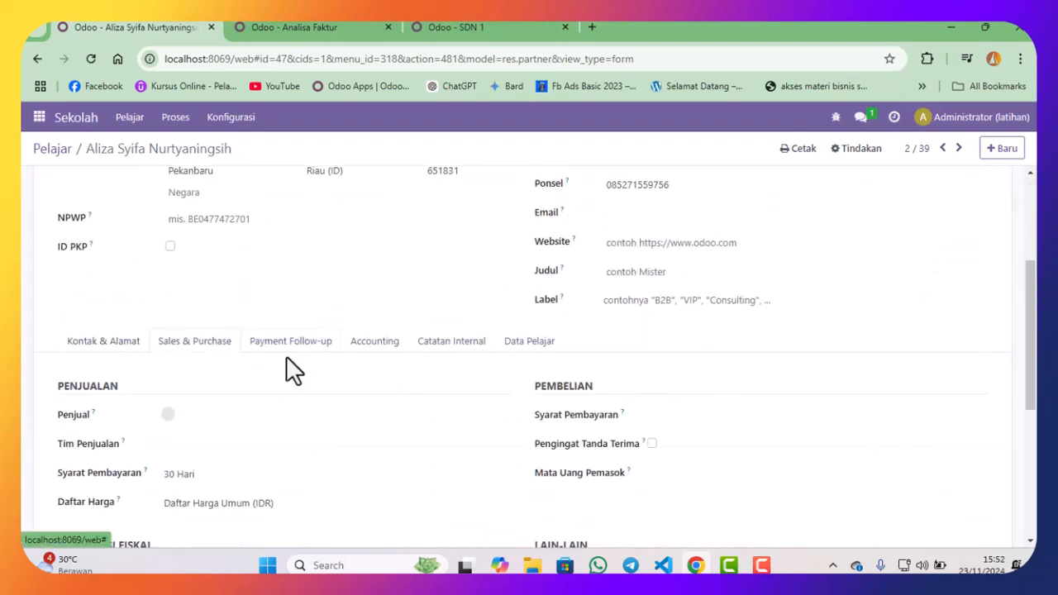
left_click(687, 422)
left_click(707, 451)
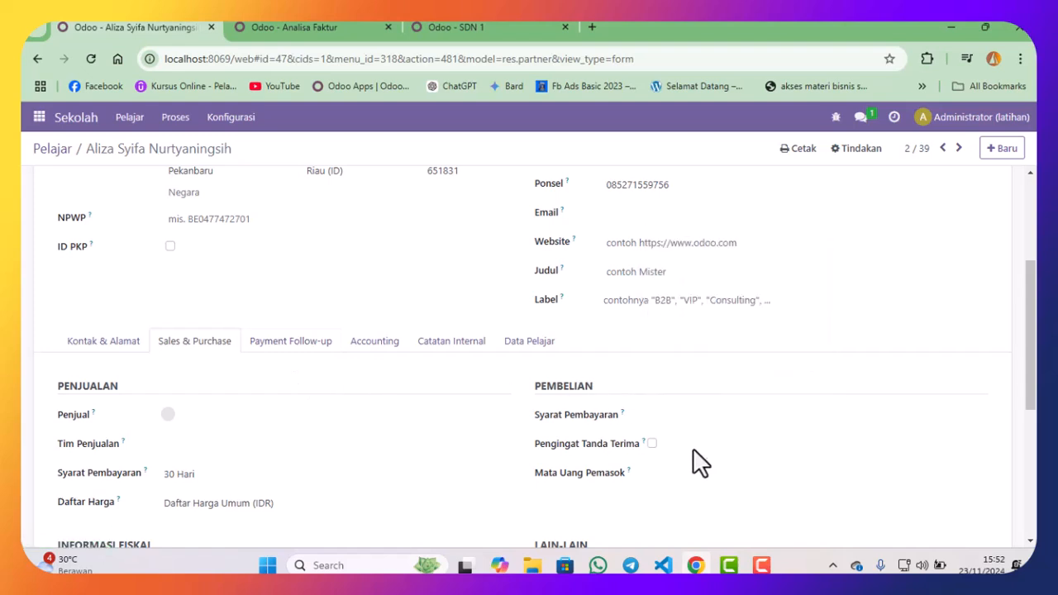
left_click(529, 341)
scroll(625, 397, "down", 2)
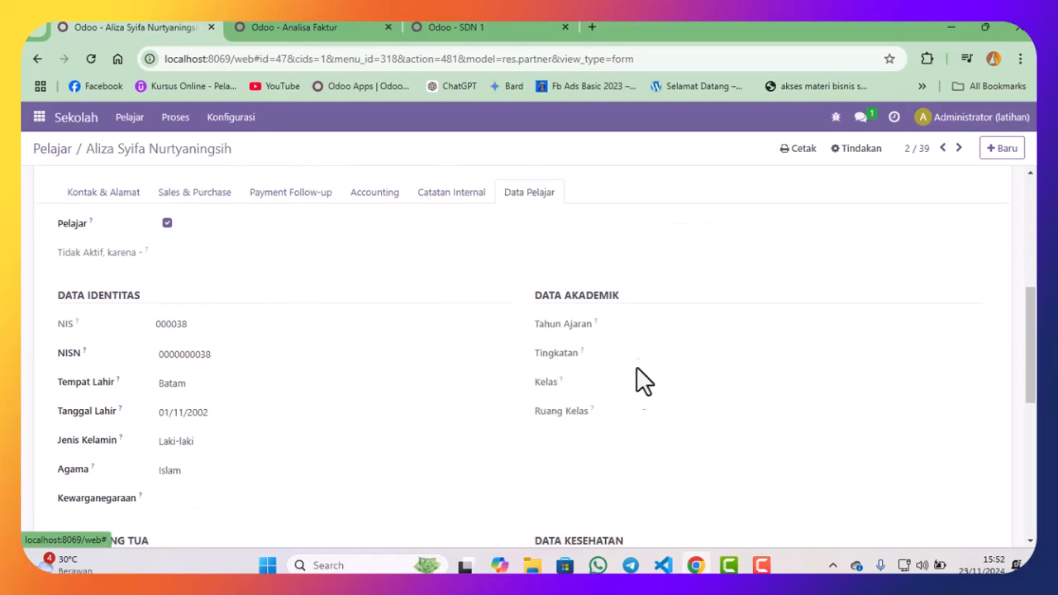
left_click(277, 30)
left_click(165, 27)
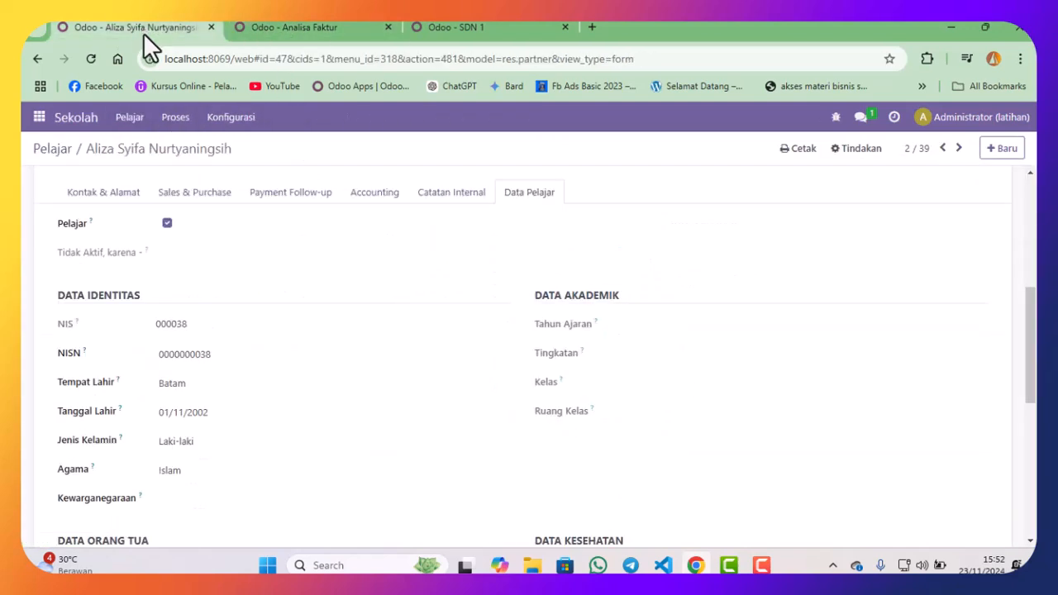
- Load the file Update Student (update.student).xlsx into the record import of the Koreksi Siswa list
left_click(173, 120)
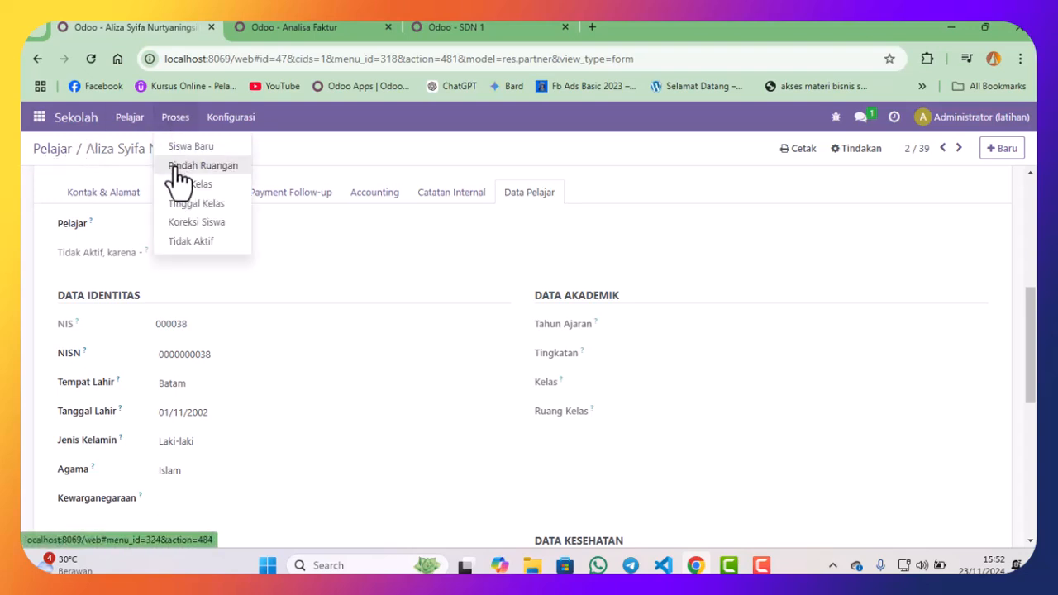
left_click(202, 224)
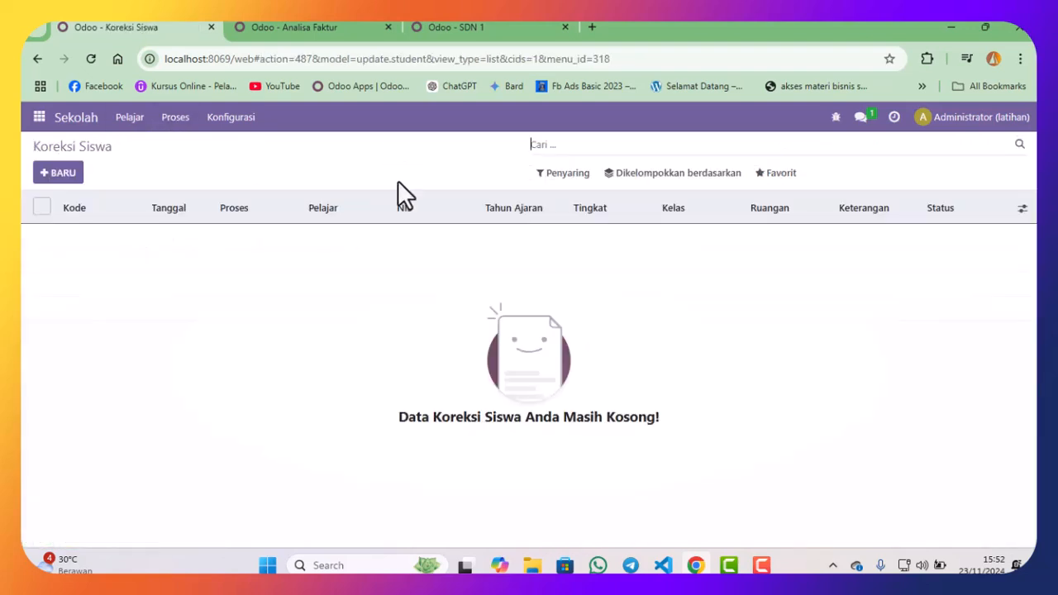
left_click(777, 174)
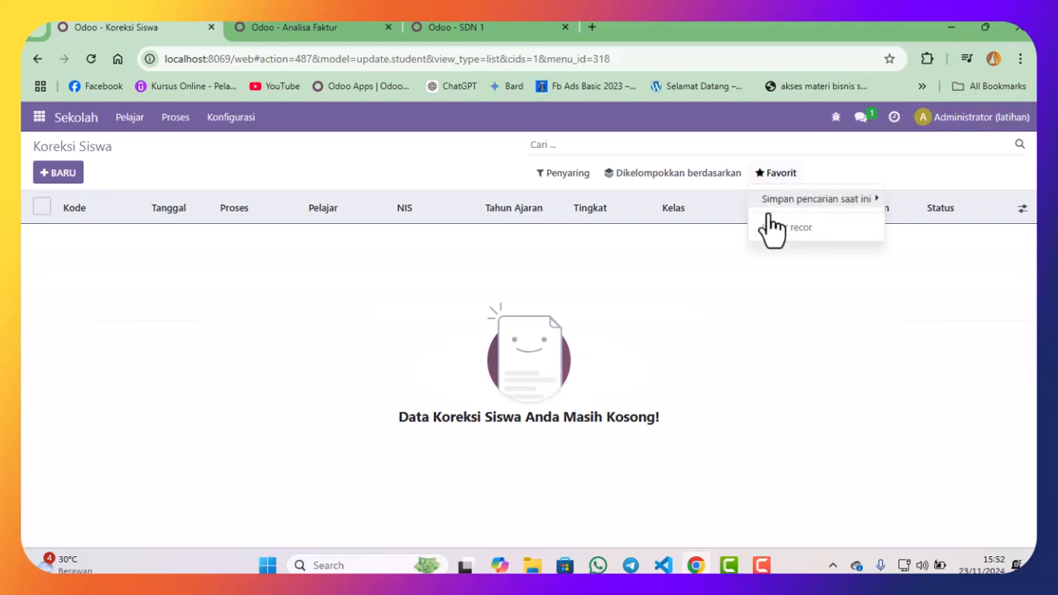
left_click(785, 230)
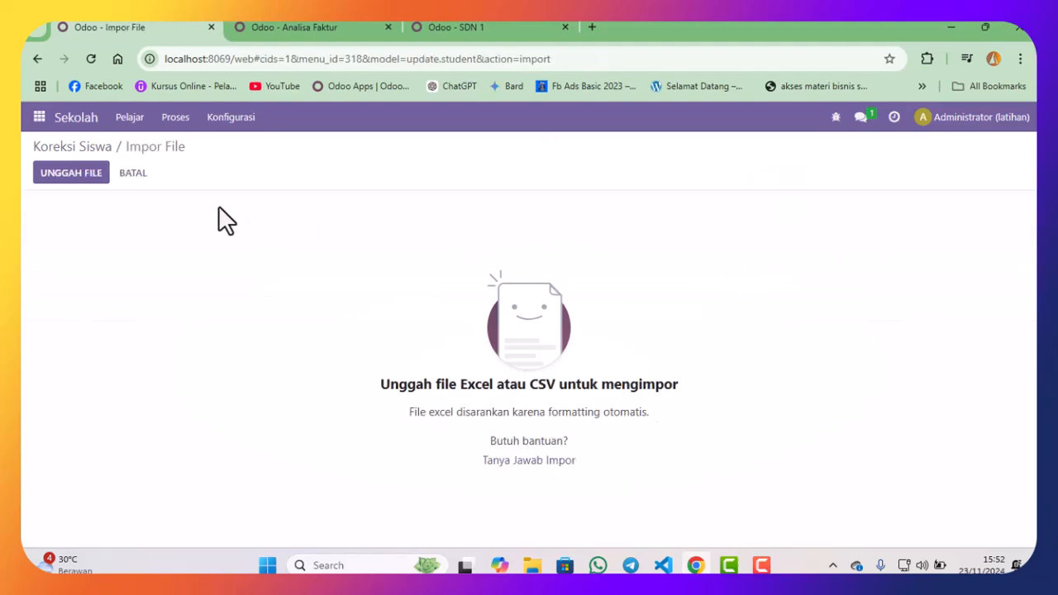
left_click(91, 183)
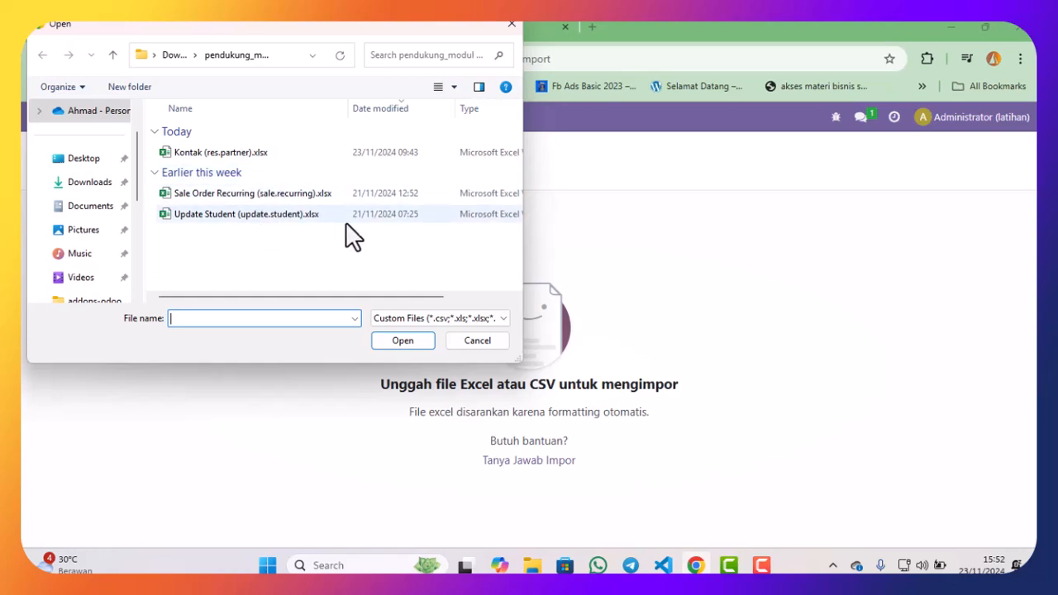
left_click(249, 217)
left_click(410, 342)
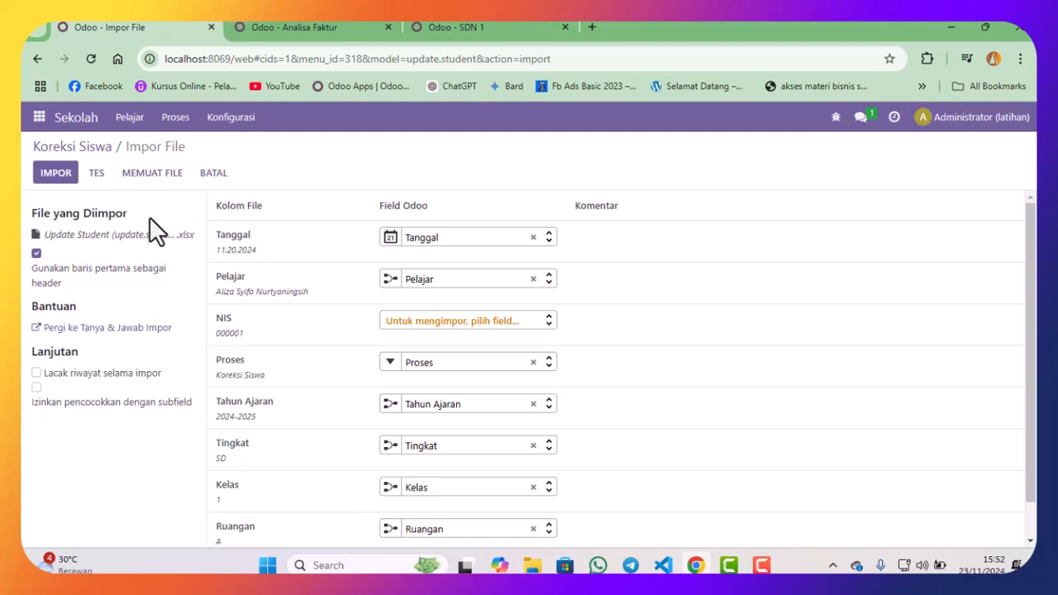
- Test the correction file's column mapping, review the Ruangan warning, import the records and open the first imported correction
left_click(96, 175)
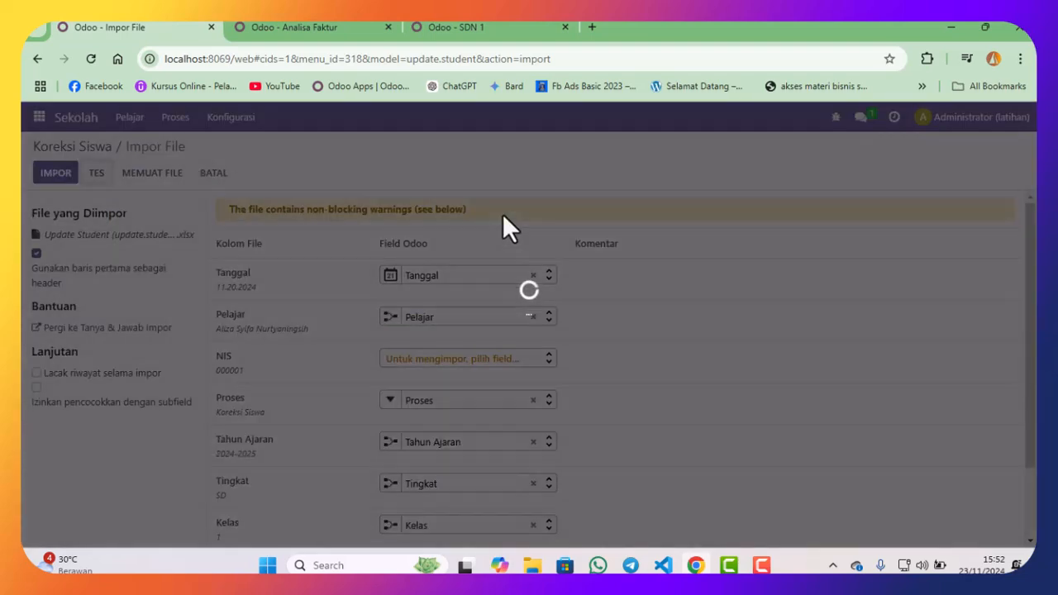
left_click_drag(275, 205, 461, 236)
scroll(460, 236, "down", 2)
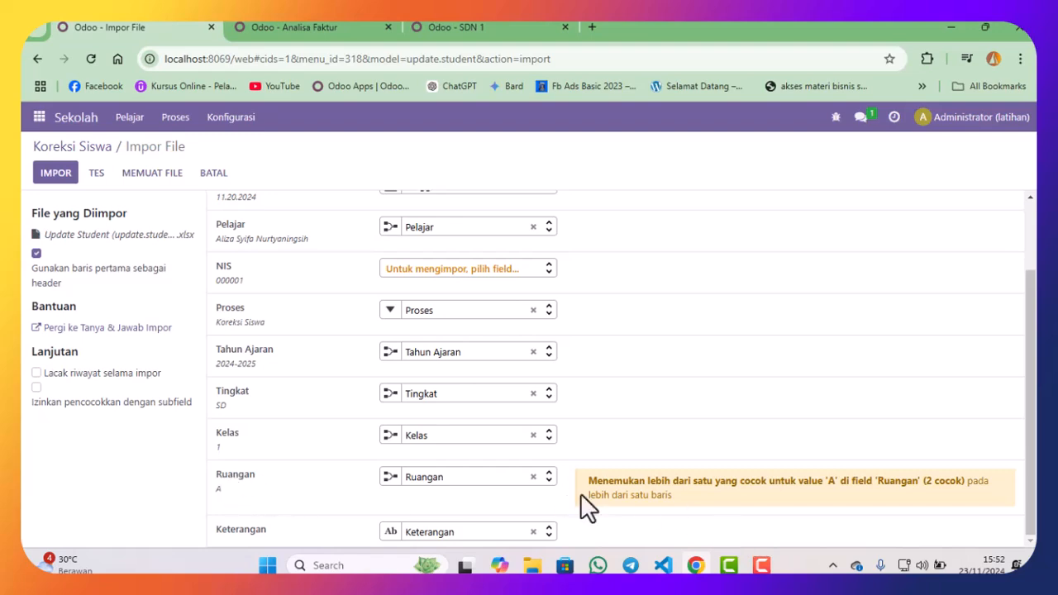
left_click_drag(661, 481, 732, 481)
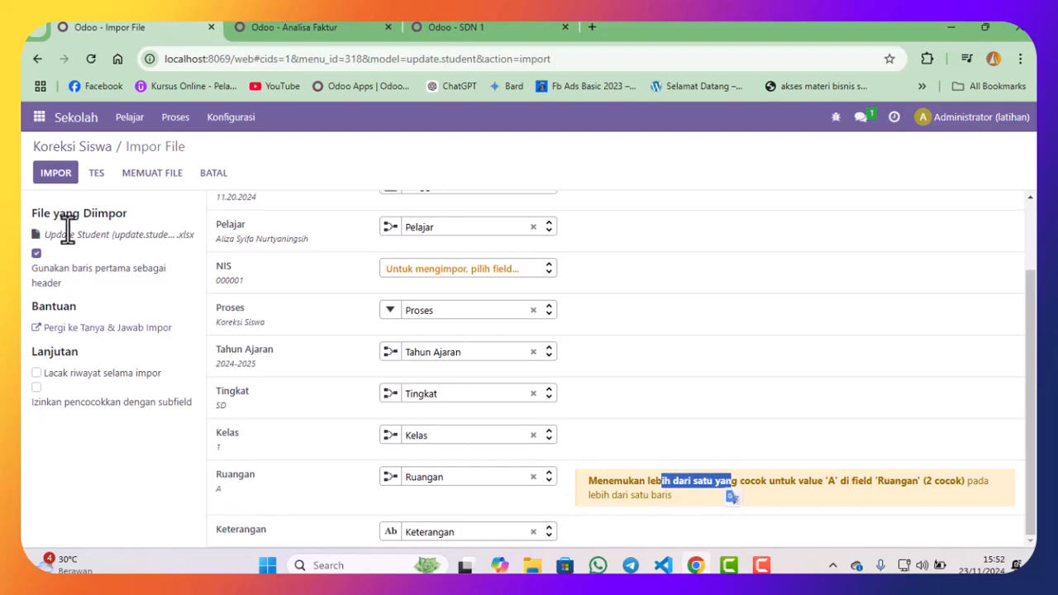
left_click(39, 175)
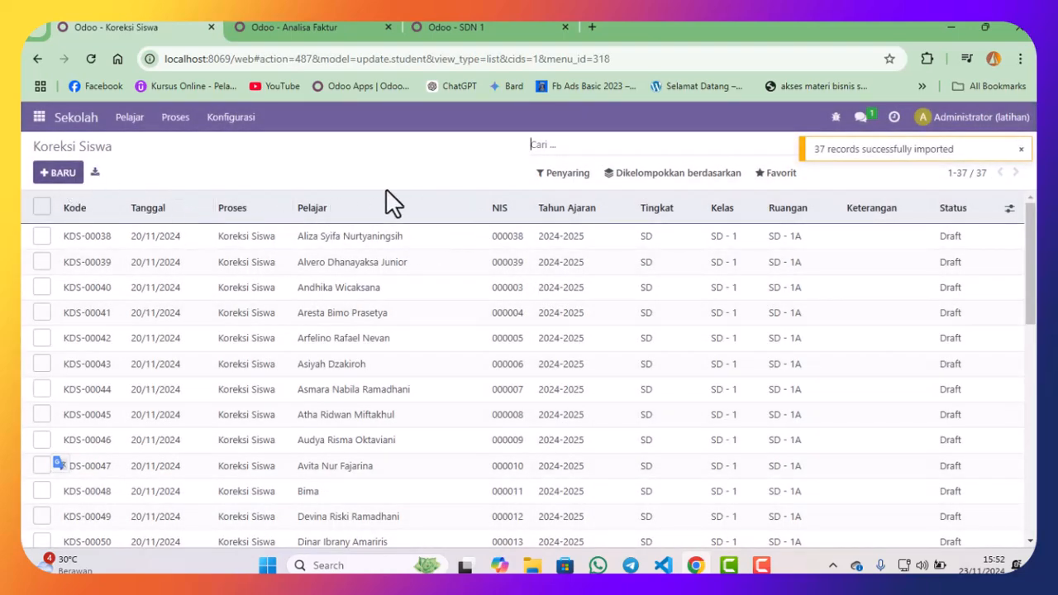
left_click(216, 240)
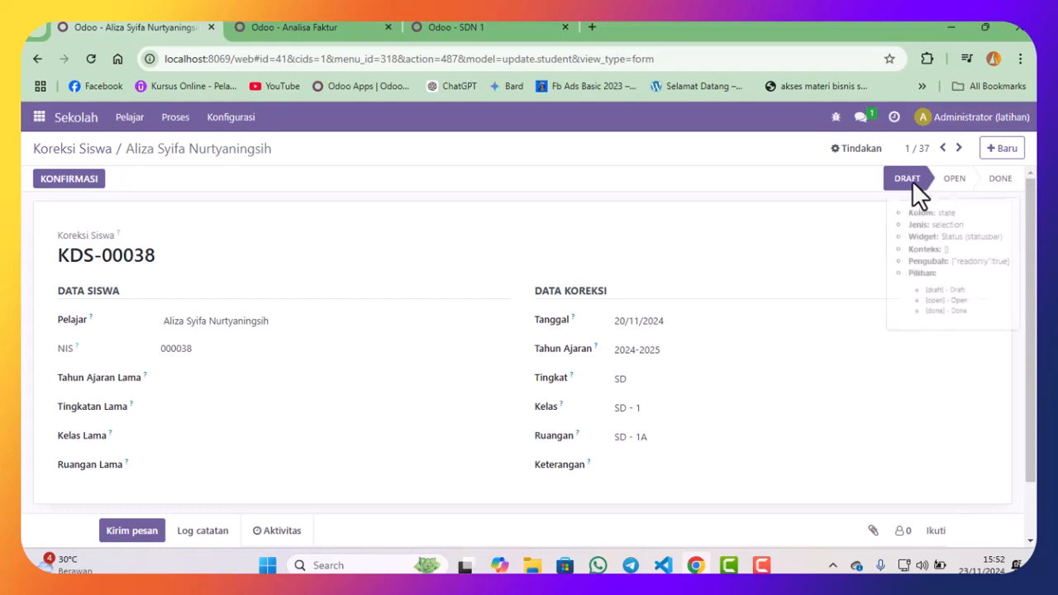
- In the Analisa Faktur browser tab, open the Sekolah app and examine the third student's Data Pelajar details
left_click(310, 28)
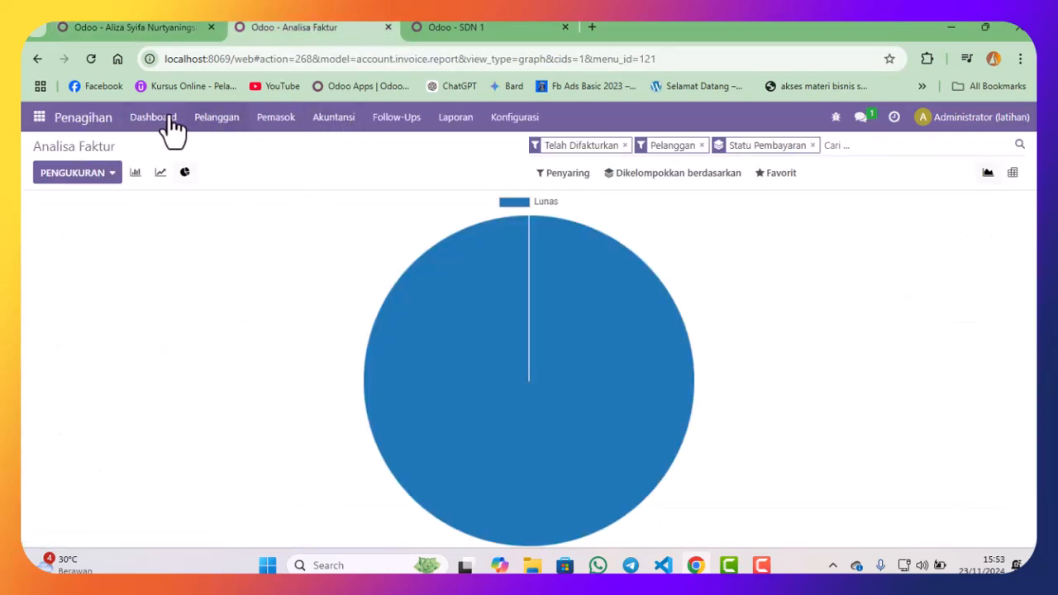
left_click(38, 118)
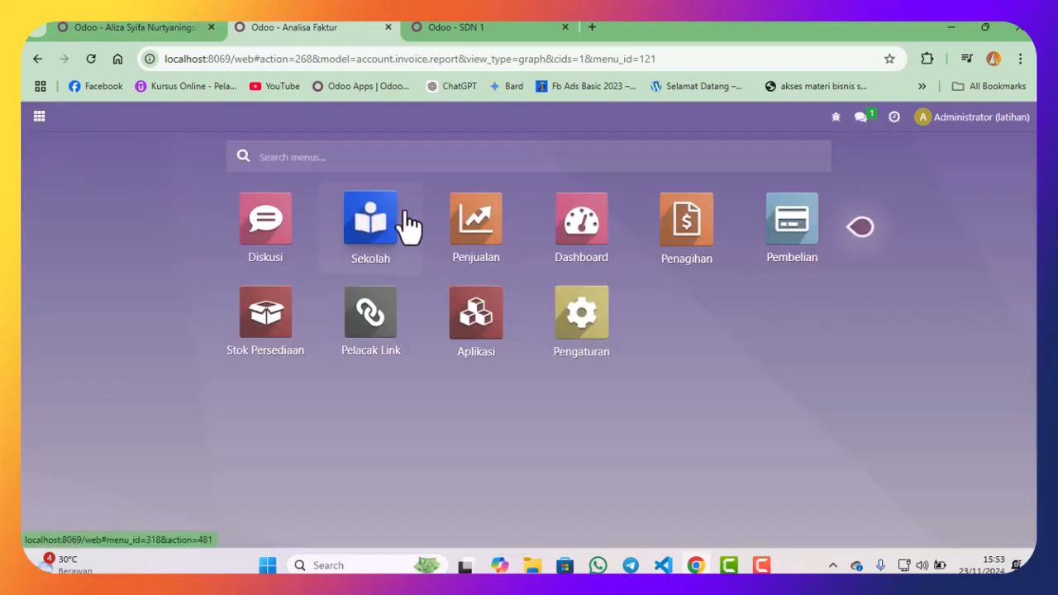
left_click(349, 190)
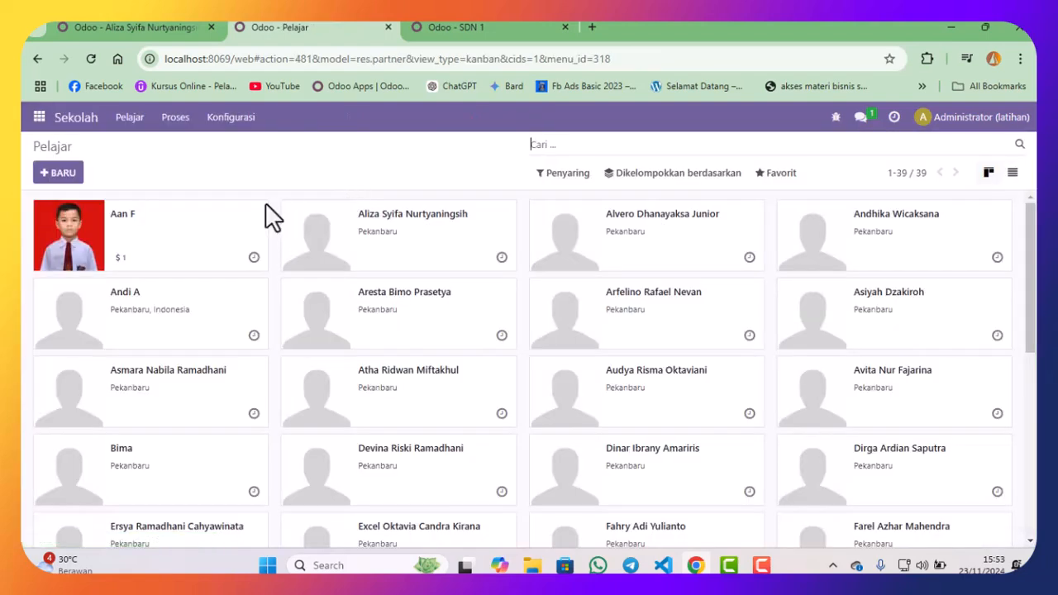
left_click(672, 238)
scroll(491, 371, "down", 3)
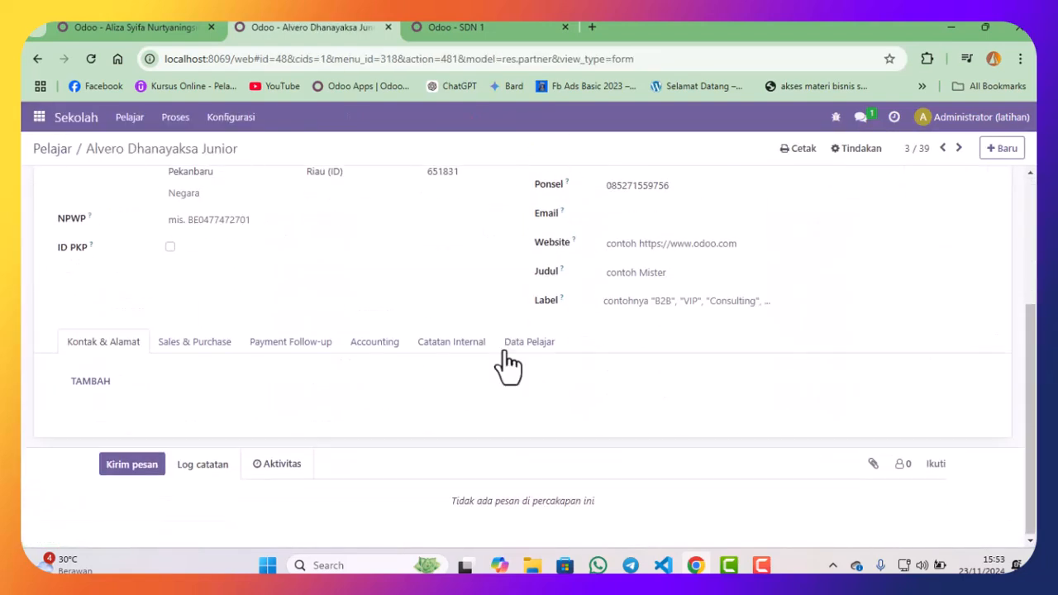
left_click(555, 347)
scroll(644, 330, "down", 2)
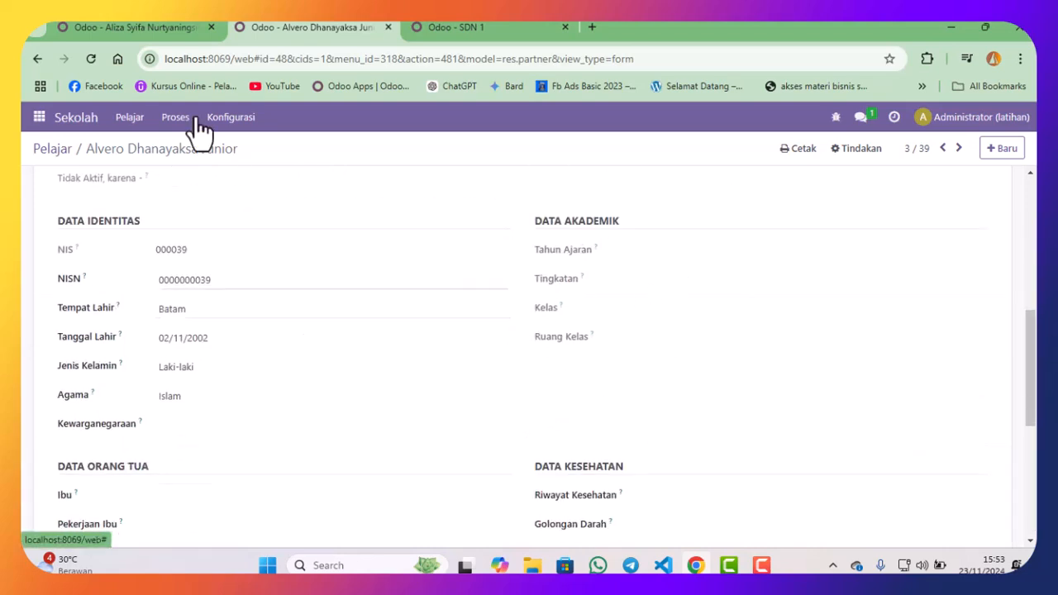
left_click(152, 28)
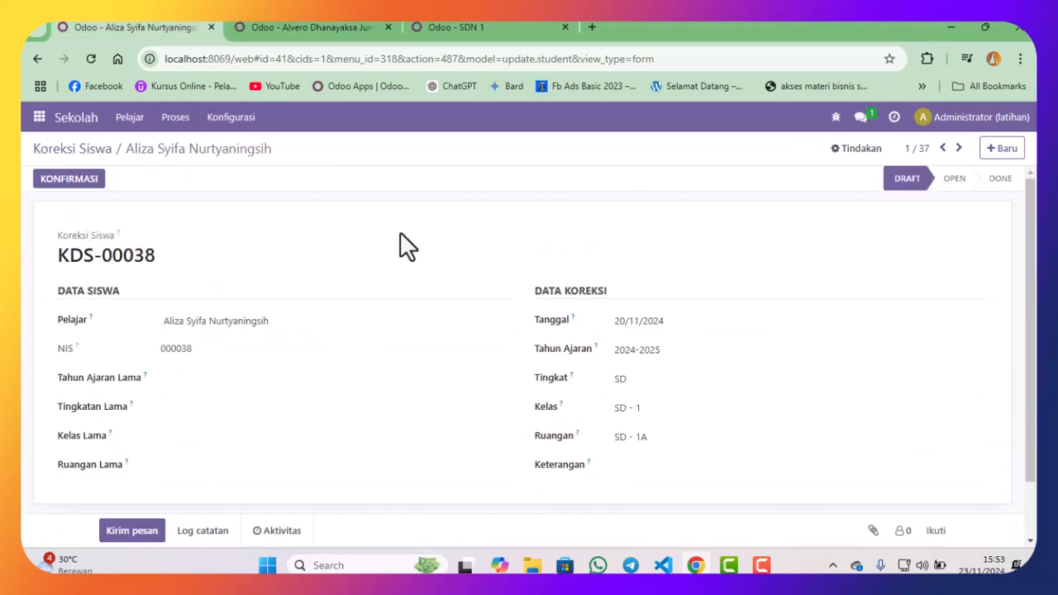
left_click(326, 26)
scroll(735, 257, "up", 5)
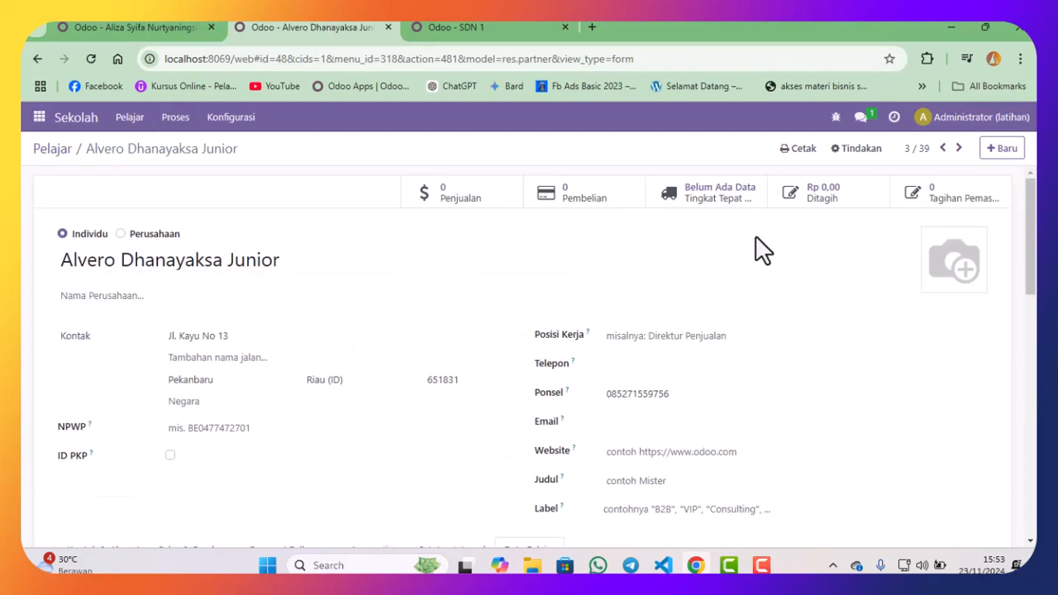
left_click(434, 29)
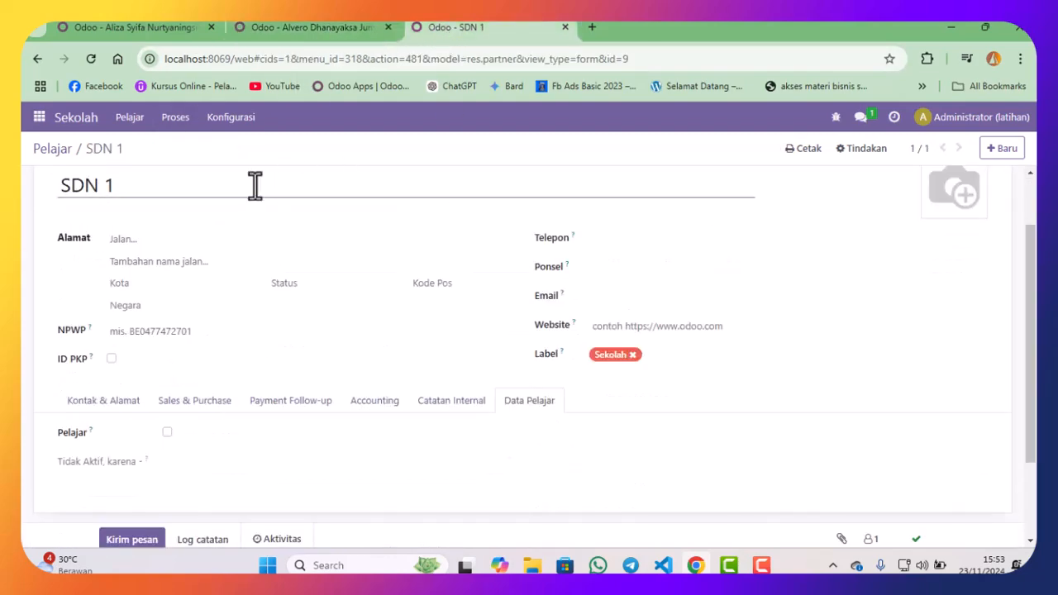
scroll(269, 172, "up", 3)
left_click(300, 31)
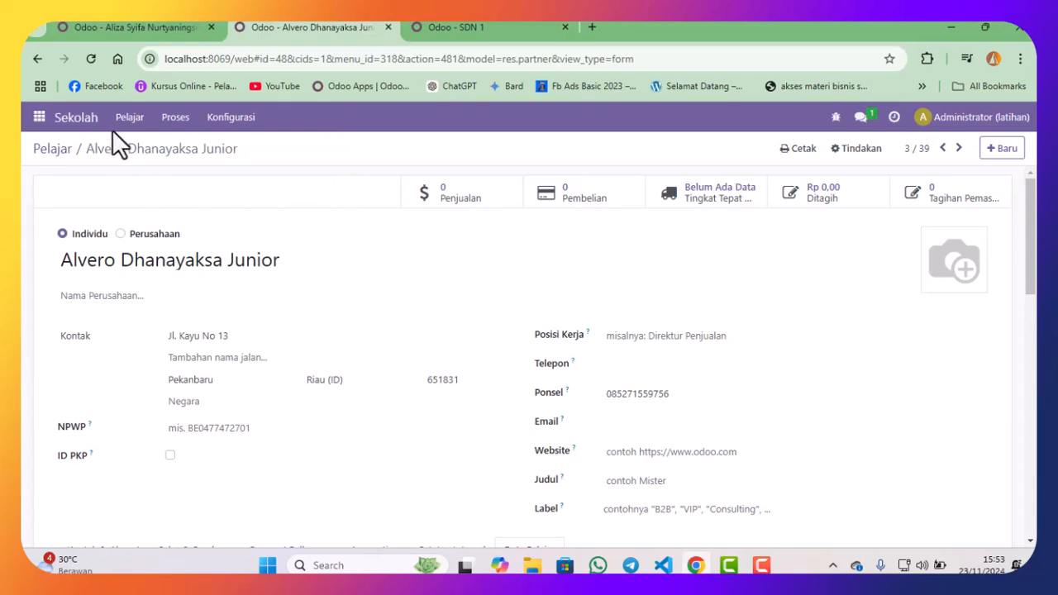
- Return to the Sekolah app's student cards and open the second student's record alongside the correction in the other browser tab
left_click(39, 118)
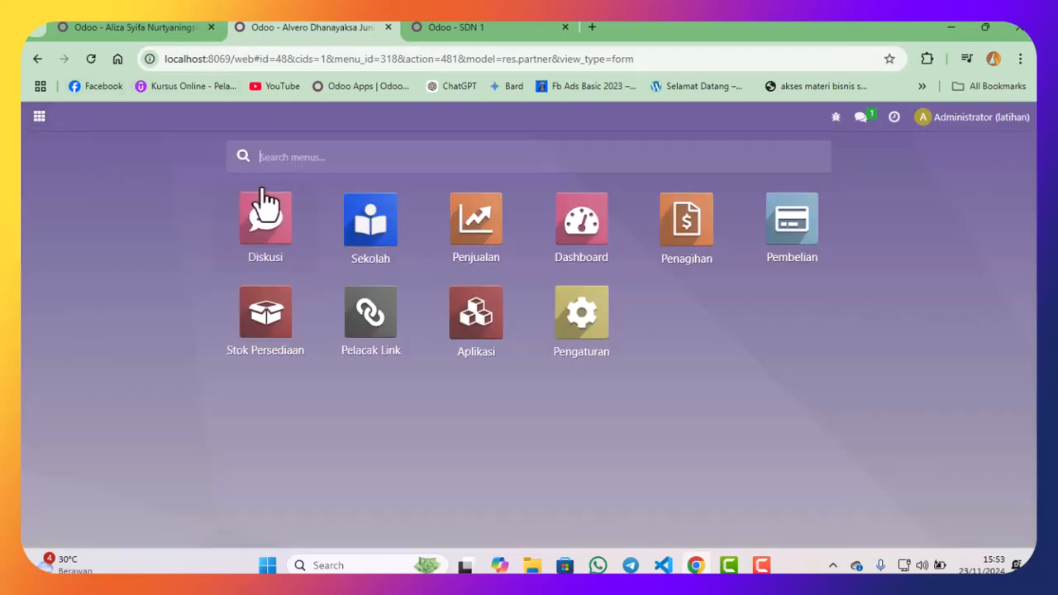
left_click(395, 236)
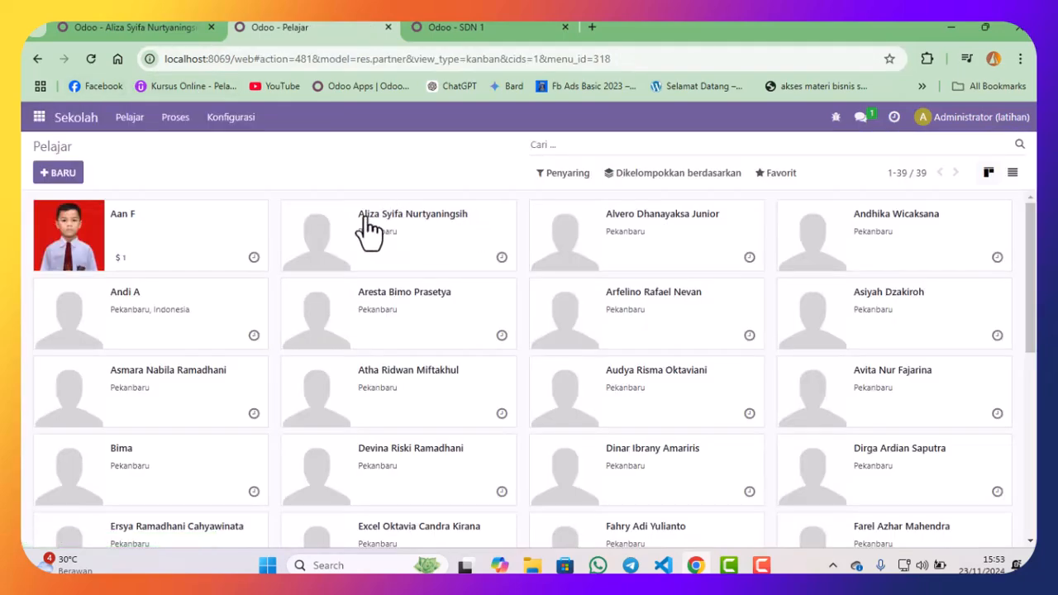
left_click(455, 235)
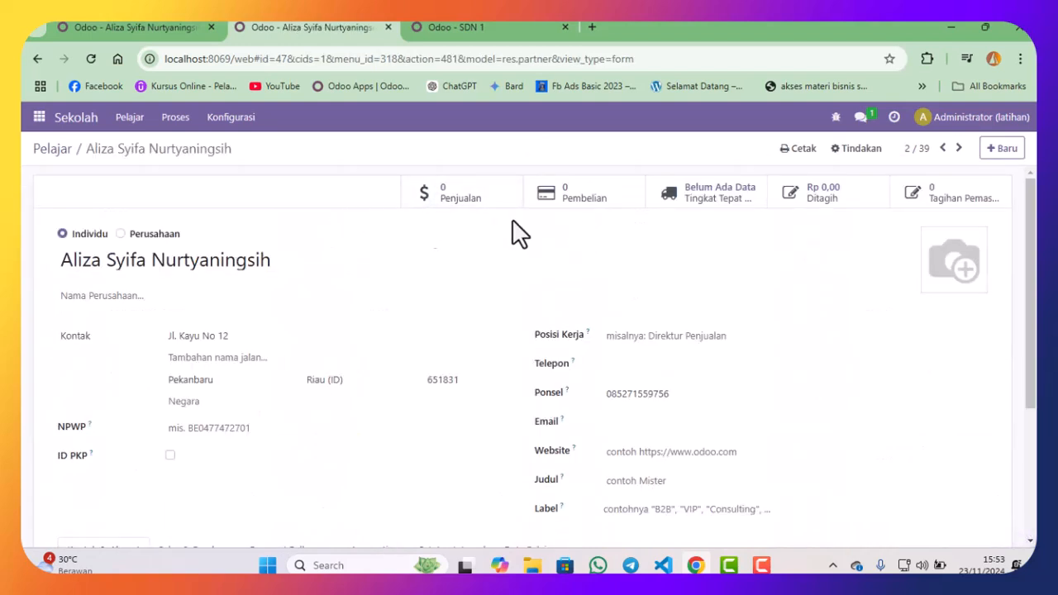
- Open the Koreksi Siswa list, examine the first correction record KDS-00038 and return to the list
left_click(174, 124)
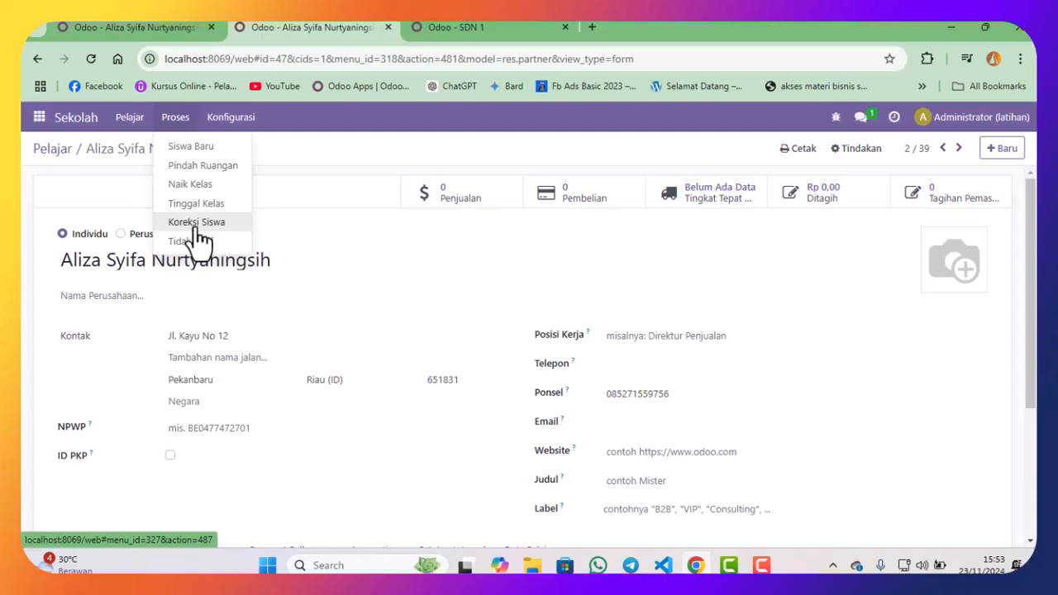
left_click(197, 223)
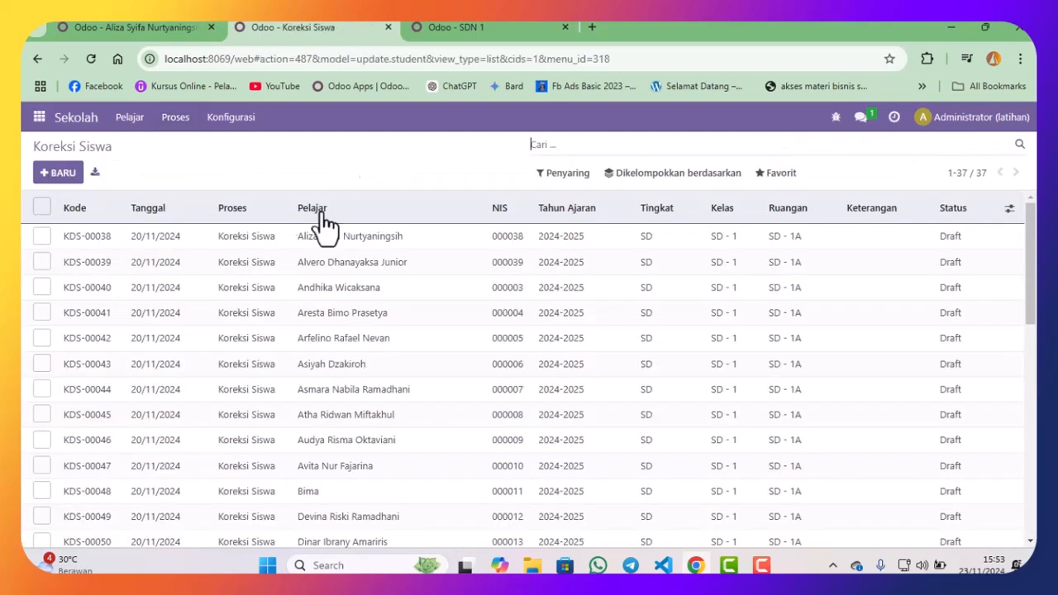
left_click(298, 236)
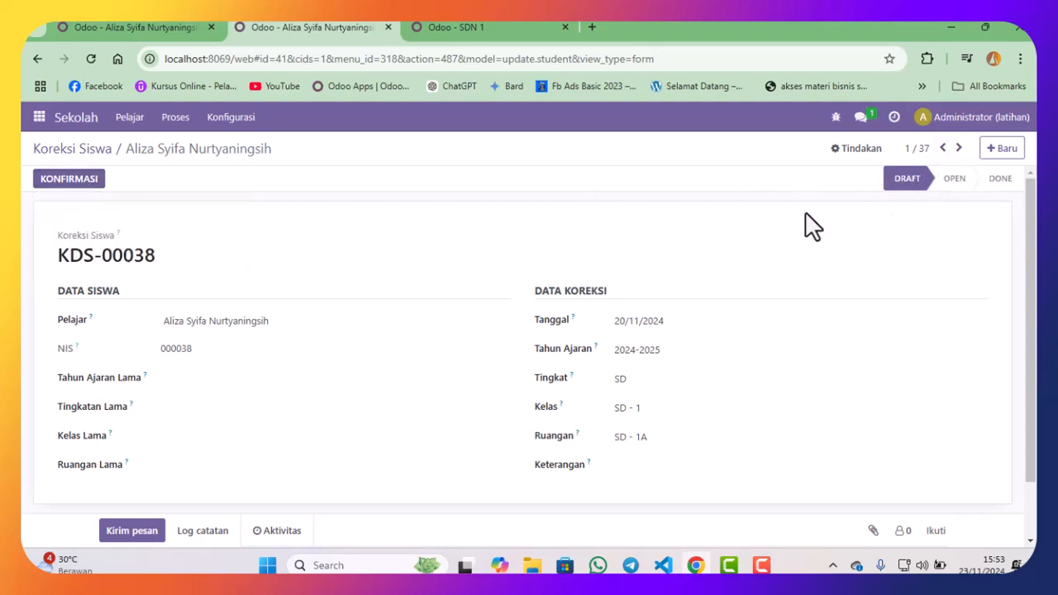
left_click(101, 157)
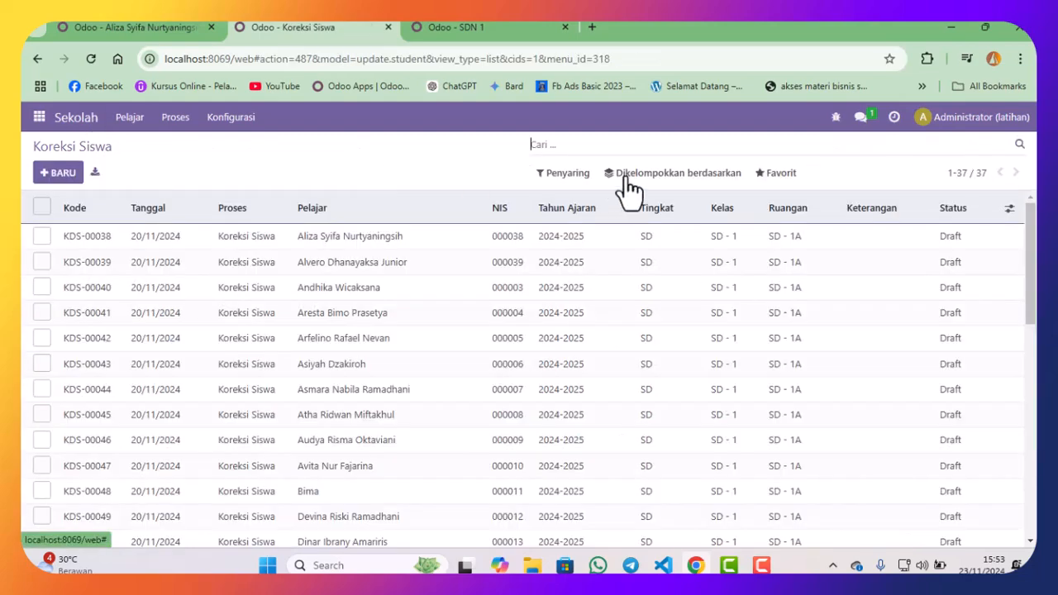
- Approve all listed student corrections at once with Setujui Masal Pengoreksian, and switch to the browser tab showing correction KDS-00038
left_click(42, 208)
left_click(469, 174)
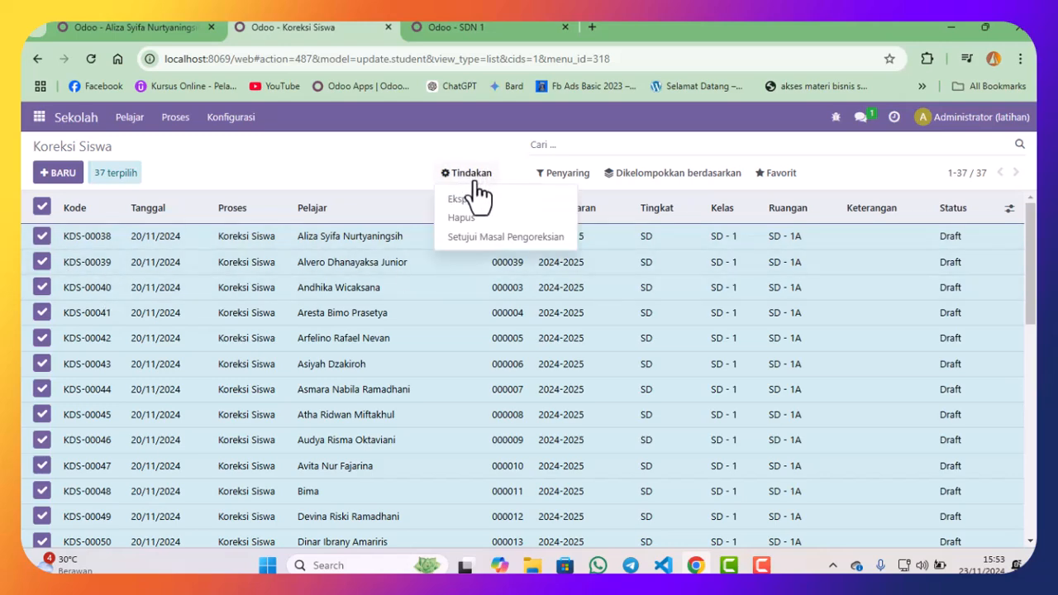
left_click(500, 237)
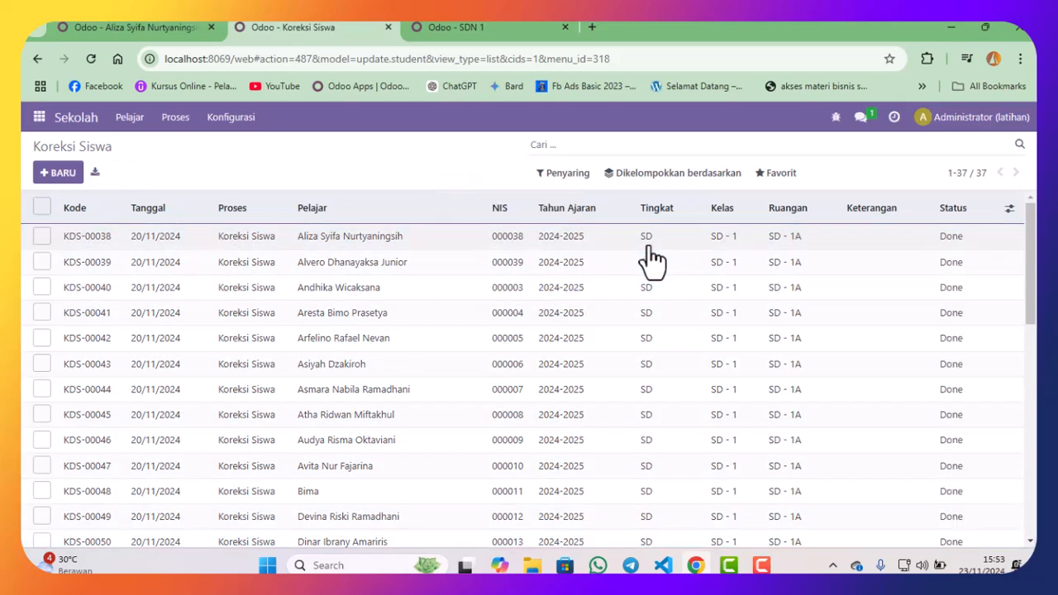
left_click(107, 26)
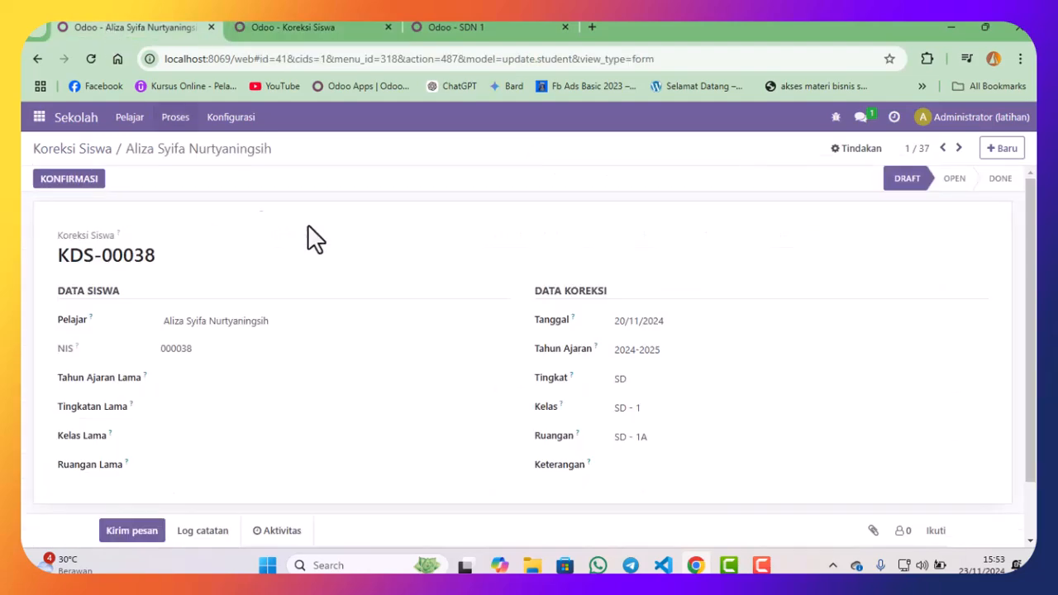
- Open the record of the student being corrected from the Pelajar list and review its Data Pelajar identity and academic data
scroll(876, 240, "down", 1)
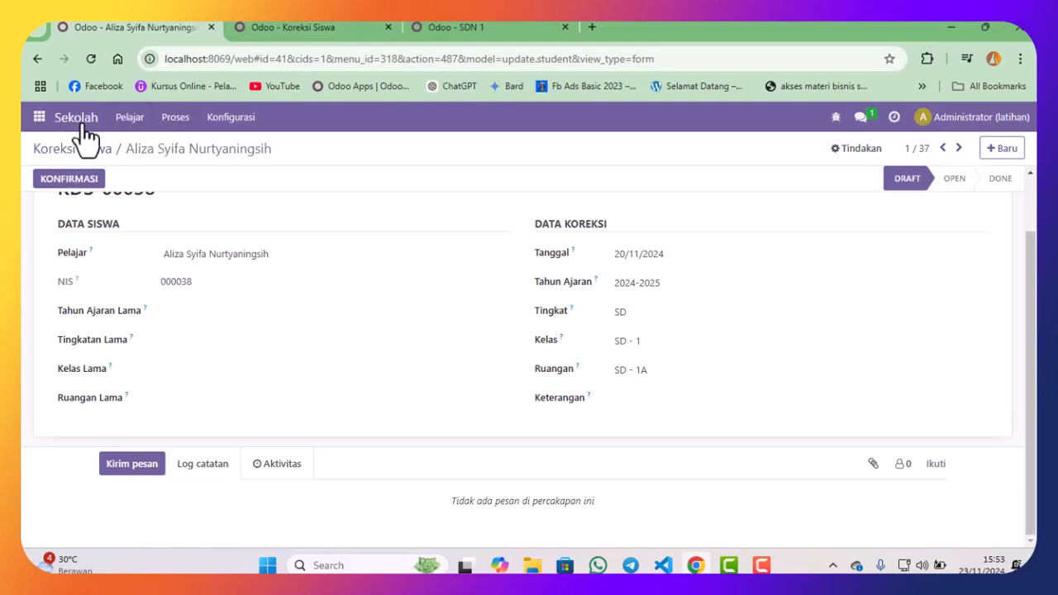
left_click(125, 119)
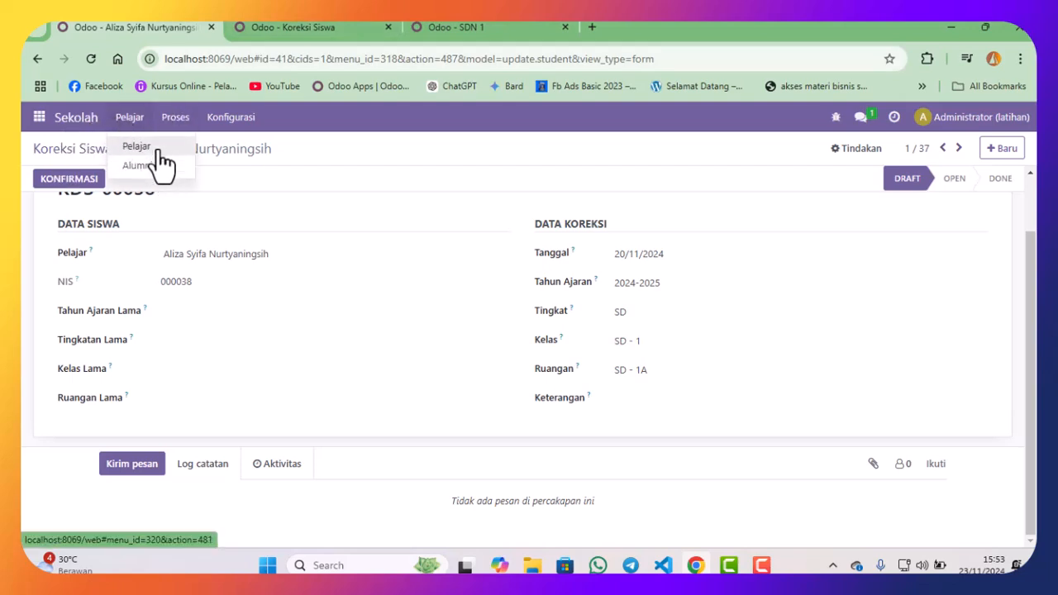
left_click(157, 154)
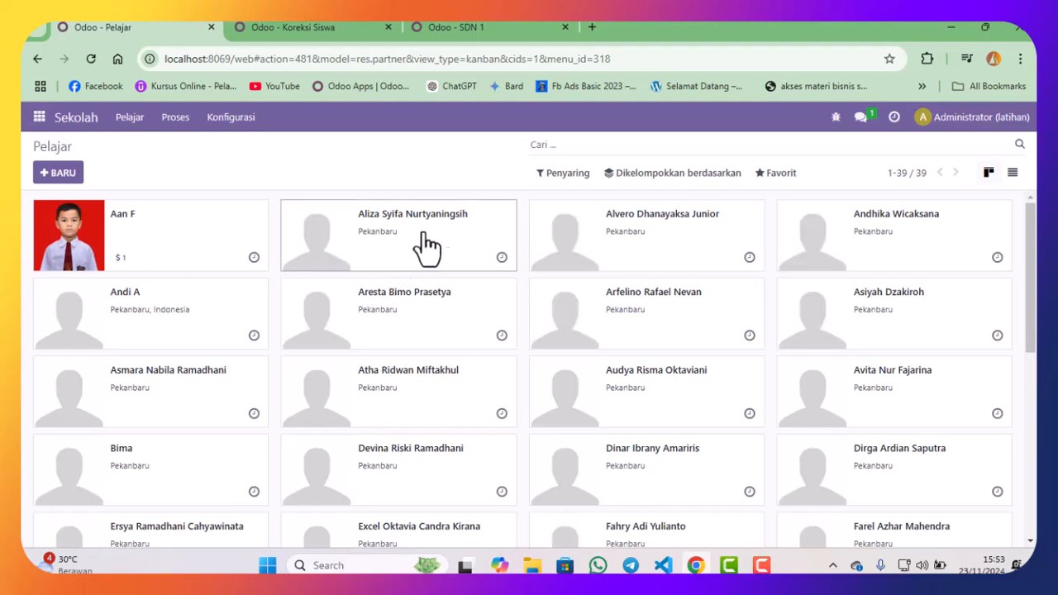
left_click(419, 232)
scroll(595, 371, "down", 3)
left_click(541, 339)
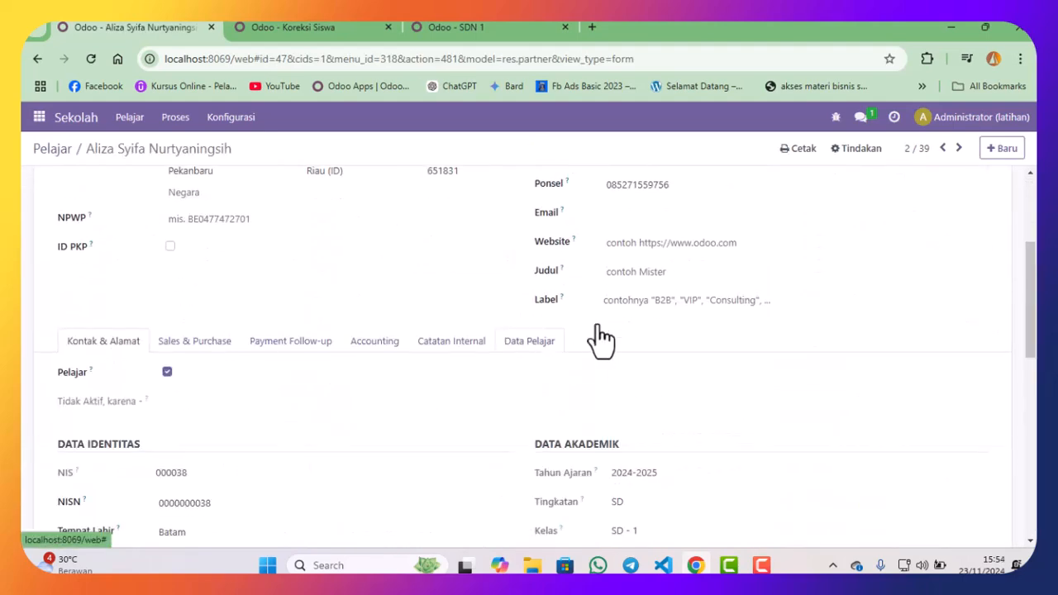
scroll(755, 306, "down", 3)
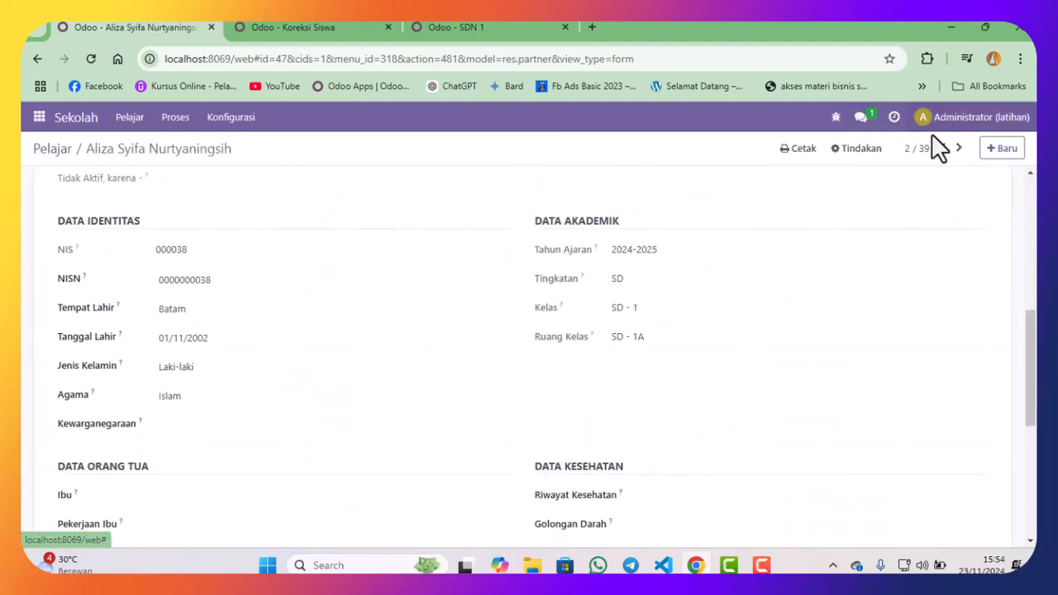
- Page through the following student records to check their academic data, and return to the Pelajar list
left_click(956, 149)
left_click(956, 149)
left_click(956, 149)
left_click(956, 149)
left_click(956, 149)
left_click(957, 149)
left_click(957, 148)
left_click(957, 149)
left_click(957, 148)
left_click(39, 151)
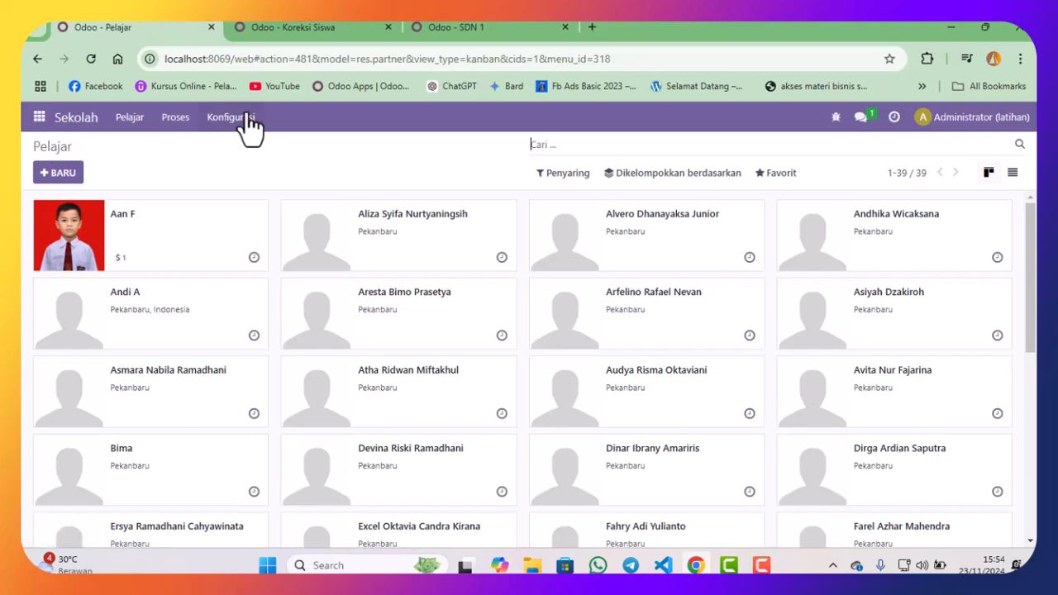
- Switch to the Penjualan module and open its Recurring Orders list
left_click(38, 118)
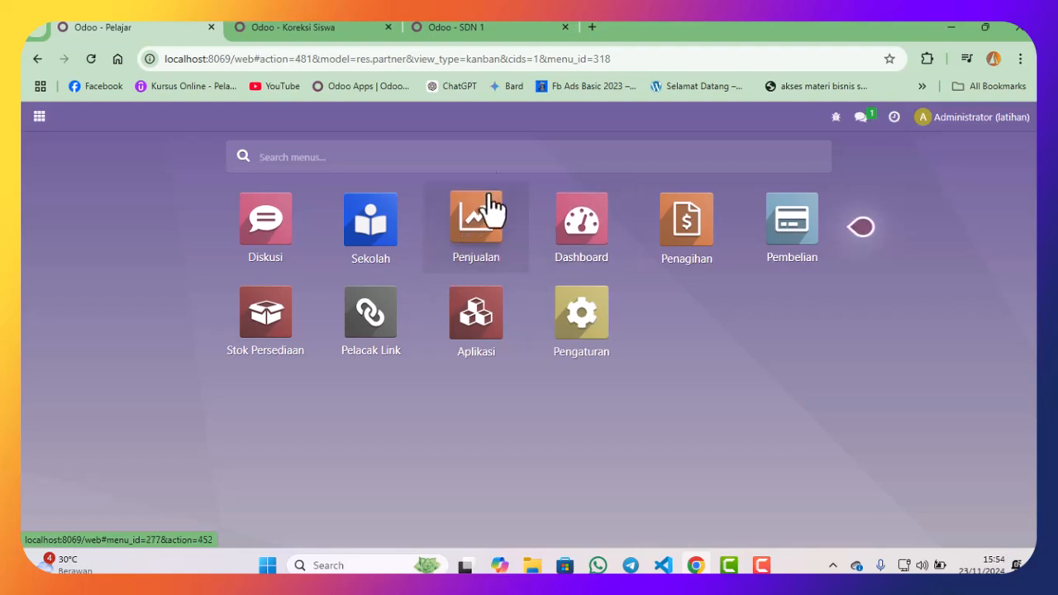
left_click(480, 235)
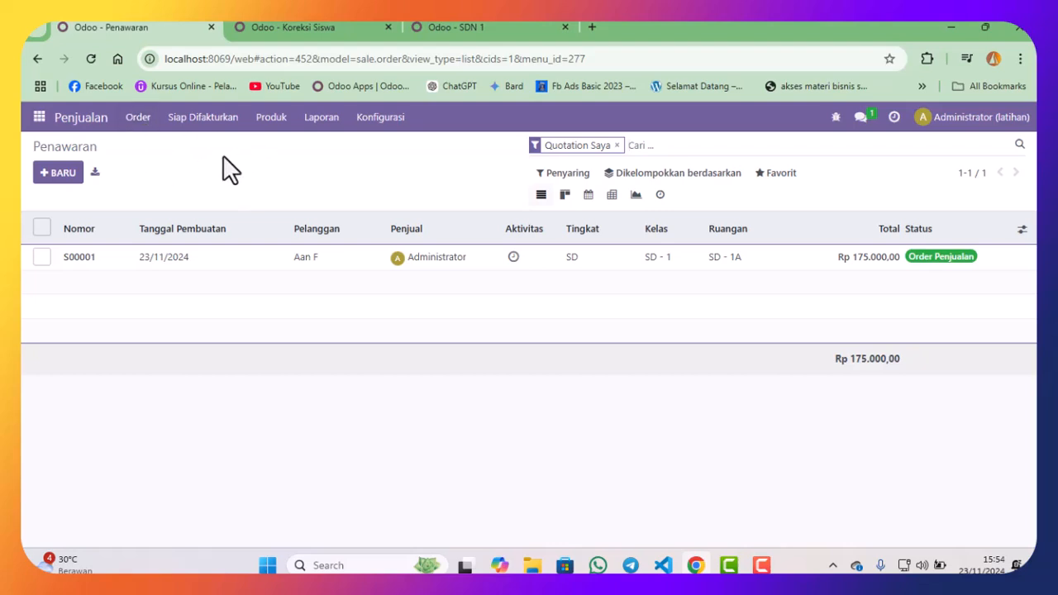
left_click(203, 117)
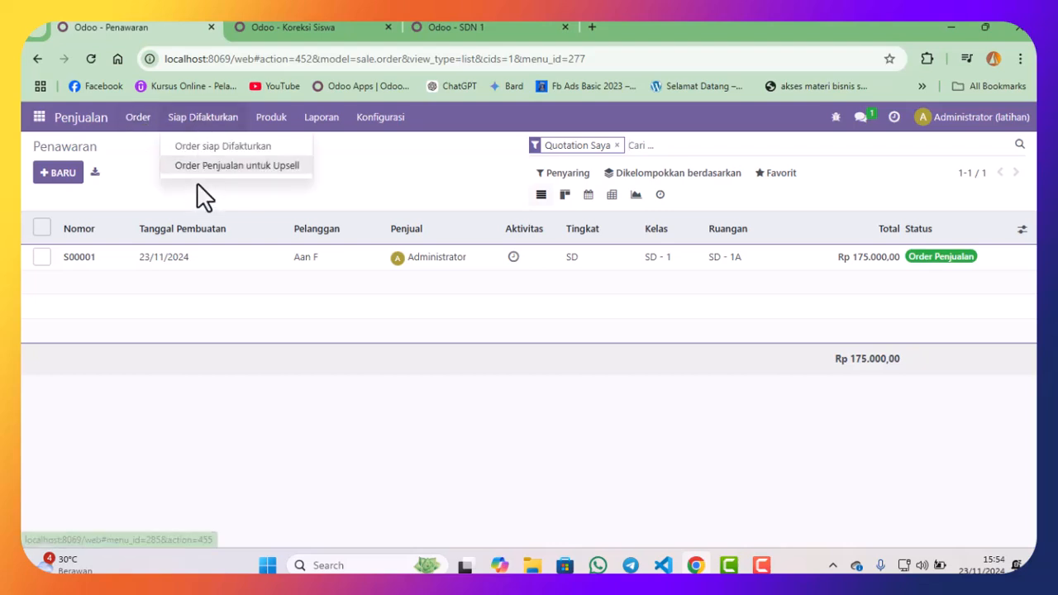
left_click(138, 117)
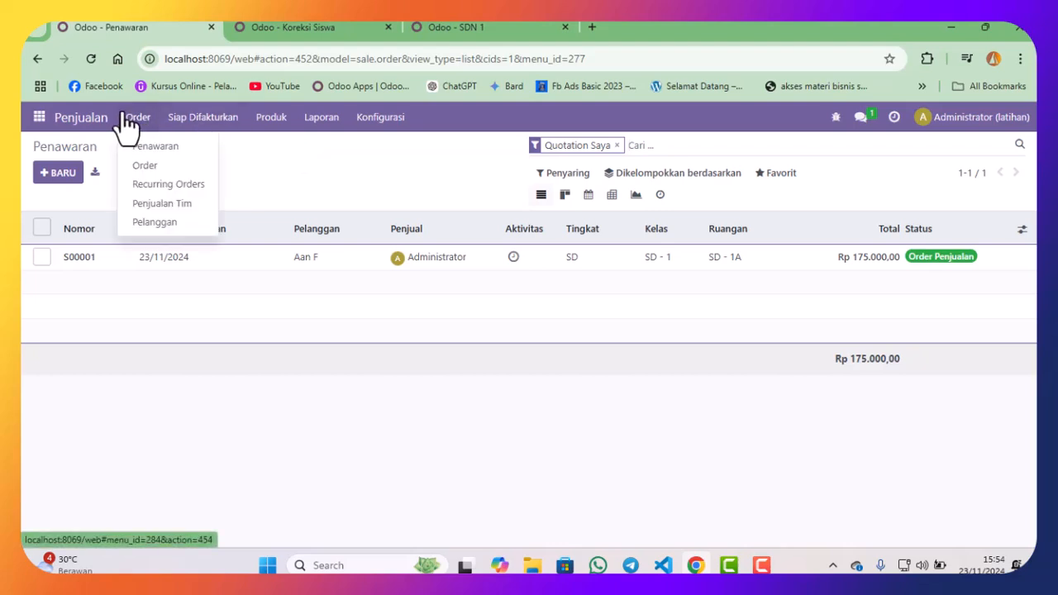
left_click(166, 189)
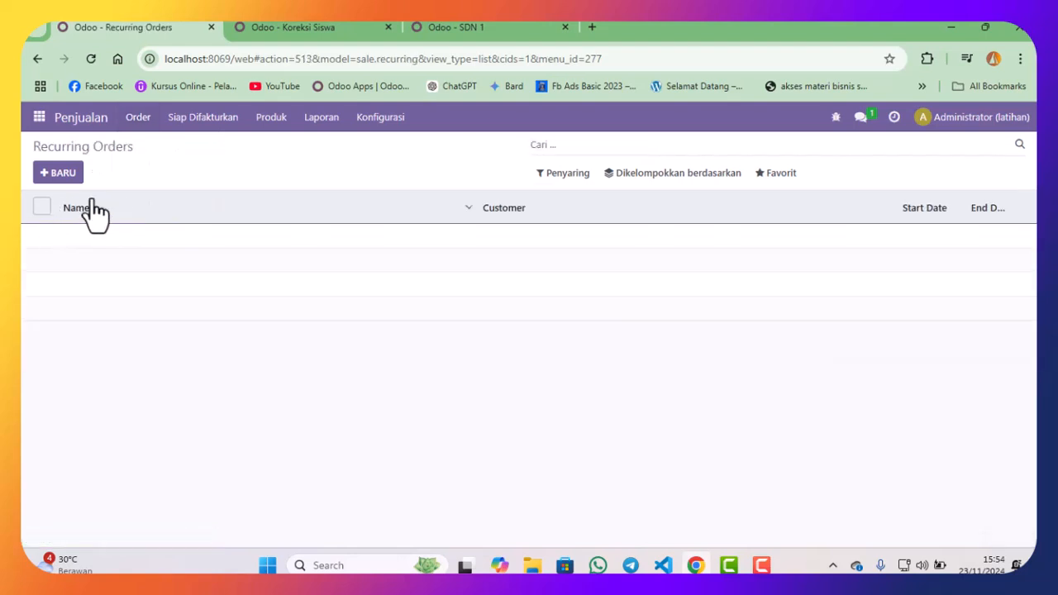
left_click(55, 173)
left_click(169, 327)
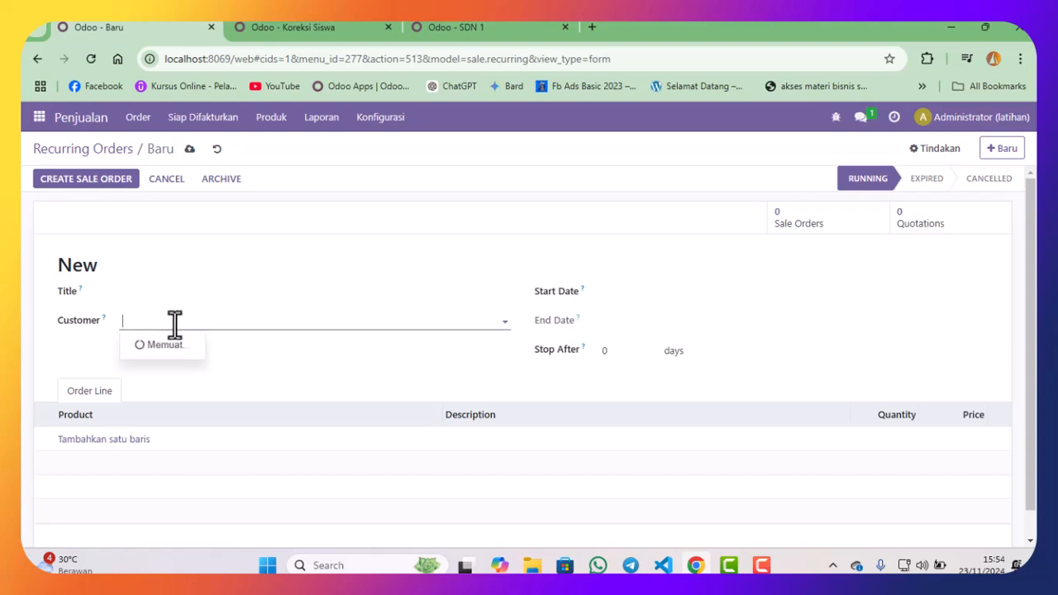
left_click(225, 227)
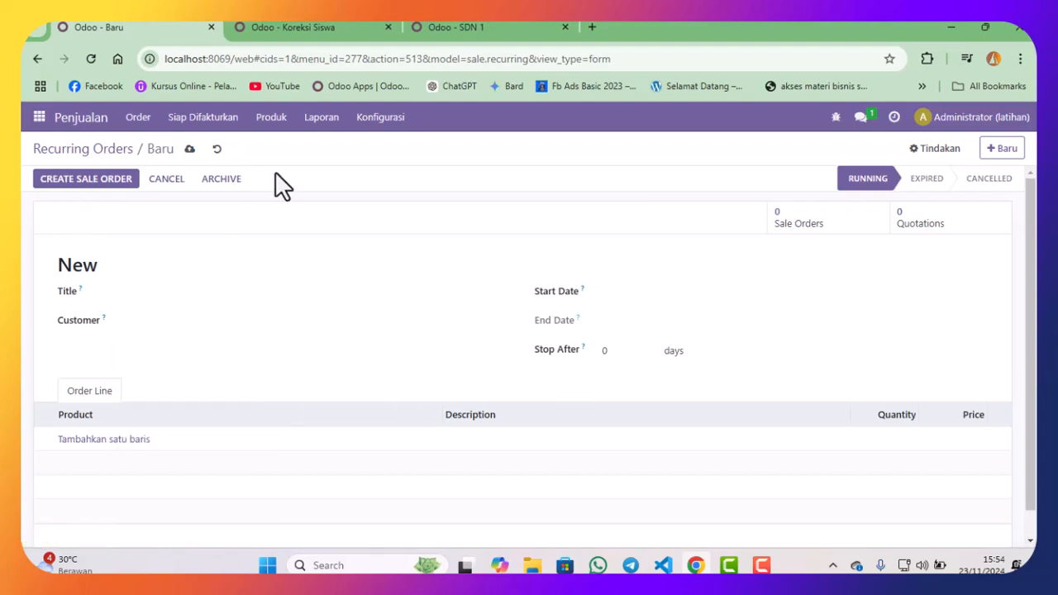
left_click(98, 149)
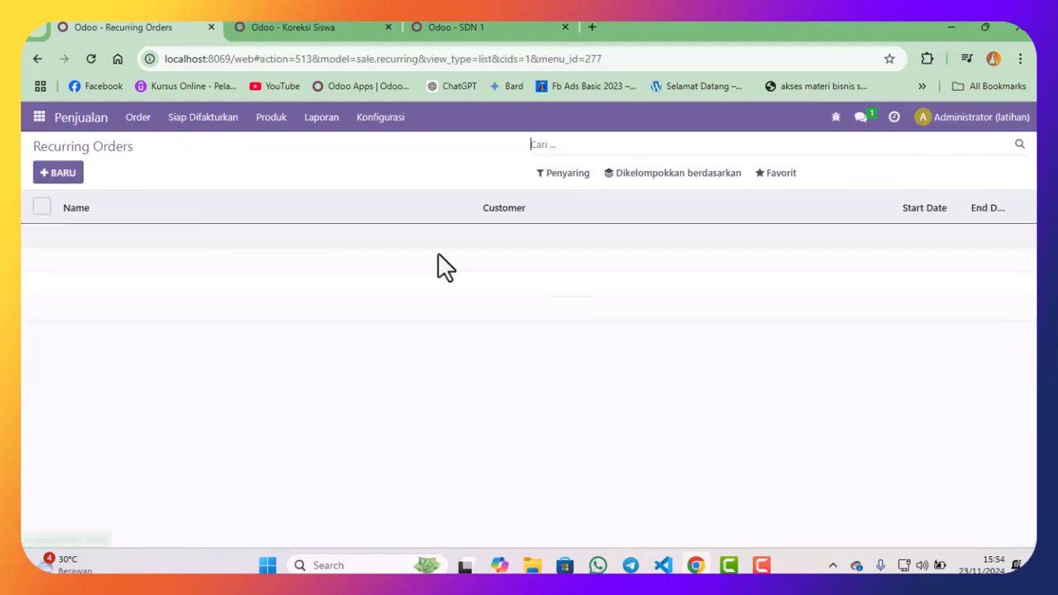
- Start a record import for Recurring Orders and upload the file "Sale Order Recurring (sale.recurring).xlsx"
left_click(771, 175)
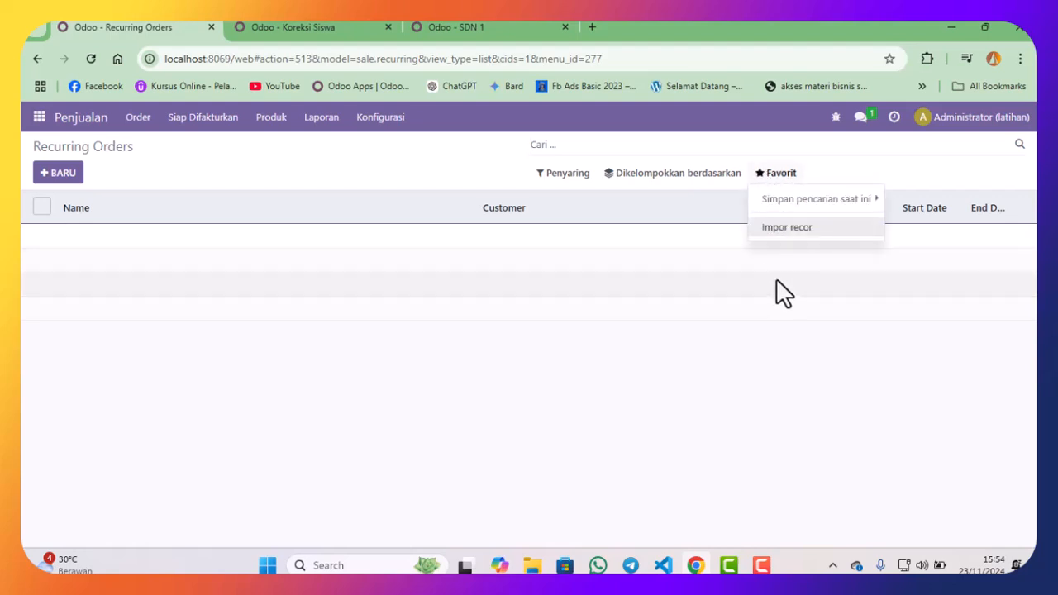
left_click(792, 228)
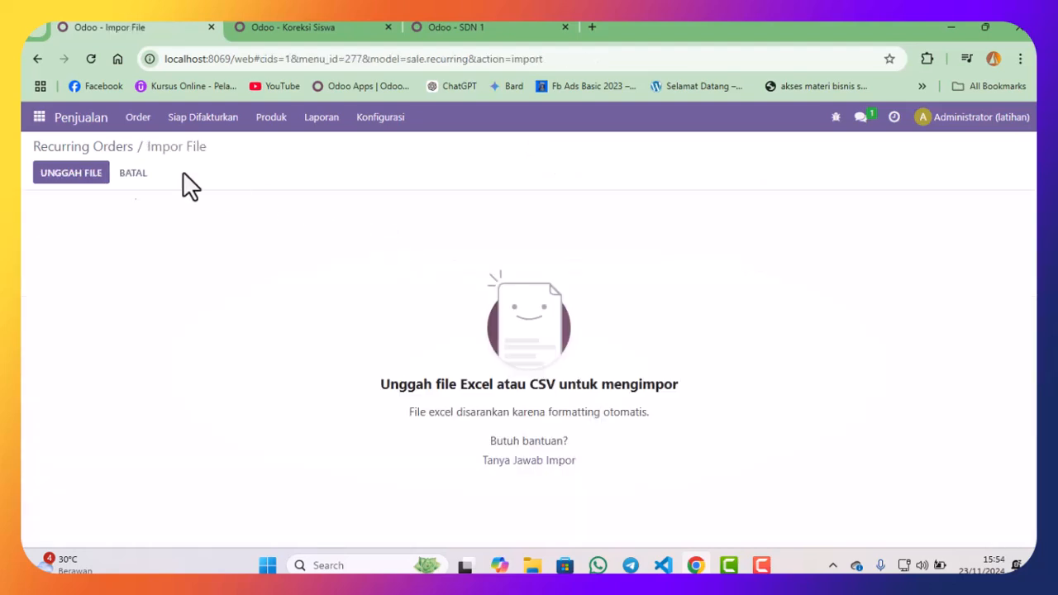
left_click(91, 172)
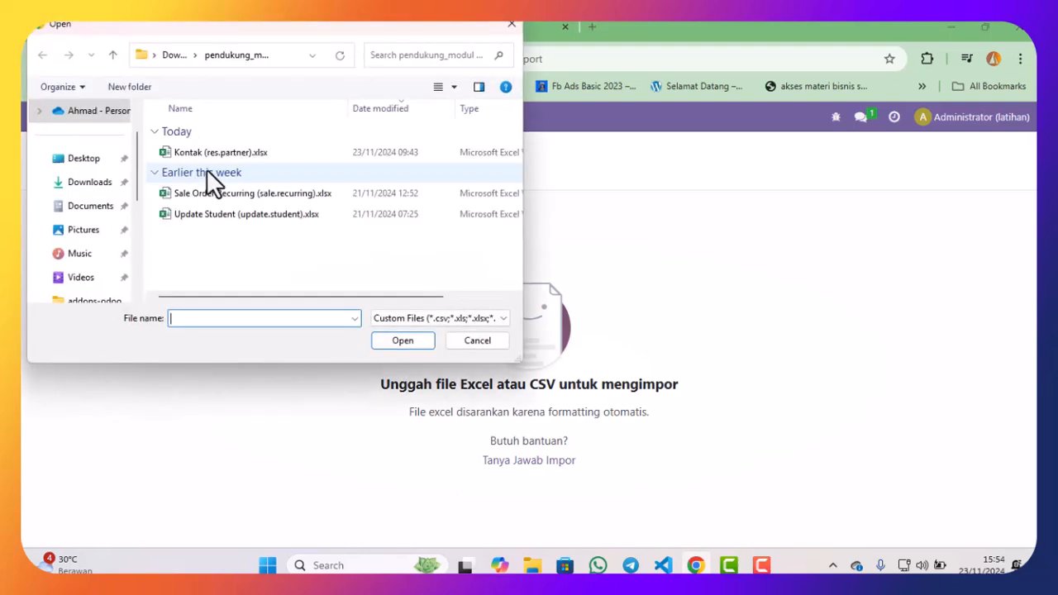
left_click(255, 194)
left_click(403, 340)
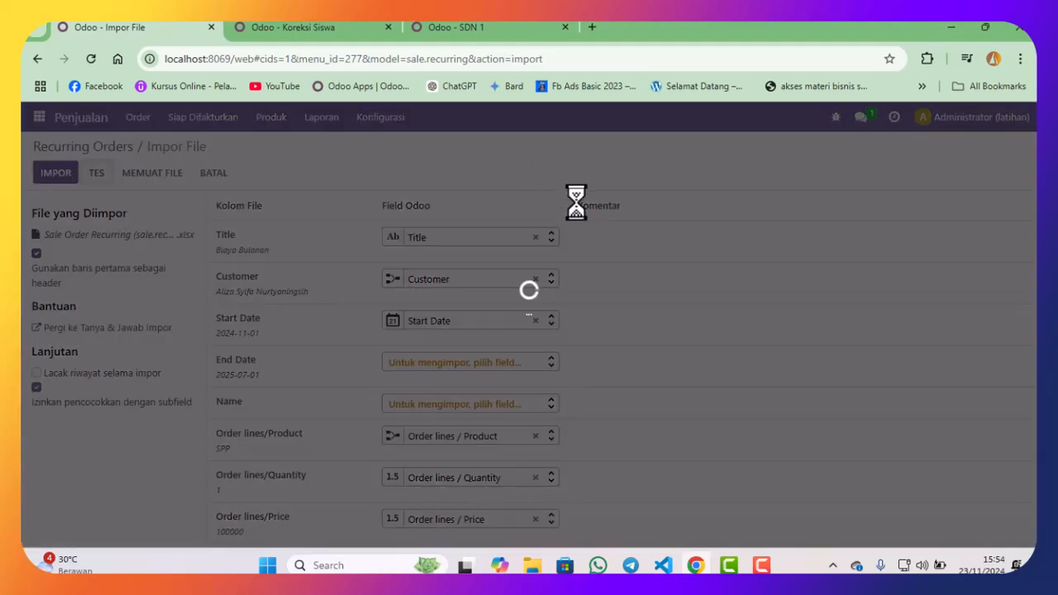
- Check the column mapping, test the uploaded file and import the recurring orders
scroll(573, 206, "down", 1)
scroll(571, 215, "up", 1)
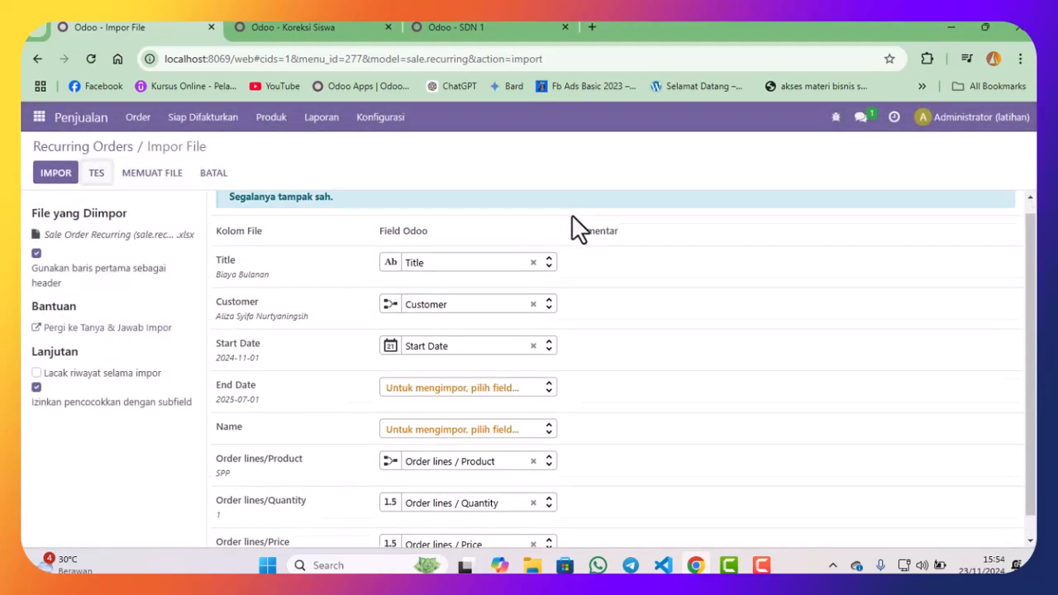
left_click(41, 175)
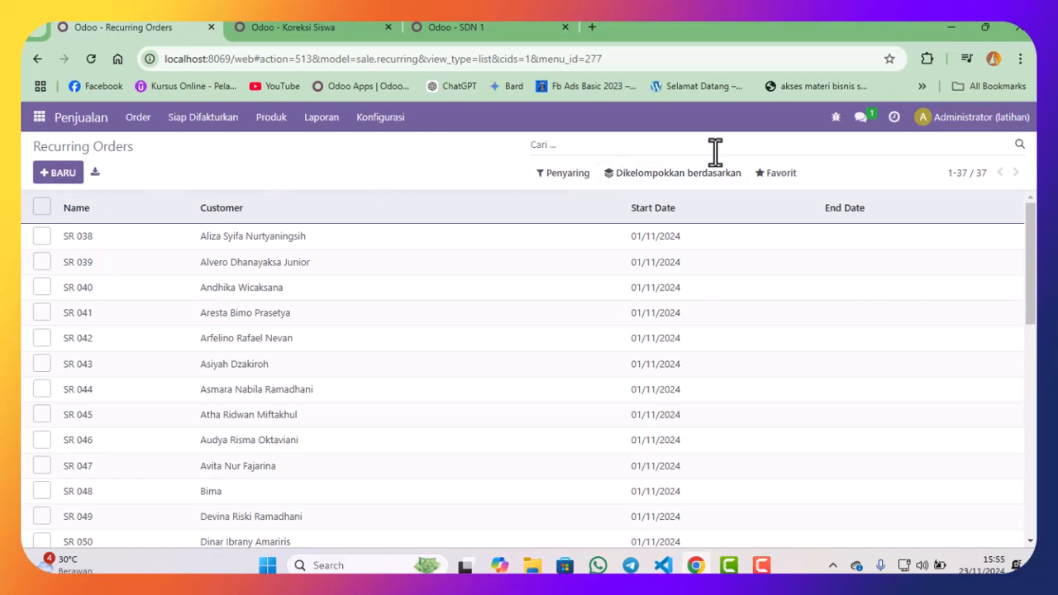
- Open the Penawaran list of sales quotations and remove the Quotation Saya filter
left_click(138, 121)
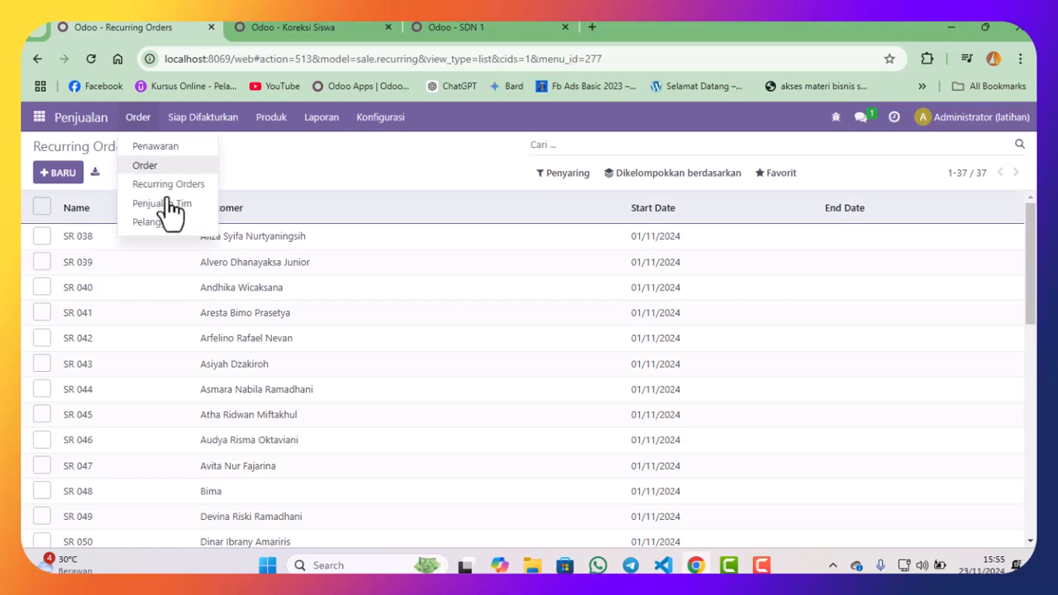
left_click(171, 150)
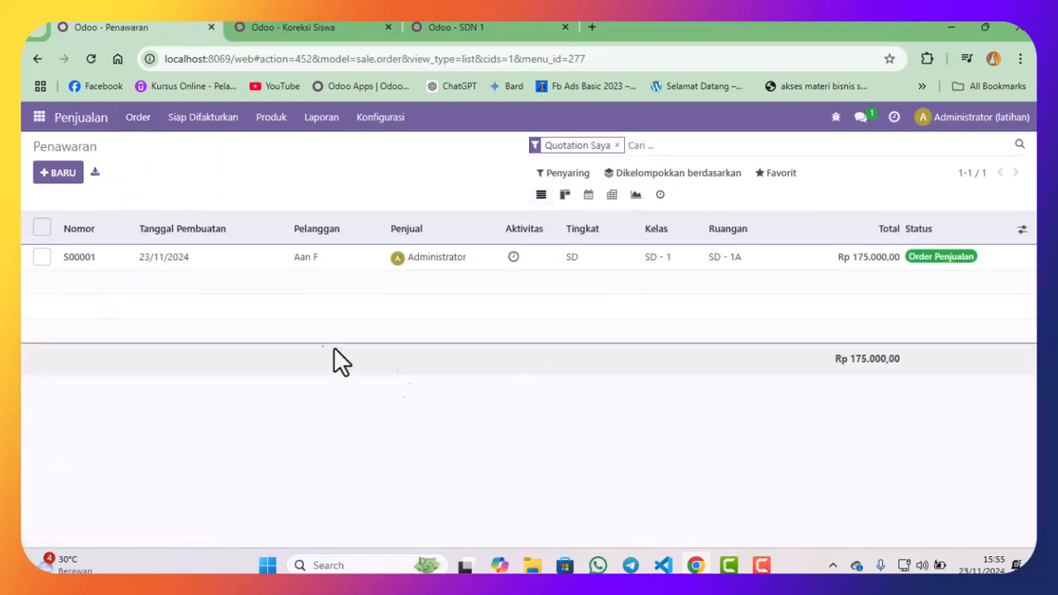
left_click(617, 145)
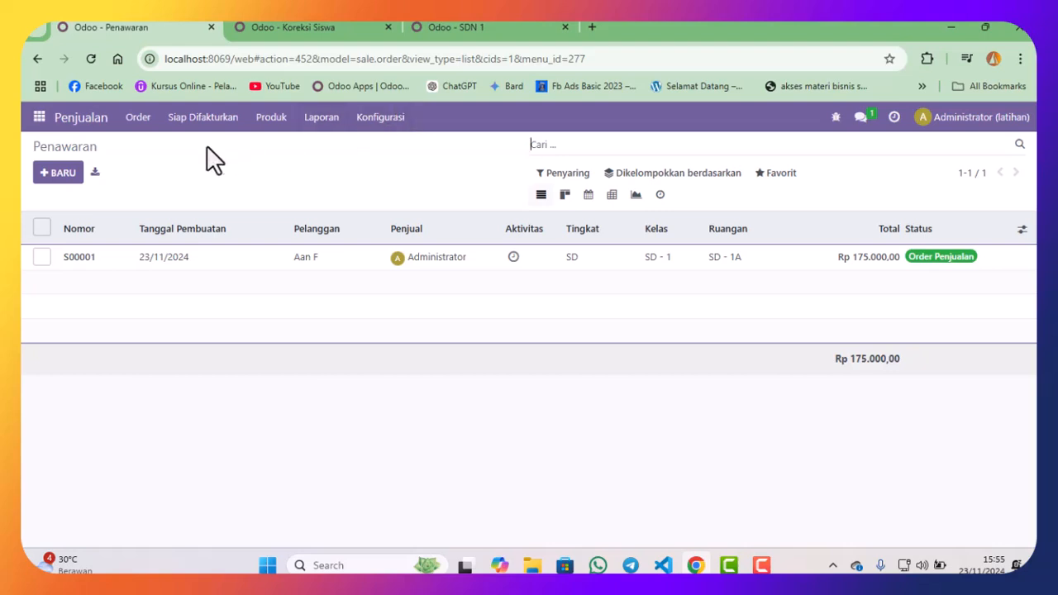
- On the Koreksi Siswa page, go to Pengaturan and open the technical list of scheduled actions (Action yang Dijadwalkan)
left_click(298, 31)
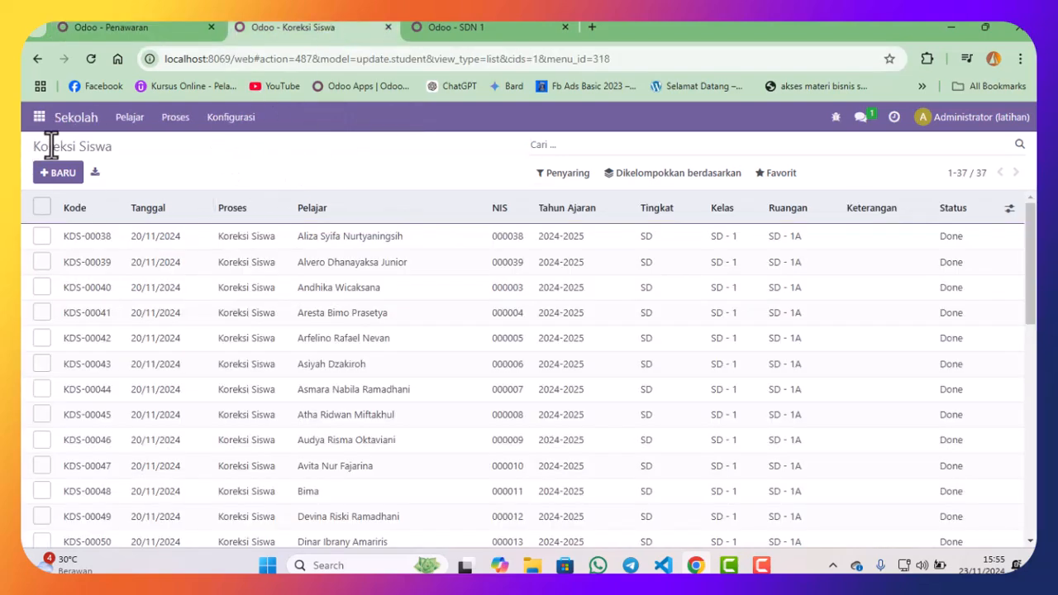
left_click(40, 118)
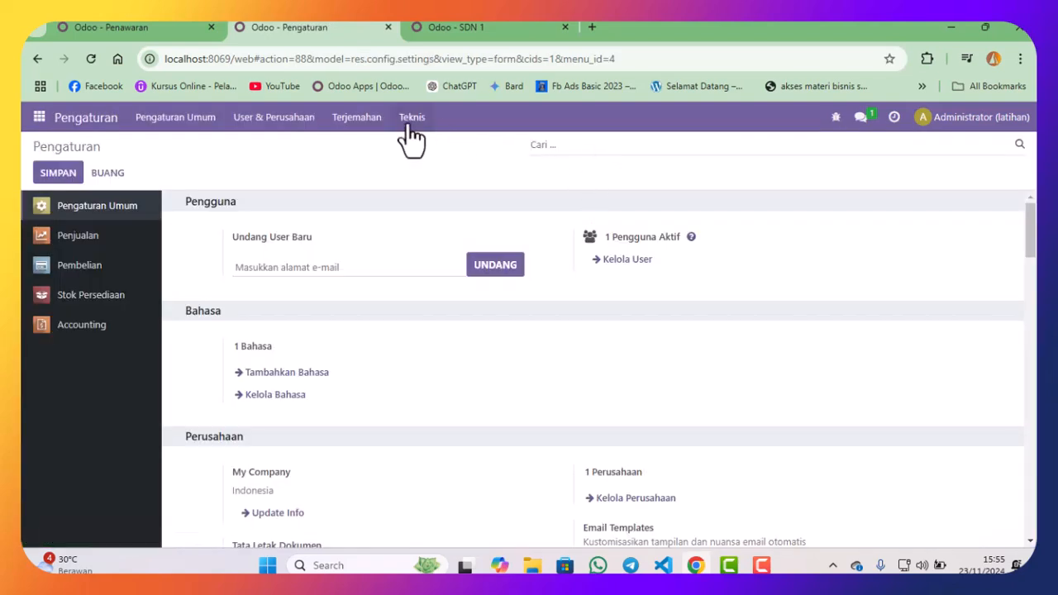
left_click(410, 121)
scroll(494, 386, "down", 5)
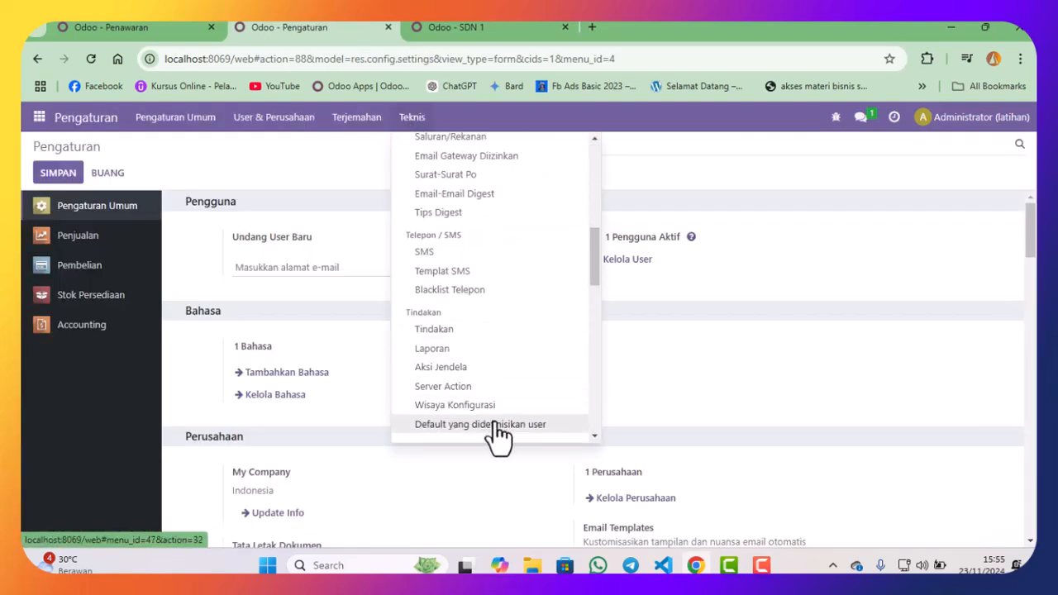
scroll(496, 413, "down", 3)
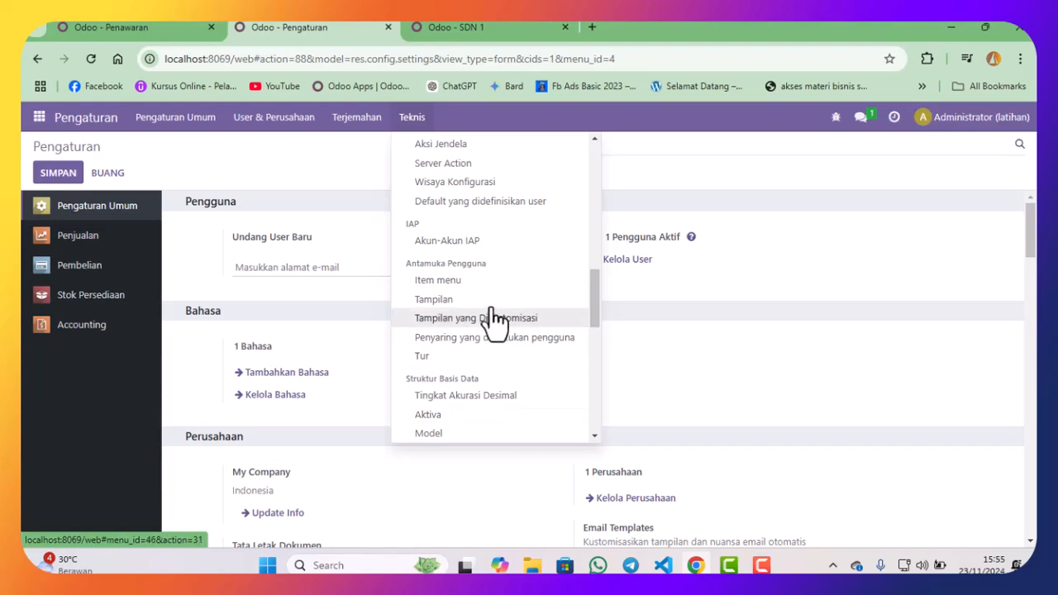
scroll(496, 336, "down", 1)
scroll(512, 364, "down", 4)
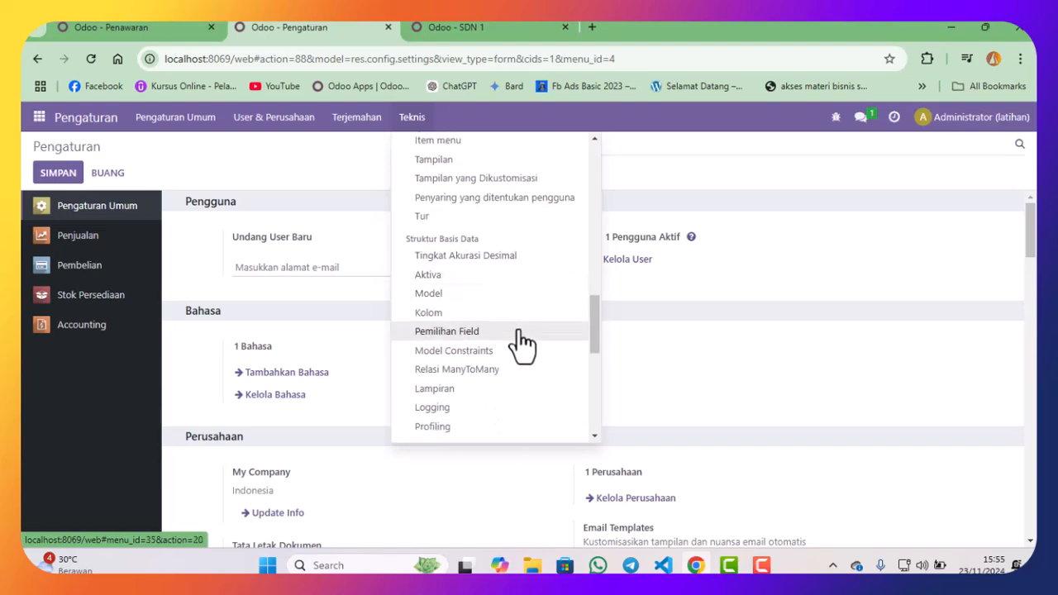
left_click(512, 383)
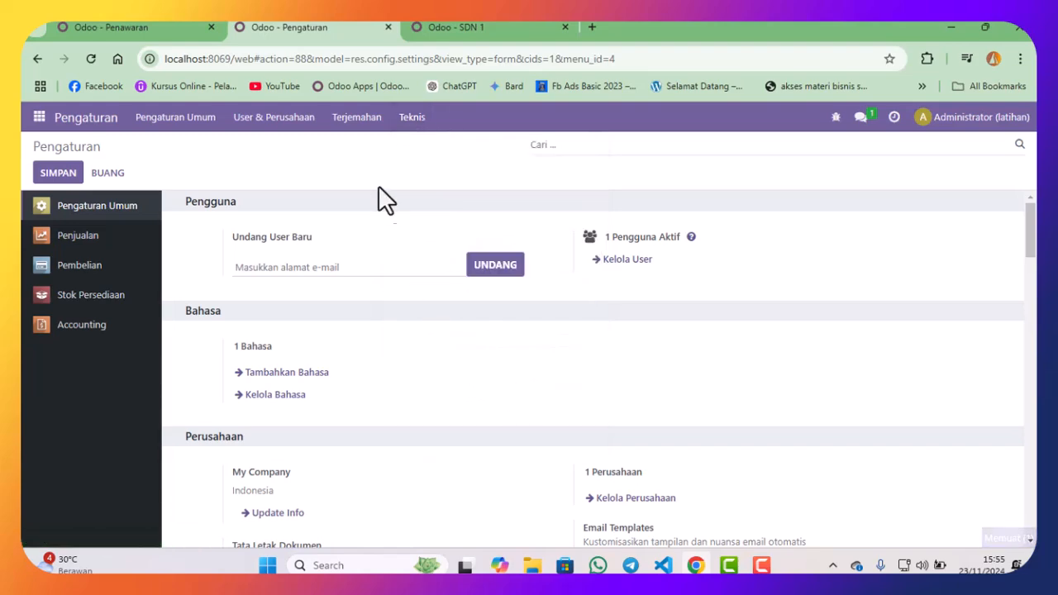
- Search the scheduled actions for "sale" and open the Sale Recurring action
left_click(629, 145)
type("sal")
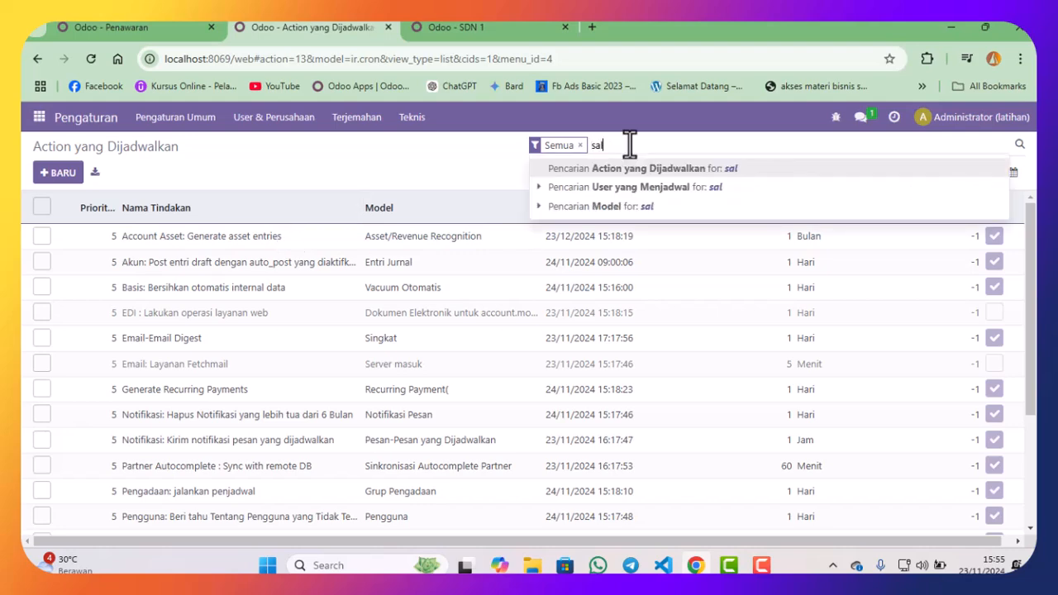
type("e")
key("Return")
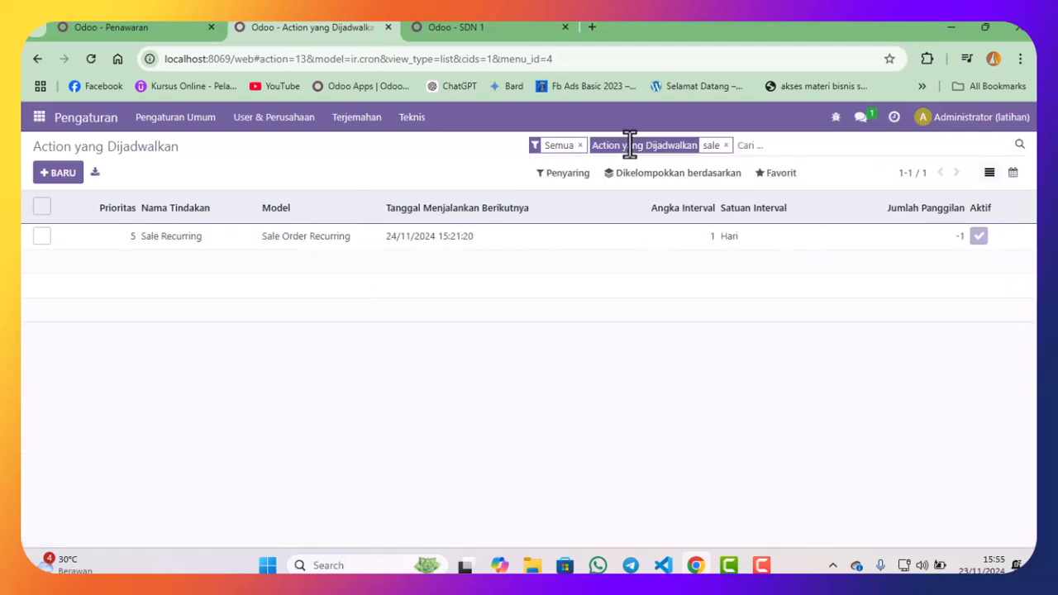
left_click(400, 239)
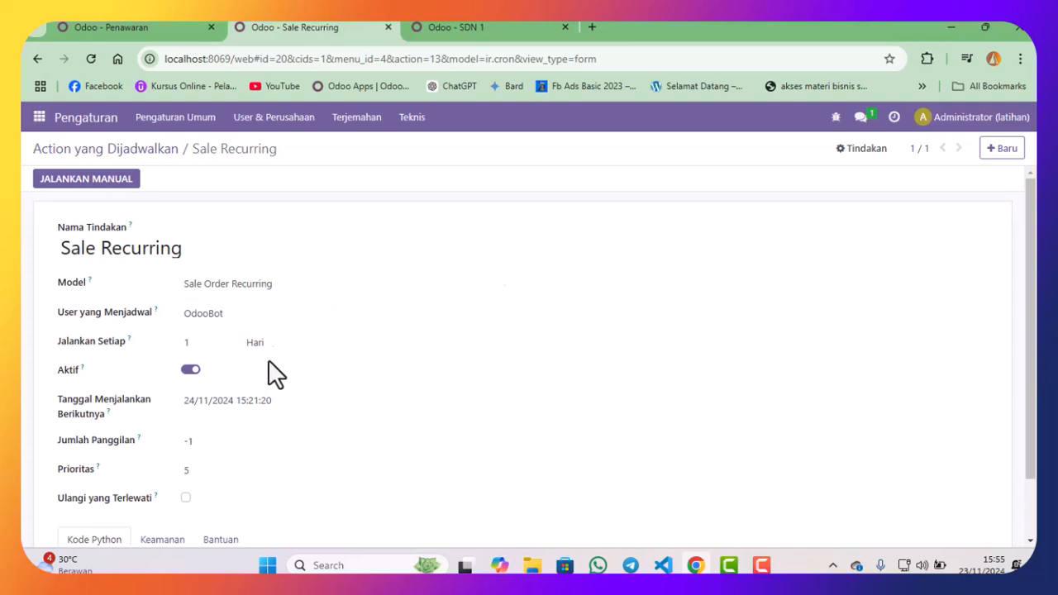
- Set the Jalankan Setiap interval unit of the Sale Recurring action to Bulan
scroll(304, 291, "down", 1)
scroll(303, 291, "down", 1)
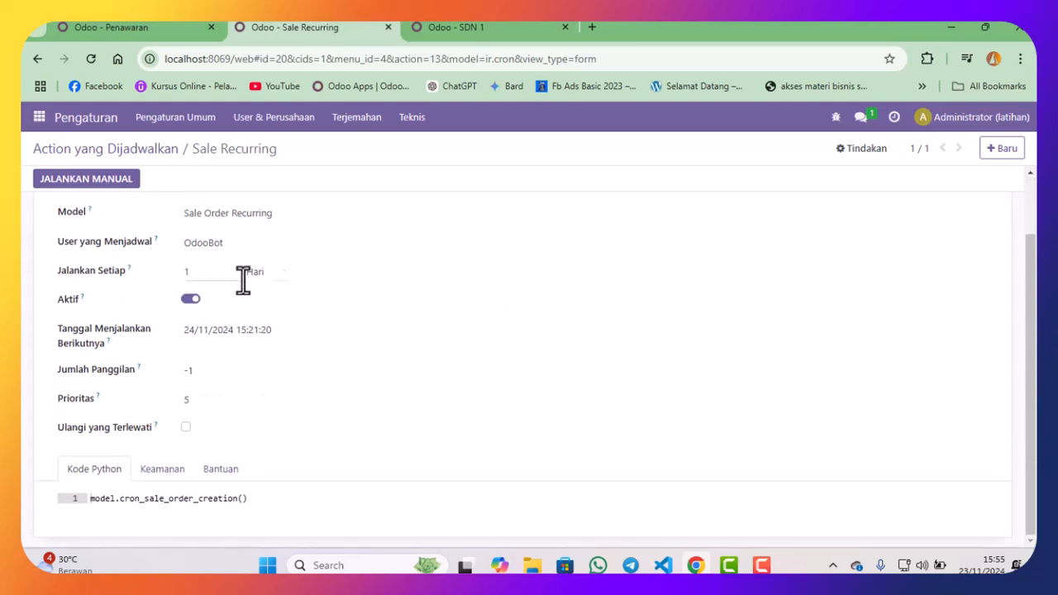
left_click(281, 272)
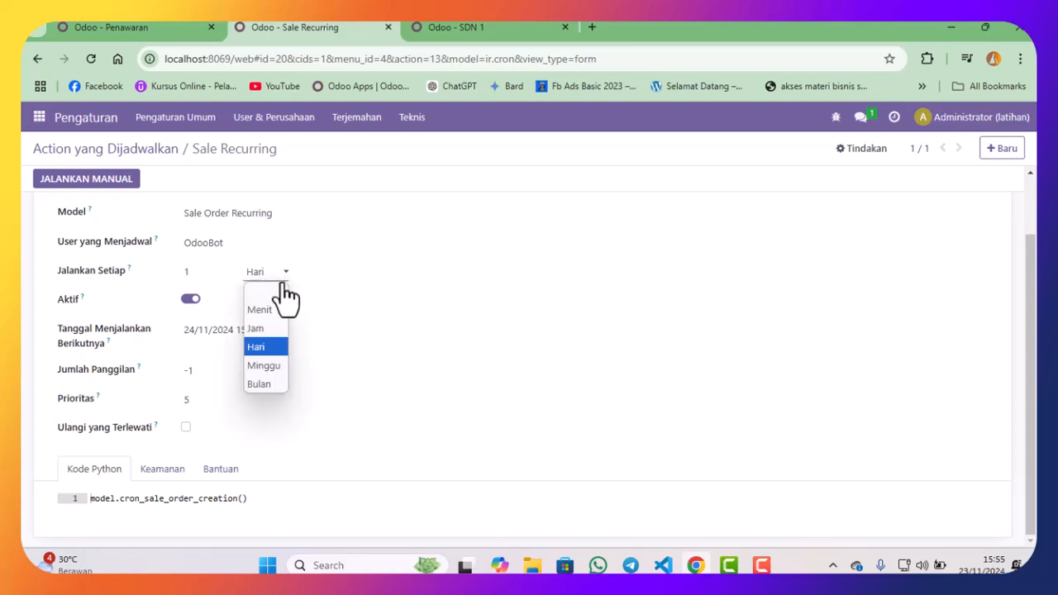
left_click(272, 384)
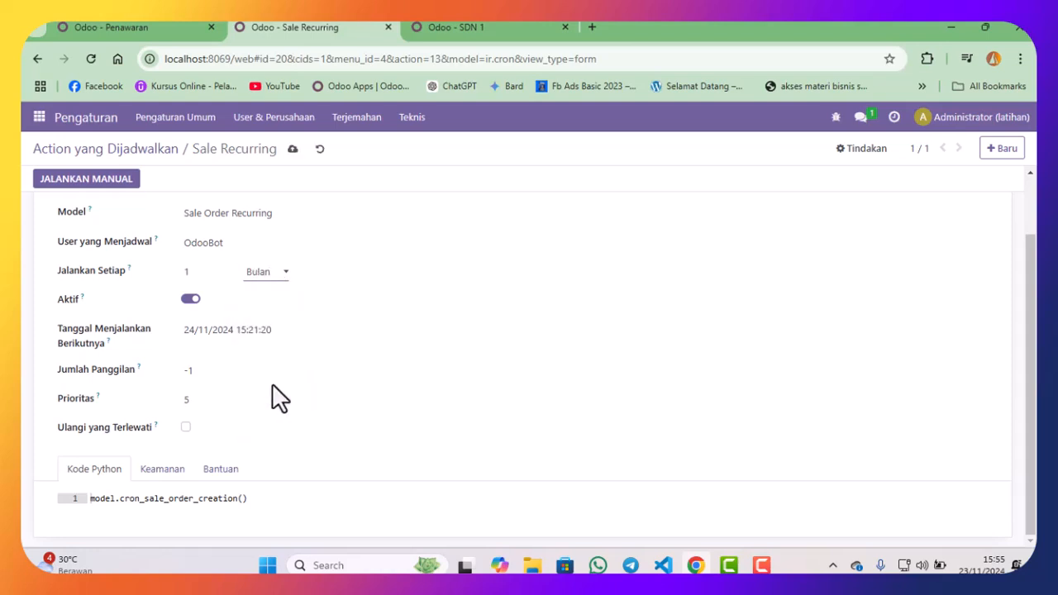
- Set the Sale Recurring action's Tanggal Menjalankan Berikutnya to 23/11/2024 15:57:20 and save the action
left_click(233, 335)
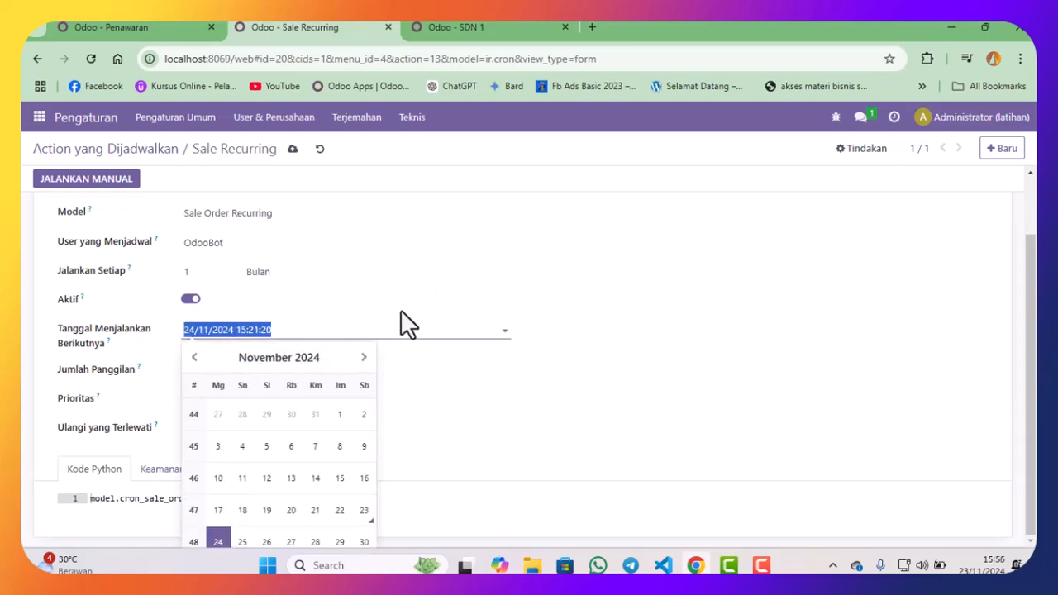
left_click(556, 263)
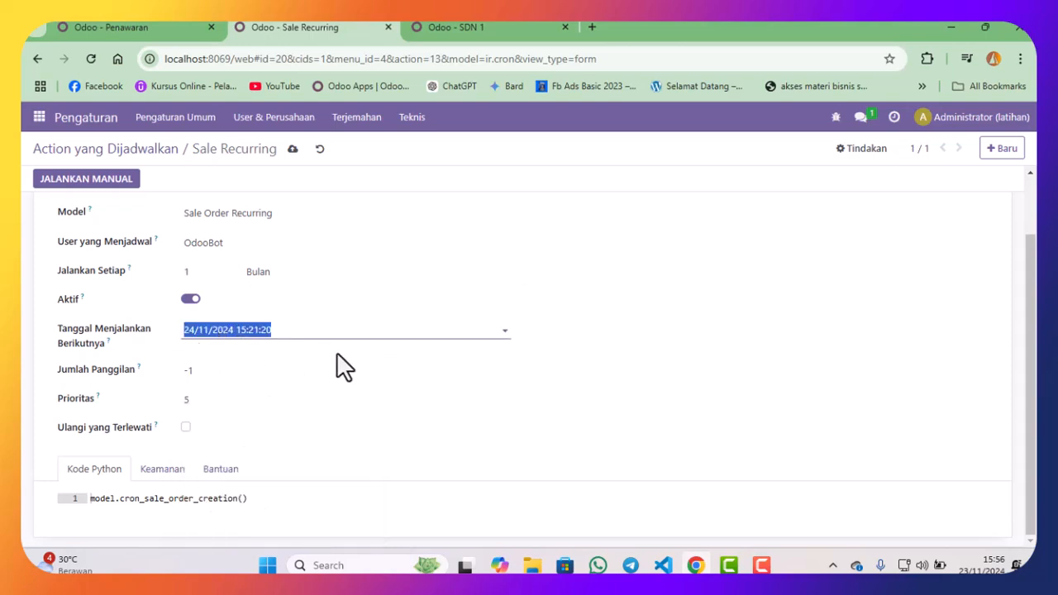
left_click(392, 338)
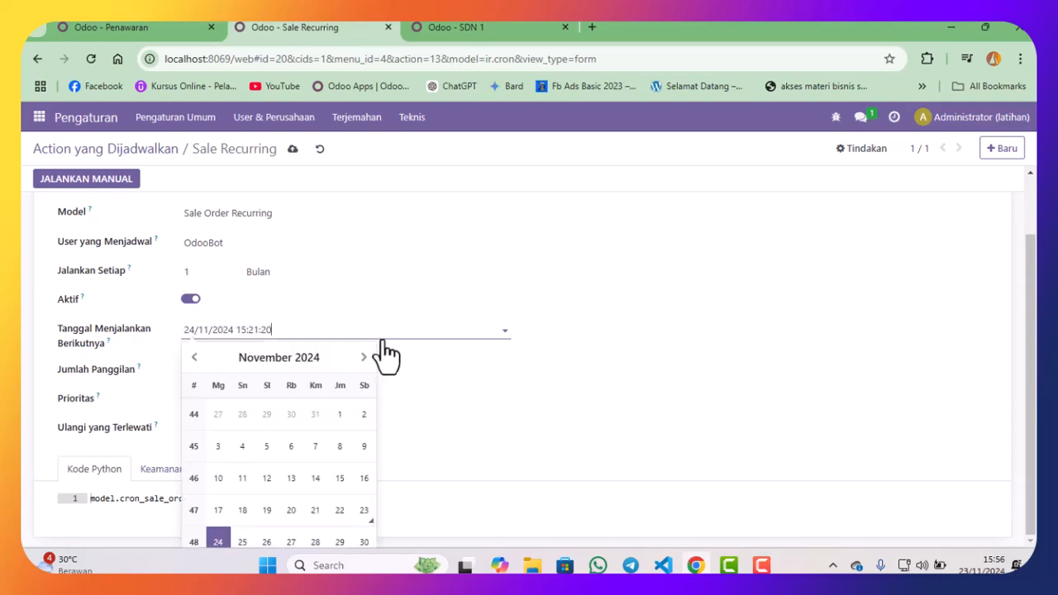
left_click(363, 510)
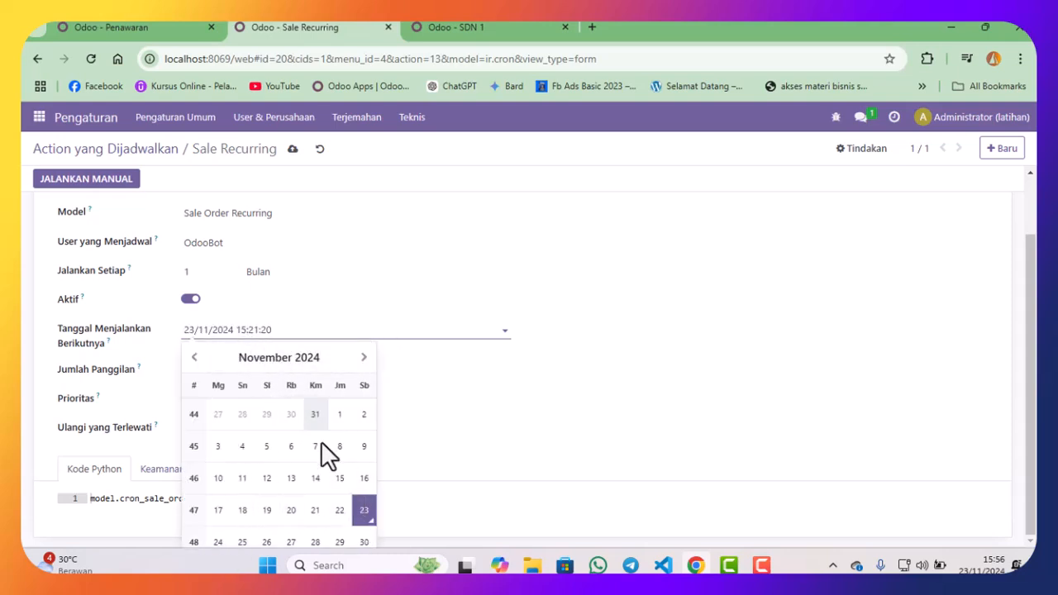
left_click(253, 334)
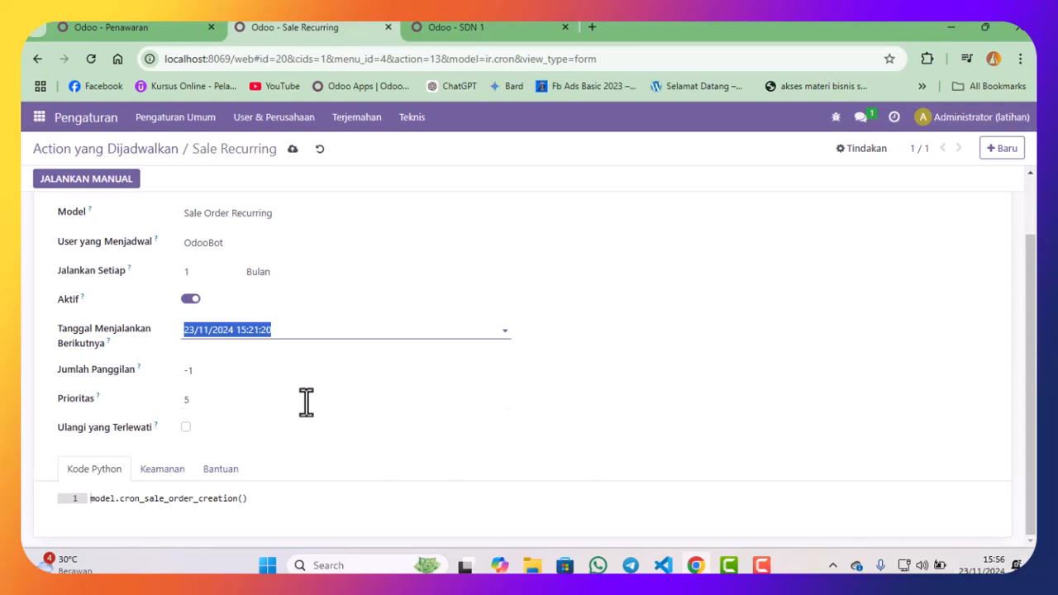
left_click(253, 334)
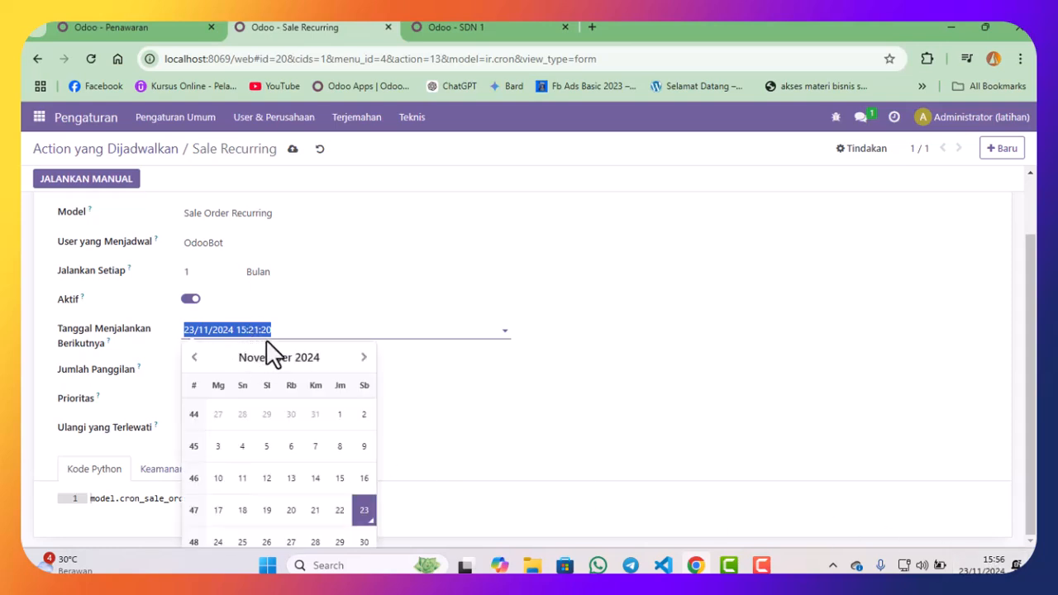
key("Right")
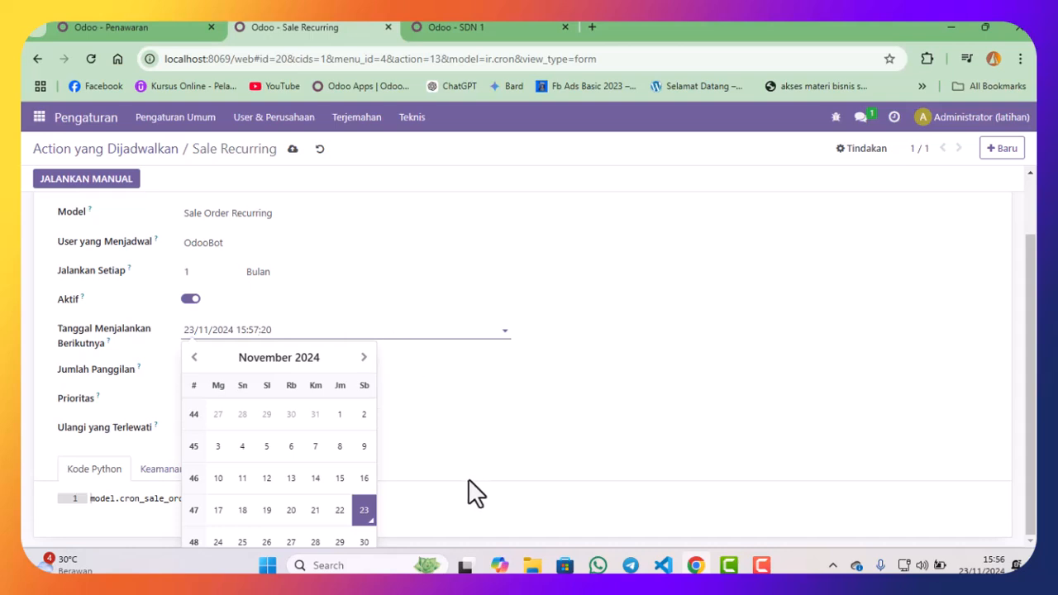
left_click(293, 149)
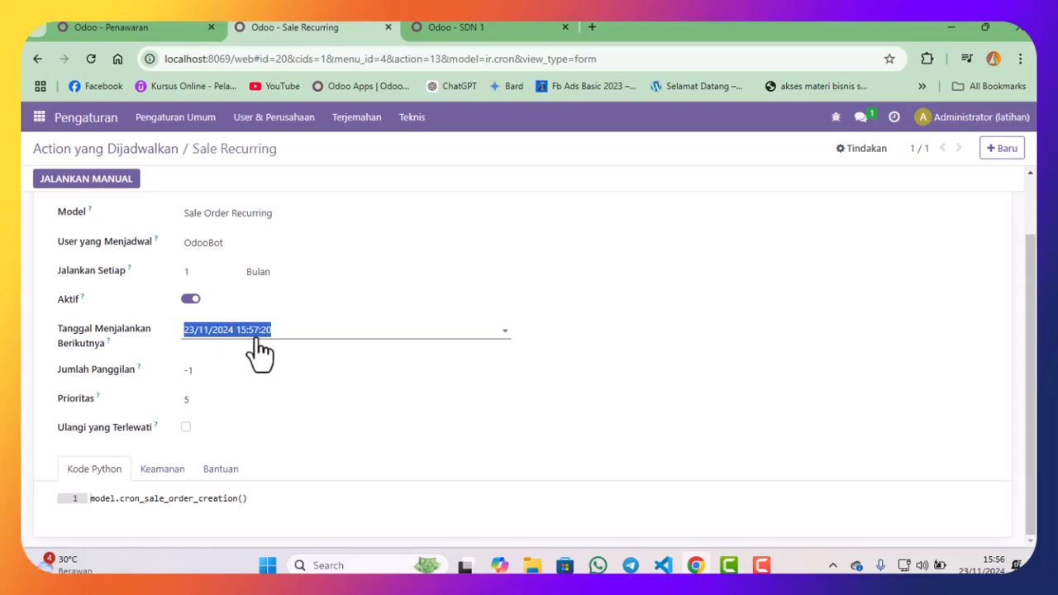
- Reload the Penawaran list repeatedly without the Quotation Saya filter to check for generated orders, and recheck the Sale Recurring next run date
left_click(154, 29)
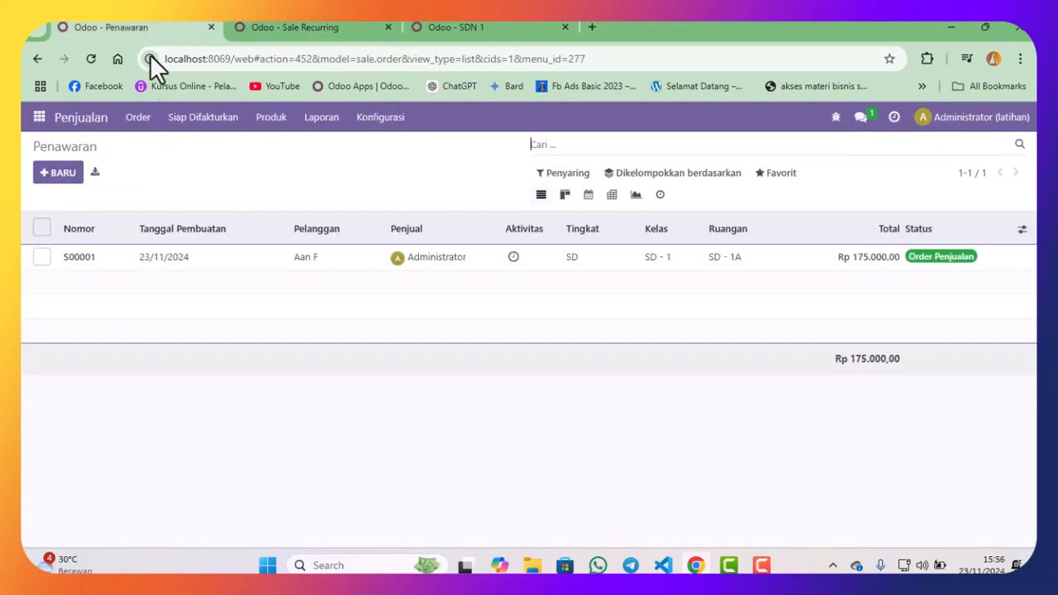
left_click(89, 57)
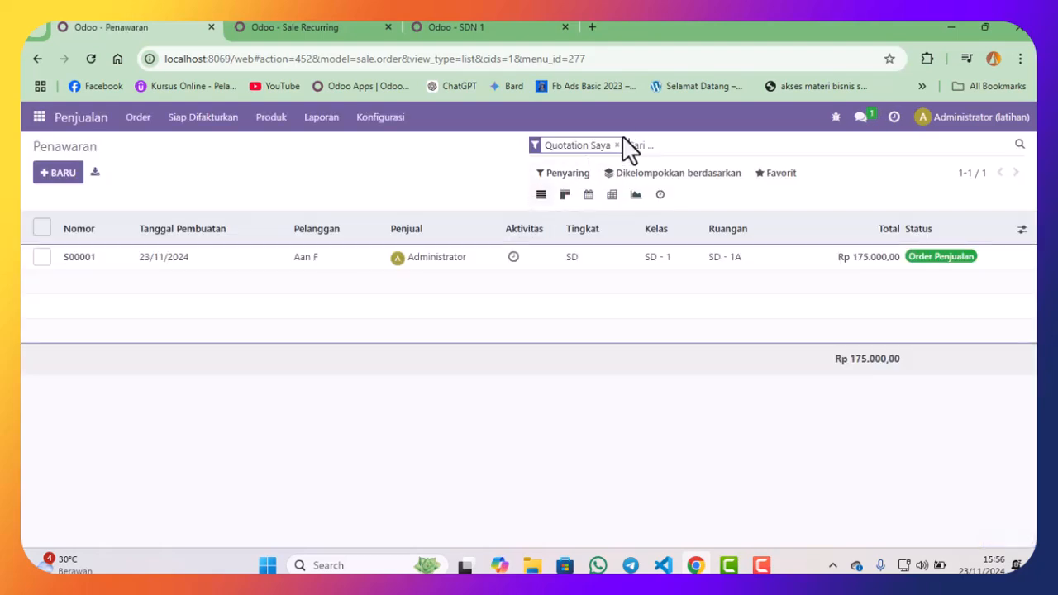
left_click(616, 145)
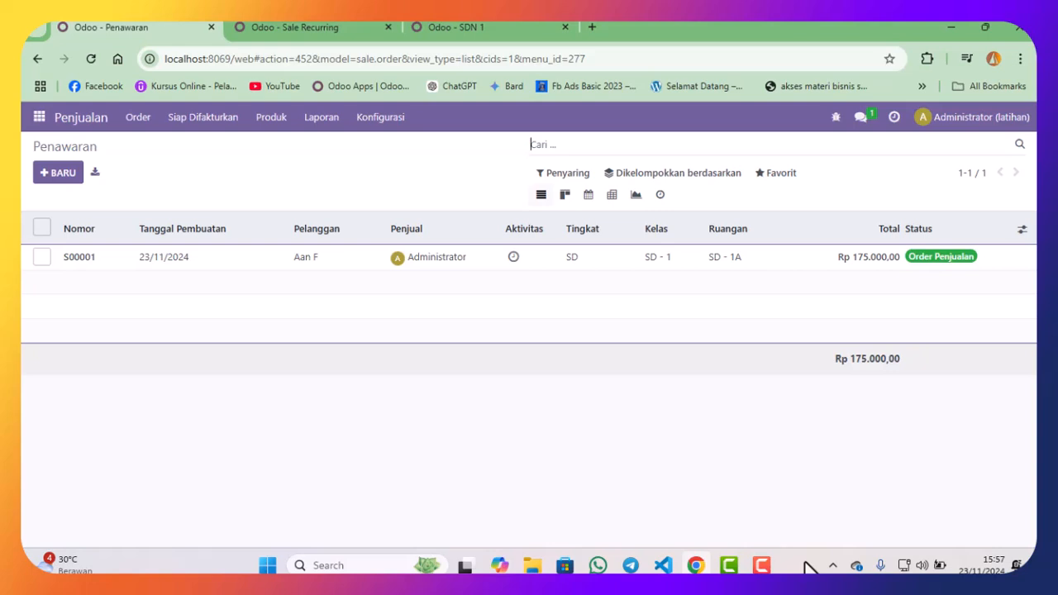
left_click(87, 59)
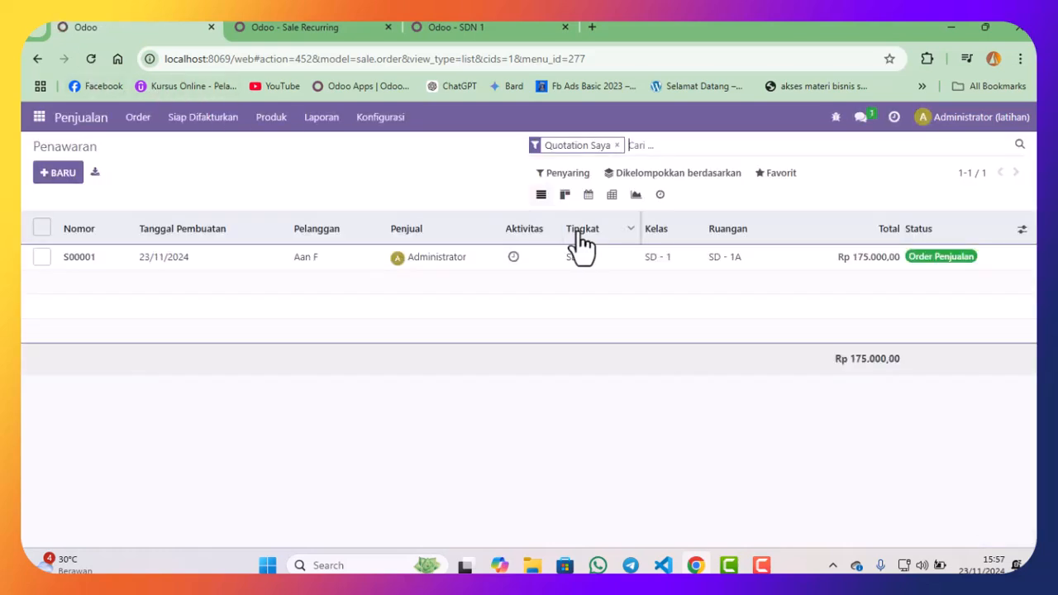
left_click(618, 146)
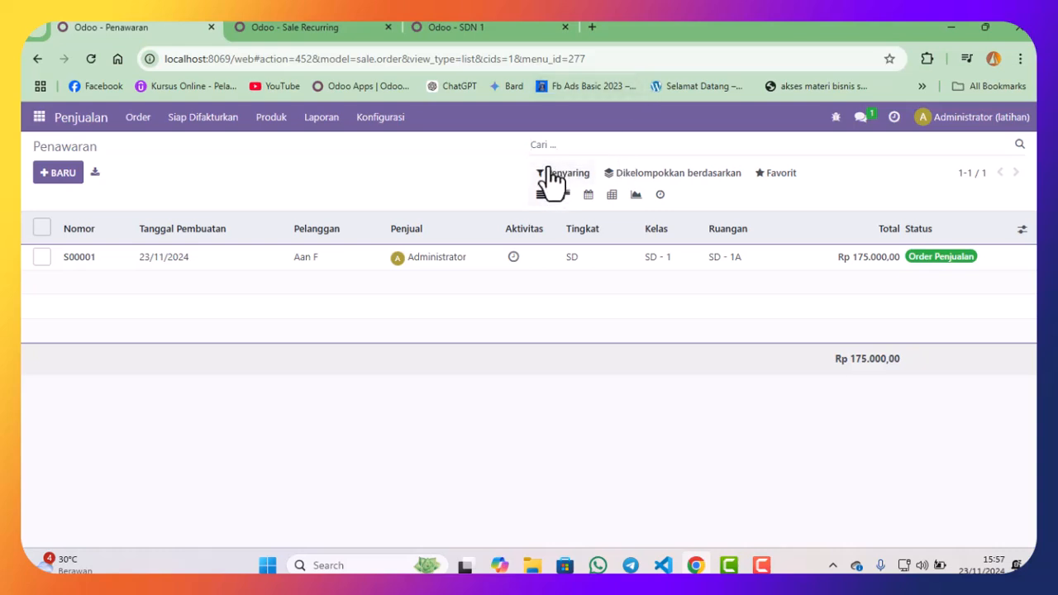
left_click(93, 58)
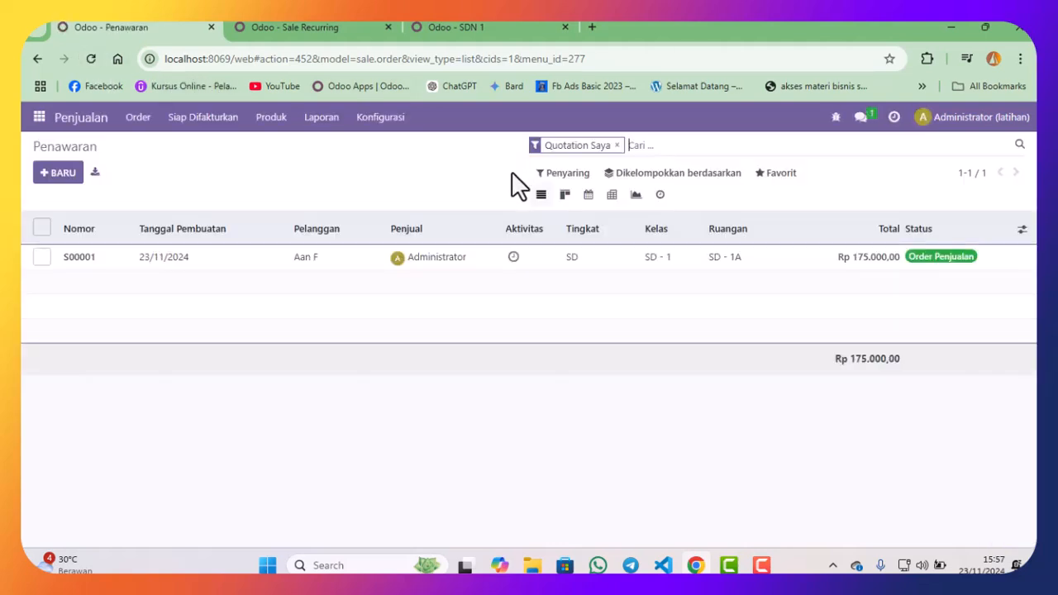
left_click(616, 145)
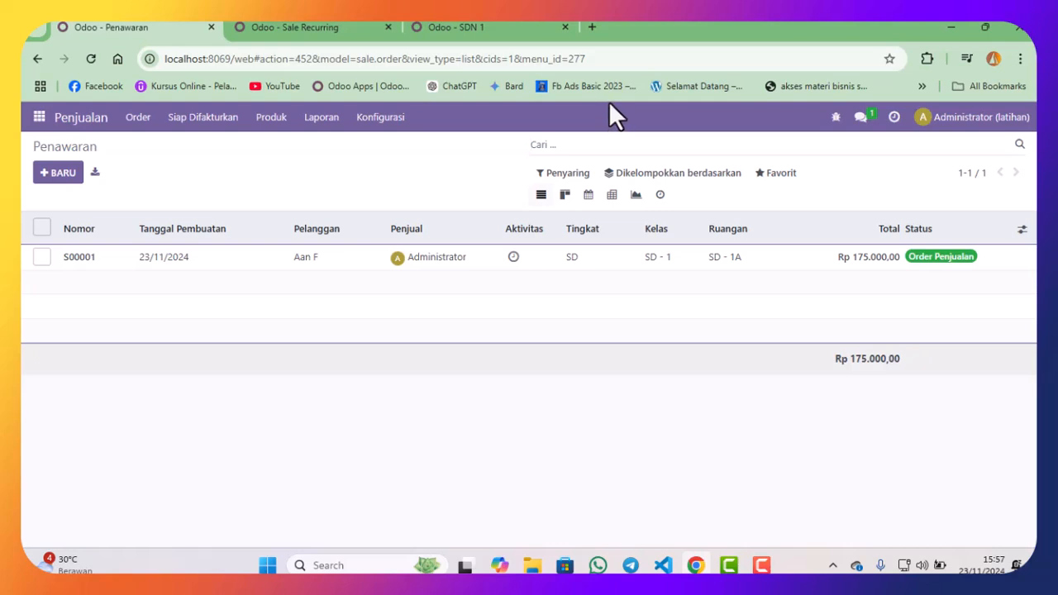
left_click(91, 58)
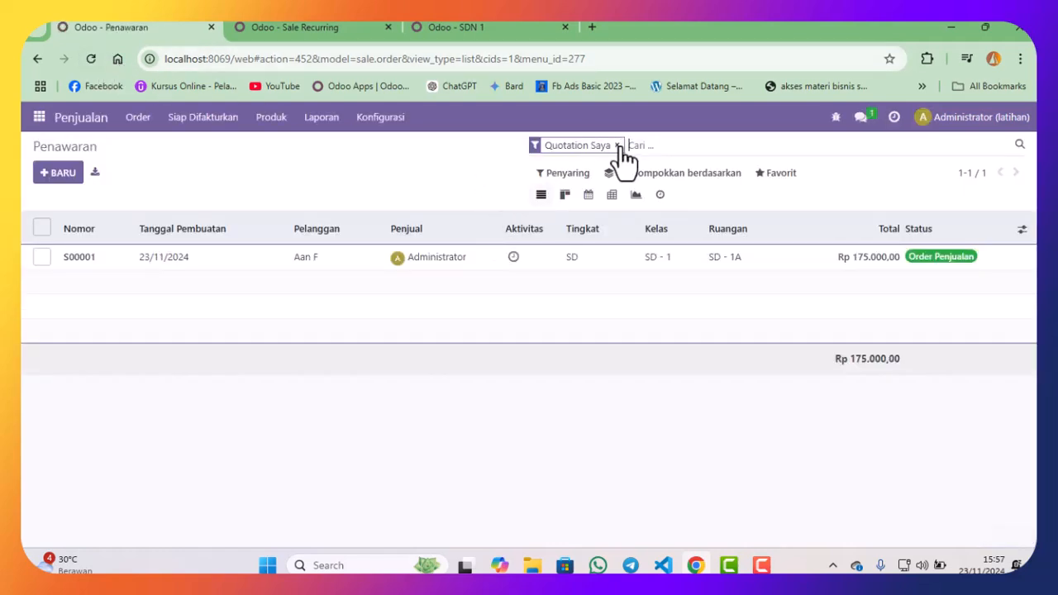
left_click(614, 146)
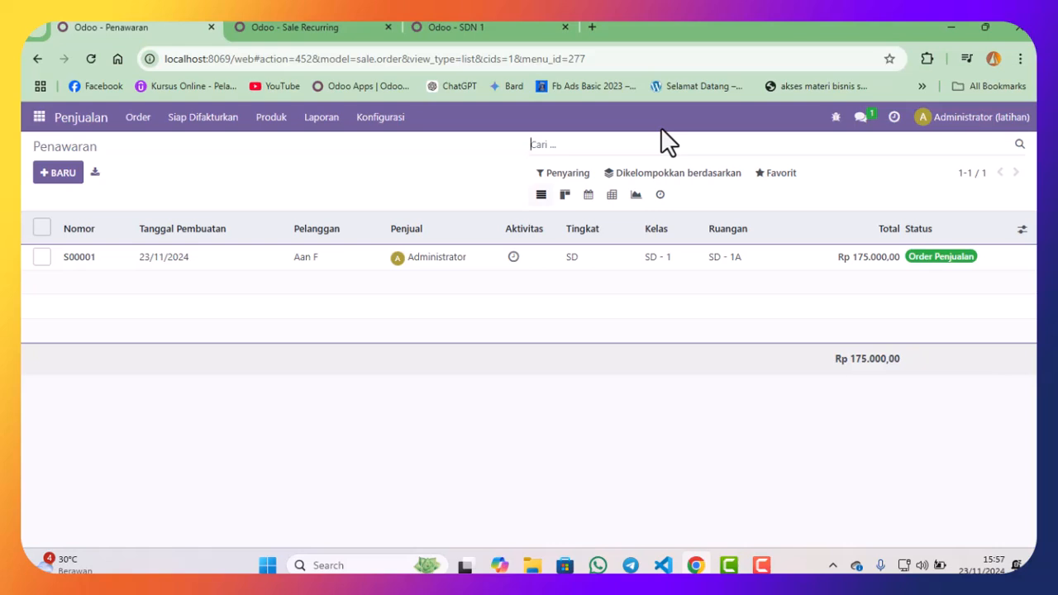
left_click(329, 31)
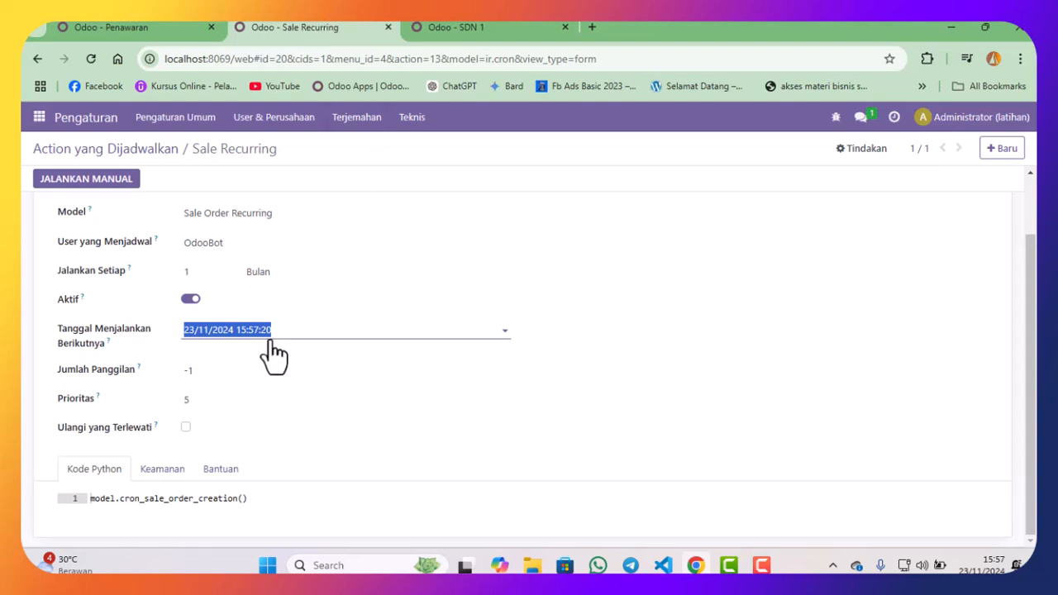
left_click(149, 27)
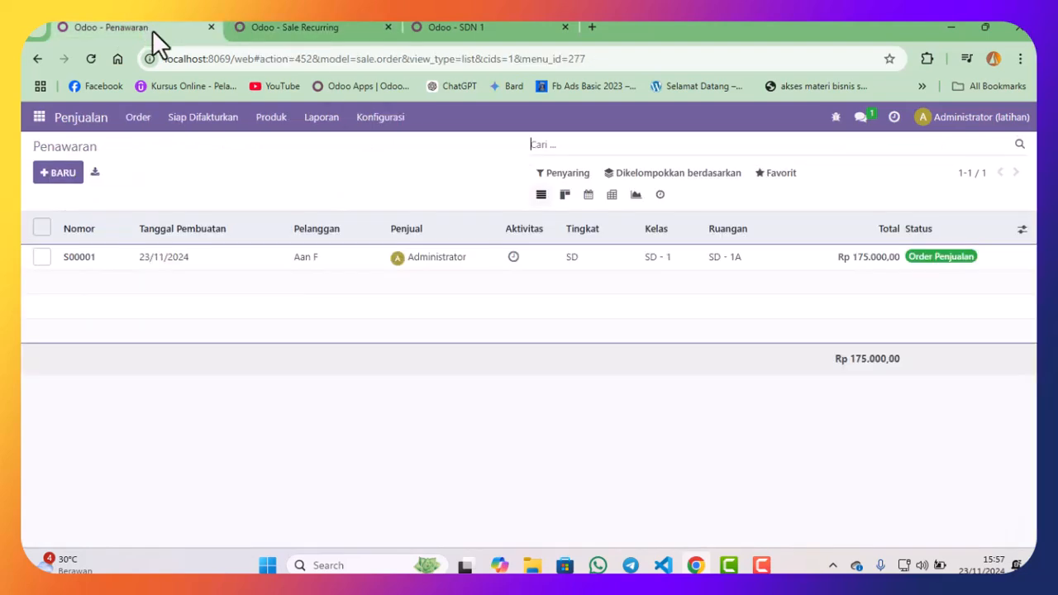
- Reload the Penawaran list without the Quotation Saya filter, look through the OdooBot quotations, and view the newest one's details before returning to the list
left_click(97, 58)
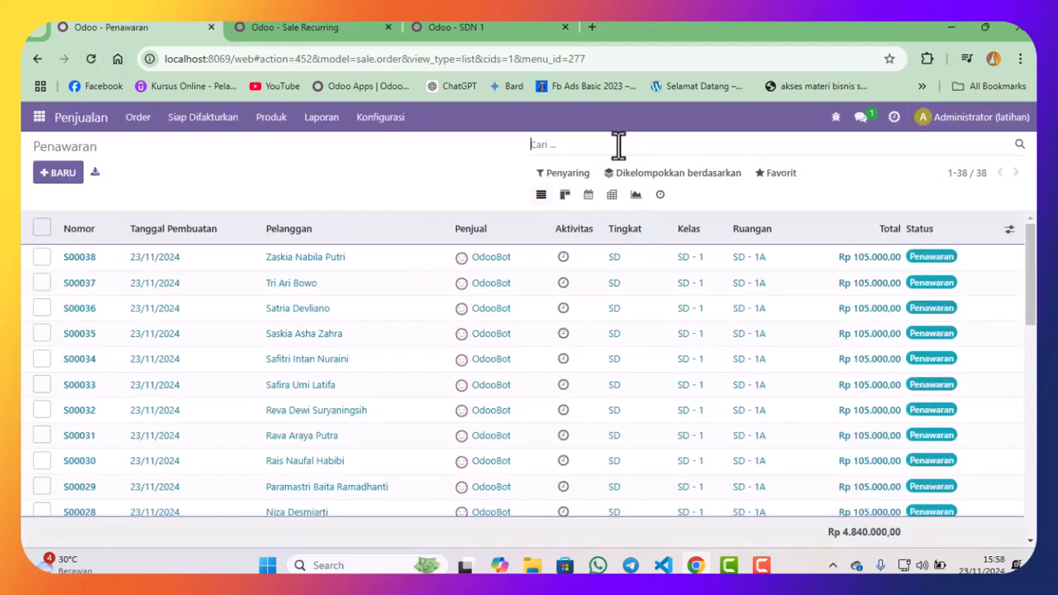
scroll(661, 307, "down", 5)
scroll(665, 310, "down", 3)
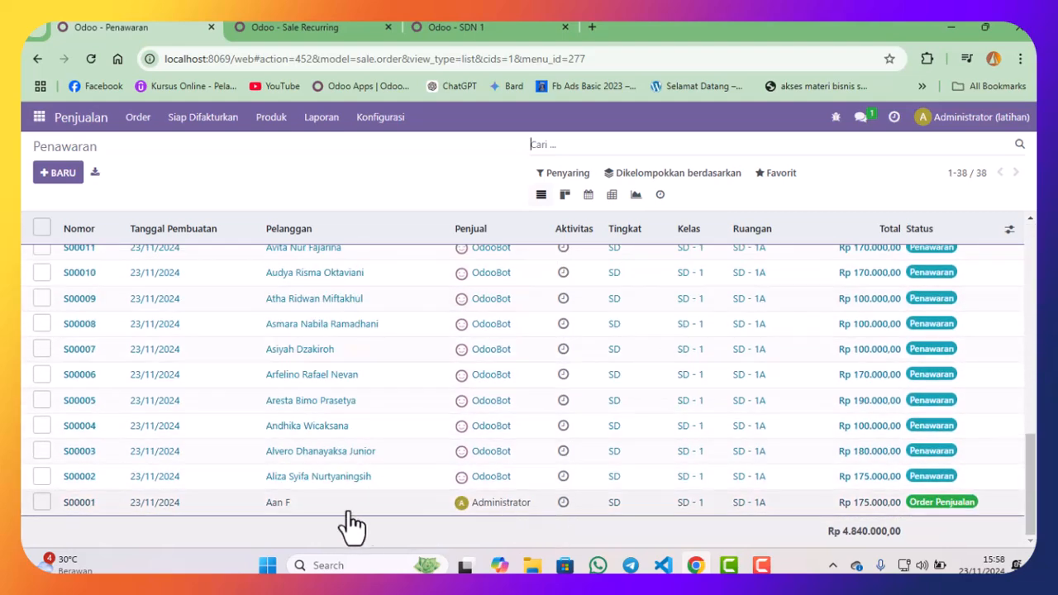
scroll(723, 389, "up", 8)
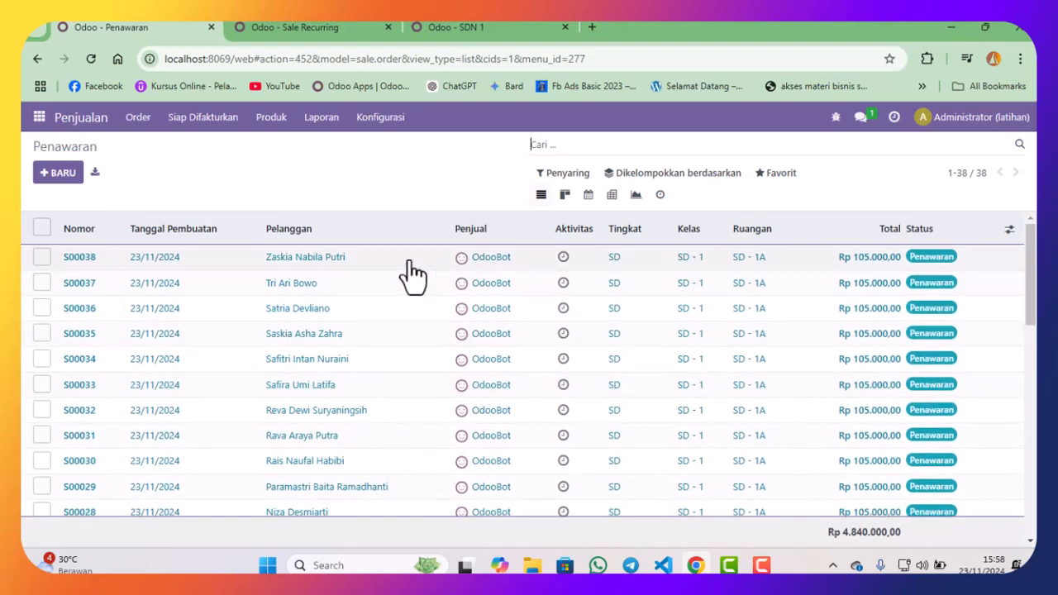
left_click(358, 252)
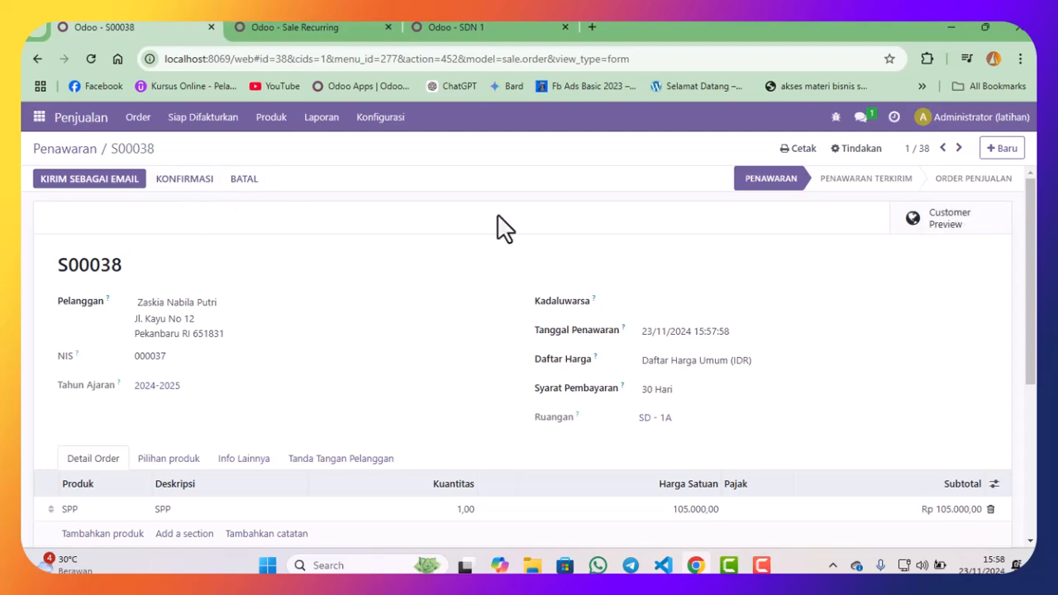
left_click(67, 161)
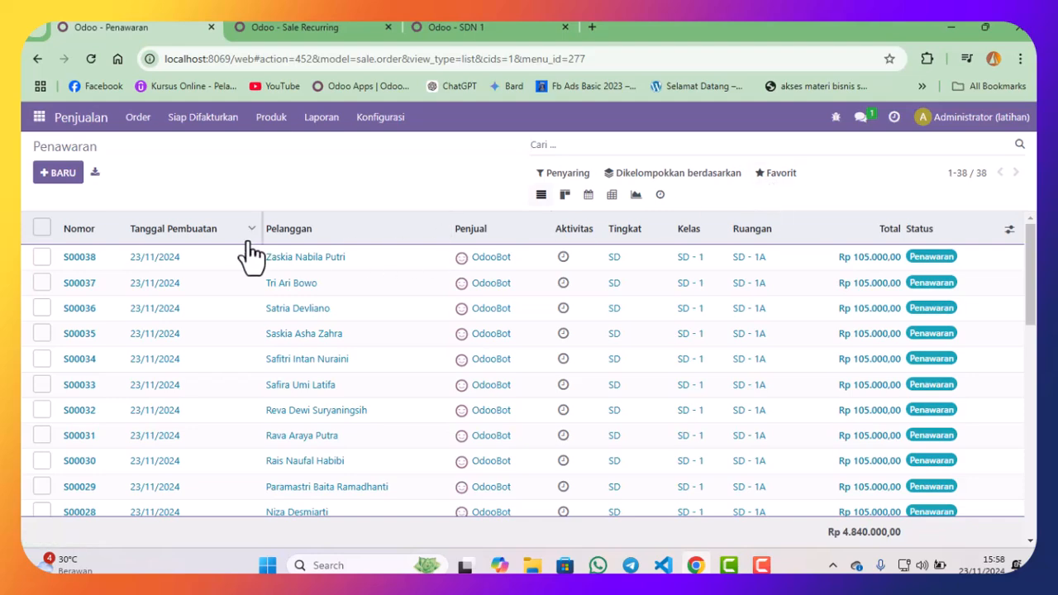
- Select all sales quotations except the one already marked Order Penjualan and apply Confirm Quotation to them
left_click(42, 228)
scroll(186, 273, "down", 1)
scroll(185, 272, "down", 8)
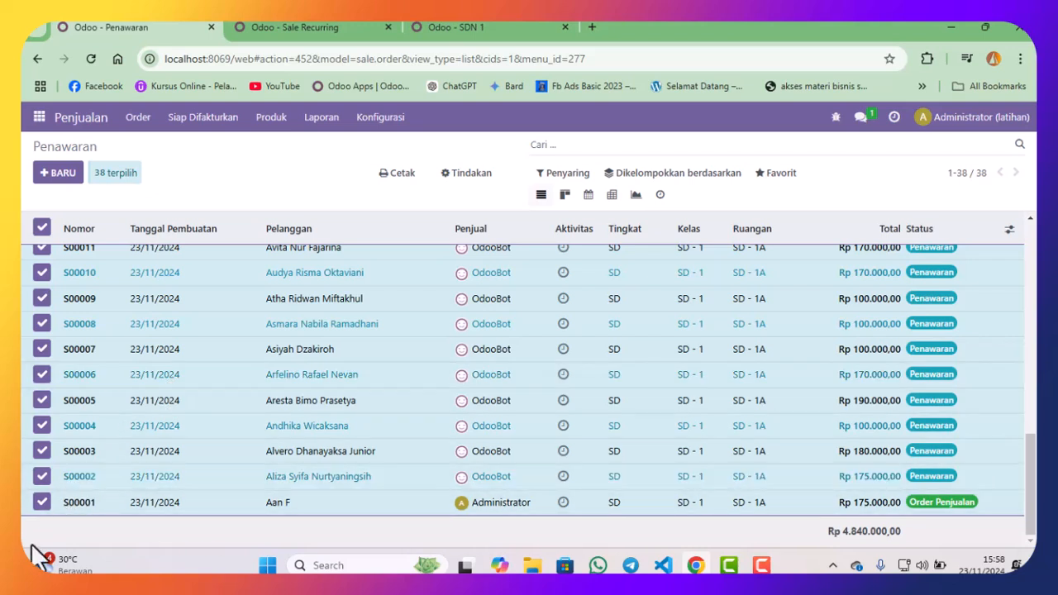
left_click(42, 502)
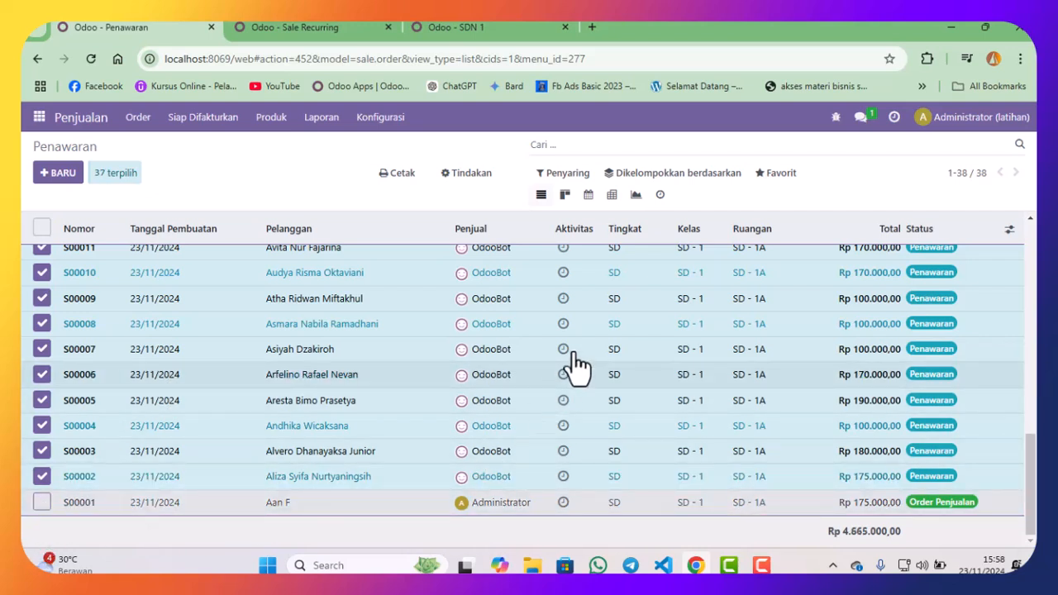
left_click(491, 176)
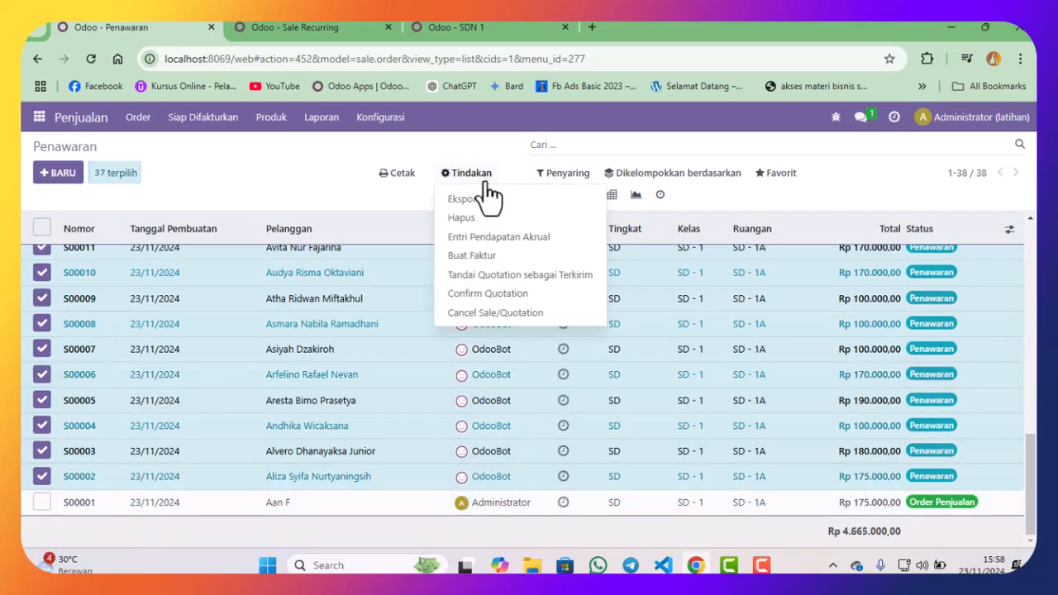
left_click(492, 295)
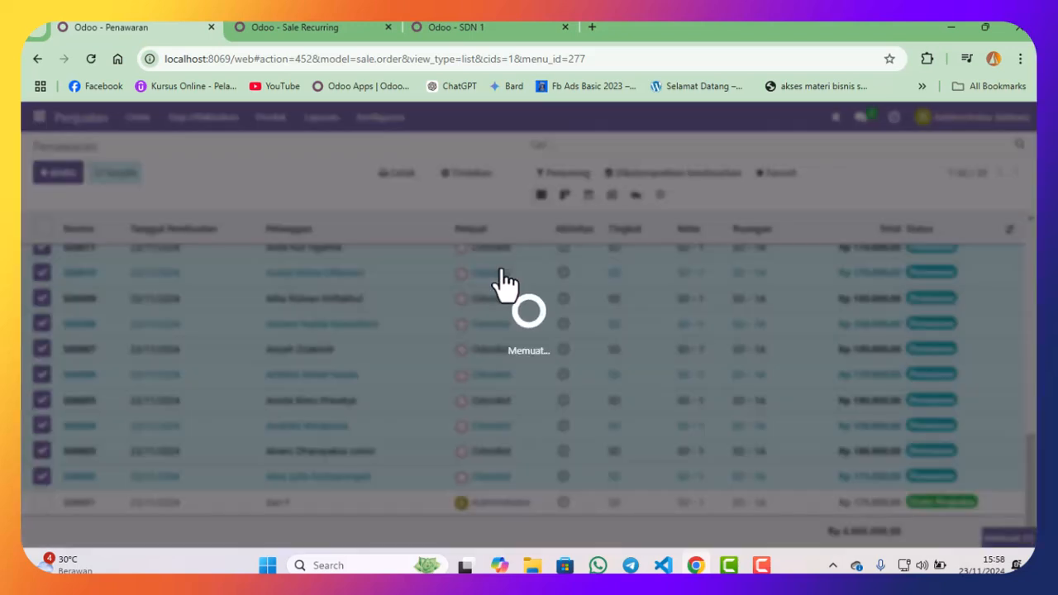
- On the Sale Recurring page, go to the Penagihan app and open the list of customer invoices (Faktur)
left_click(288, 27)
left_click(39, 118)
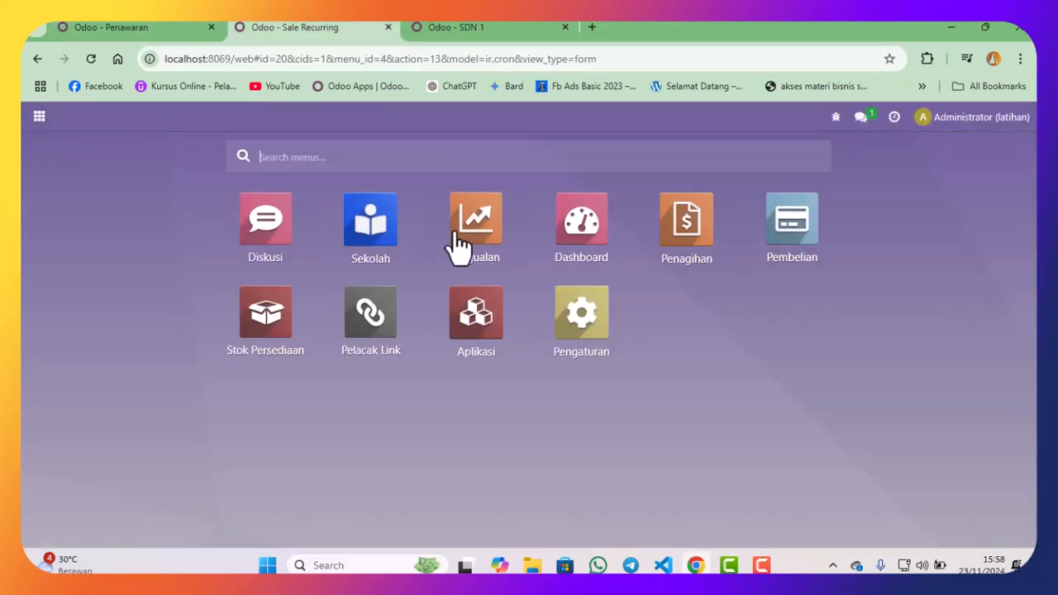
left_click(687, 223)
left_click(220, 123)
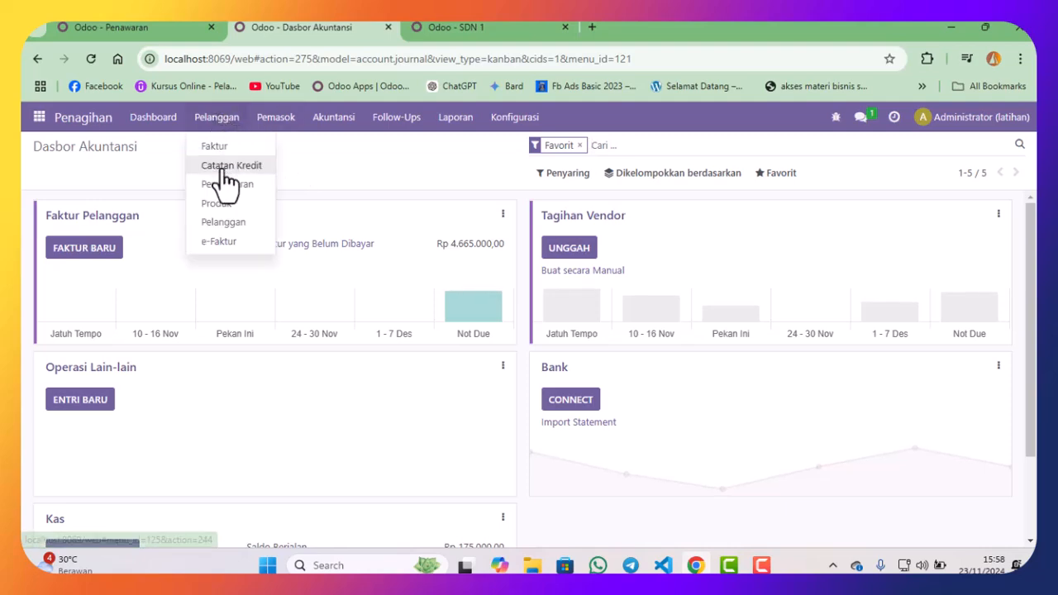
left_click(230, 151)
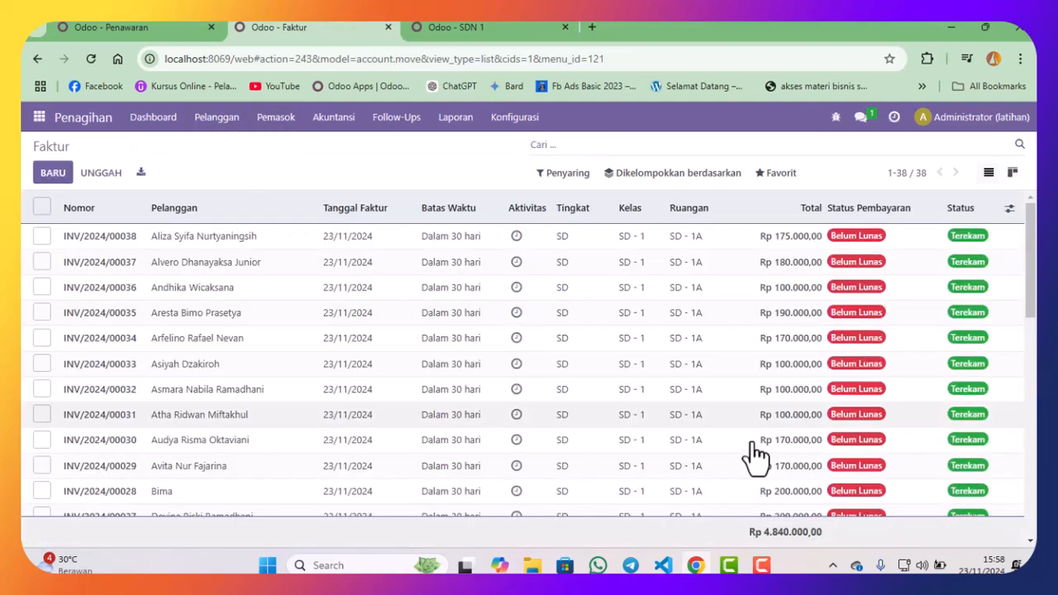
- Look through the Faktur list's payment statuses and compare it with the order statuses in the Penawaran list
scroll(678, 371, "down", 10)
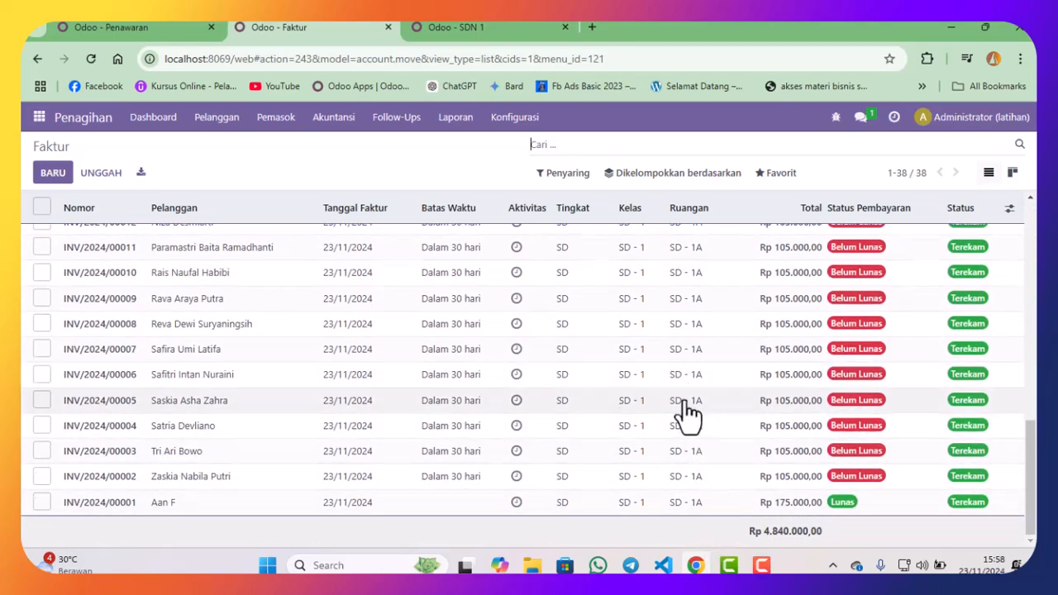
scroll(678, 405, "up", 10)
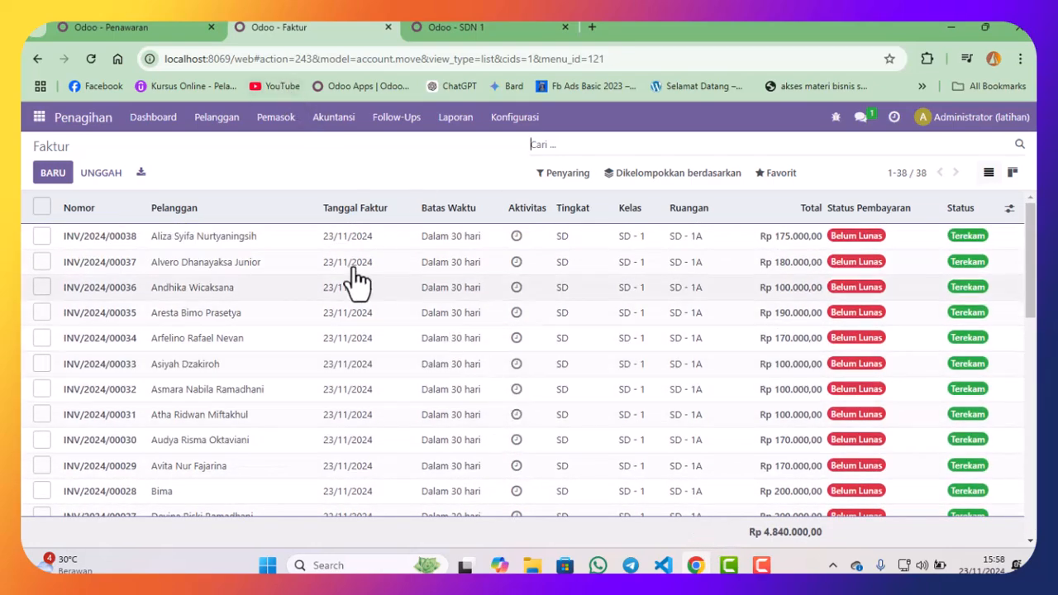
left_click(124, 26)
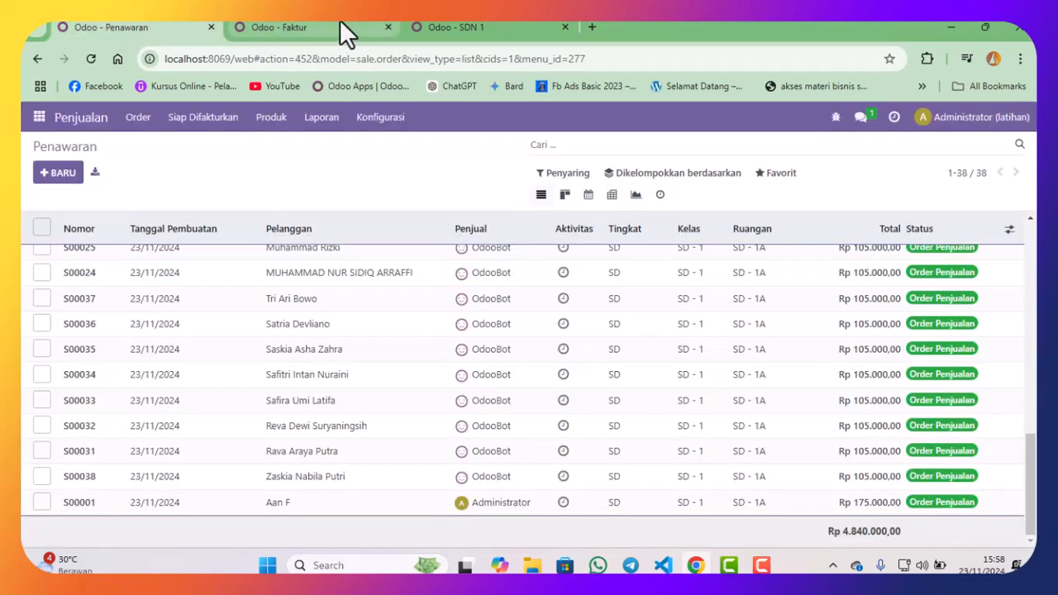
left_click(340, 25)
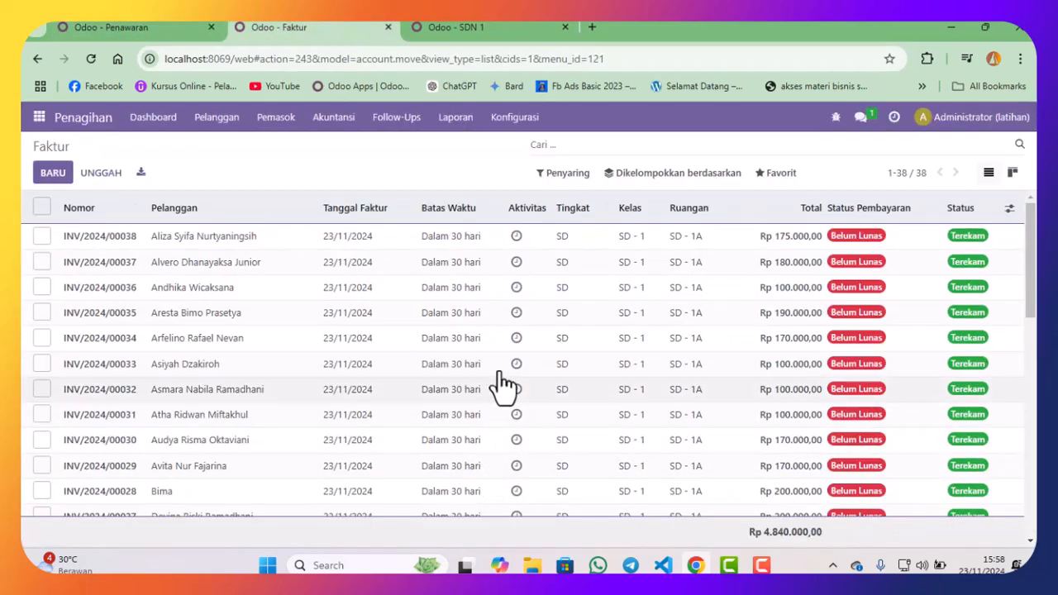
- View the newest customer invoice in the Faktur list and look through its header details and invoice lines
left_click(358, 244)
scroll(465, 392, "down", 5)
scroll(466, 393, "up", 5)
scroll(460, 389, "down", 3)
scroll(460, 389, "up", 3)
scroll(461, 390, "down", 5)
scroll(465, 388, "up", 5)
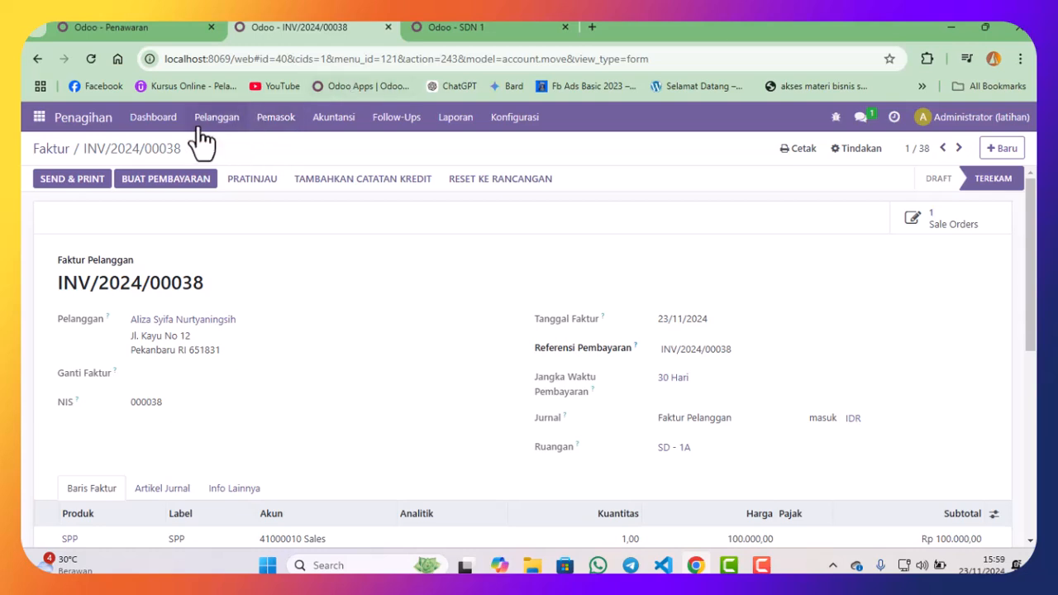
- Open the customer payments list (Pembayaran) and start a new payment record
left_click(232, 130)
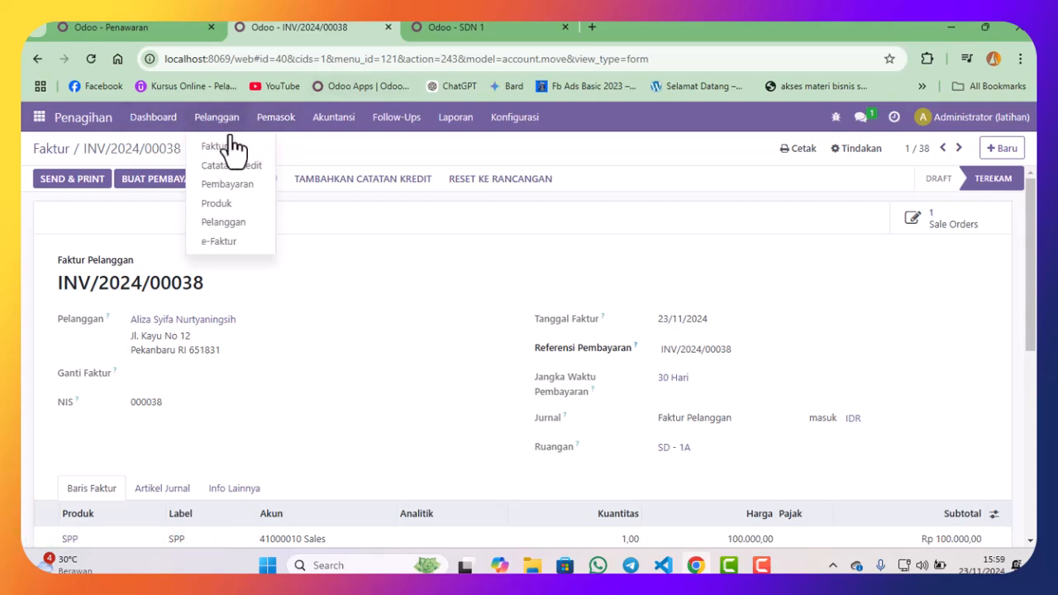
left_click(237, 203)
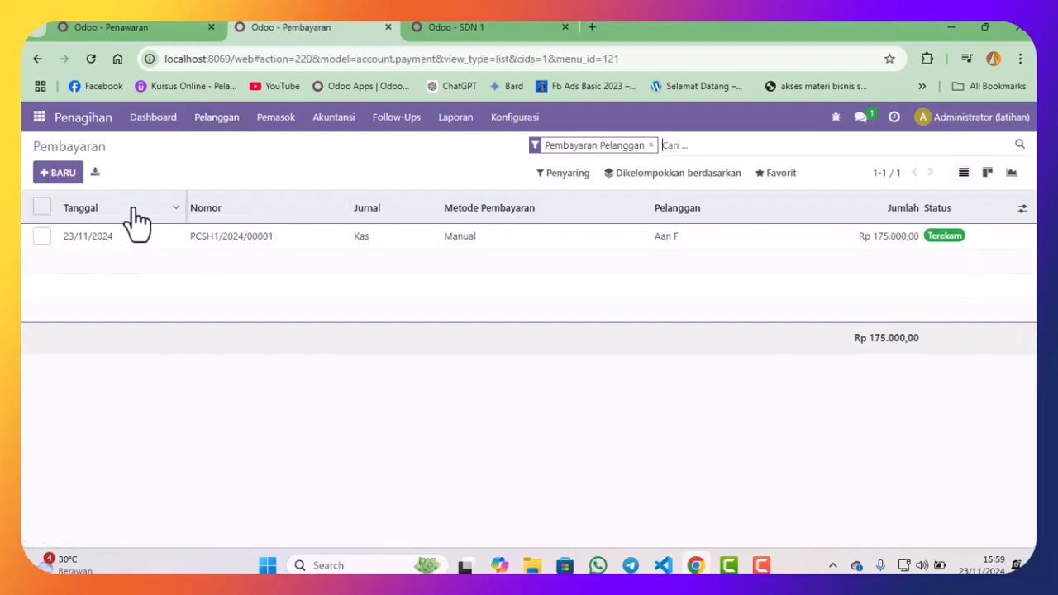
left_click(60, 176)
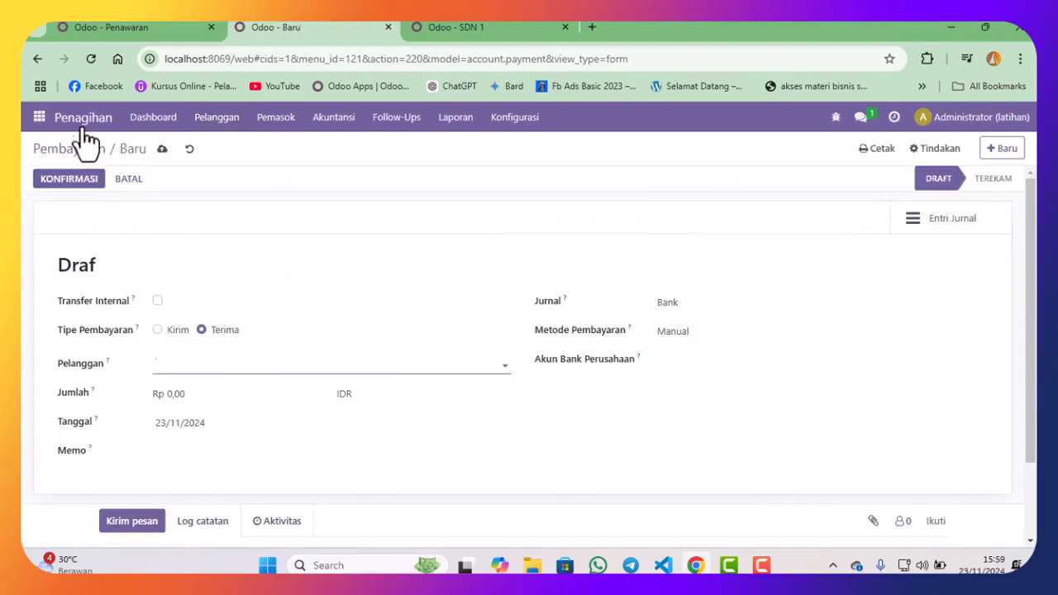
left_click(76, 150)
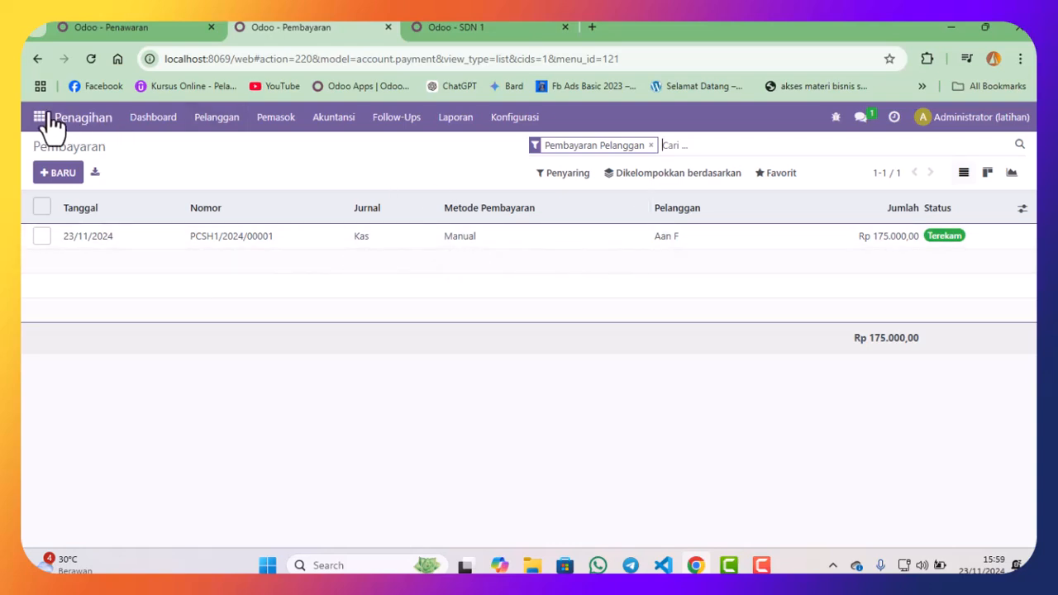
left_click(61, 175)
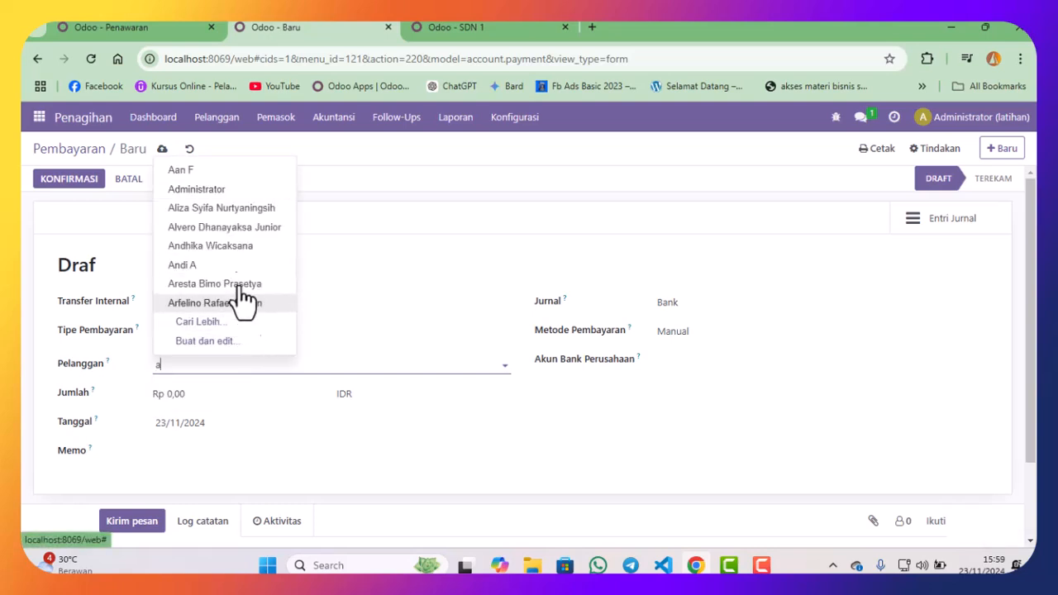
- Record the payment for the newest invoice's student with an amount of Rp 300.000 and journal Kas, and confirm it
left_click(237, 210)
left_click(222, 394)
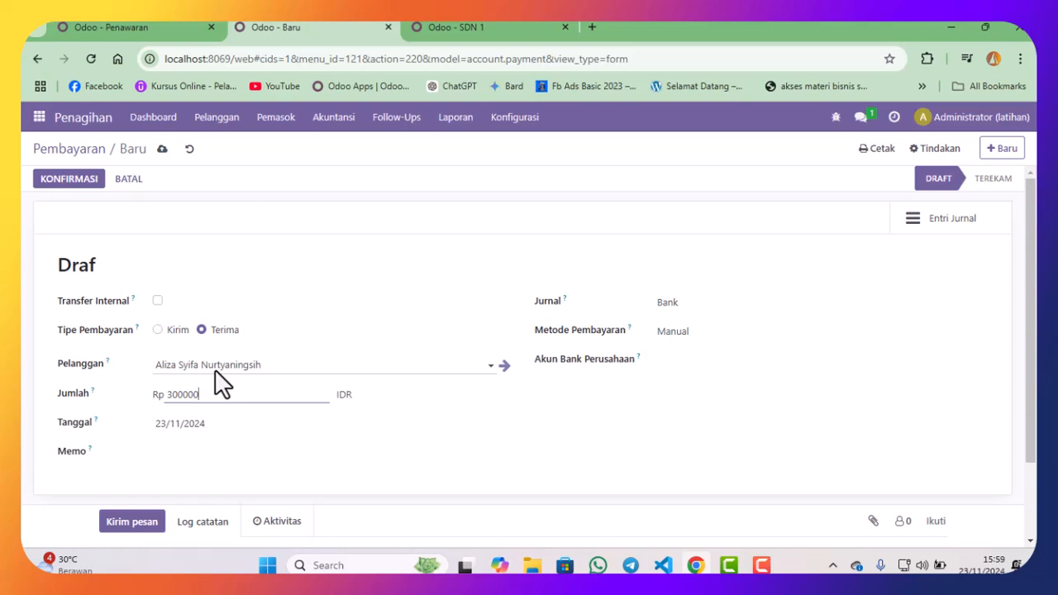
key("Tab")
left_click(703, 302)
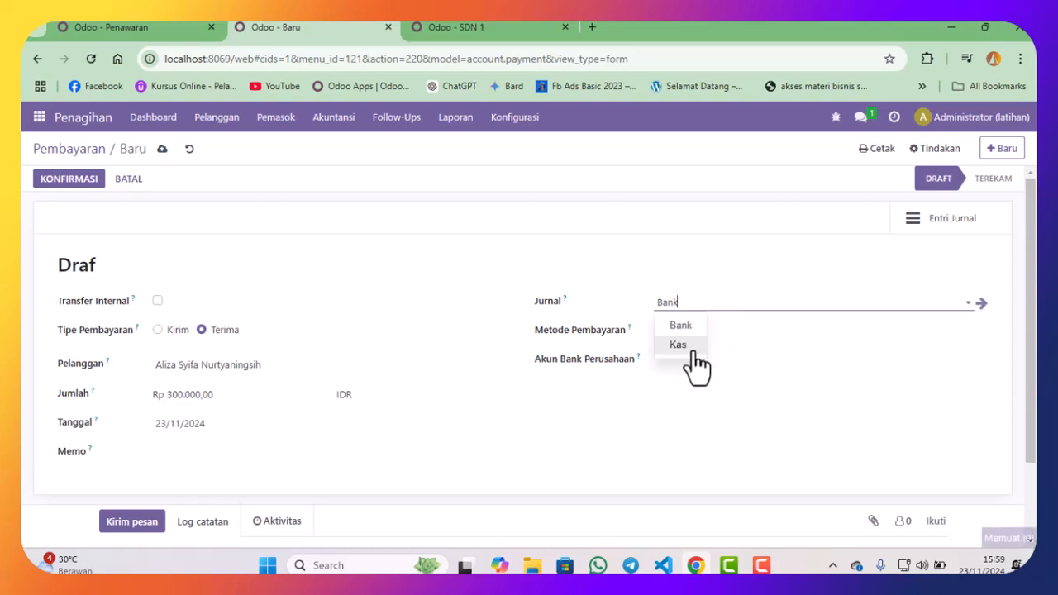
left_click(693, 347)
left_click(70, 180)
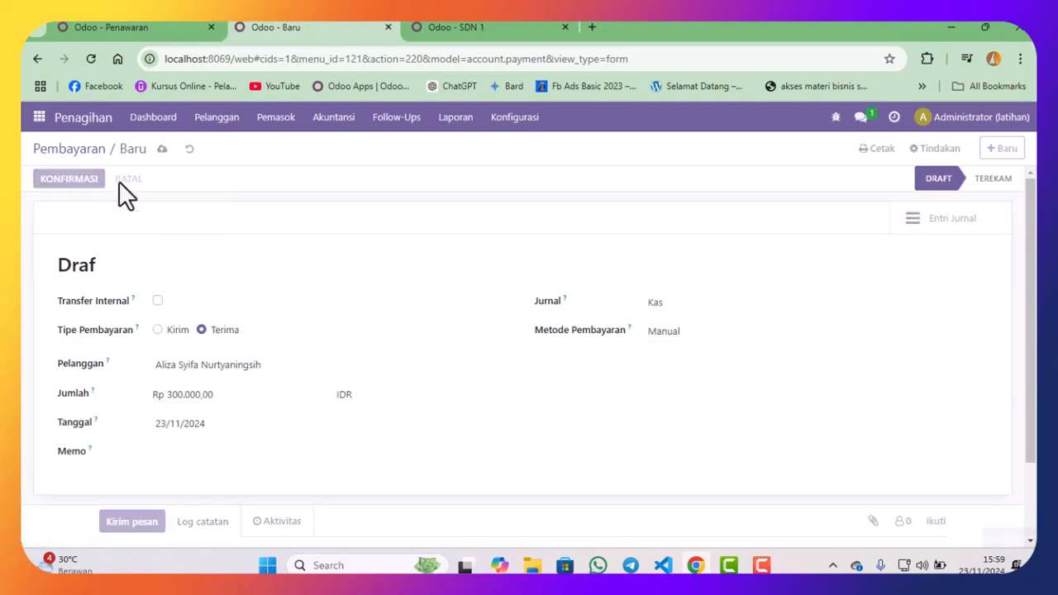
- On the SDN 1 page, go to the Penagihan dashboard, check the Kas journal's outstanding payments, and open the Kas transactions
left_click(438, 27)
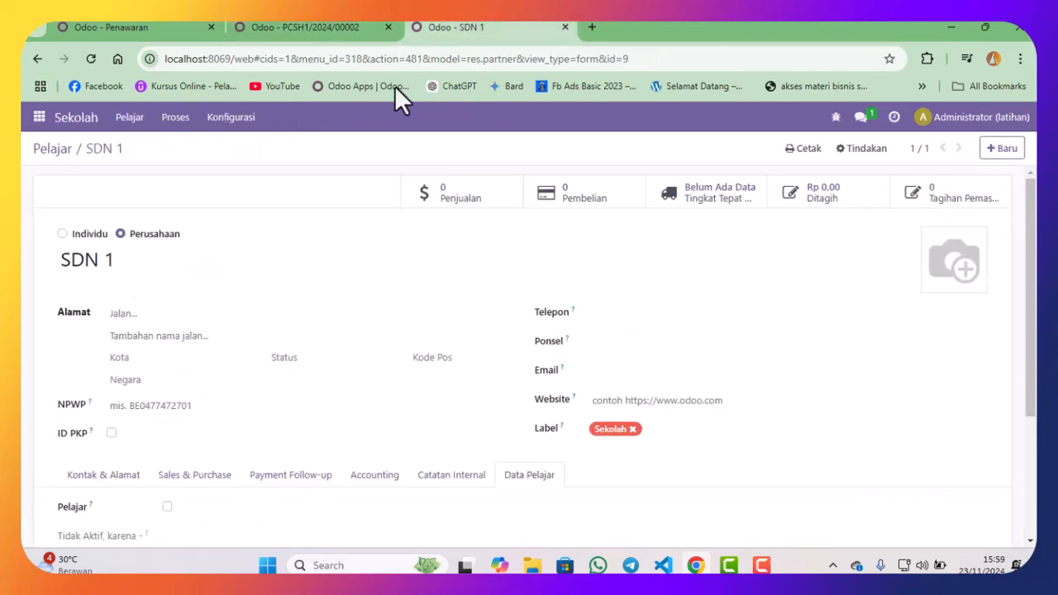
left_click(38, 117)
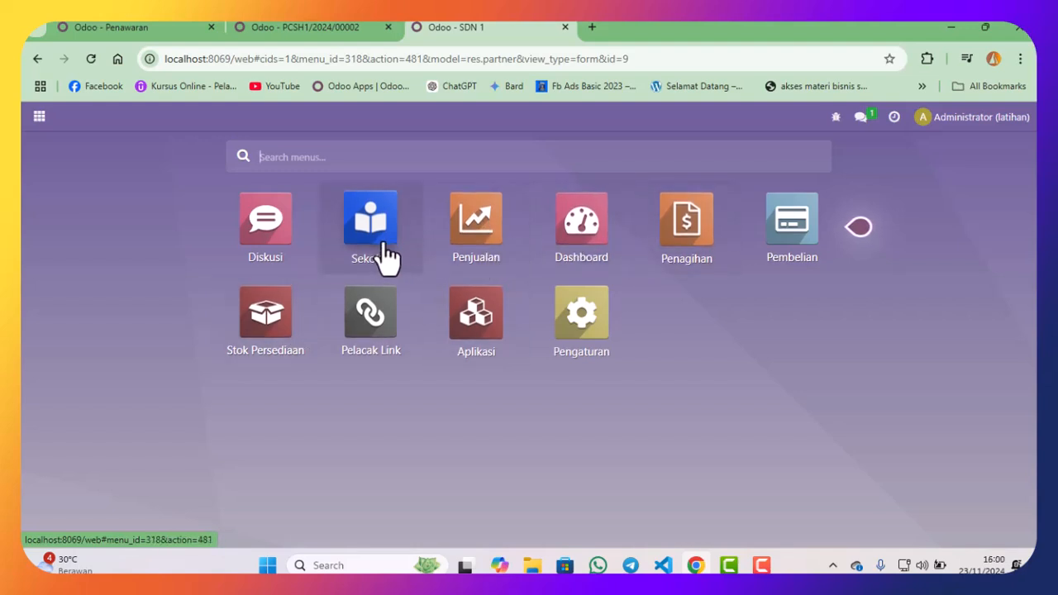
left_click(668, 239)
scroll(281, 273, "down", 3)
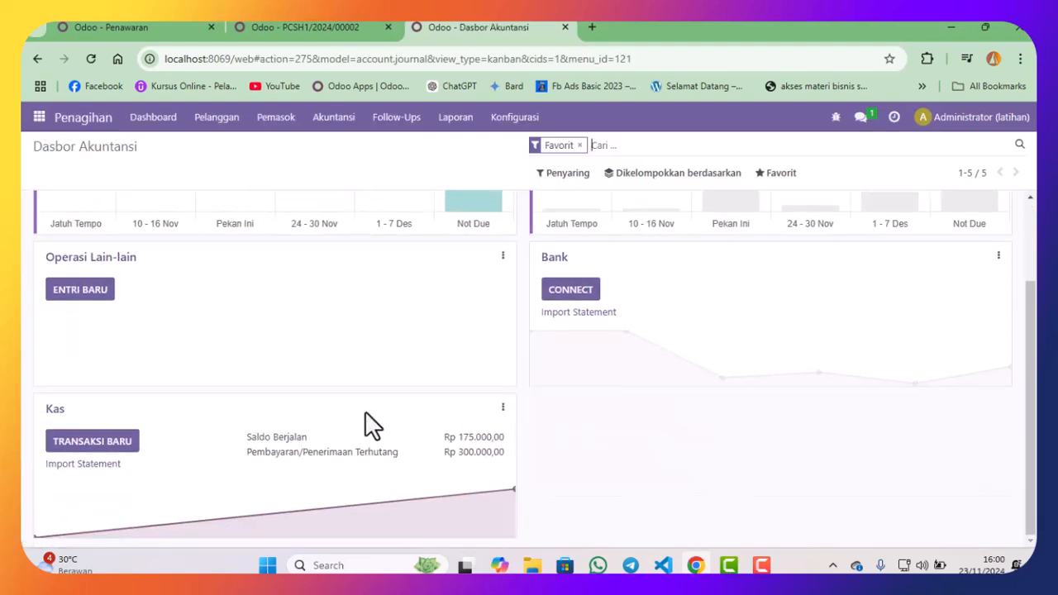
left_click_drag(455, 450, 520, 450)
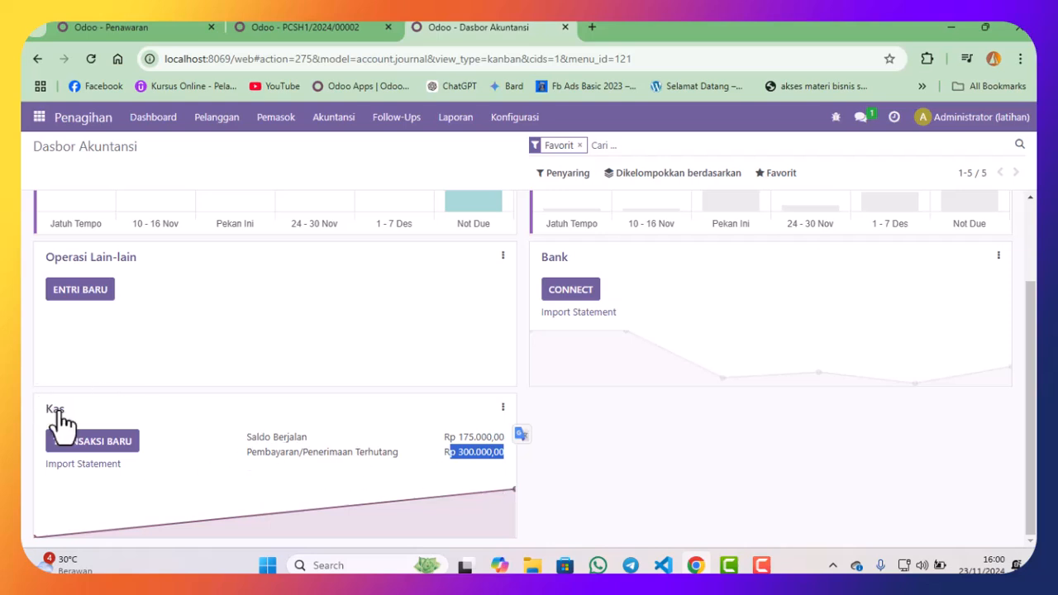
left_click(62, 438)
- Add a Kas transaction dated 23/11/2024 with the label "Penerimaan Pembayaran Deposit #PCSH1/2024/00002", taking the number from the payment record
left_click(335, 28)
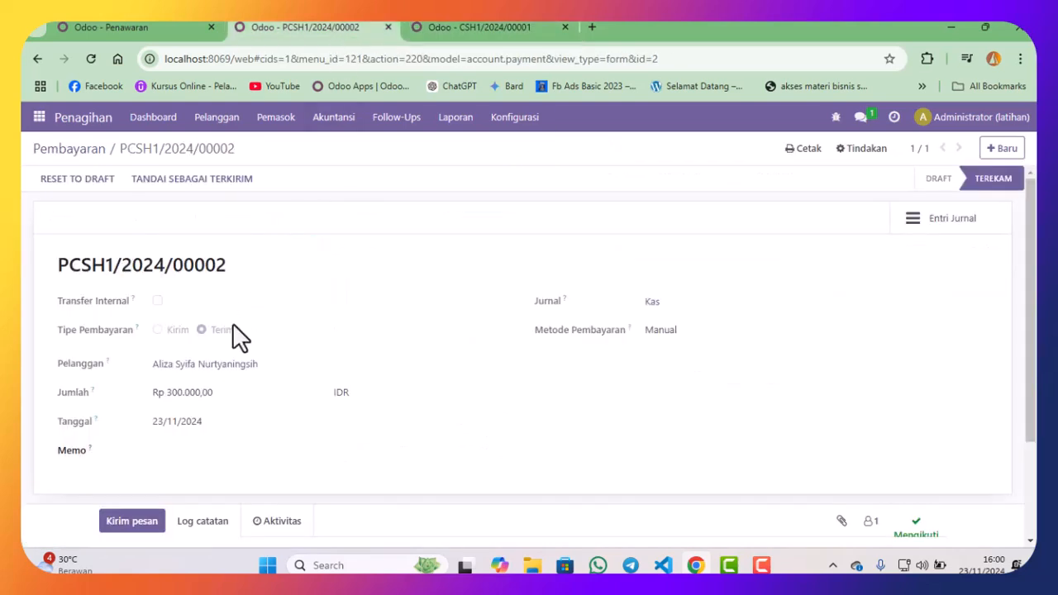
left_click_drag(59, 264, 383, 277)
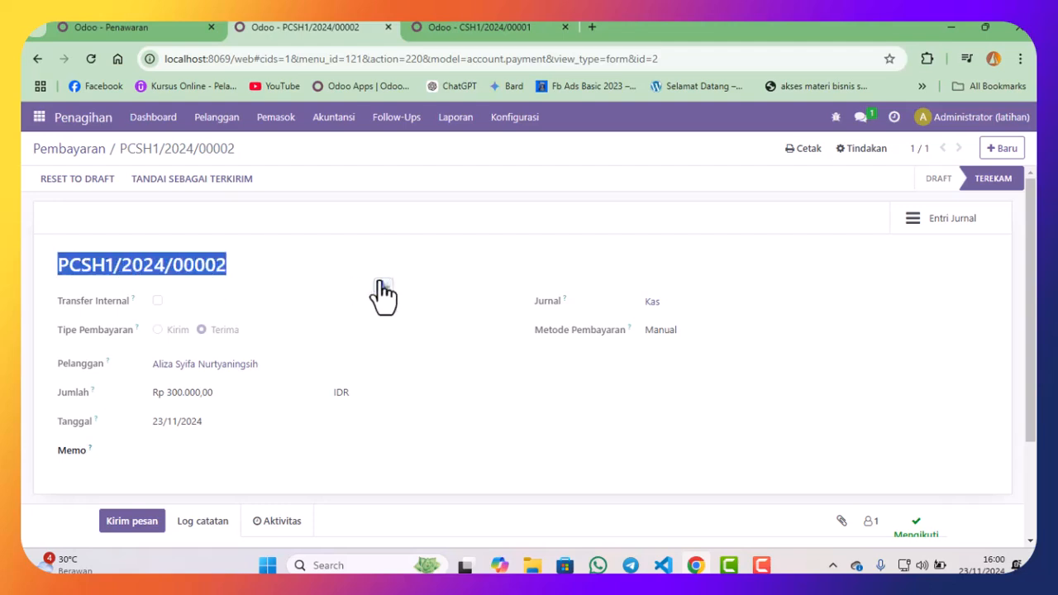
left_click(496, 27)
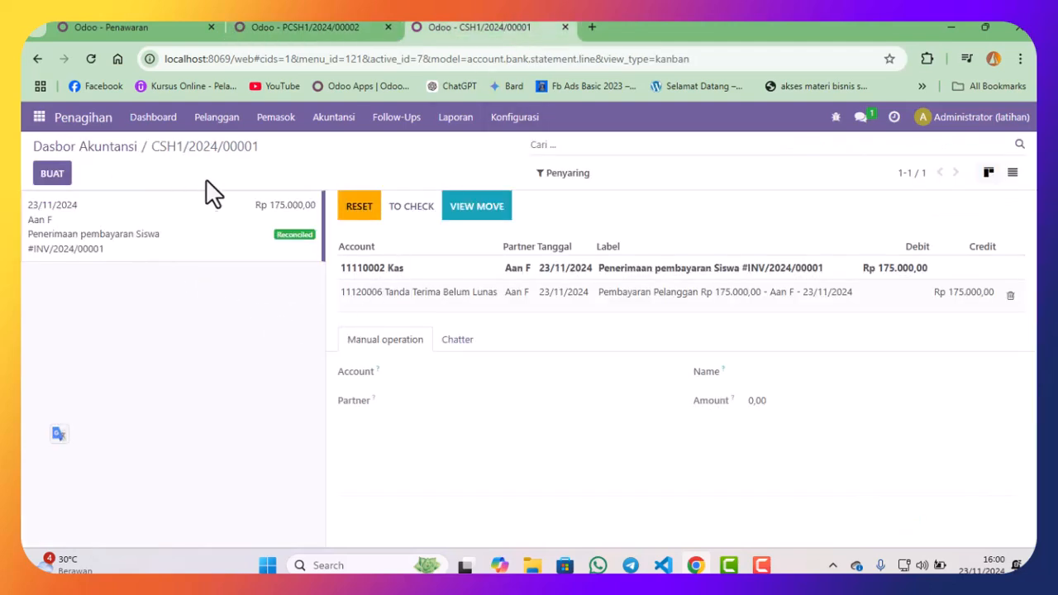
left_click(1012, 173)
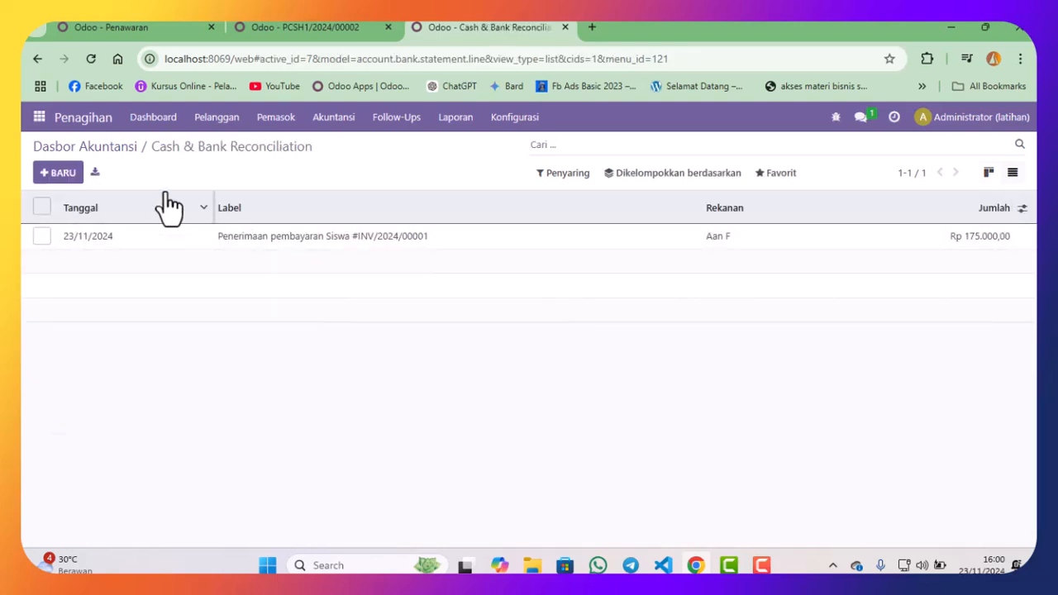
left_click(53, 173)
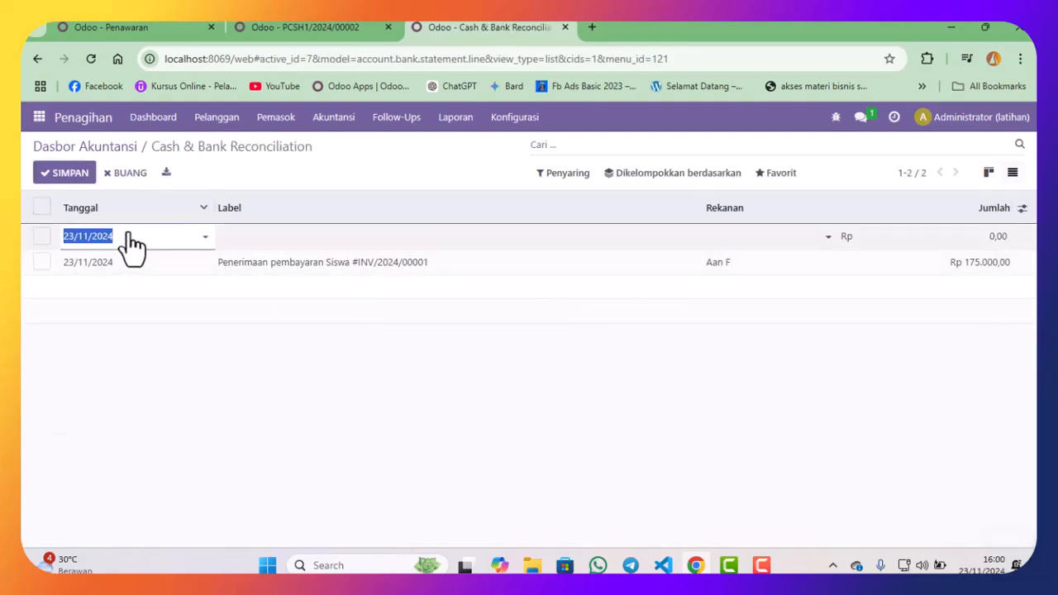
left_click(278, 235)
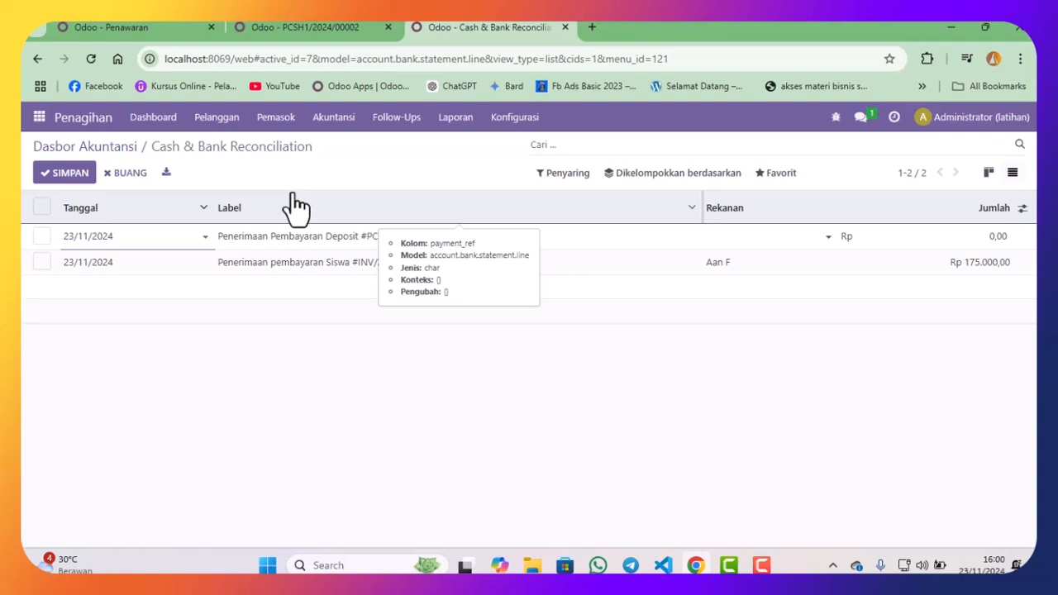
left_click(574, 307)
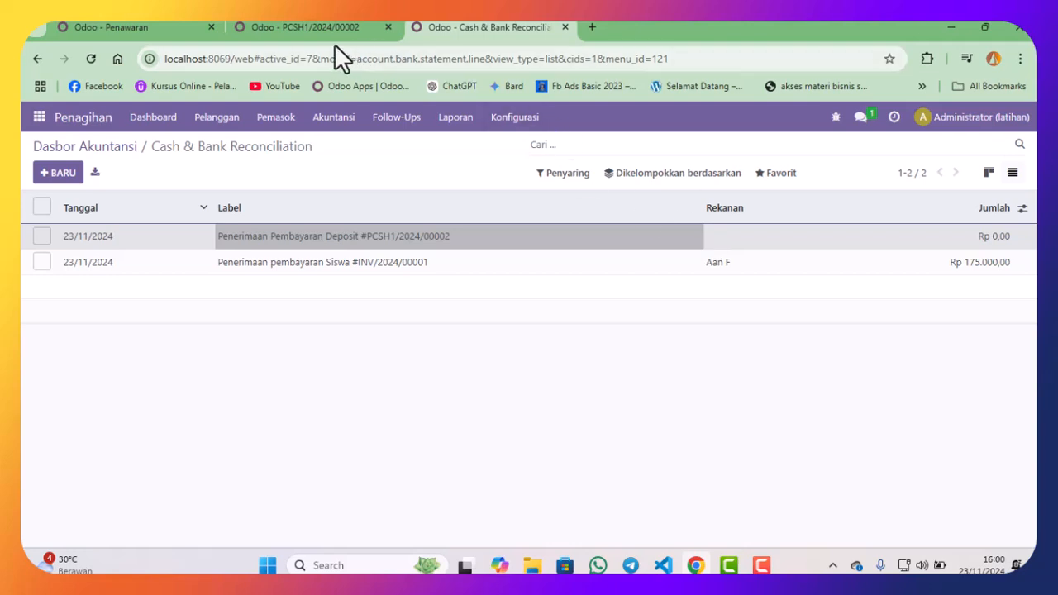
- Set the deposit transaction's partner to the paying student and its amount to Rp 300.000, and save the line
left_click(307, 29)
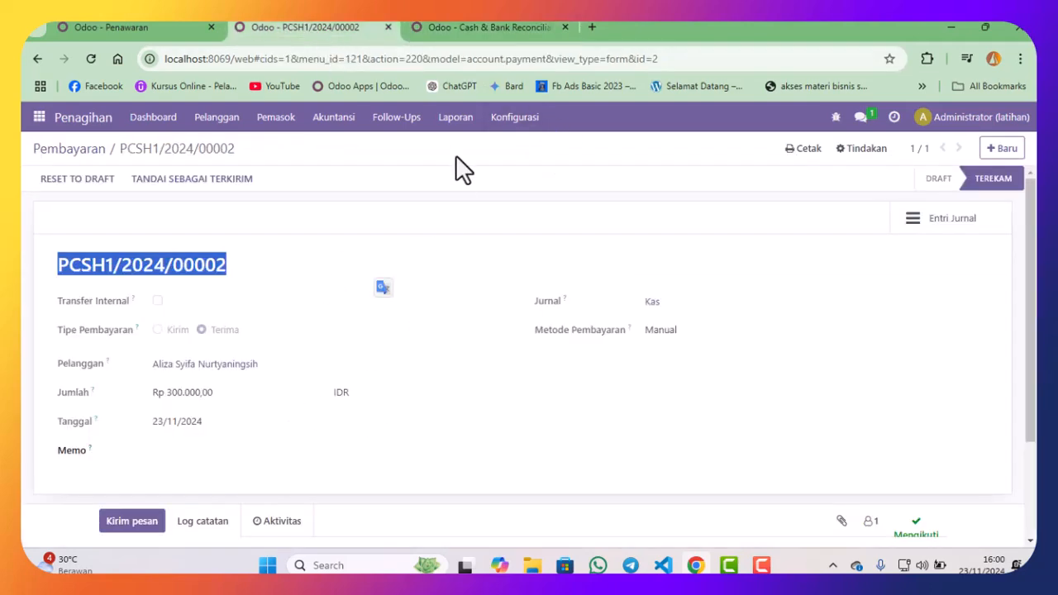
left_click(510, 27)
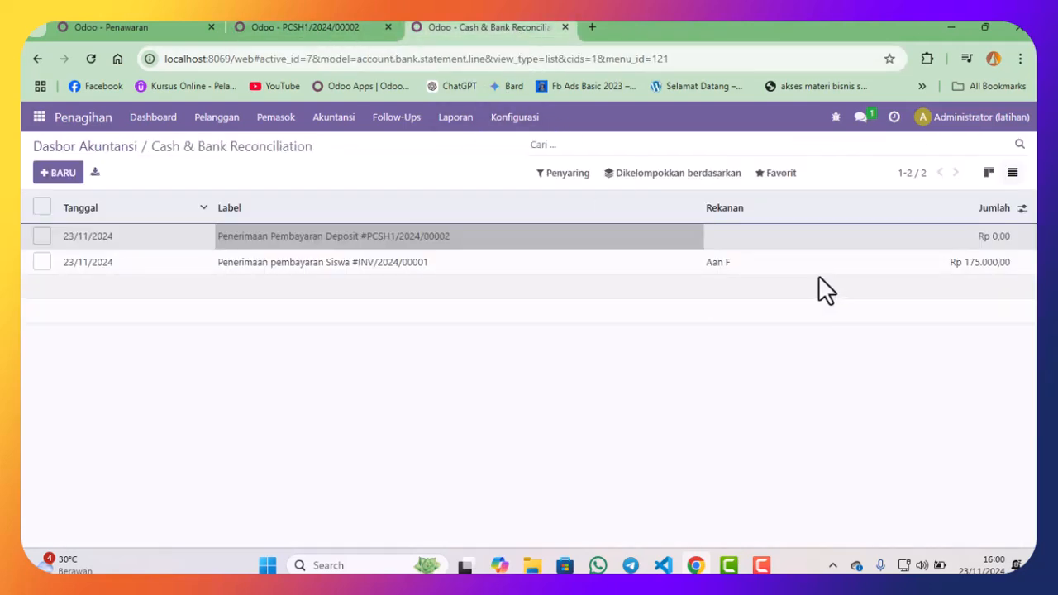
left_click(794, 237)
type("a")
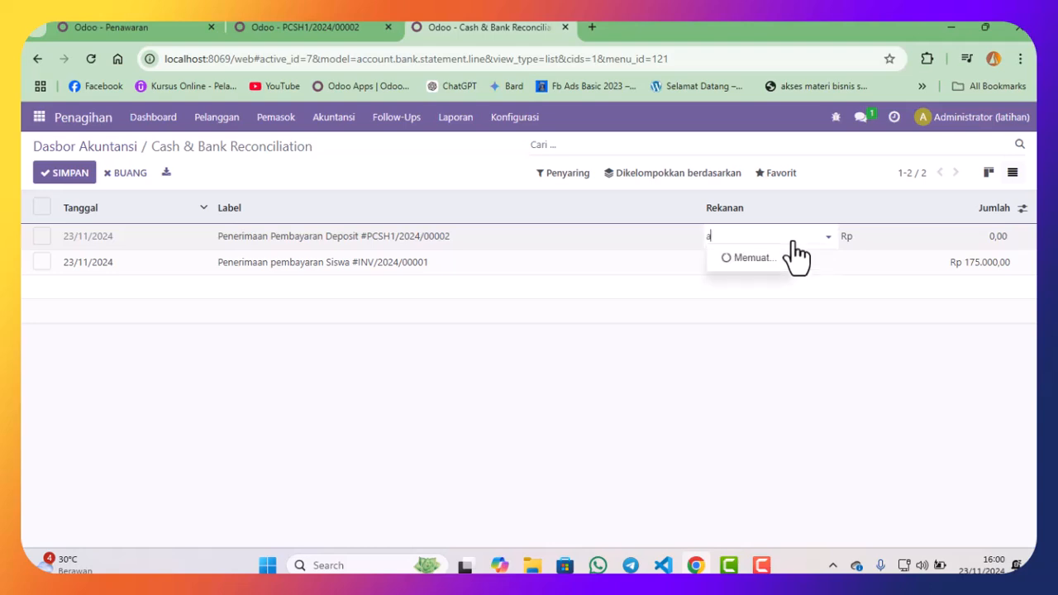
type("li")
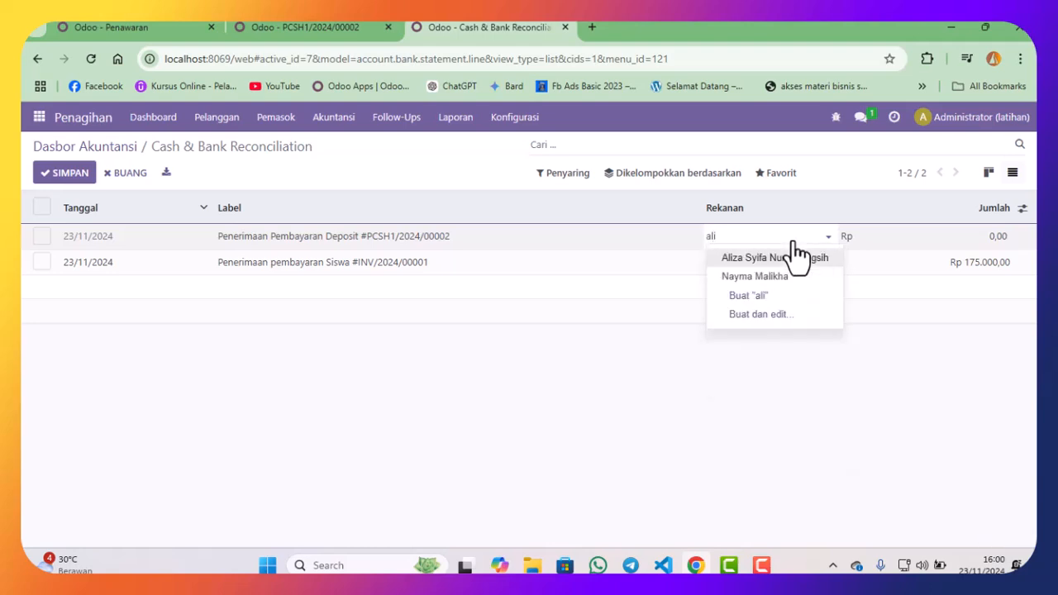
left_click(826, 258)
left_click(964, 235)
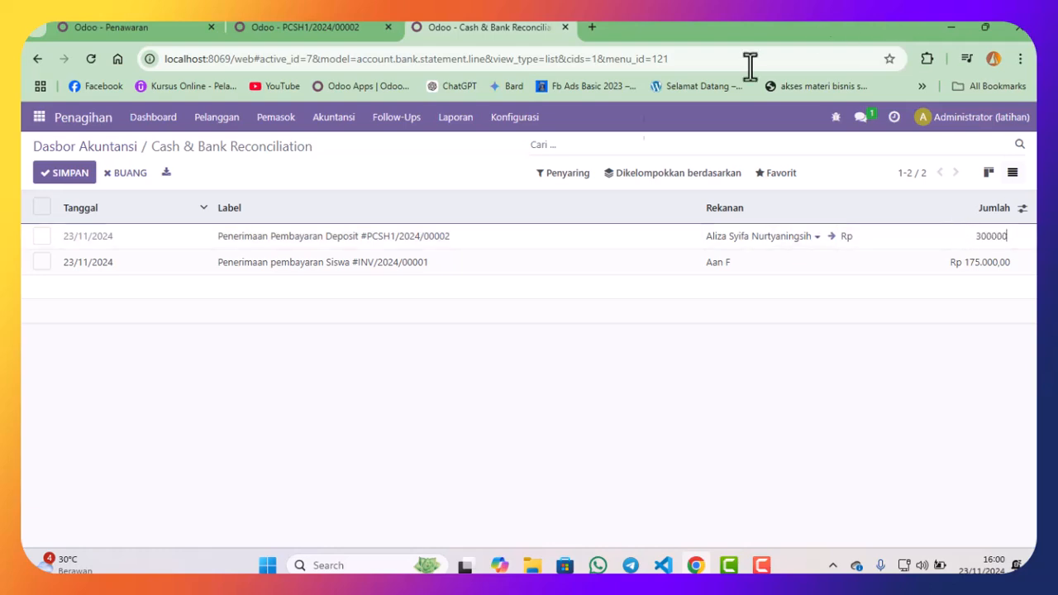
left_click(80, 177)
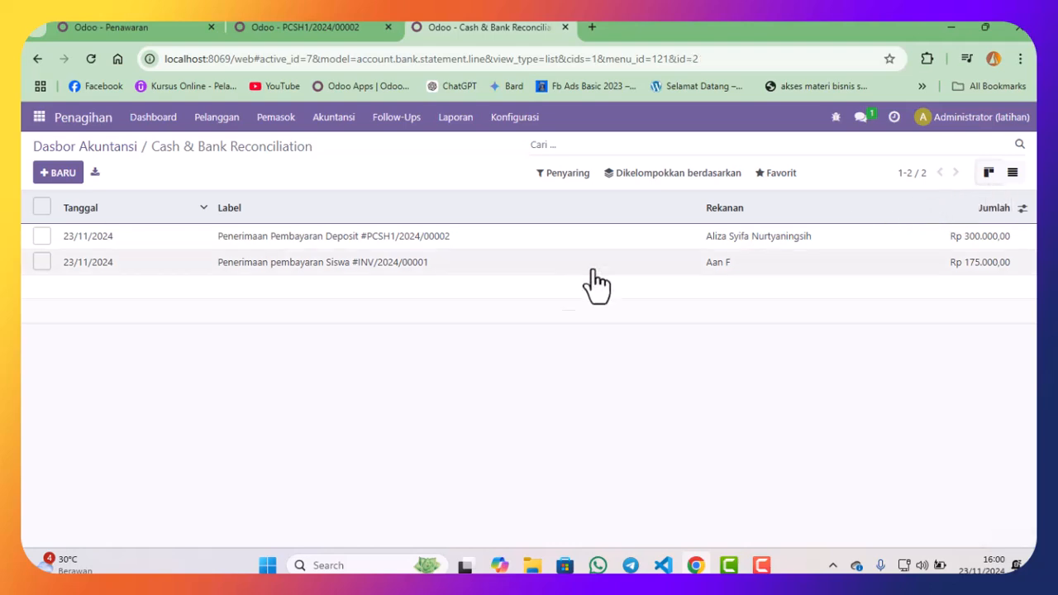
- Open the deposit transaction and validate its reconciliation, and check the Kas journal's running balance on the accounting dashboard
left_click(410, 236)
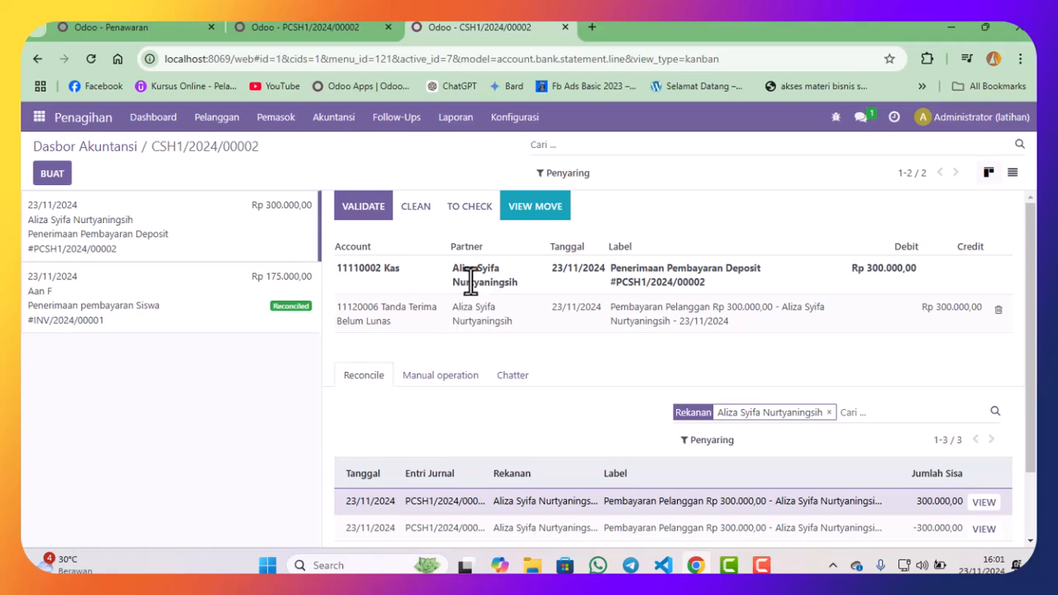
left_click(372, 217)
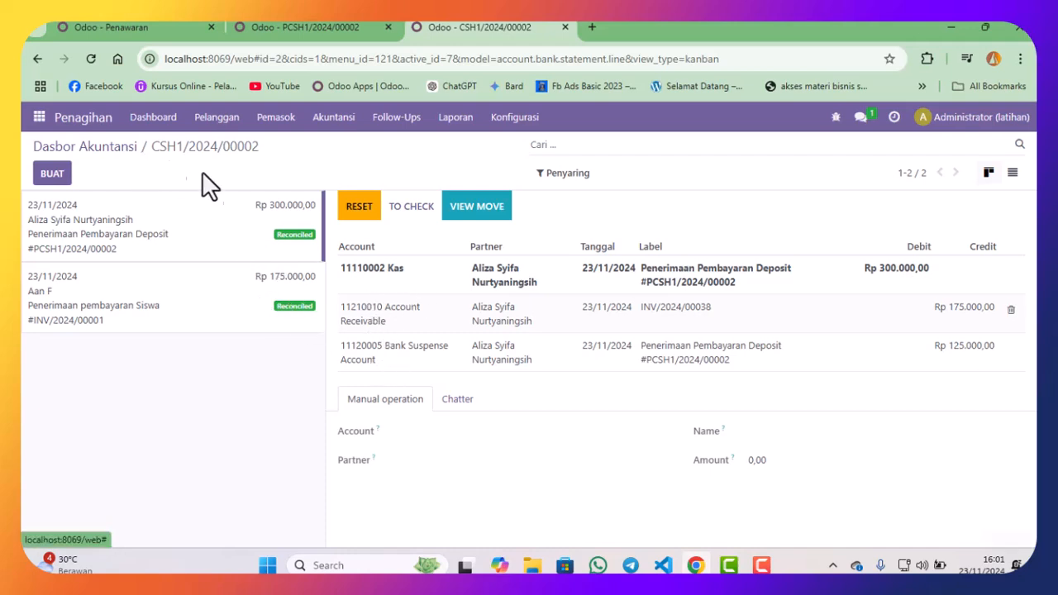
left_click(168, 160)
left_click_drag(247, 437, 506, 439)
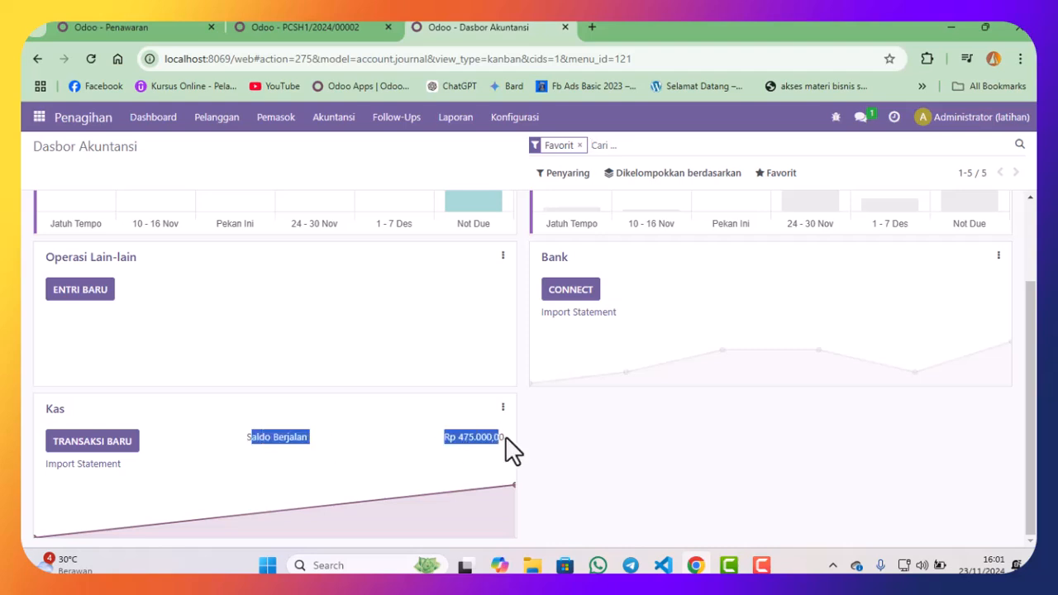
- On the Penawaran page, go to the Penagihan app and open the list of customer invoices (Faktur)
left_click(148, 26)
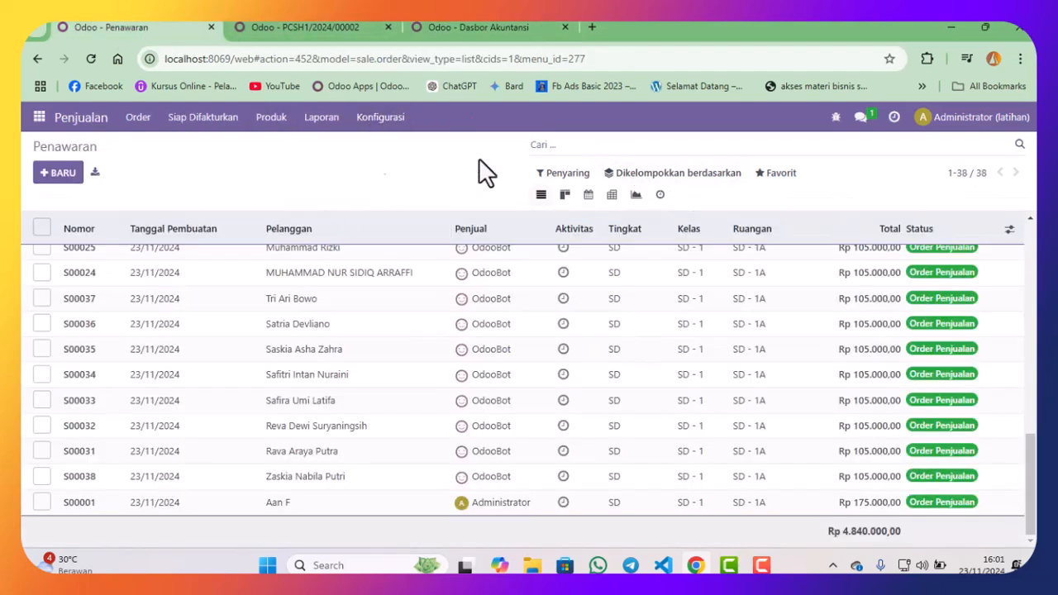
left_click(312, 26)
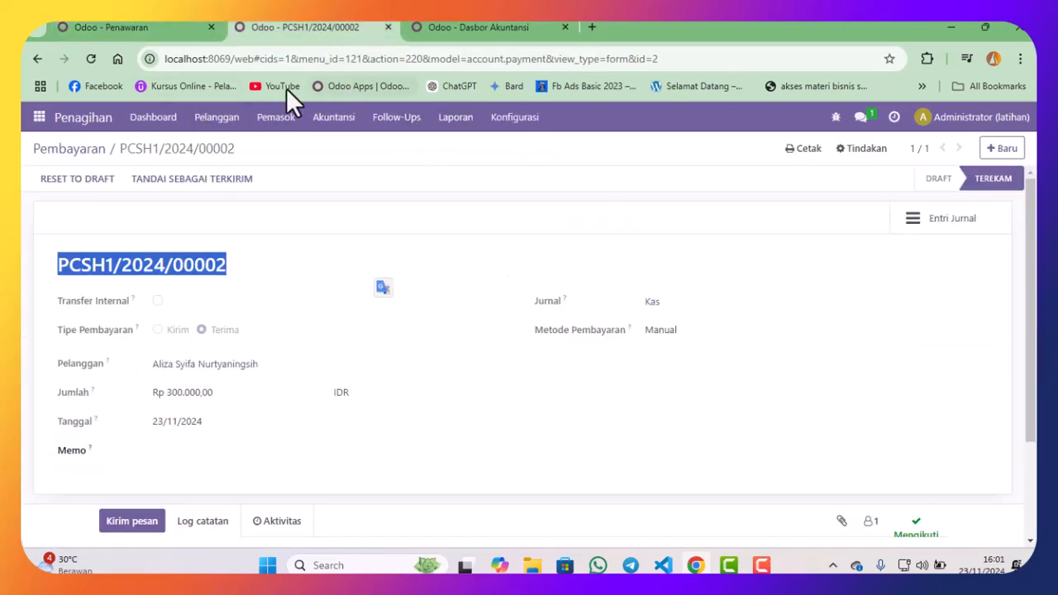
left_click(165, 25)
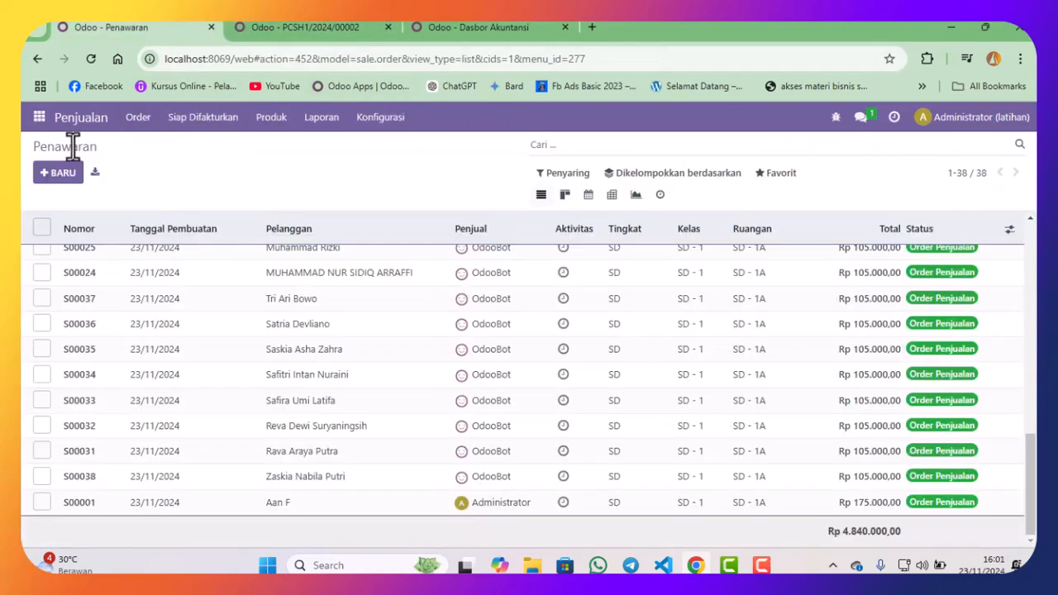
left_click(39, 118)
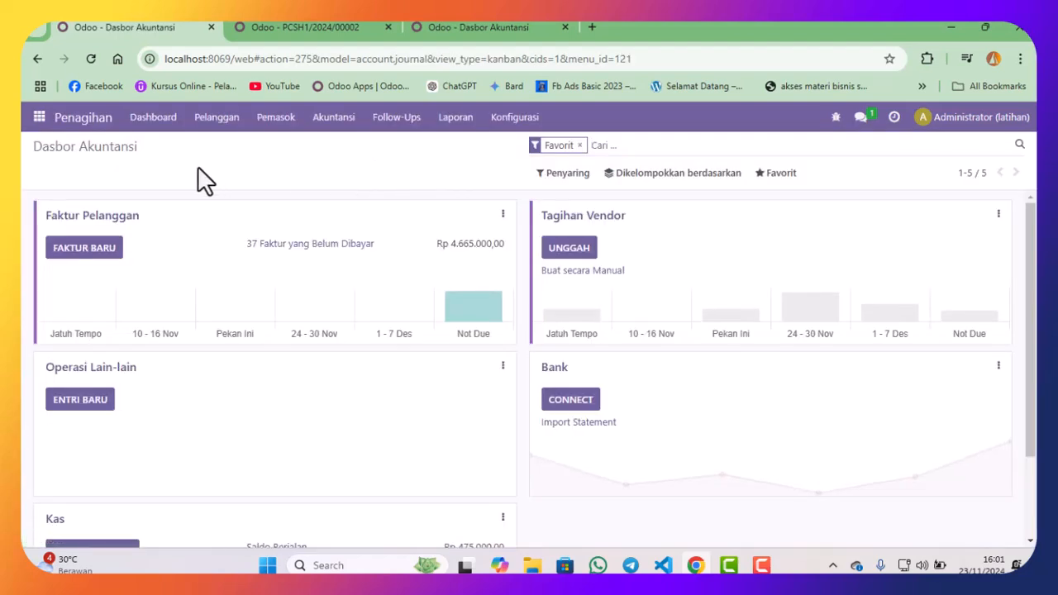
left_click(225, 119)
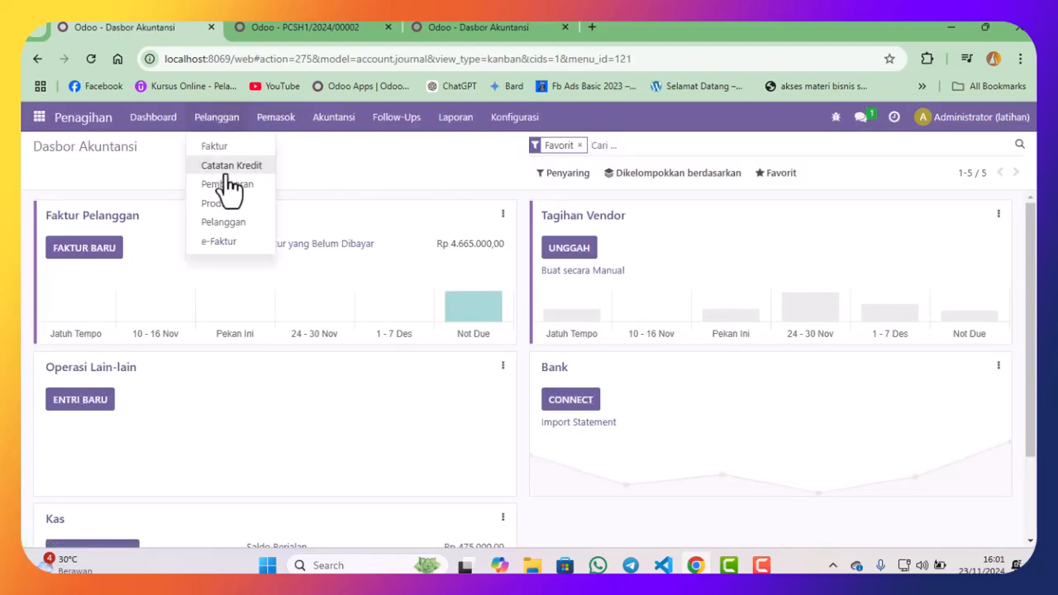
left_click(229, 163)
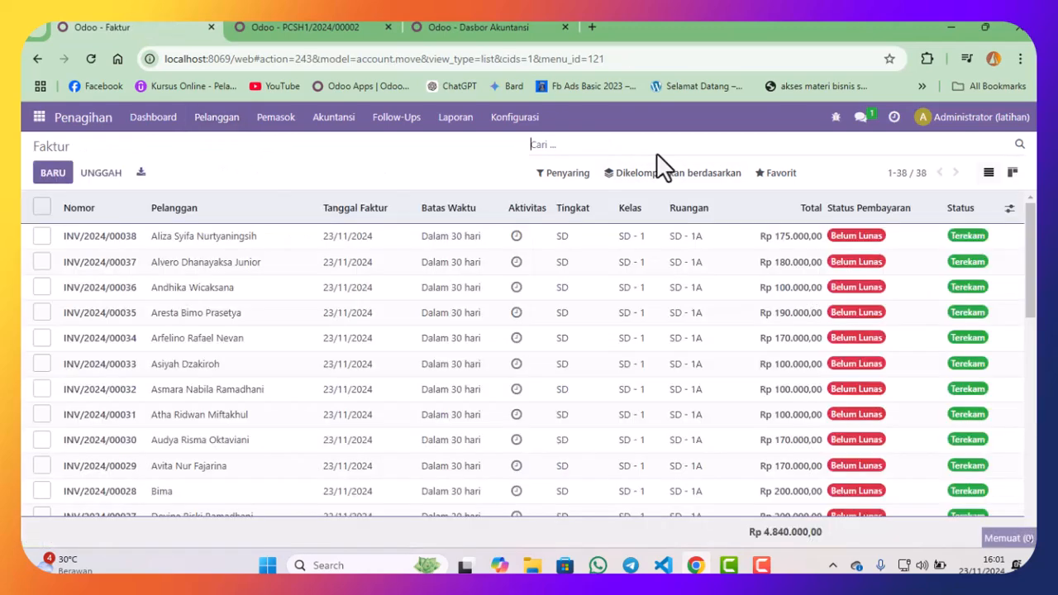
- Find the depositing student's invoice by first name, open it, and read its outstanding-credit notice and Kredit belum selesai section
type("aliza")
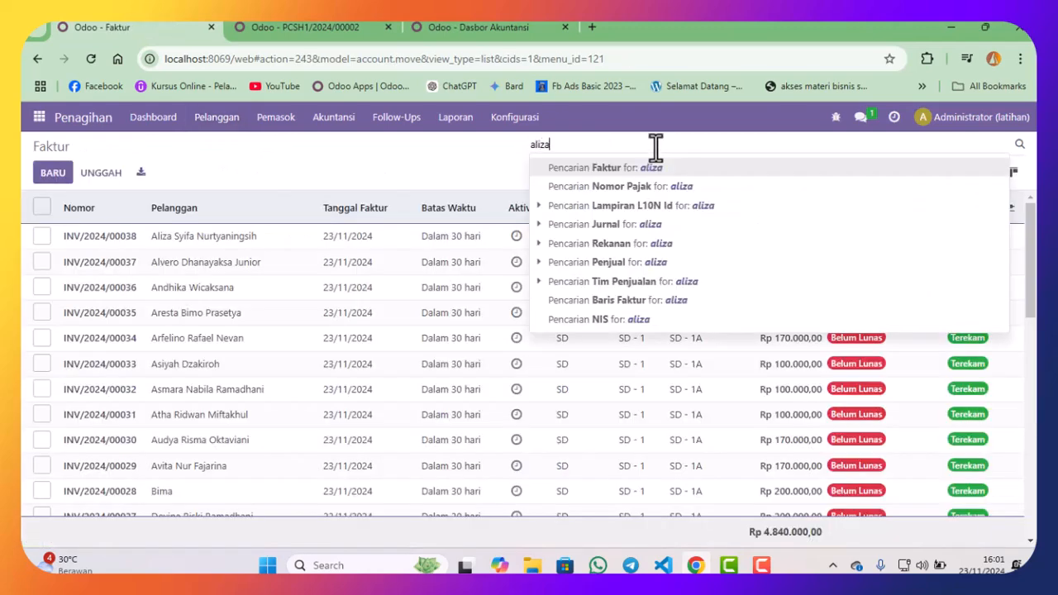
key("Return")
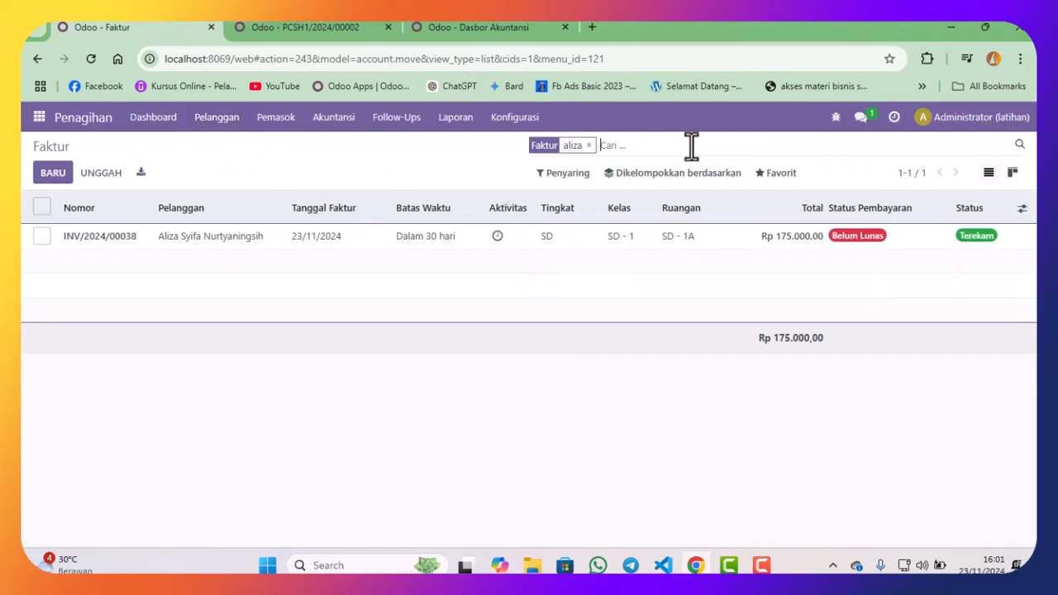
left_click(641, 239)
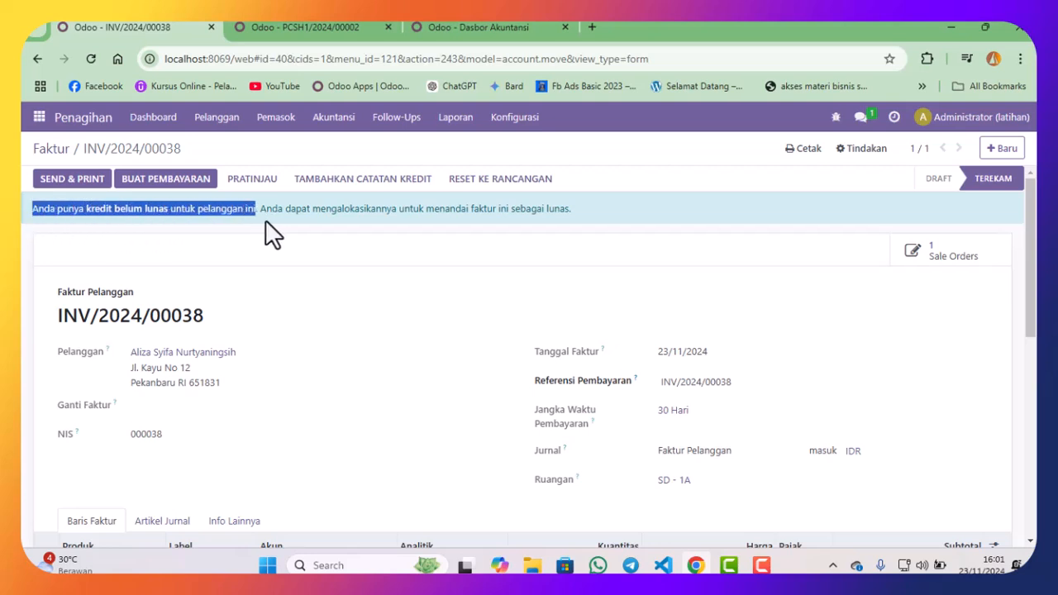
left_click_drag(255, 220, 381, 217)
left_click_drag(581, 213, 581, 213)
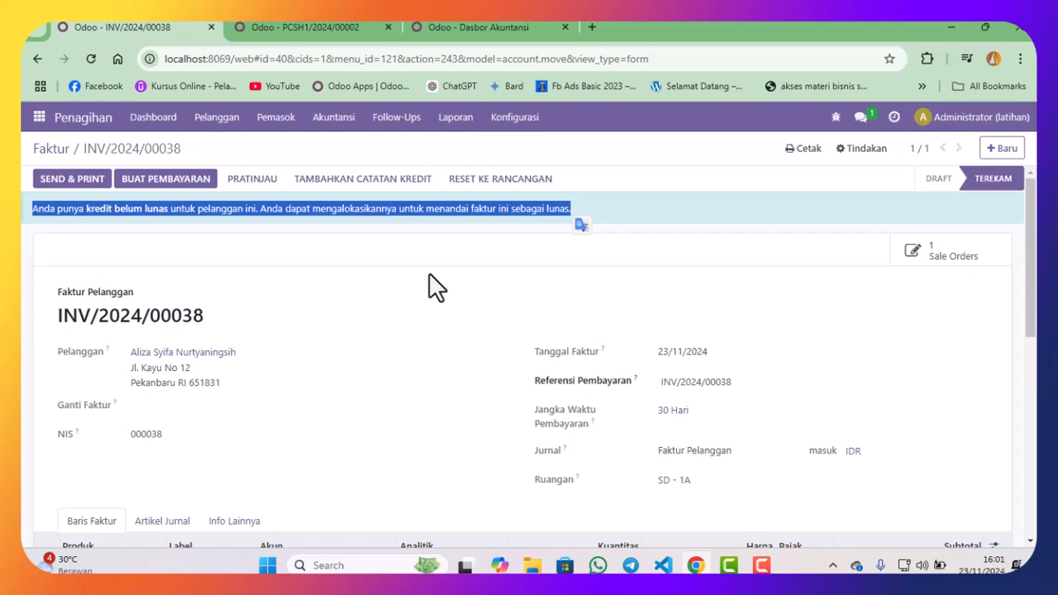
scroll(447, 266, "down", 10)
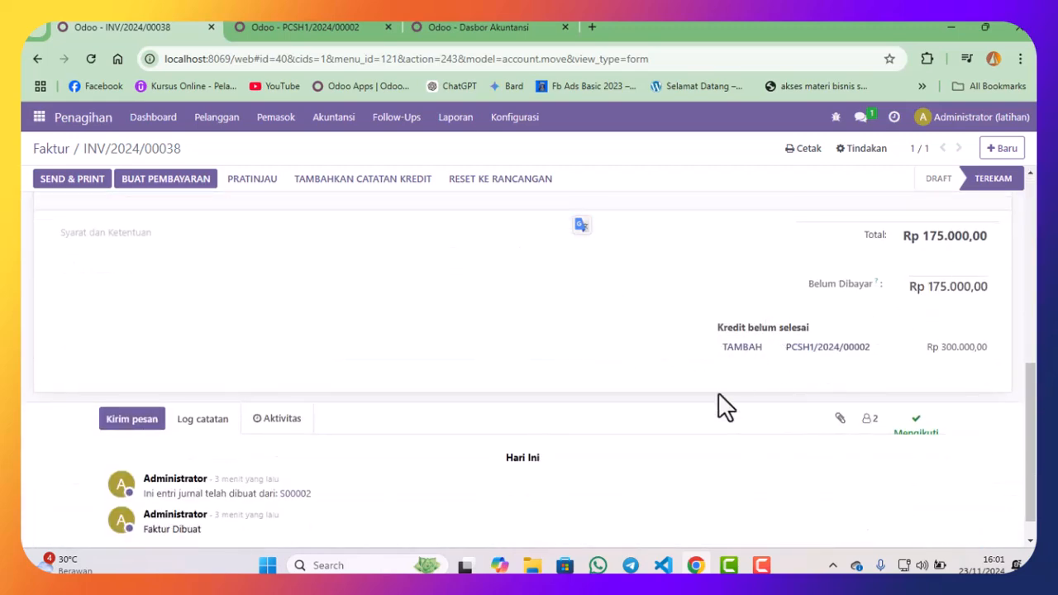
- View the Partner Ledger for this financial year and examine the students' balances, expanding the second student's entries
left_click(284, 21)
left_click(456, 29)
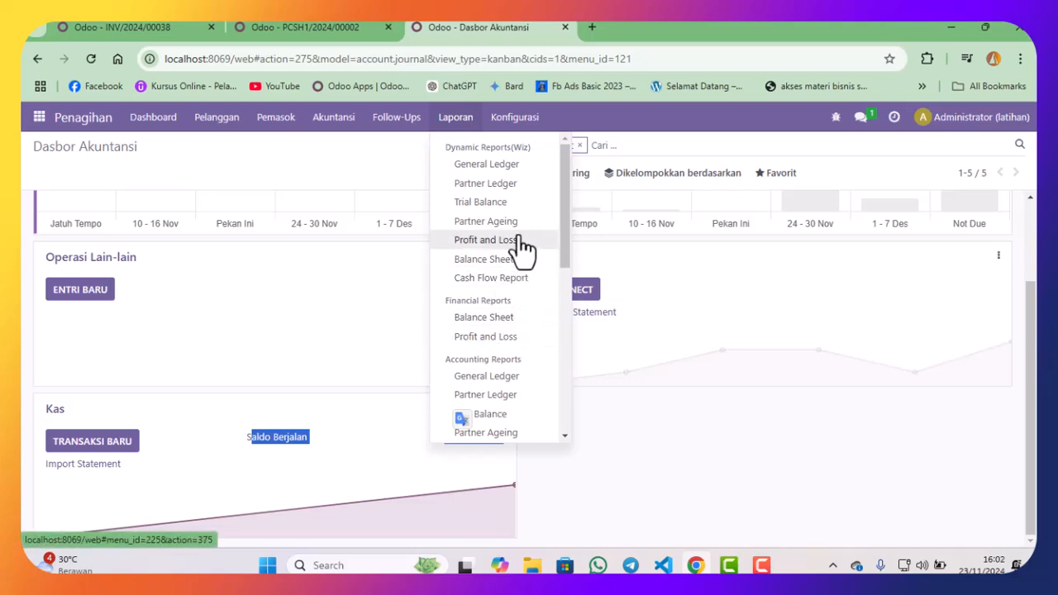
left_click(519, 190)
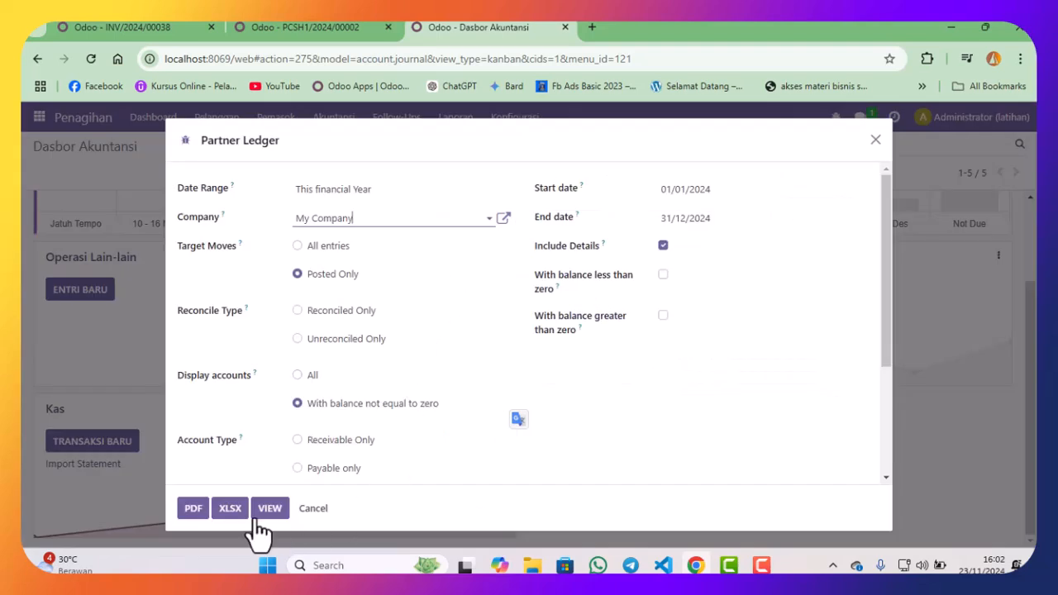
left_click(256, 517)
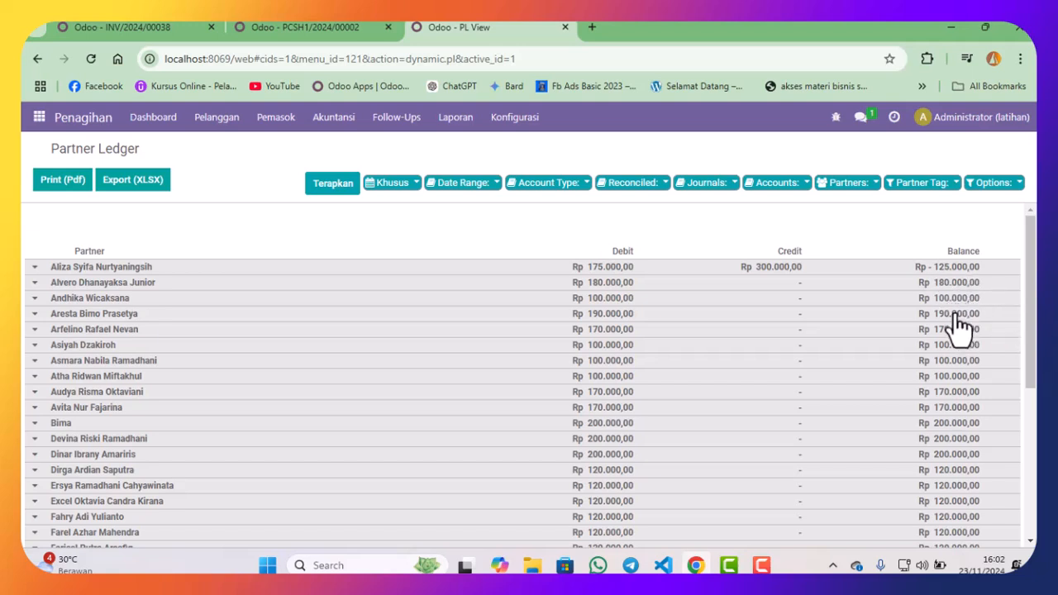
left_click(70, 283)
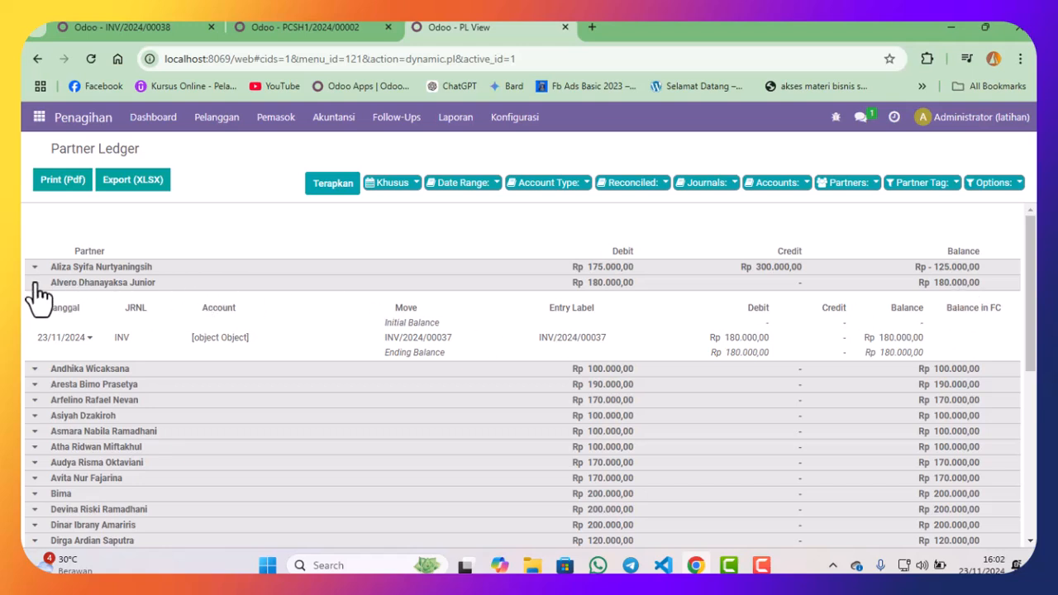
left_click(958, 284)
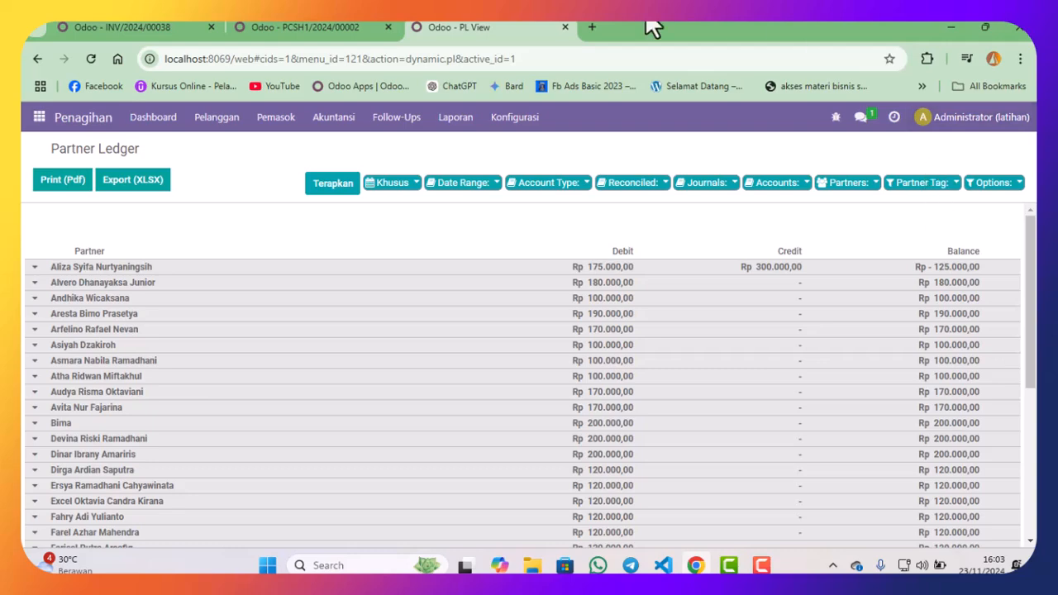
- Return to the student's invoice and apply the outstanding deposit credit PCSH1/2024/00002 to it
left_click(178, 26)
left_click(302, 25)
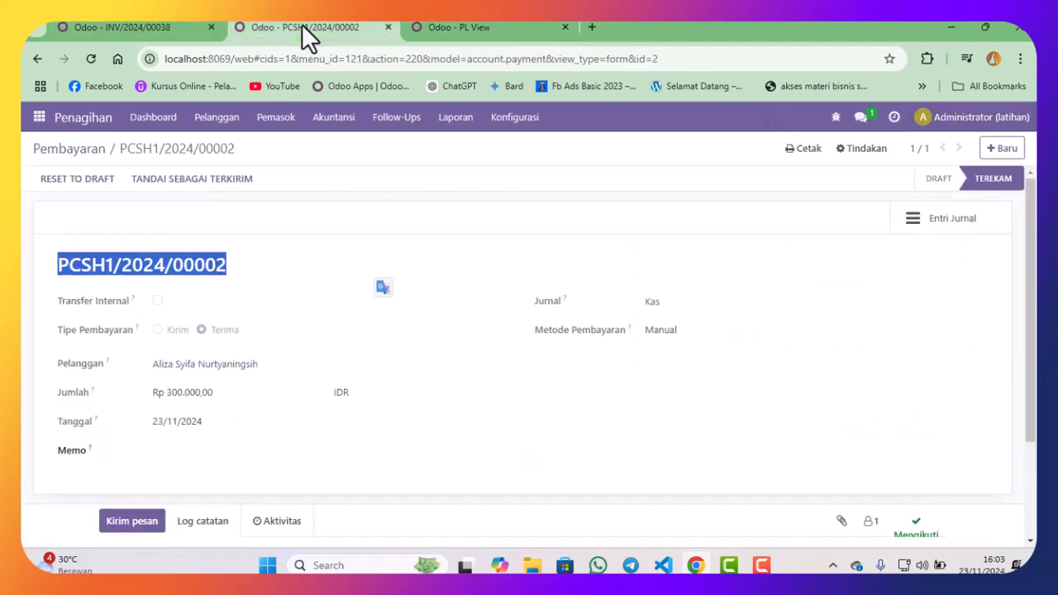
left_click(144, 26)
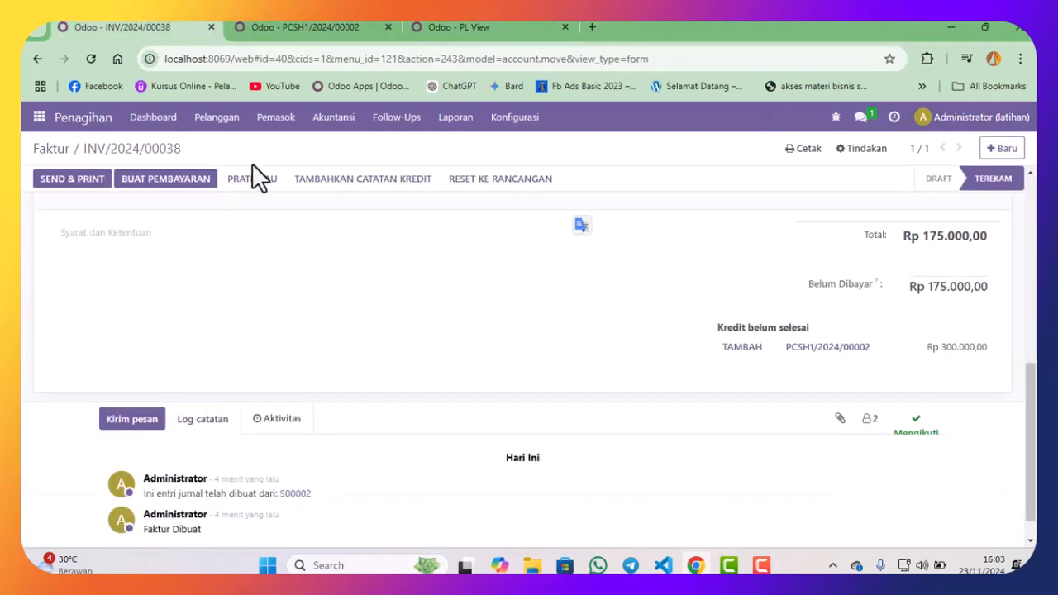
scroll(248, 248, "up", 10)
triple_click(378, 216)
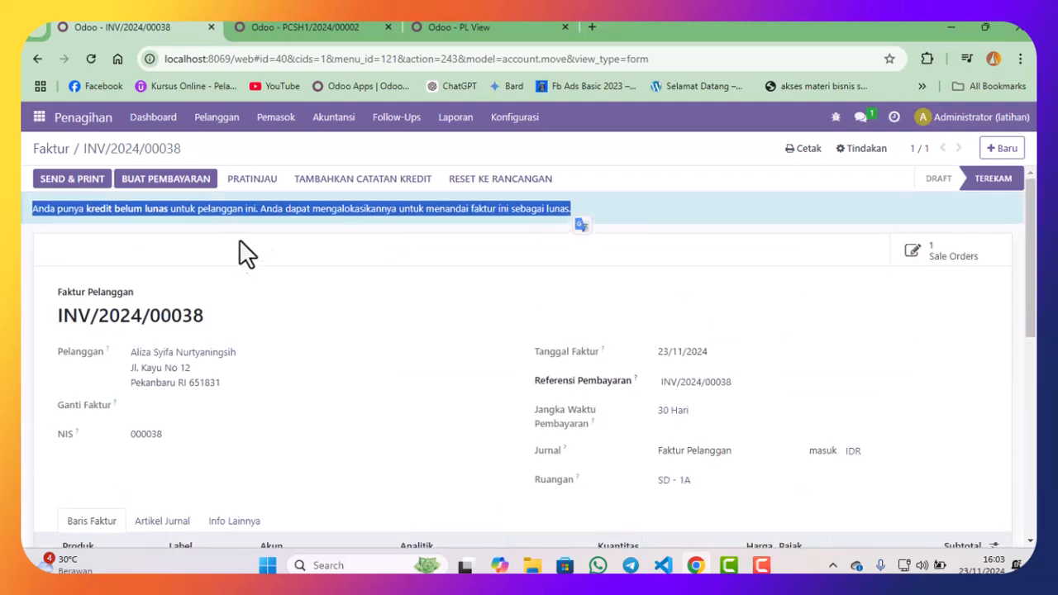
scroll(891, 254, "down", 3)
scroll(891, 254, "up", 3)
scroll(892, 248, "down", 1)
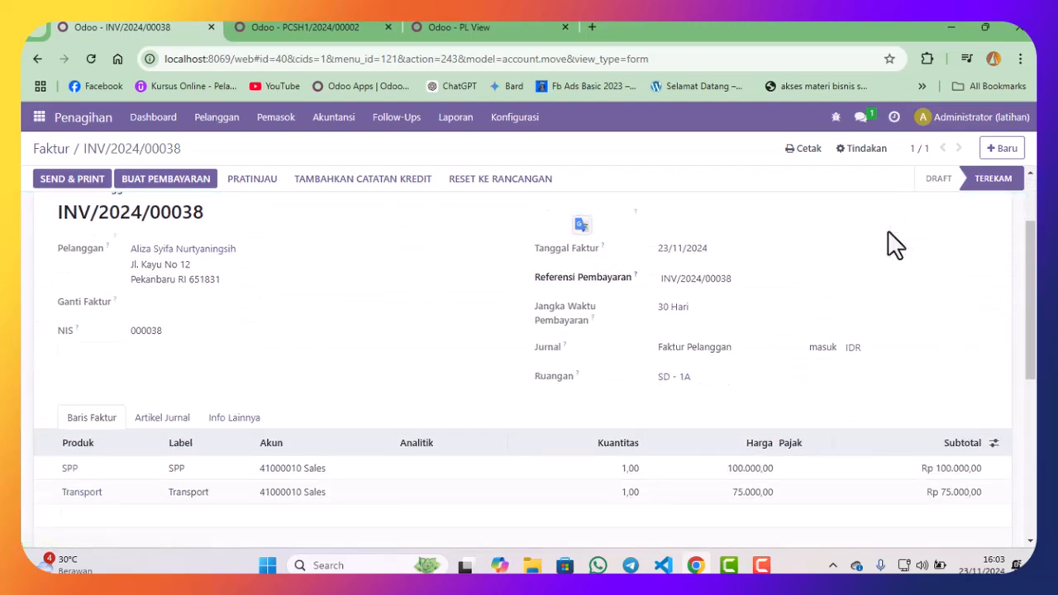
scroll(895, 244, "down", 10)
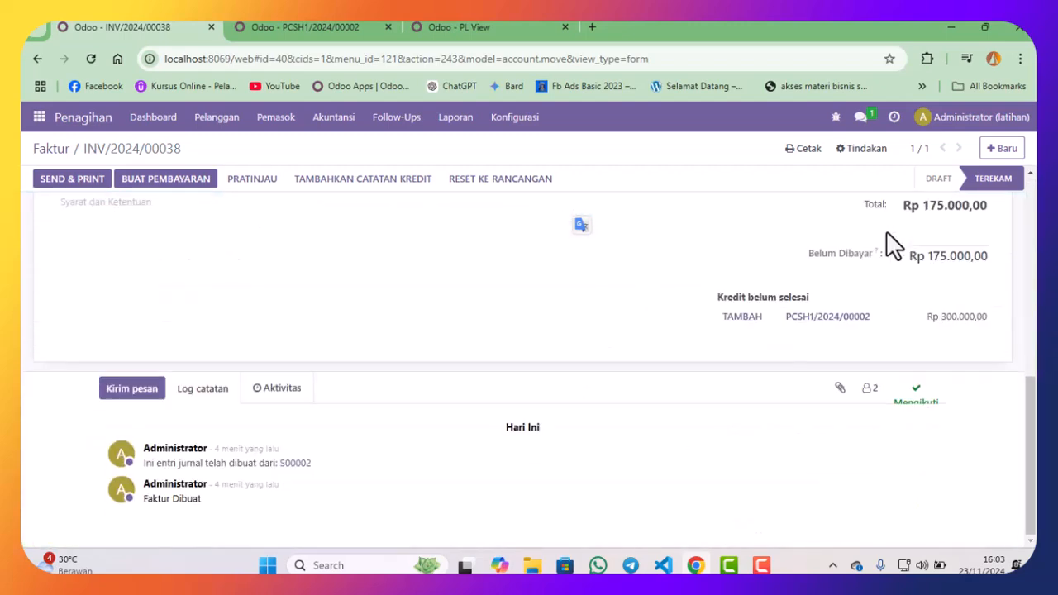
left_click(746, 321)
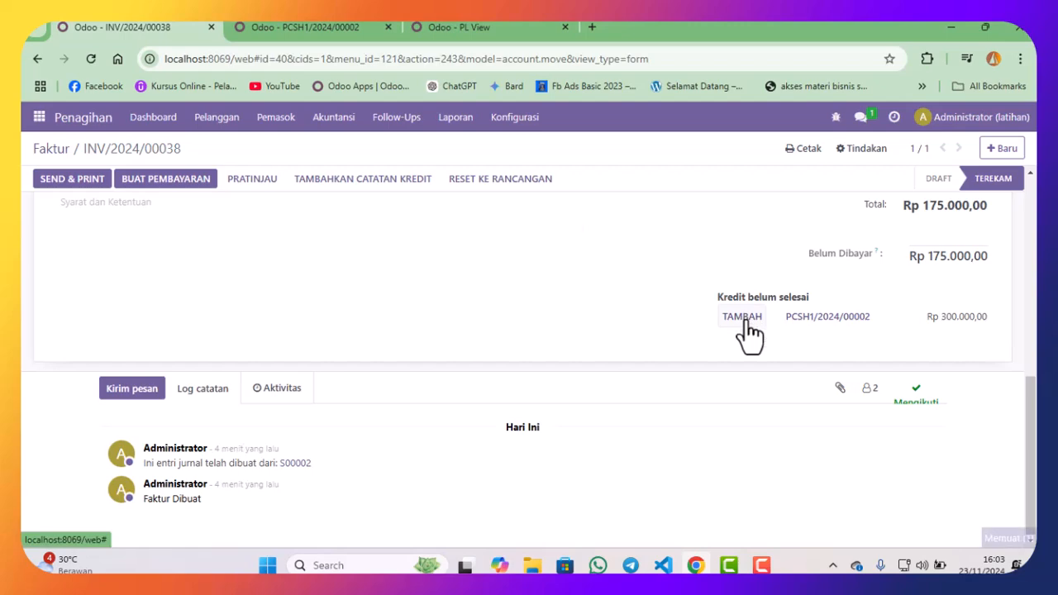
- Examine the invoice's payment status, fee lines, total, paid amount and remaining Belum Dibayar balance
scroll(819, 321, "up", 10)
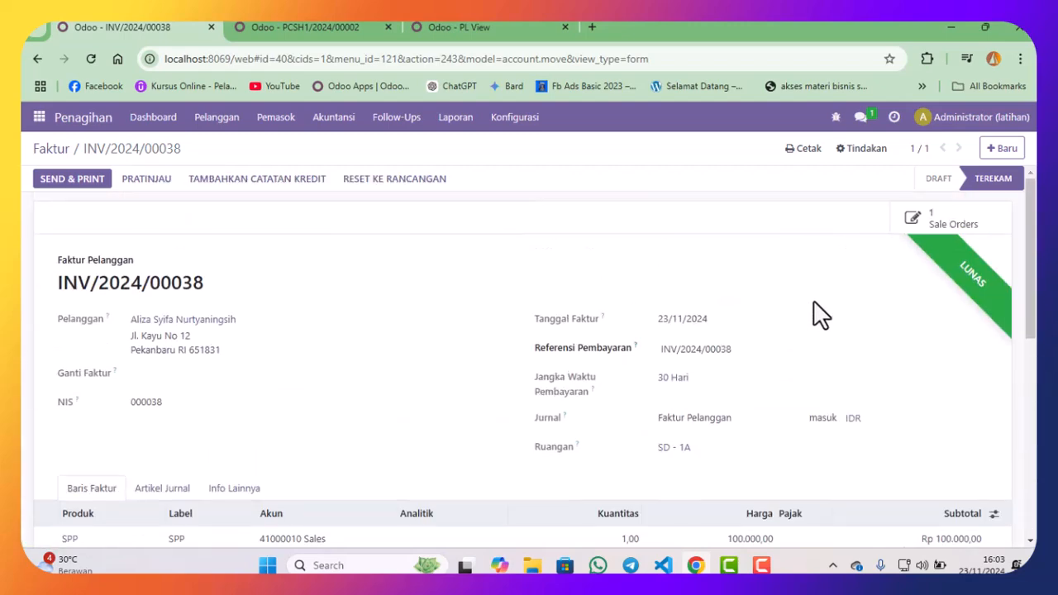
scroll(821, 316, "down", 4)
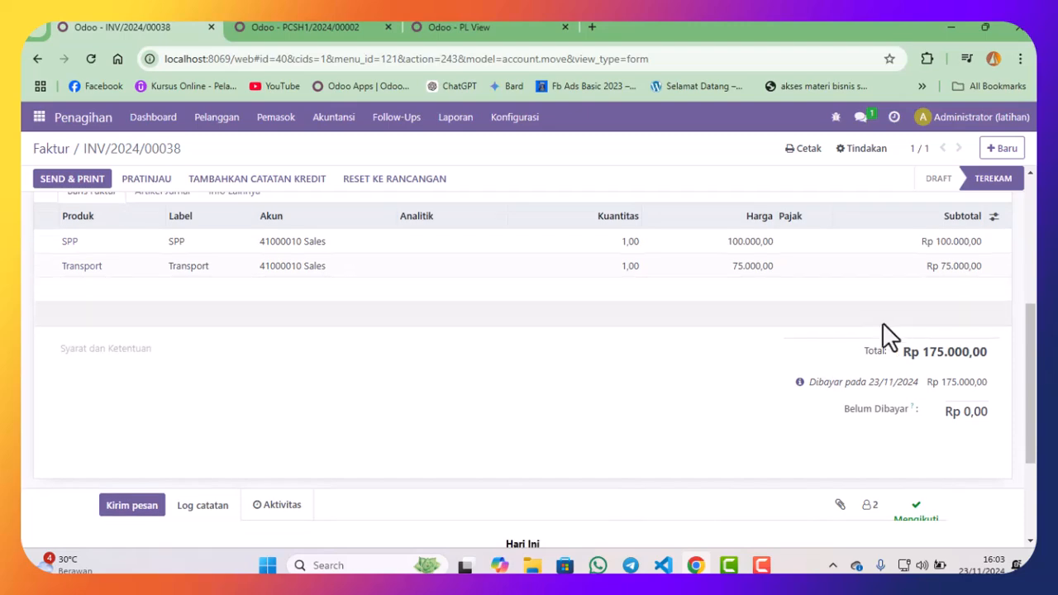
scroll(912, 330, "up", 2)
scroll(913, 335, "up", 3)
scroll(911, 338, "down", 4)
scroll(912, 338, "up", 4)
scroll(916, 326, "down", 4)
scroll(917, 328, "down", 1)
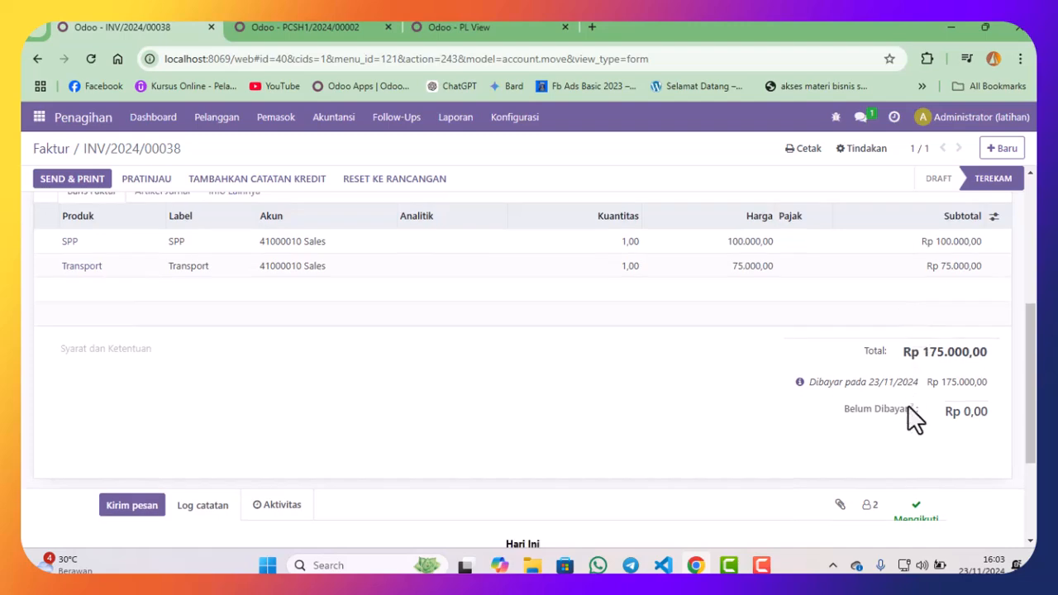
scroll(931, 385, "up", 4)
scroll(929, 388, "down", 3)
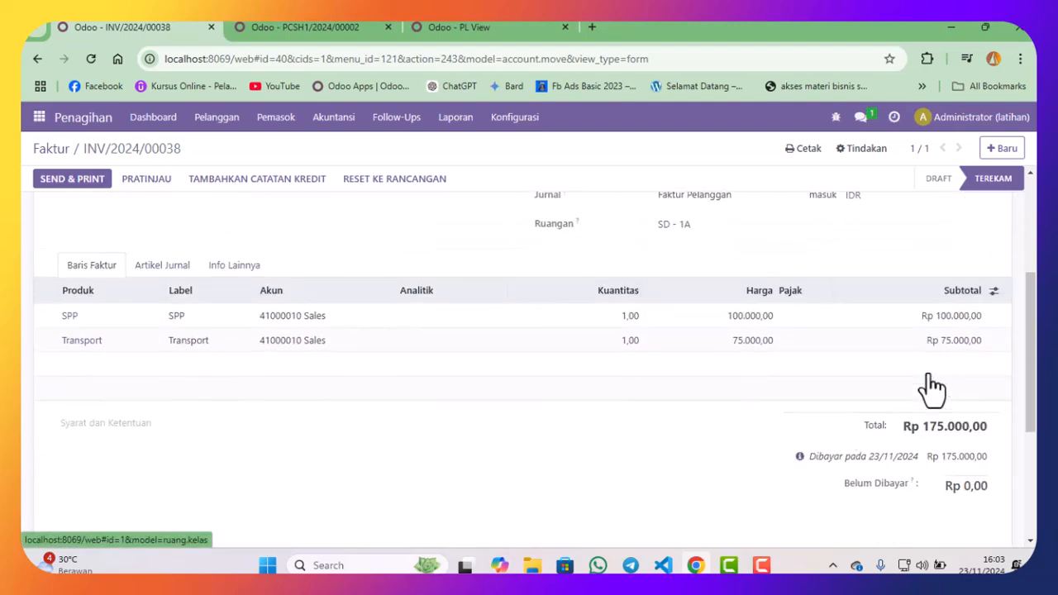
scroll(926, 367, "up", 5)
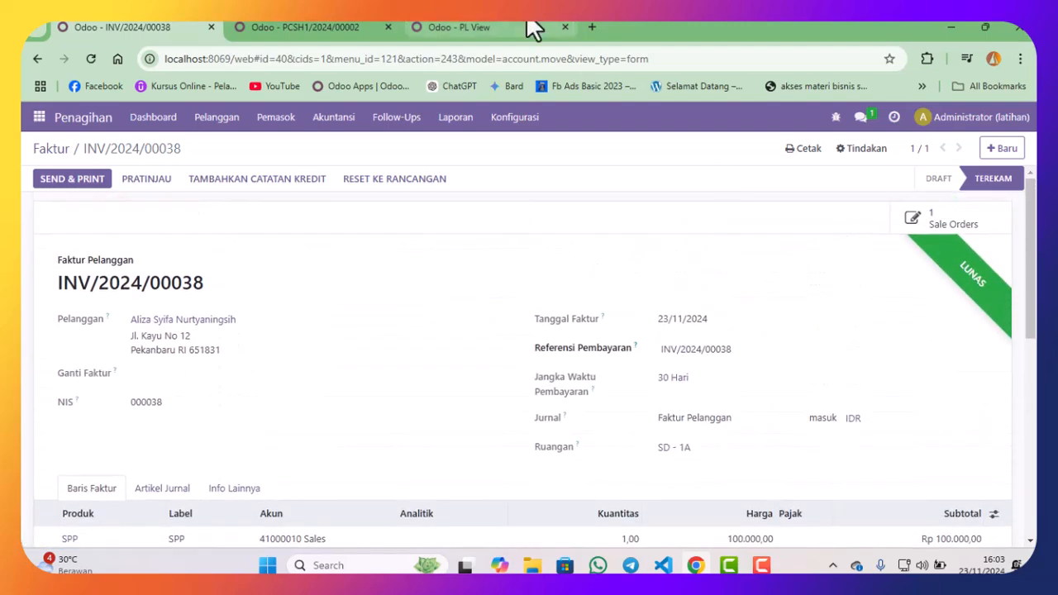
- Compare the student's Partner Ledger balance with the deposit payment record and the invoice's payment status
left_click(494, 25)
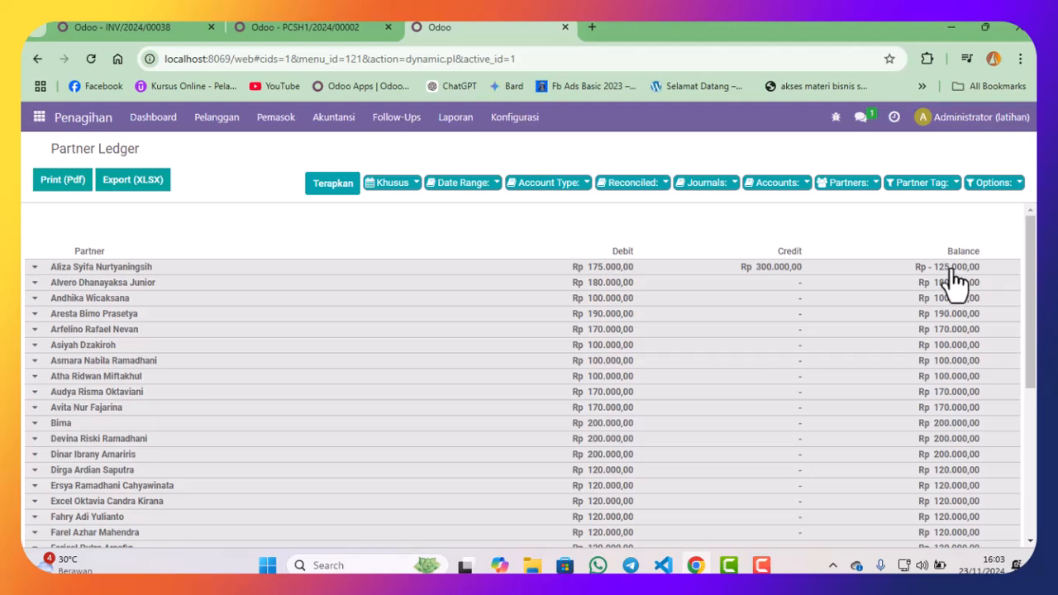
left_click(306, 27)
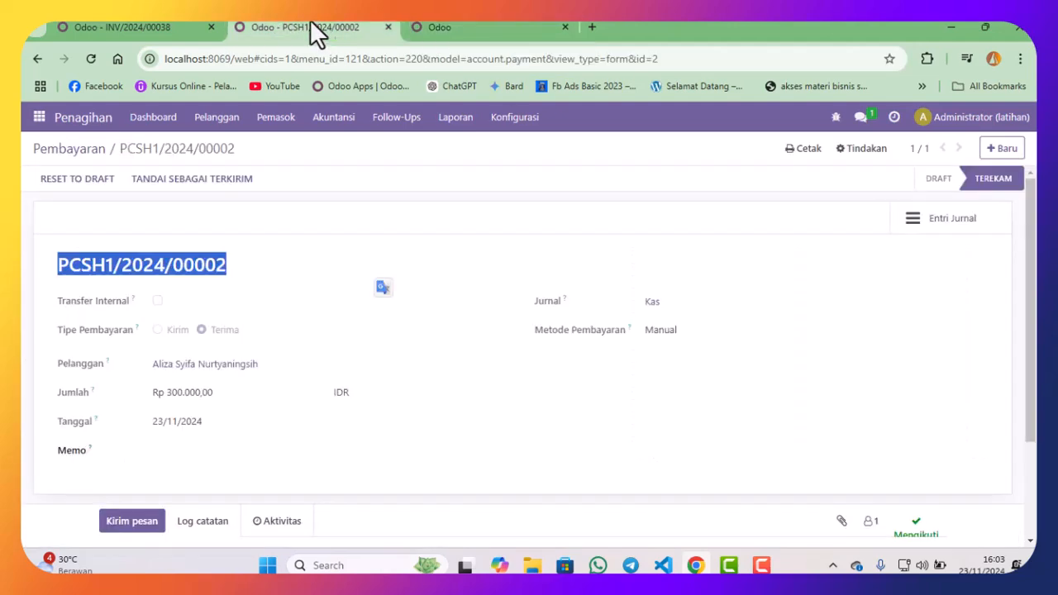
left_click(138, 28)
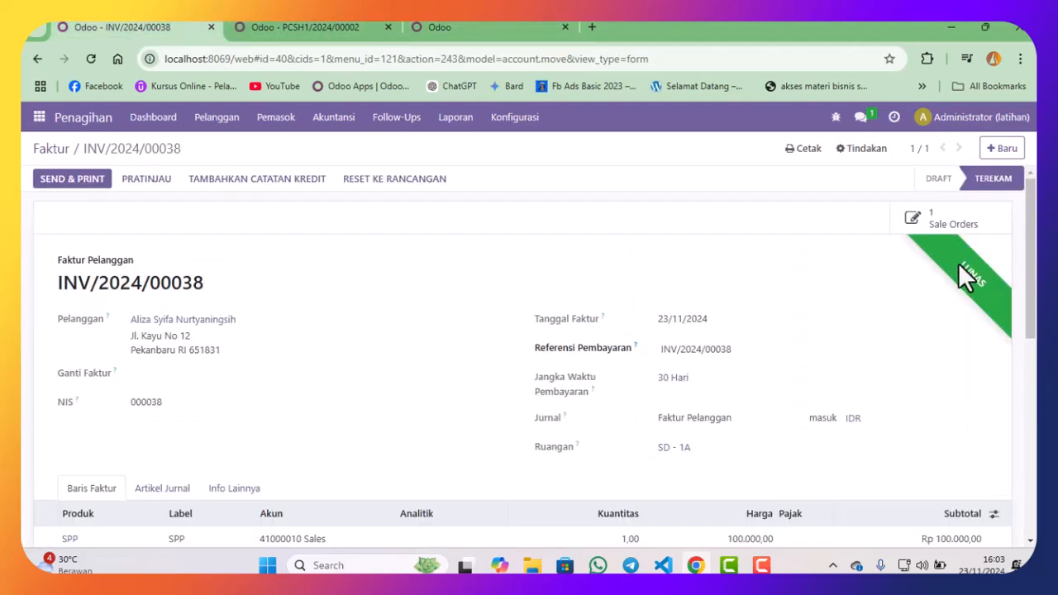
scroll(835, 266, "down", 3)
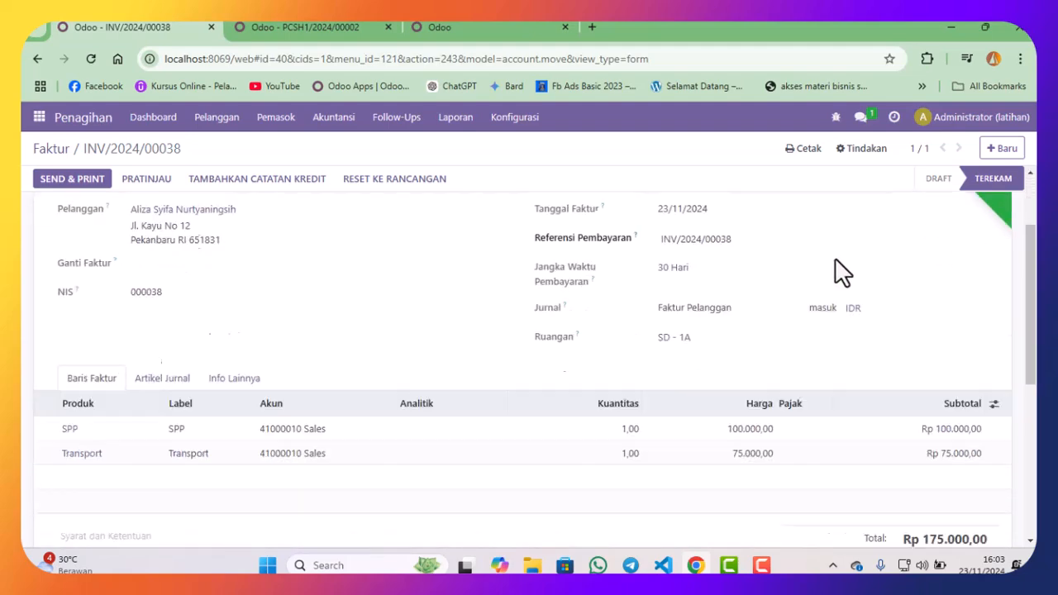
scroll(834, 266, "up", 2)
scroll(835, 266, "down", 2)
scroll(834, 258, "up", 2)
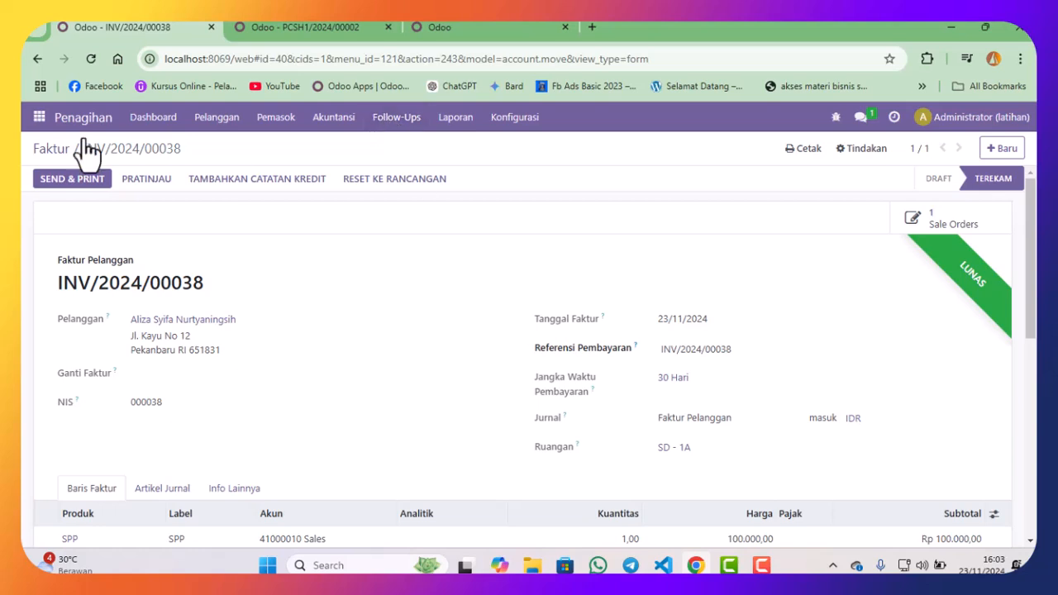
- Return to the Faktur list, clear the student-name search, and filter the invoices by Lunas
left_click(50, 150)
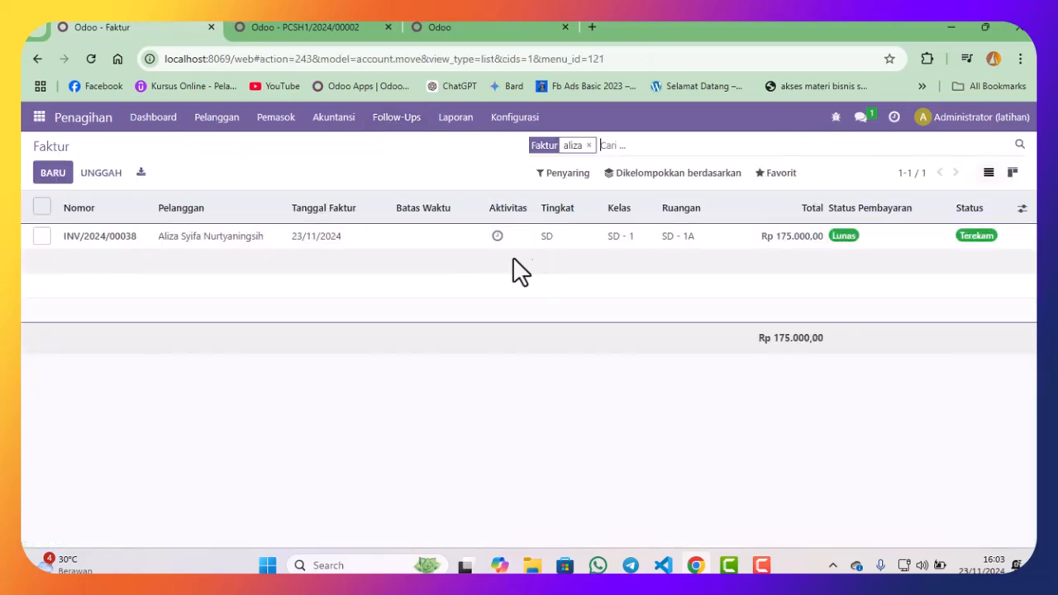
left_click(590, 146)
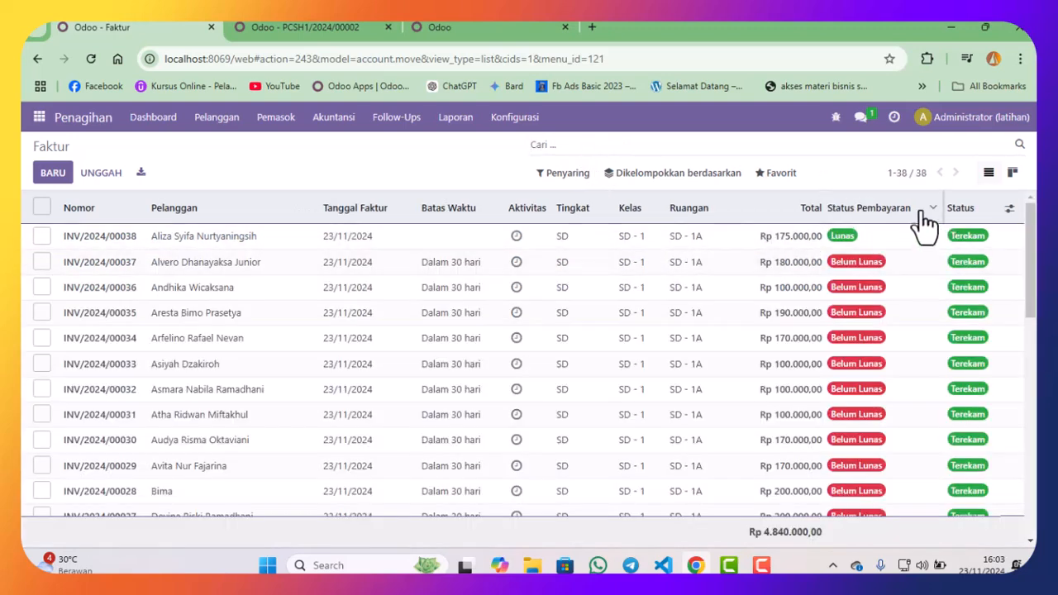
left_click(569, 174)
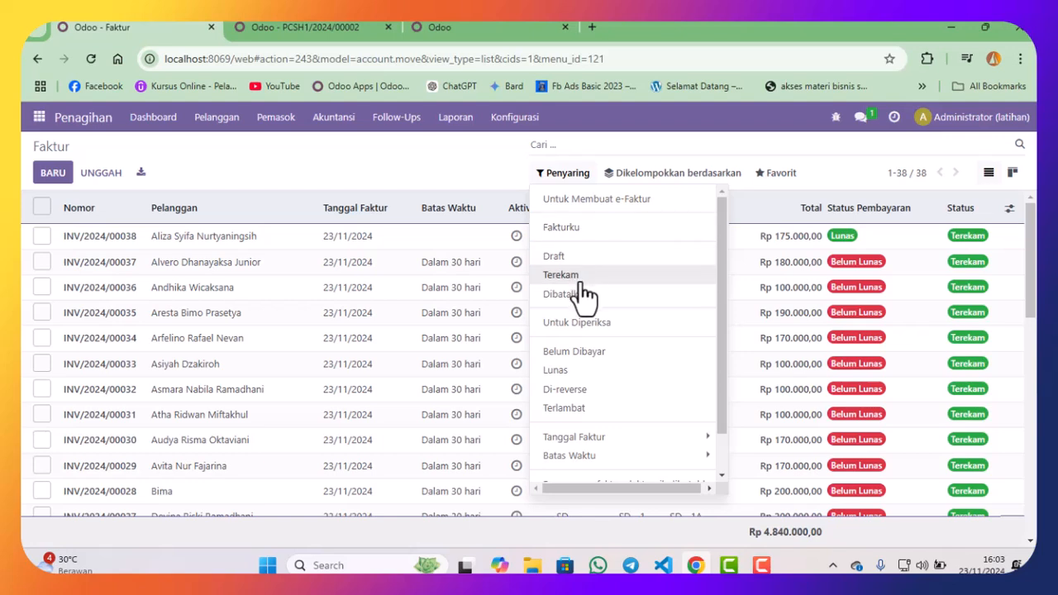
left_click(579, 370)
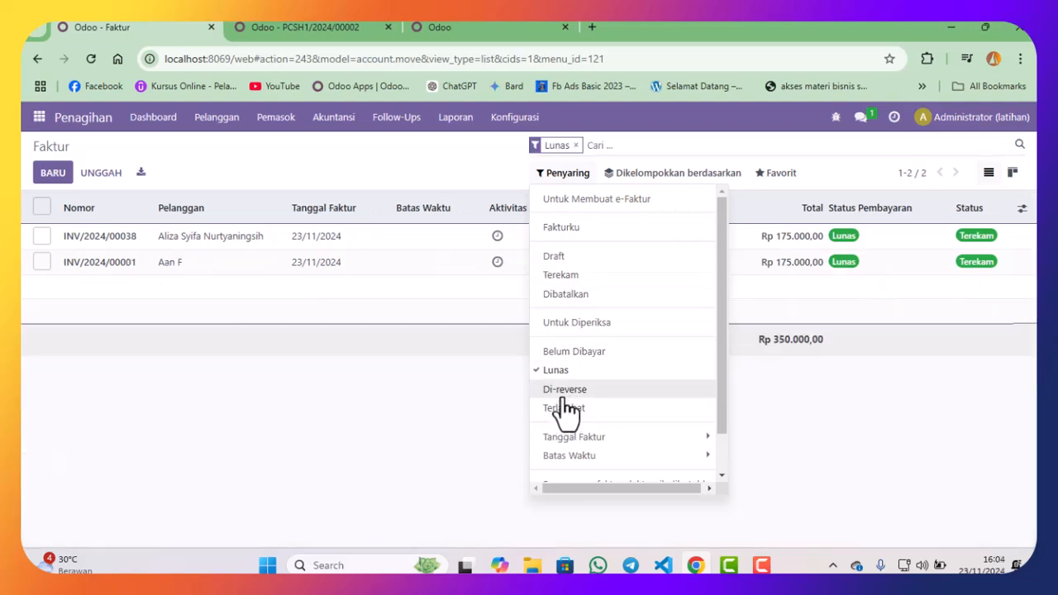
- Replace the Lunas filter with Terlambat to check for overdue invoices, and clear the filter again
left_click(557, 407)
left_click(559, 371)
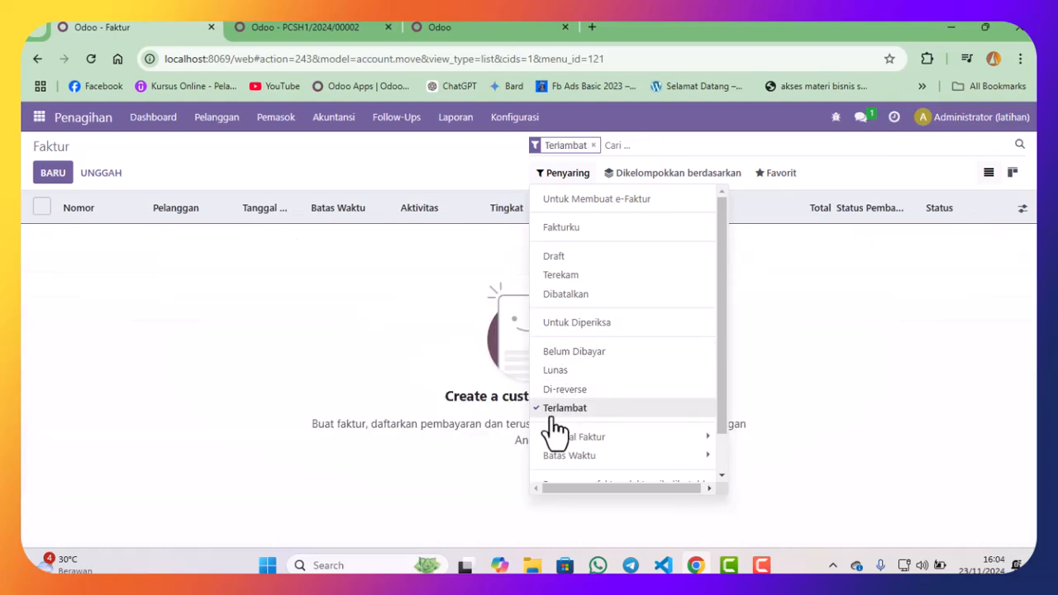
left_click(557, 413)
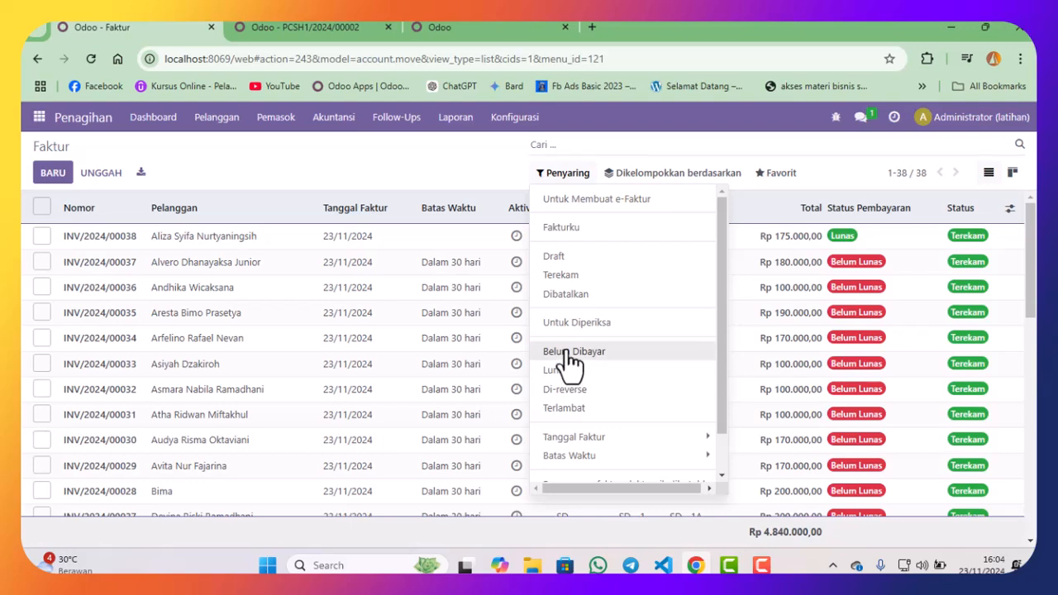
- Filter the invoices by Belum Dibayar, and group them by Status before removing that grouping again
left_click(570, 354)
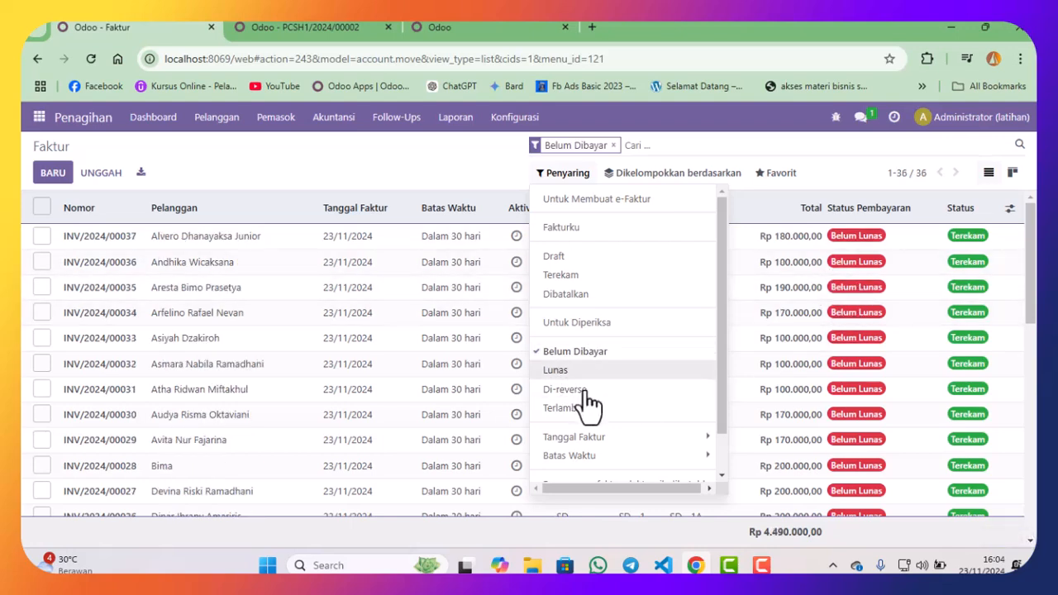
scroll(611, 375, "down", 1)
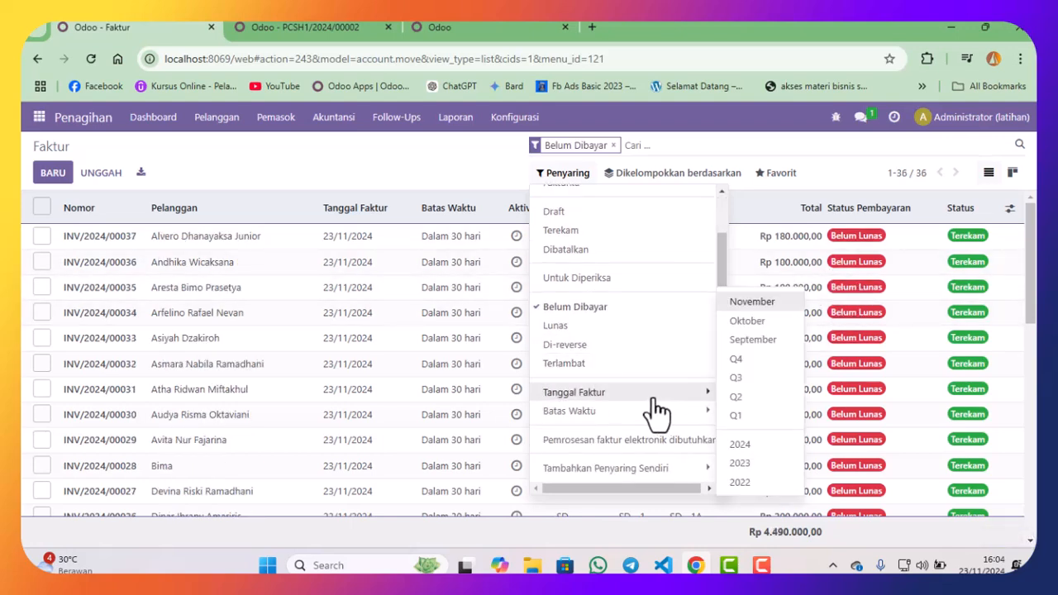
left_click(661, 175)
left_click(661, 187)
left_click(665, 190)
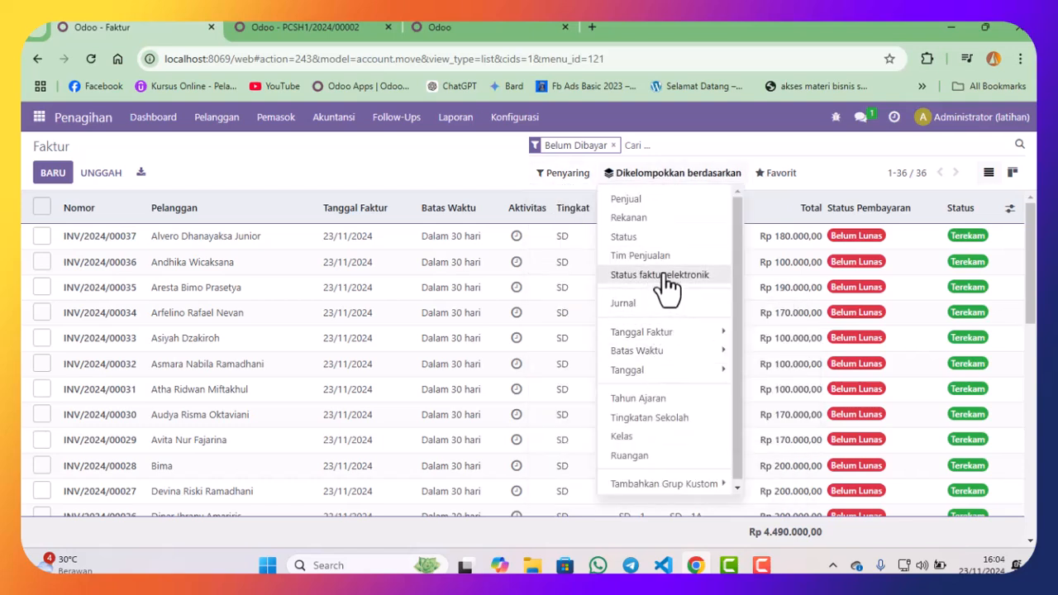
left_click(667, 237)
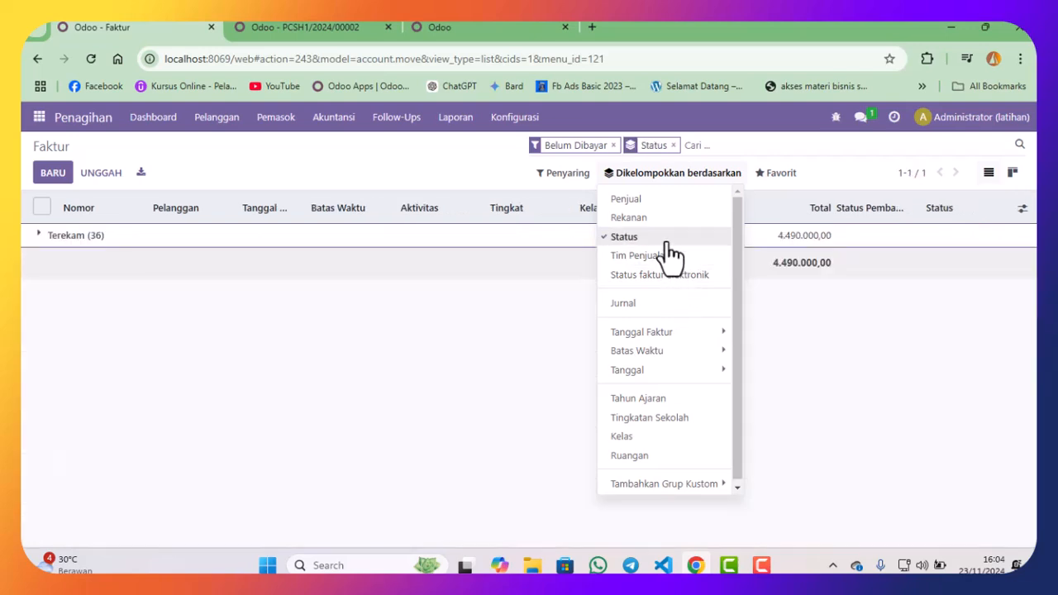
left_click(668, 238)
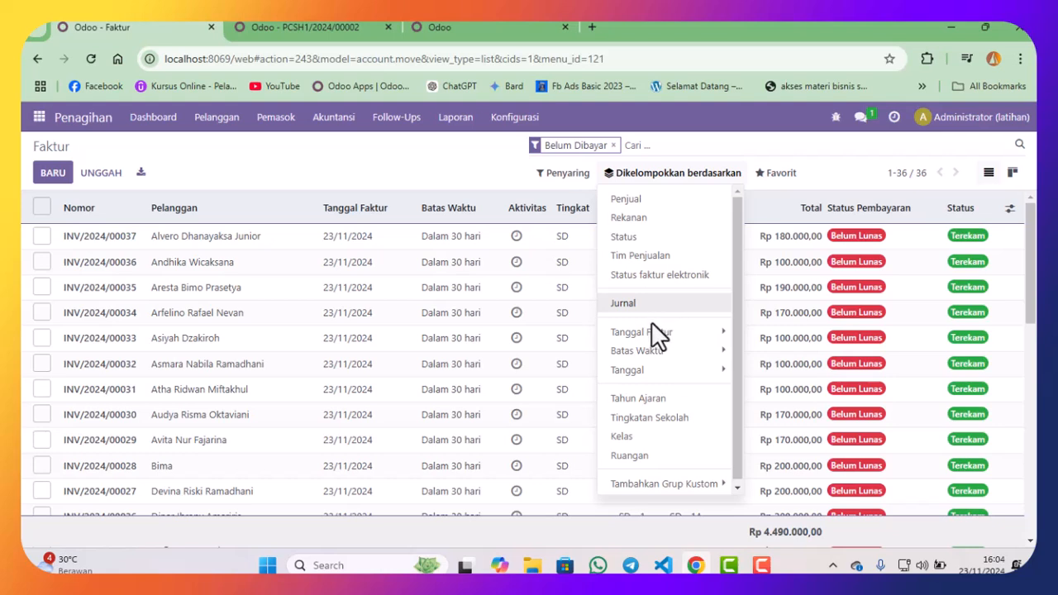
mouse_move(657, 338)
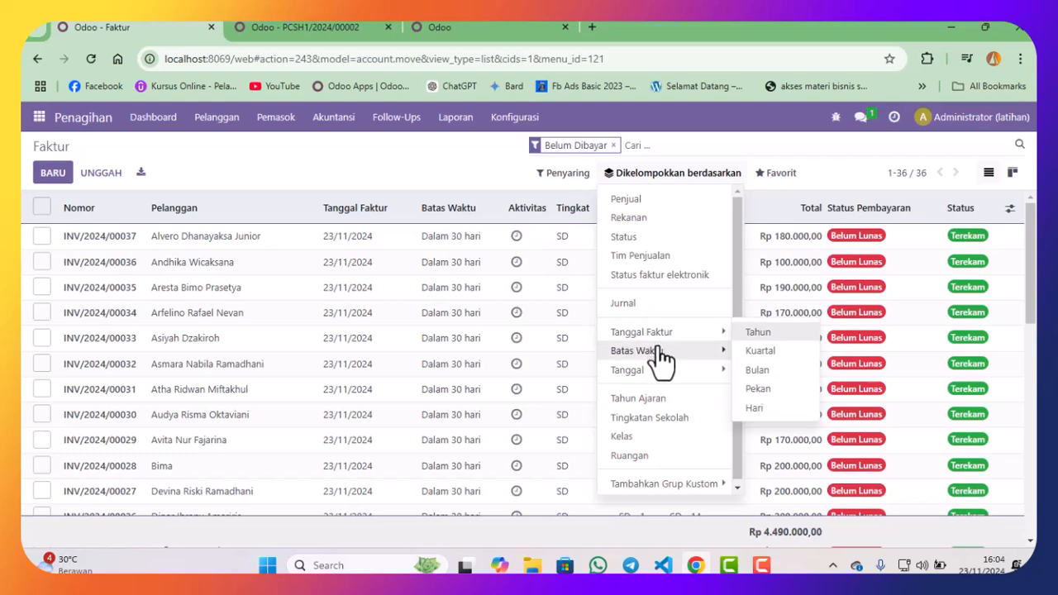
mouse_move(661, 379)
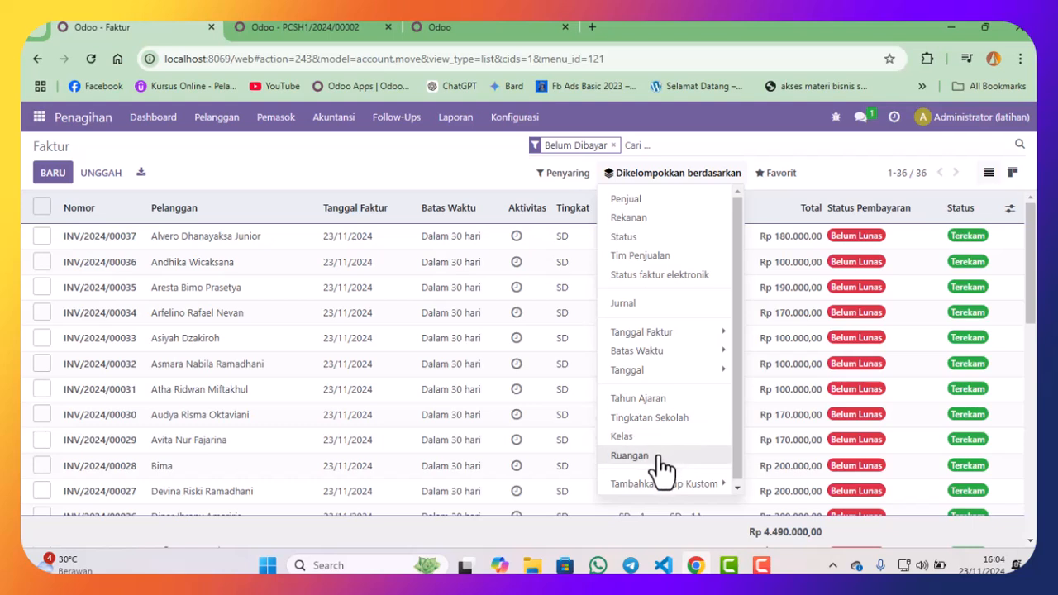
scroll(663, 457, "down", 1)
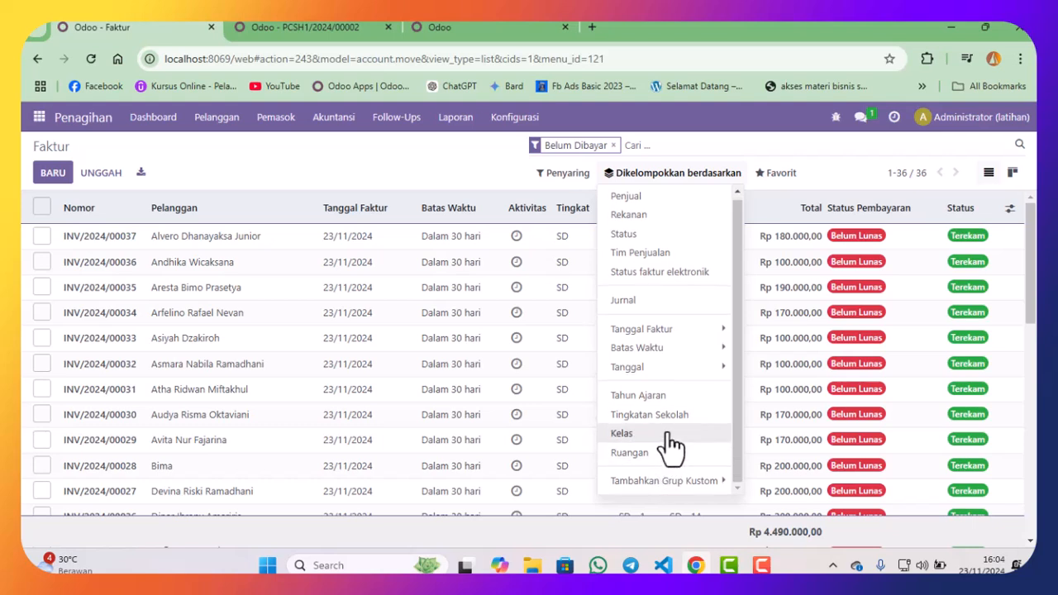
scroll(664, 433, "up", 1)
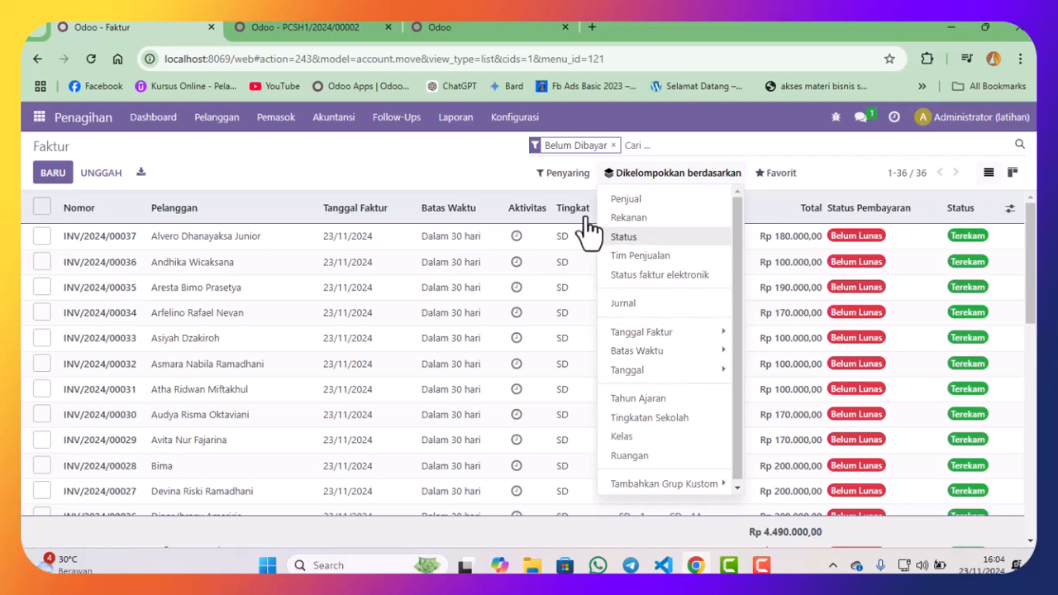
left_click(434, 176)
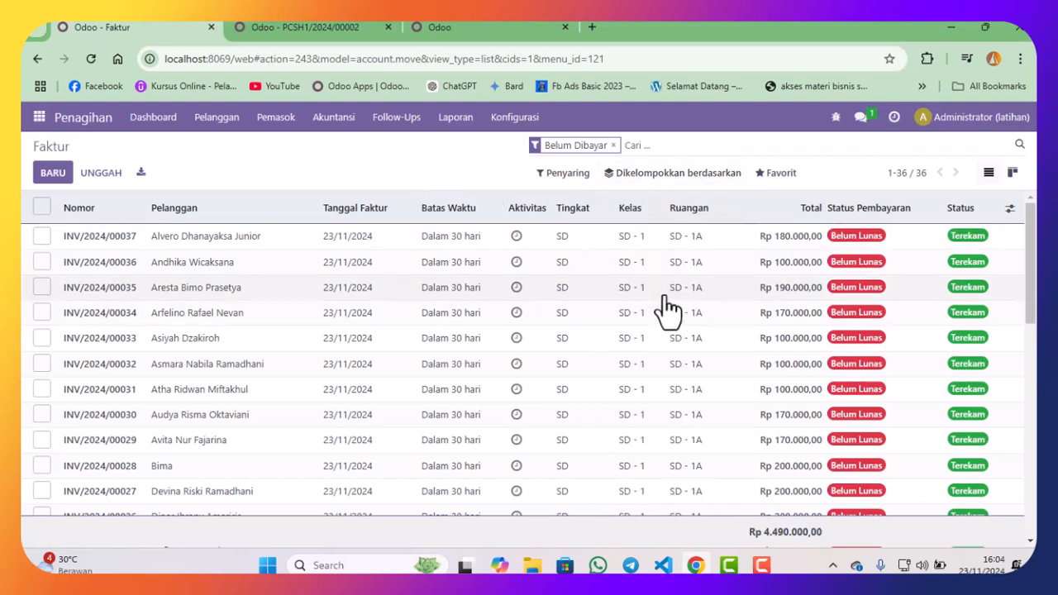
- Open the Analisis Faktur report and group the invoice analysis by Statu Pembayaran
left_click(457, 118)
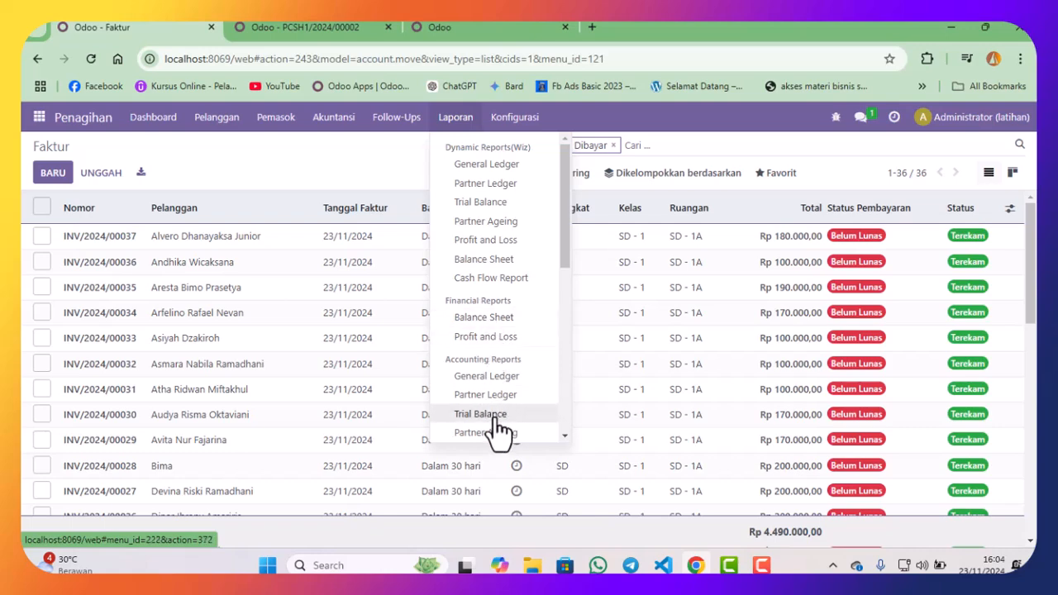
scroll(500, 389, "down", 5)
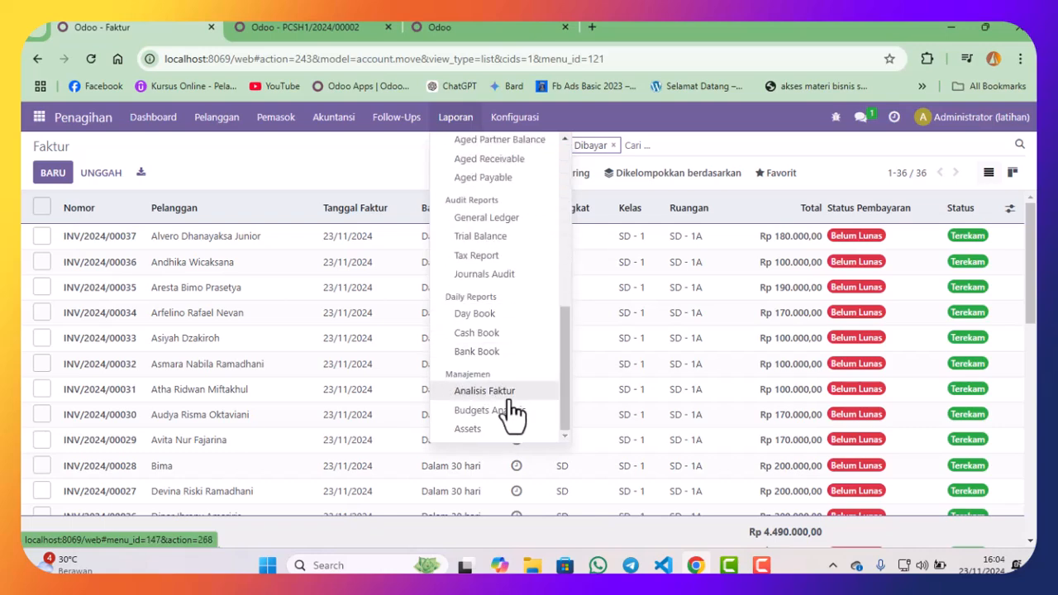
left_click(509, 395)
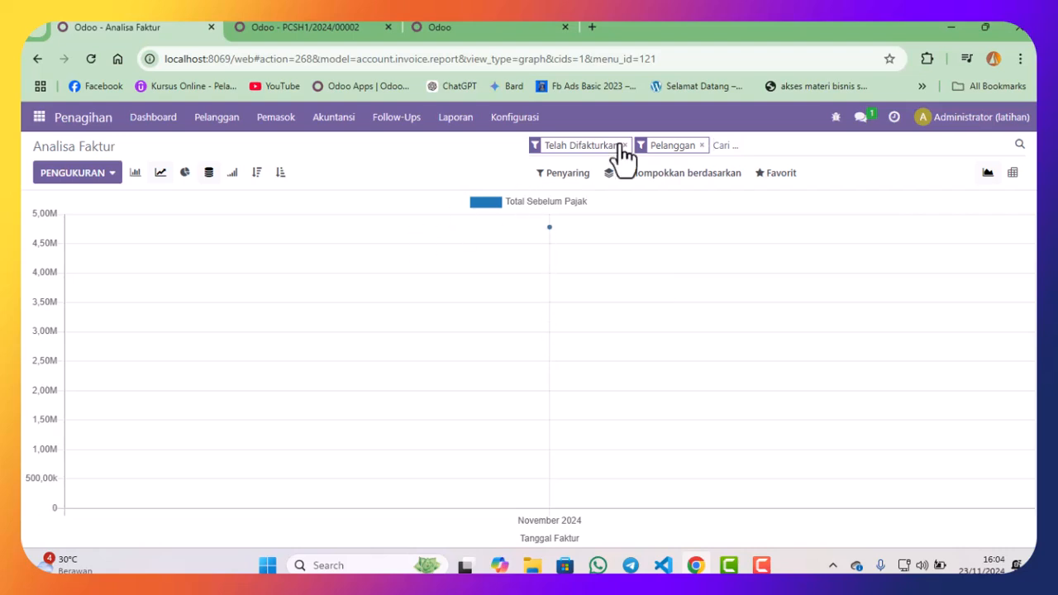
left_click(674, 172)
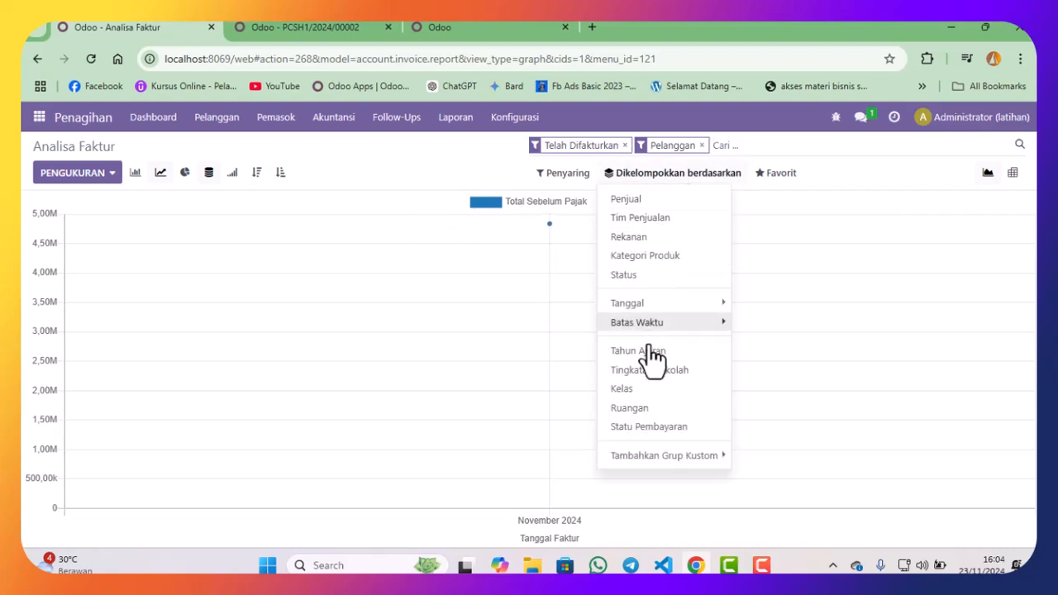
left_click(658, 428)
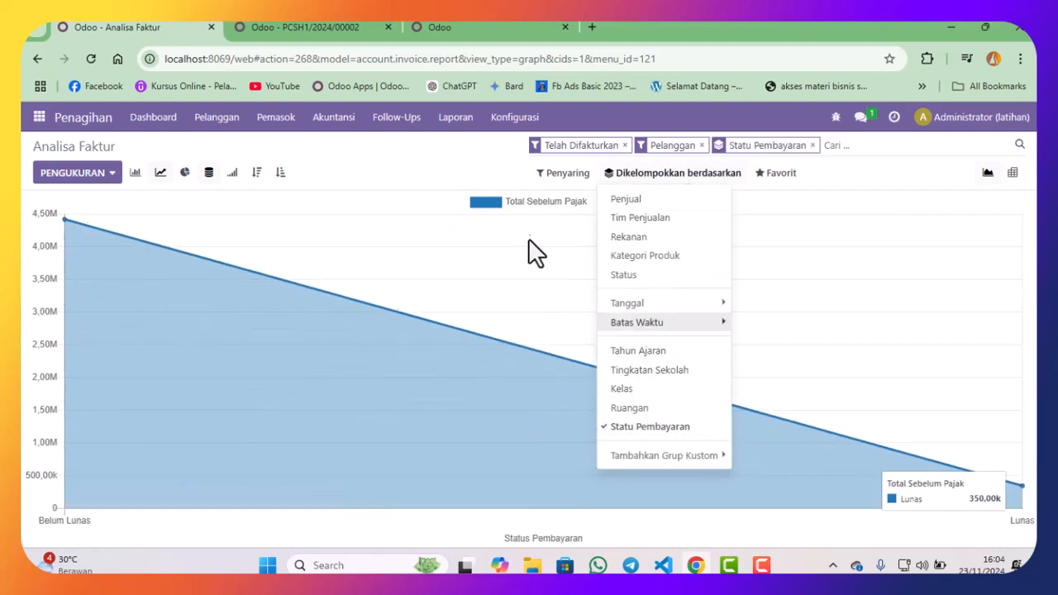
left_click(447, 145)
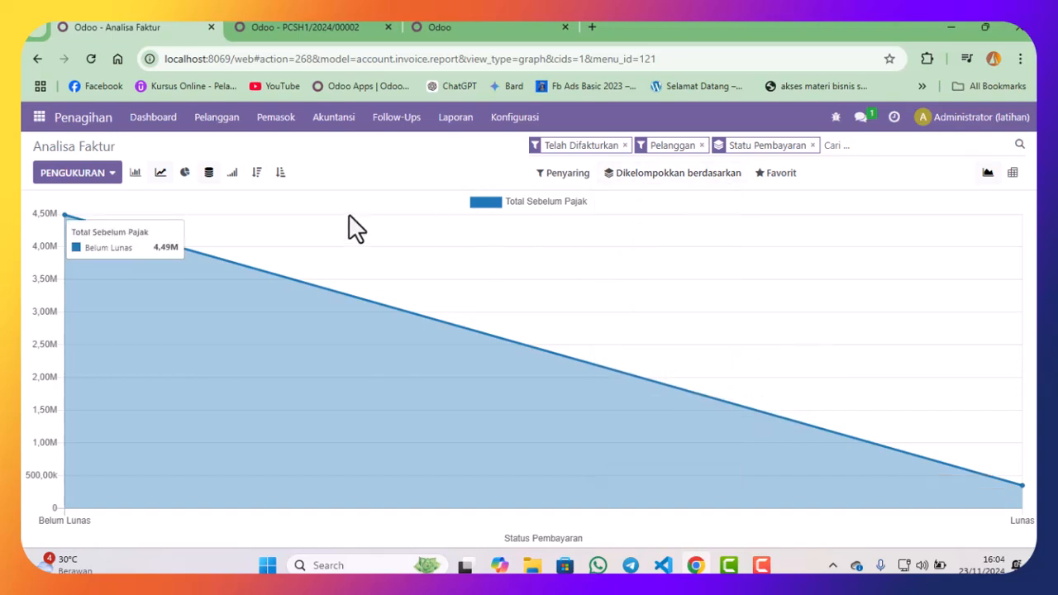
- View the payment-status analysis as a pie, line and bar chart, and switch it to a pivot table
left_click(184, 172)
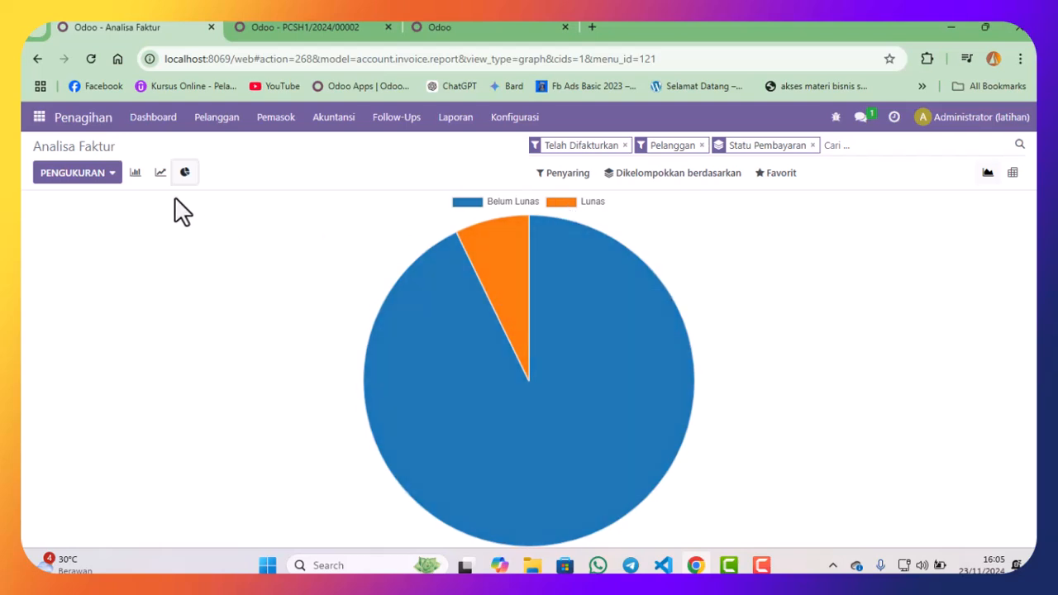
left_click(160, 171)
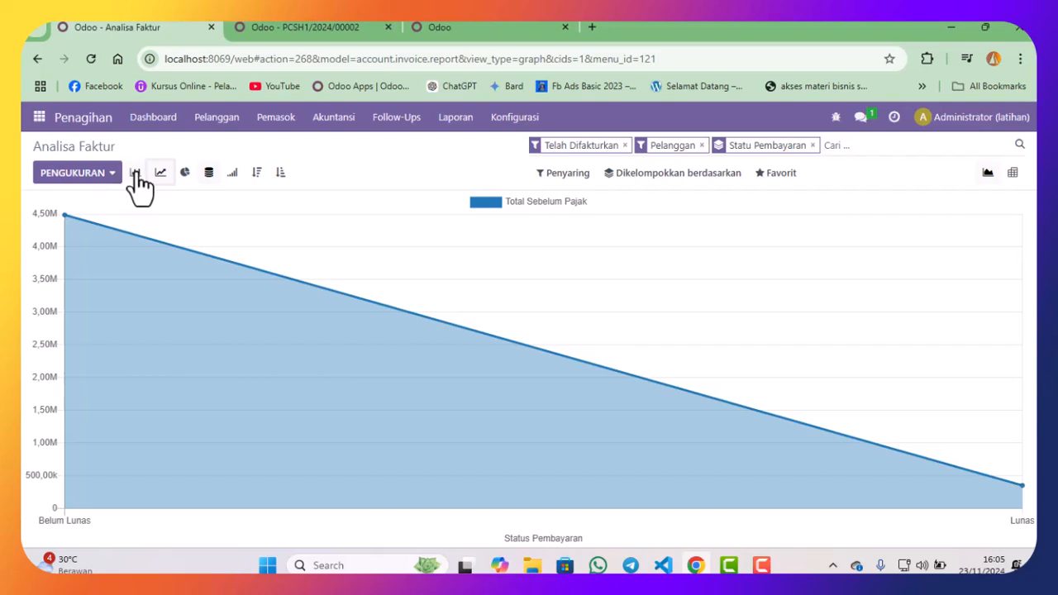
left_click(134, 173)
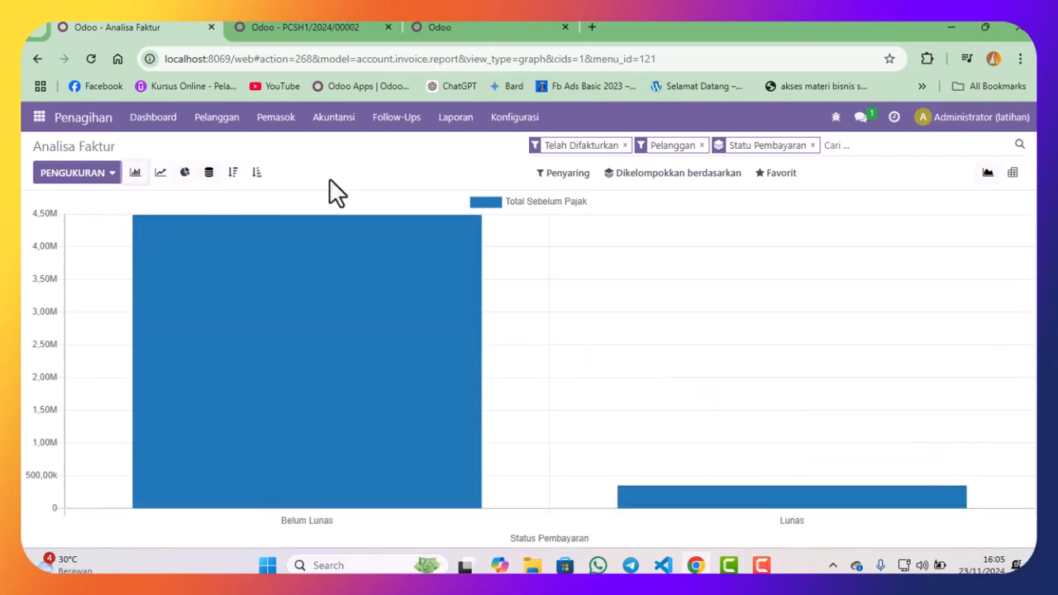
left_click(1013, 173)
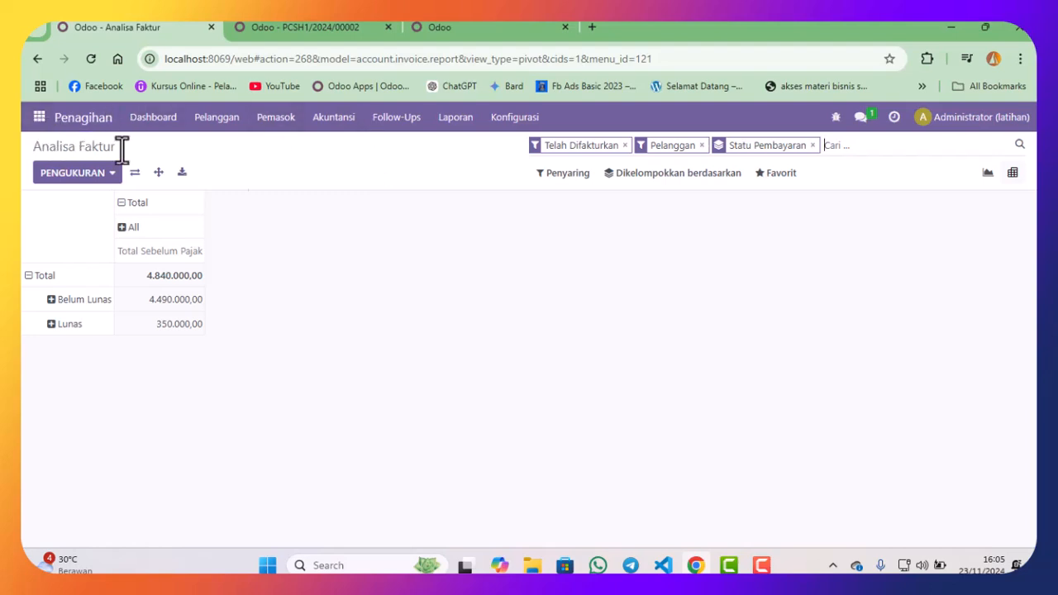
- View the dynamic Balance Sheet report and examine its assets, liabilities and equity accounts
left_click(459, 126)
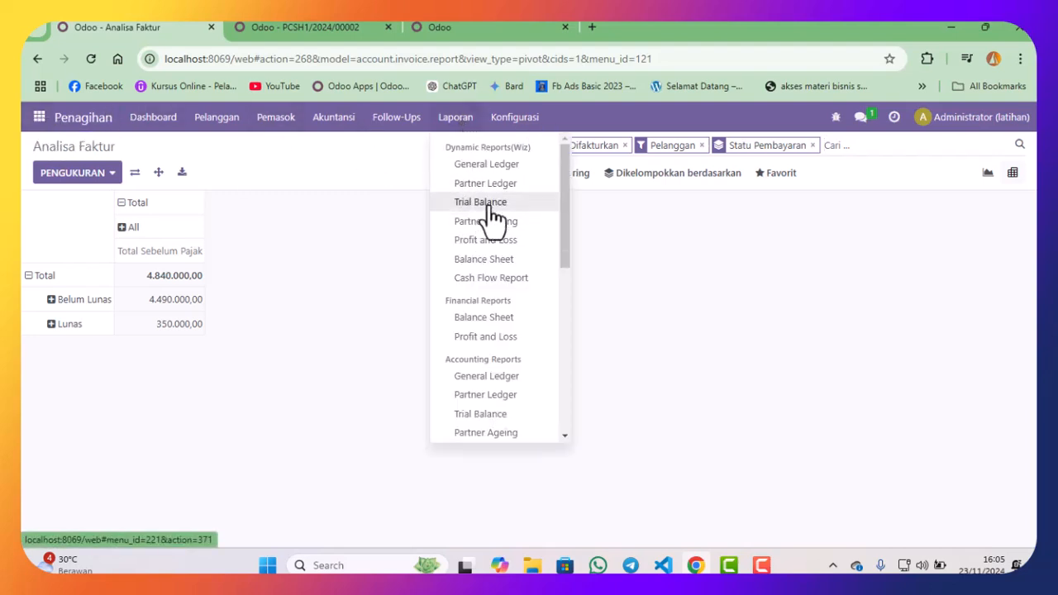
left_click(509, 259)
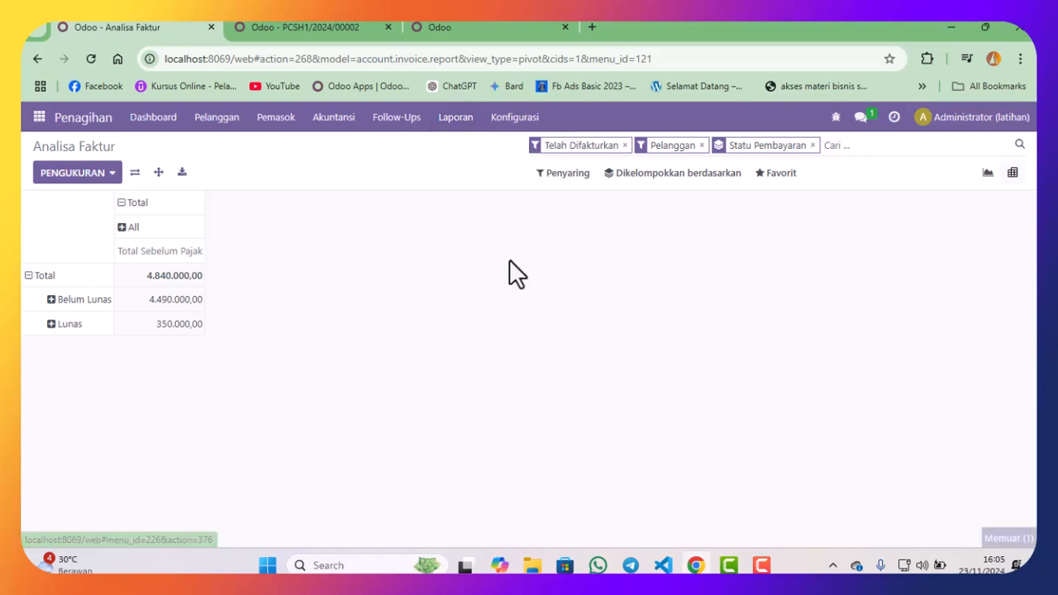
left_click(276, 508)
scroll(478, 284, "down", 1)
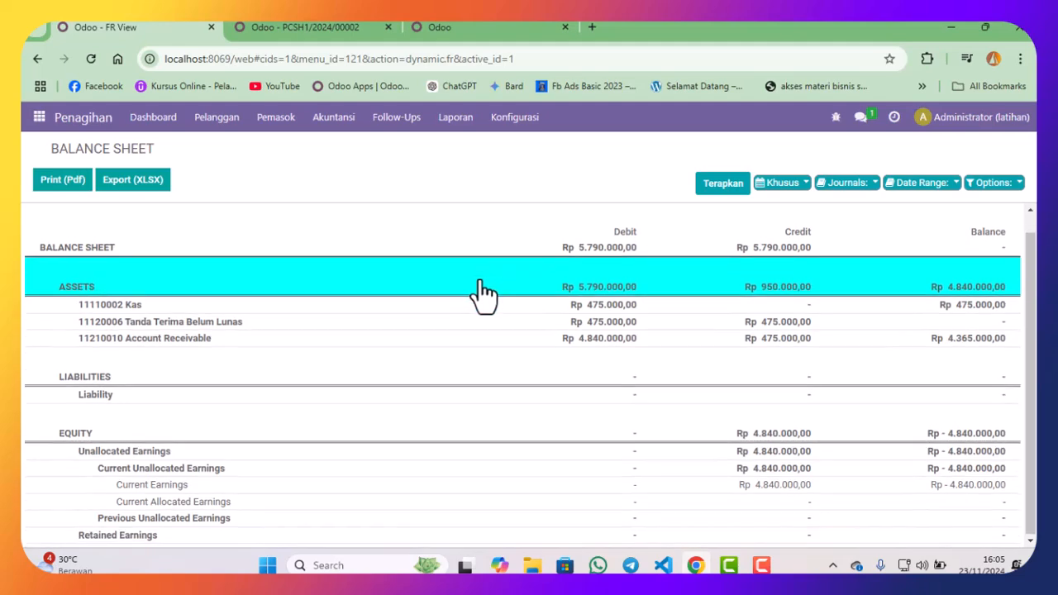
scroll(497, 304, "up", 1)
scroll(496, 303, "down", 1)
scroll(496, 304, "up", 1)
scroll(495, 303, "down", 1)
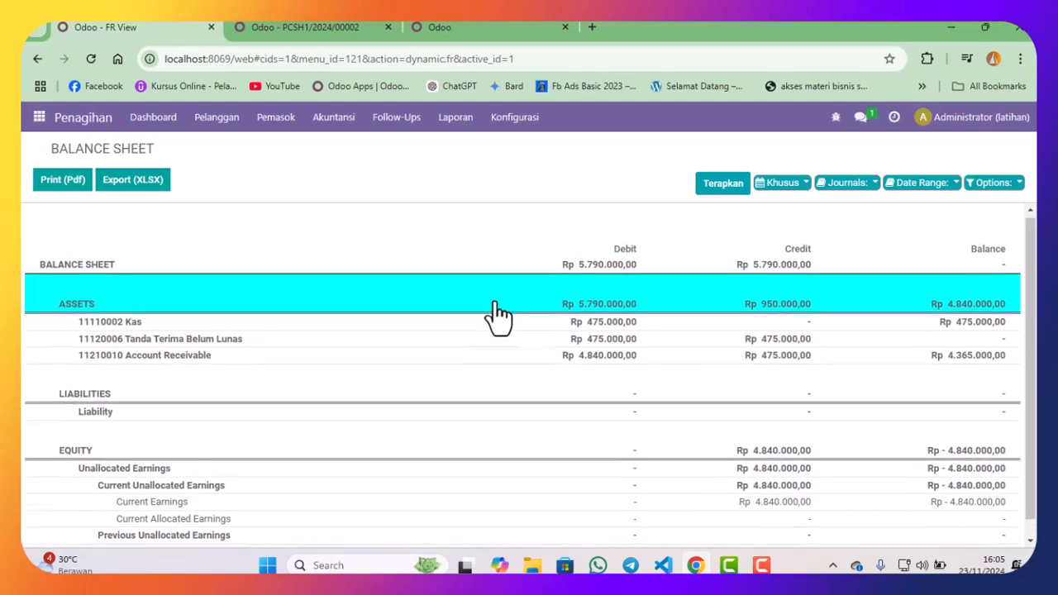
scroll(496, 303, "up", 1)
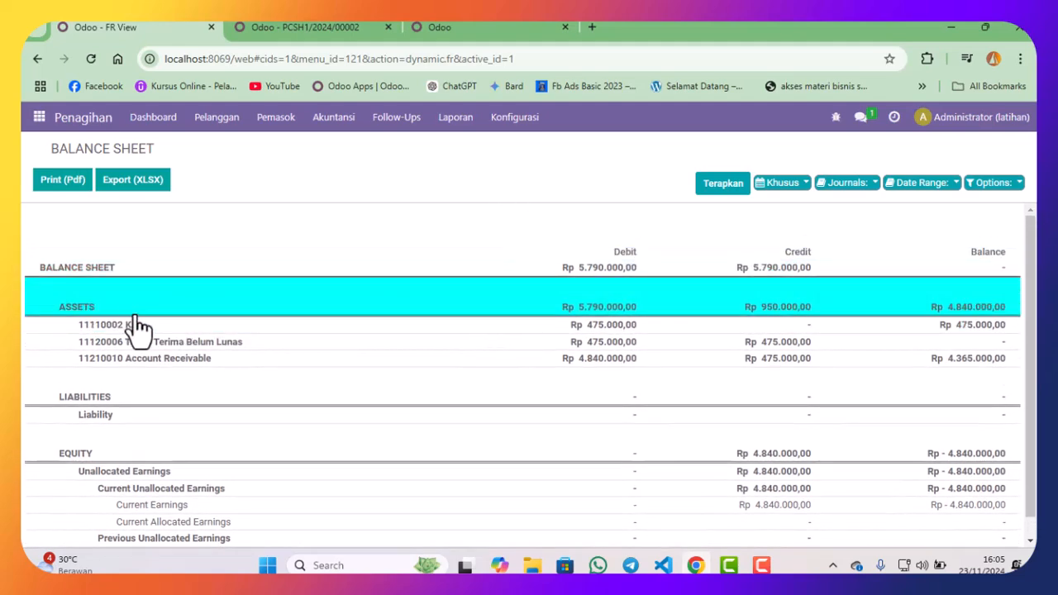
scroll(114, 404, "down", 1)
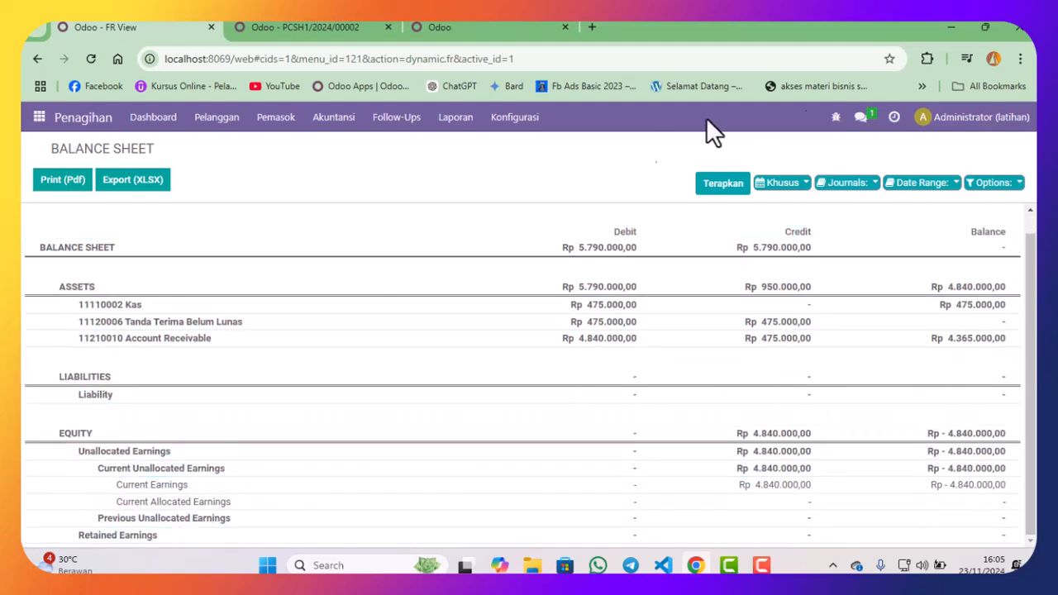
- View the dynamic Profit and Loss report for this financial year with all posted entries
left_click(465, 119)
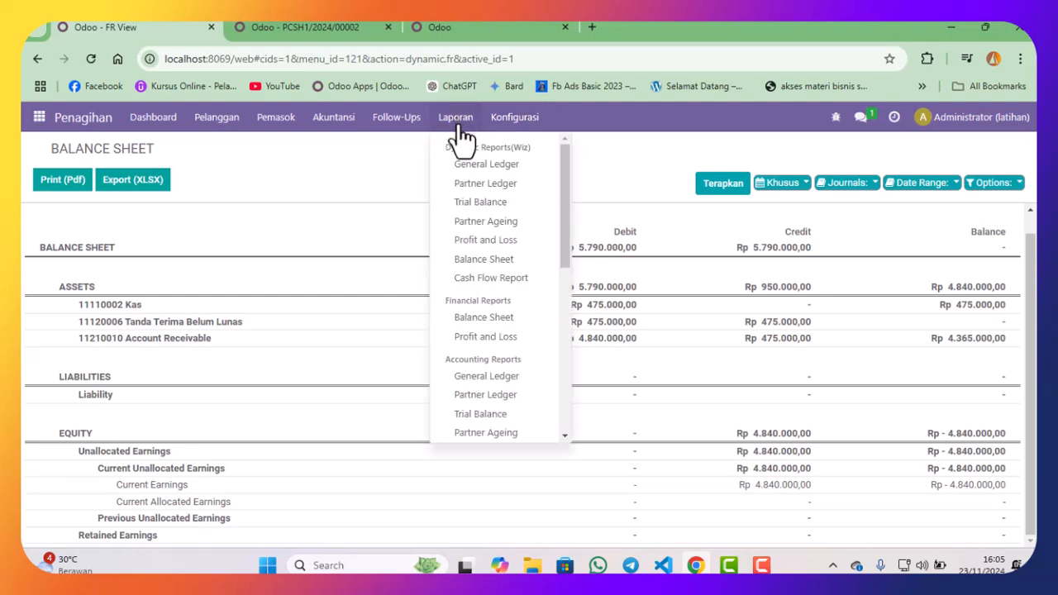
left_click(506, 241)
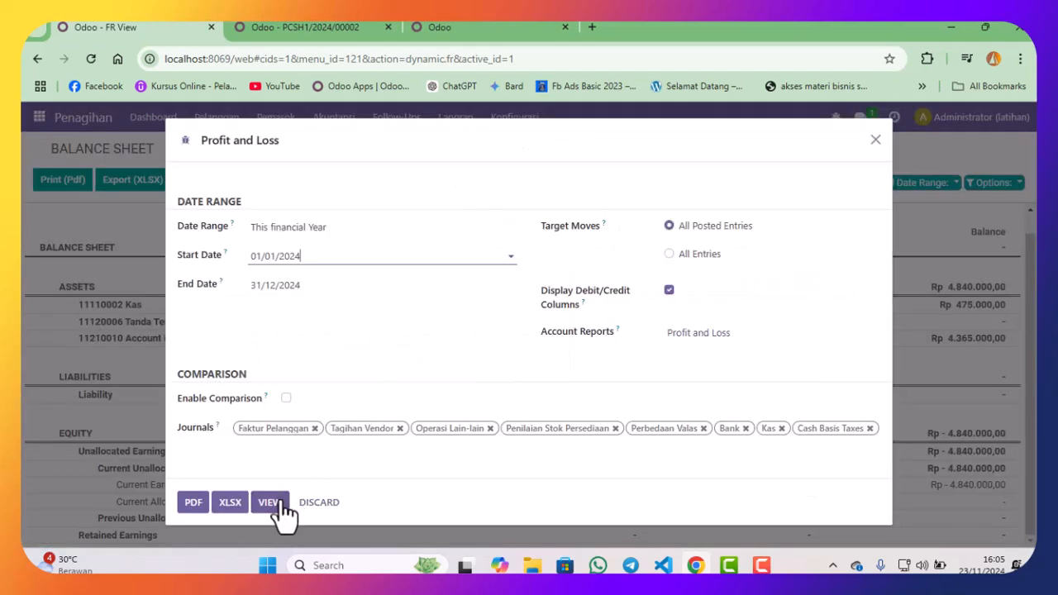
left_click(273, 501)
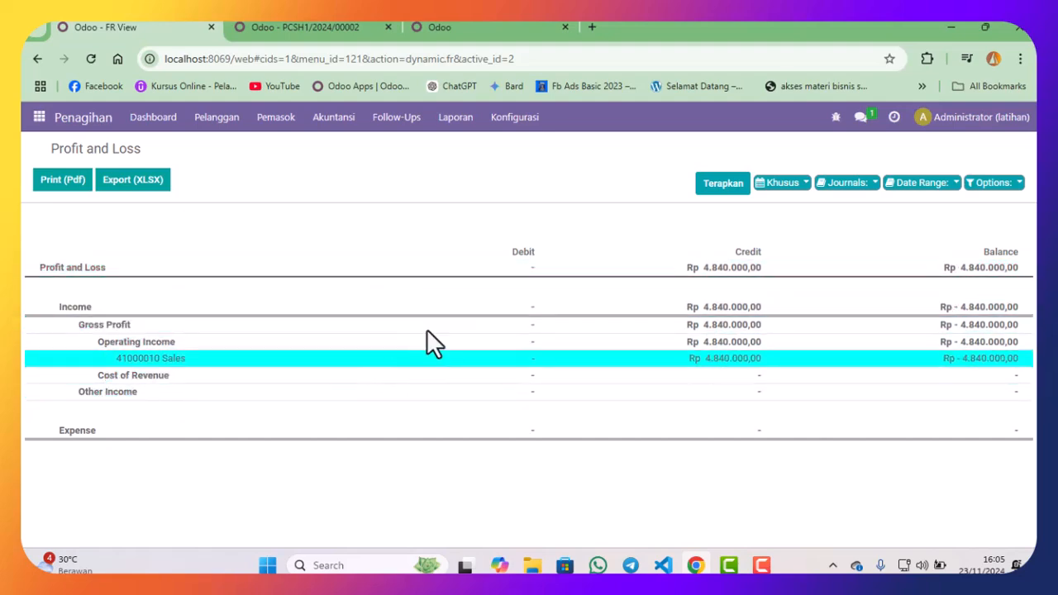
- View the dynamic Cash Flow Report for this financial year with all posted entries
left_click(447, 124)
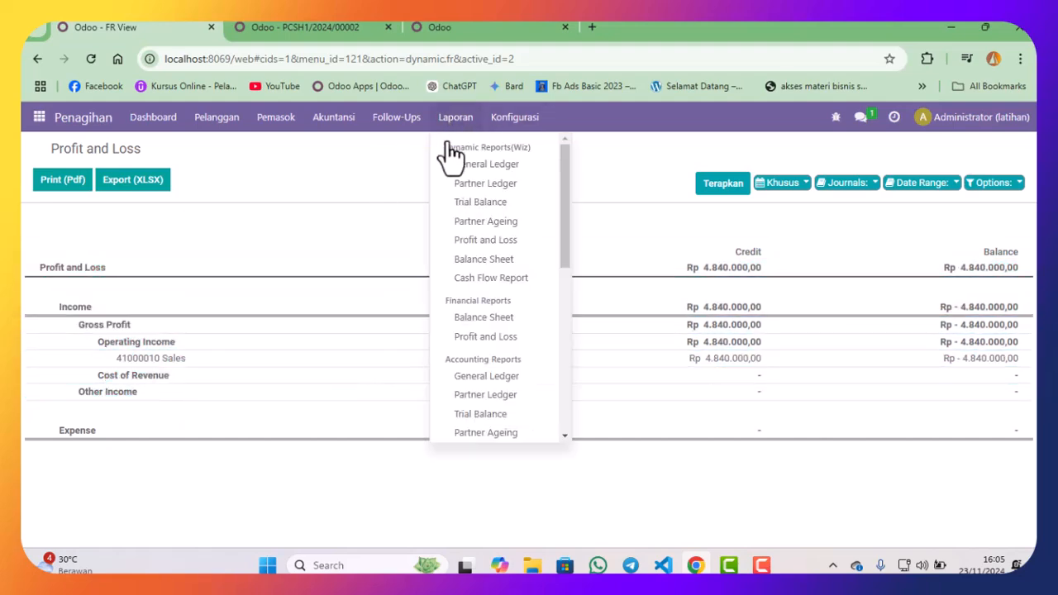
left_click(506, 279)
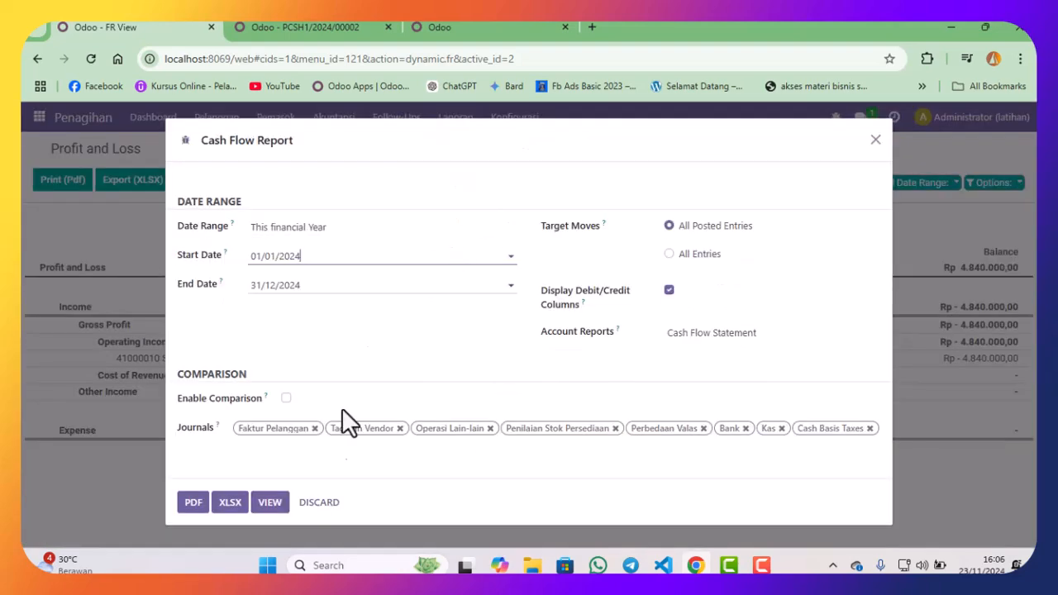
left_click(277, 498)
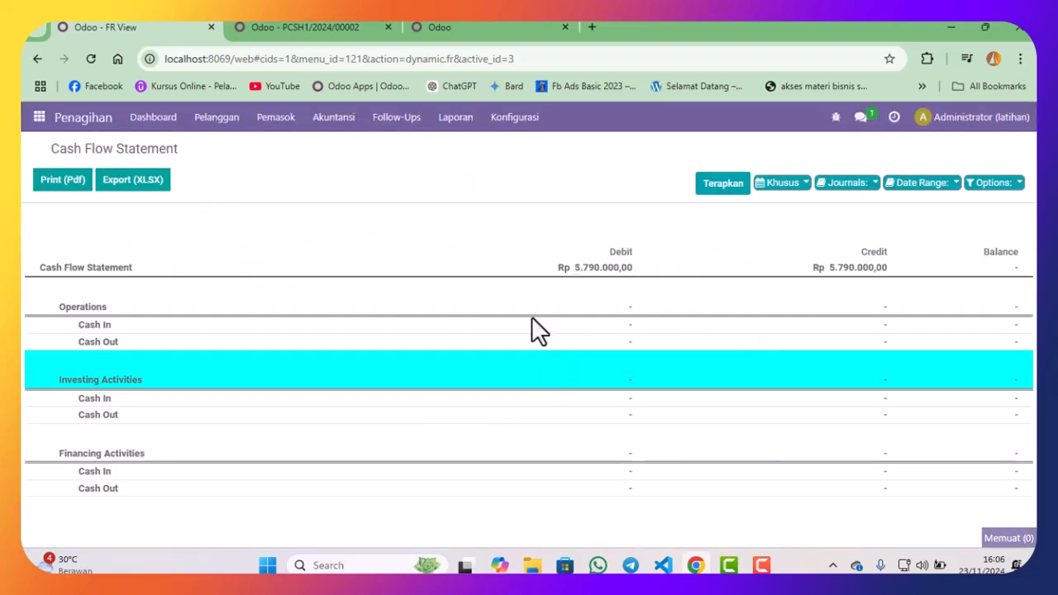
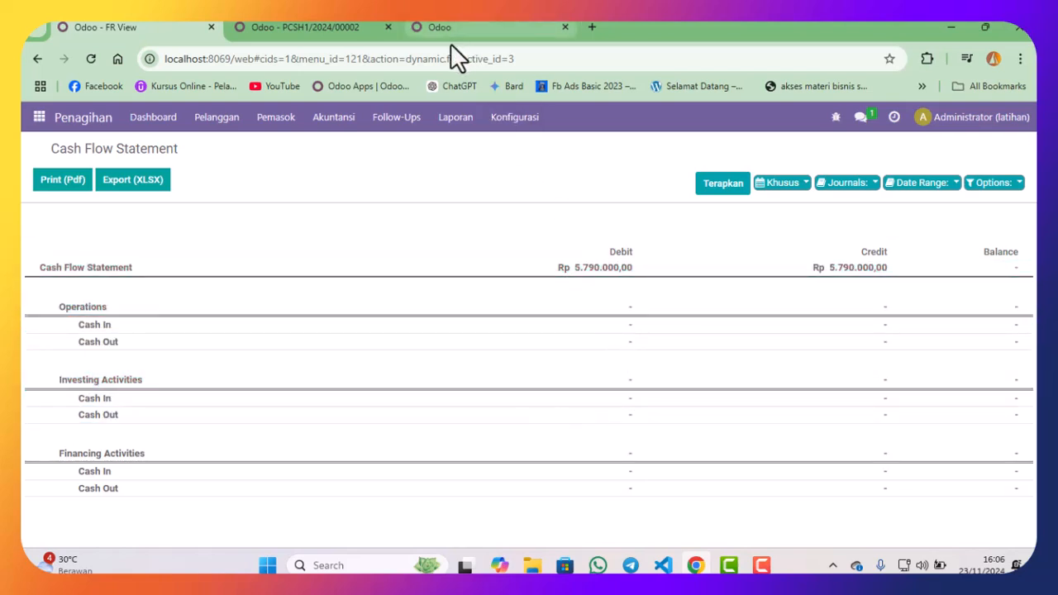
- Switch to the browser tab with the payment record and open the Sekolah app's Pelajar list there
left_click(323, 24)
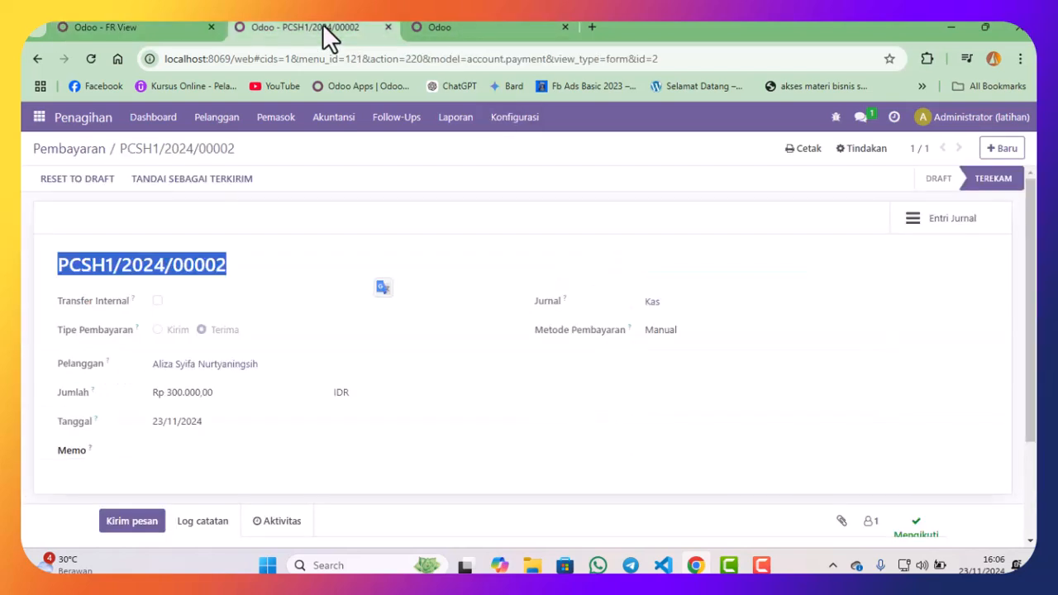
left_click(39, 117)
left_click(373, 228)
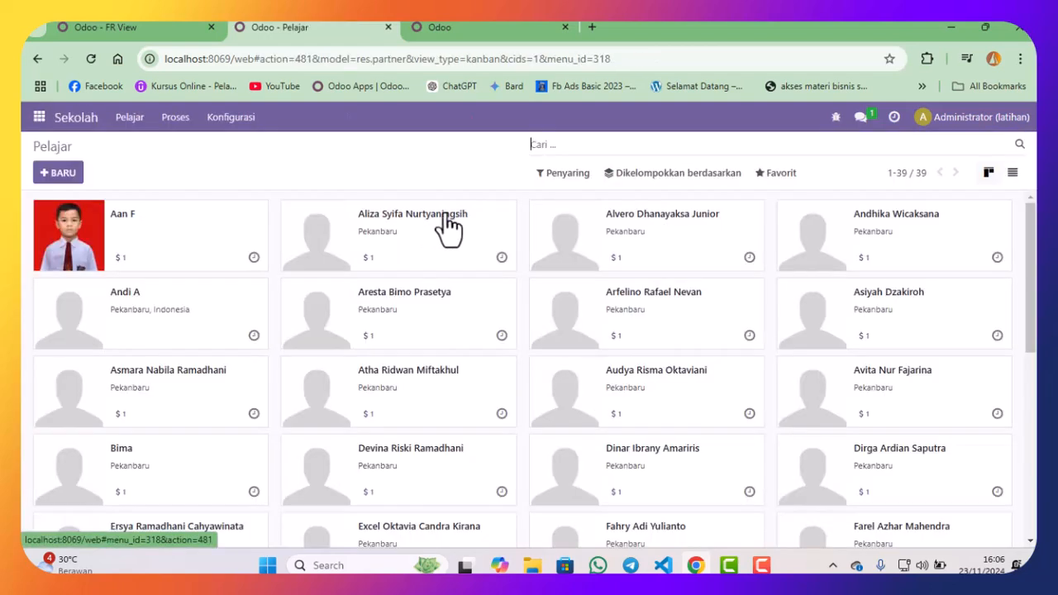
- View the Pindah Ruangan list and the Siswa Baru list among the Sekolah student processes
left_click(182, 122)
left_click(211, 169)
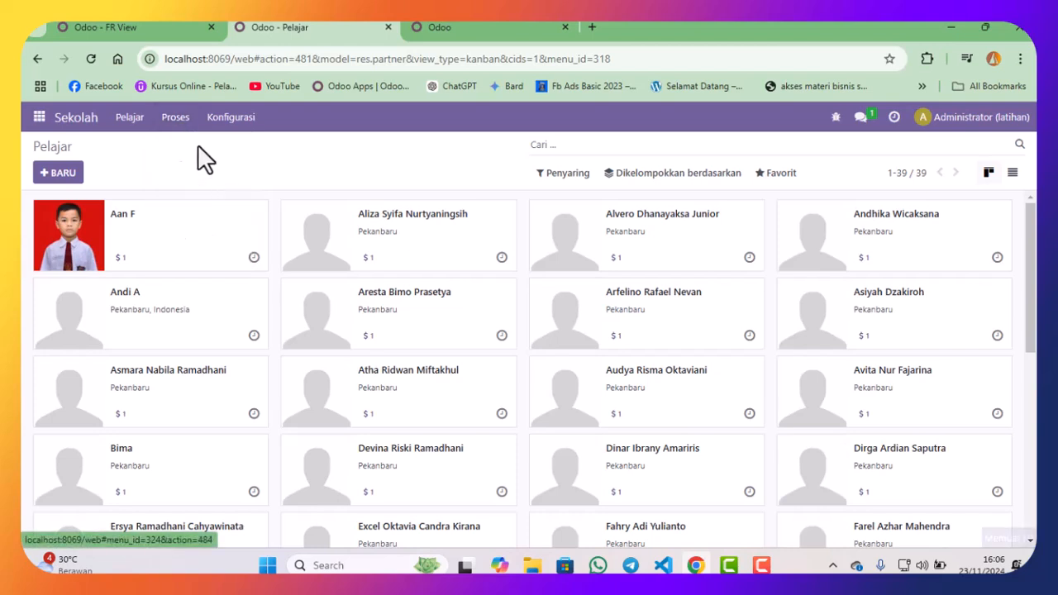
left_click(173, 124)
left_click(184, 152)
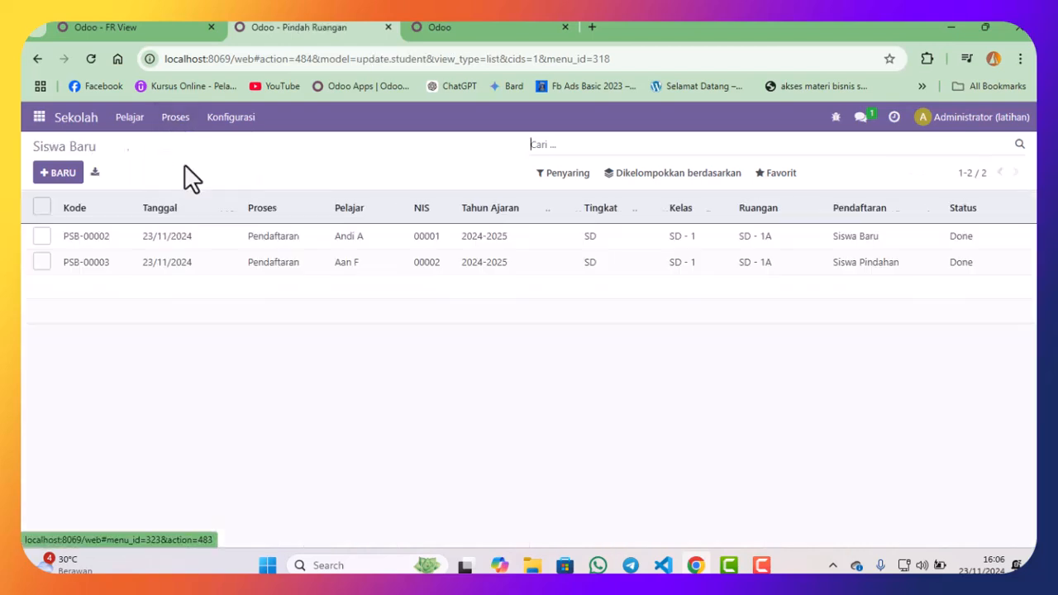
left_click(181, 124)
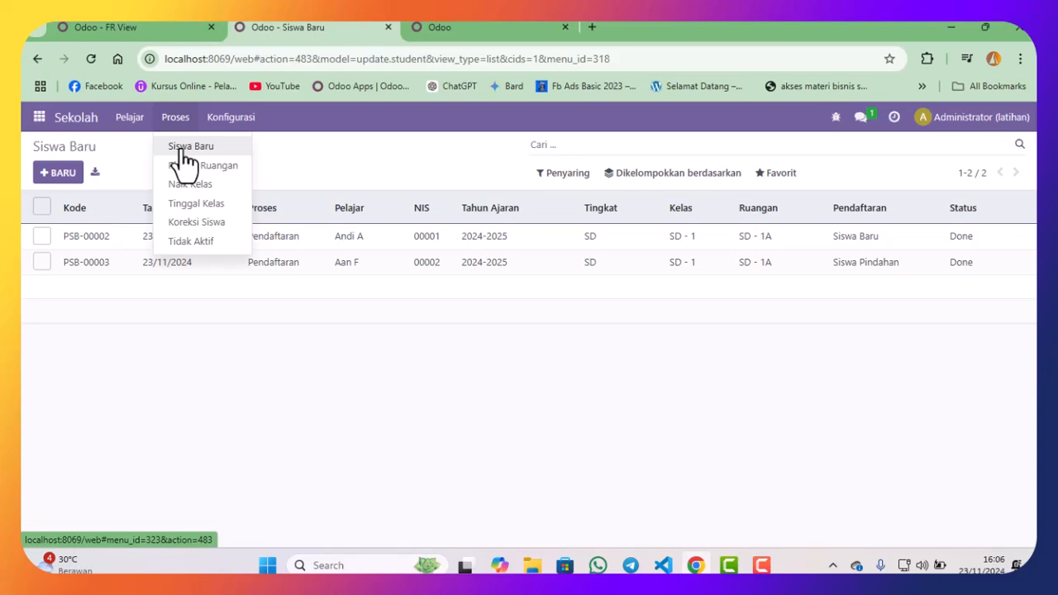
left_click(182, 149)
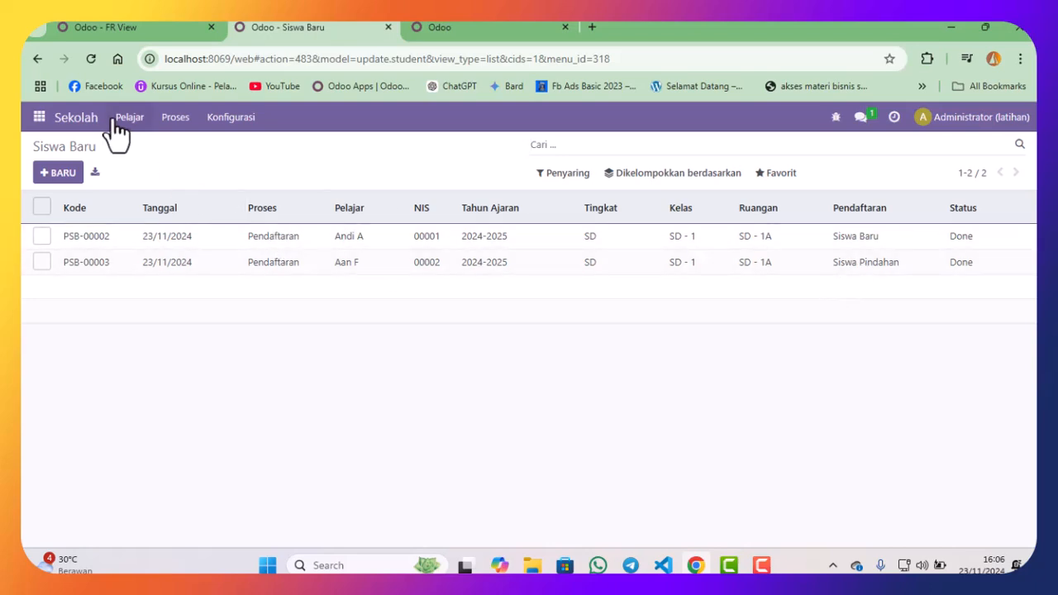
- Create a new Pindah Ruangan record for the sixth student offered in the Pelajar list
left_click(175, 119)
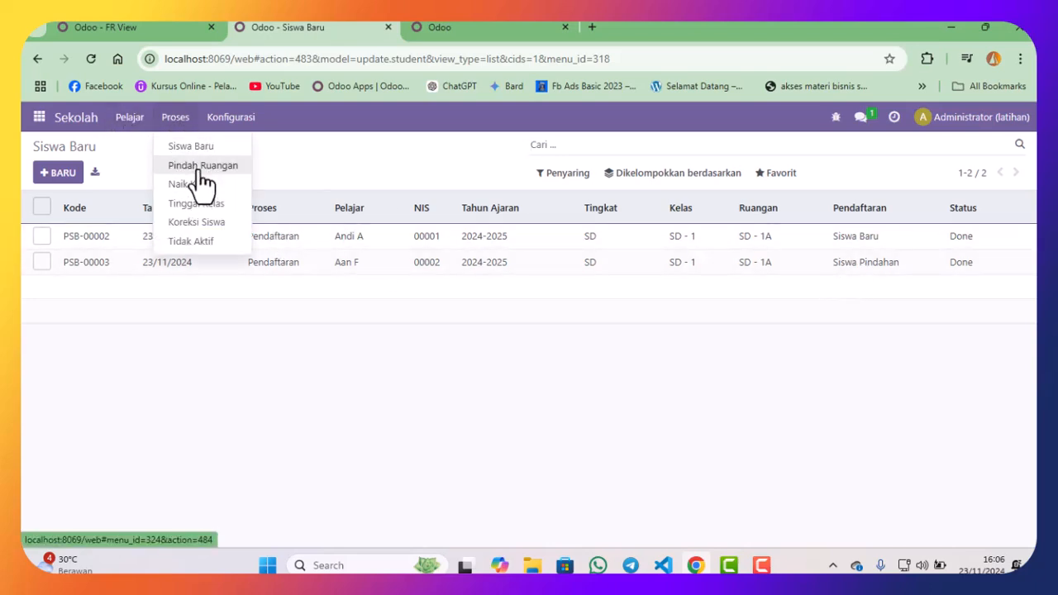
left_click(199, 168)
left_click(60, 173)
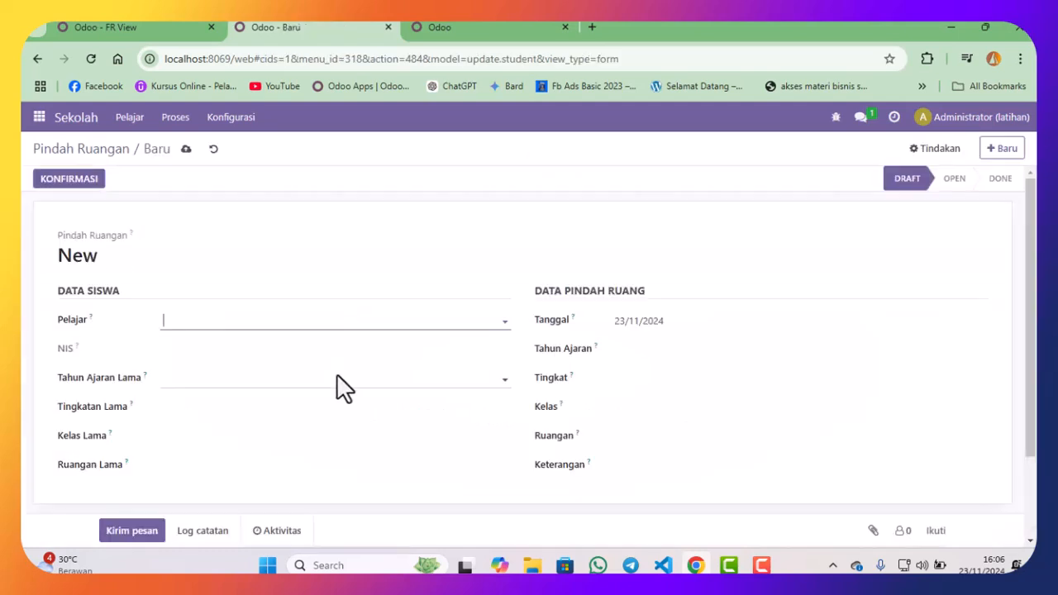
left_click(212, 322)
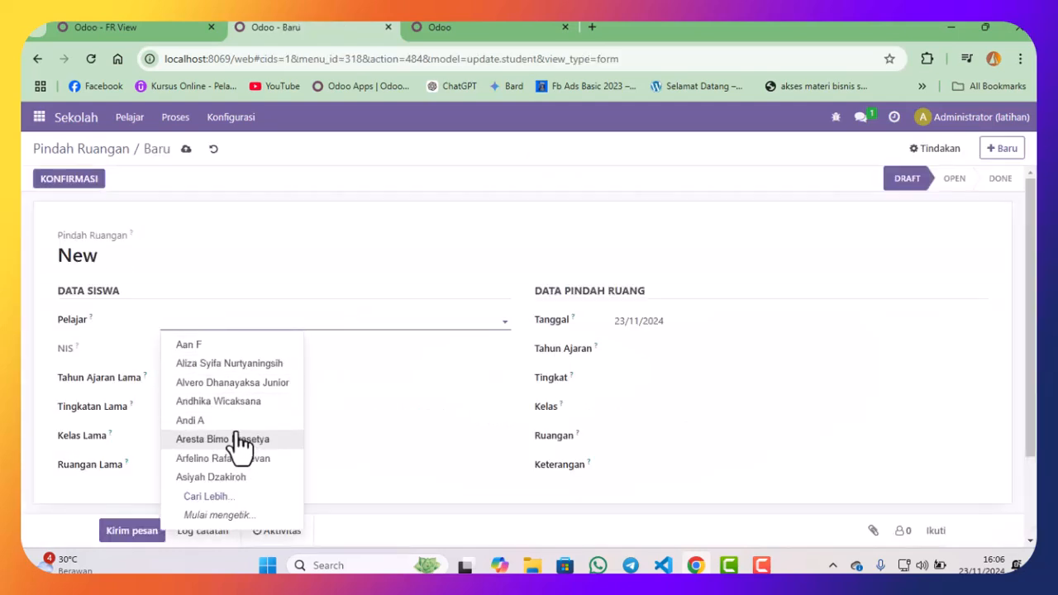
left_click(236, 438)
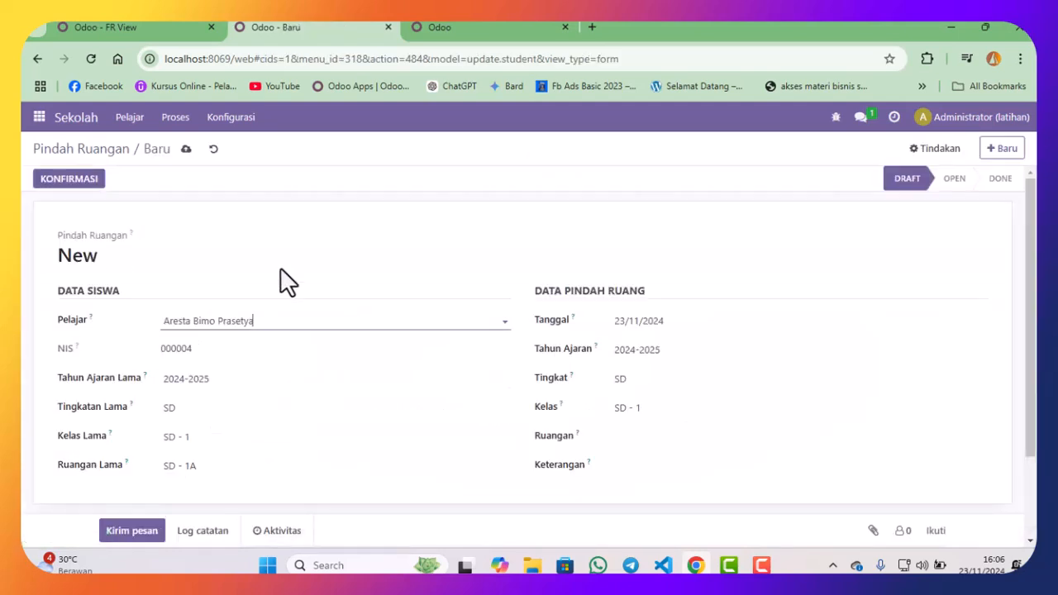
- Try to save the room transfer with SD - 1A as the student's new Ruangan
scroll(279, 281, "down", 1)
scroll(262, 287, "up", 1)
left_click(642, 438)
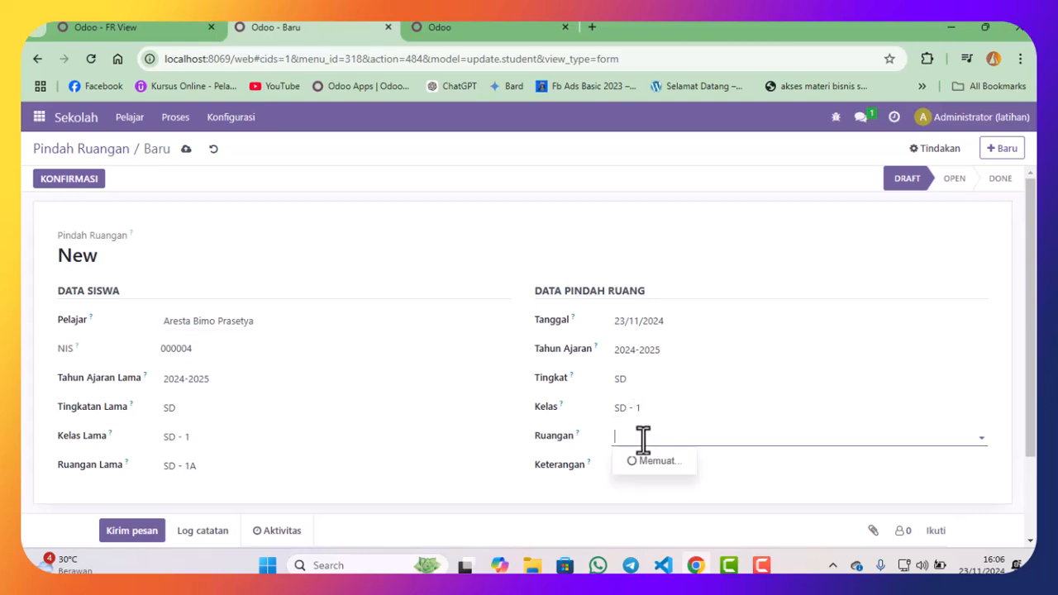
left_click(651, 463)
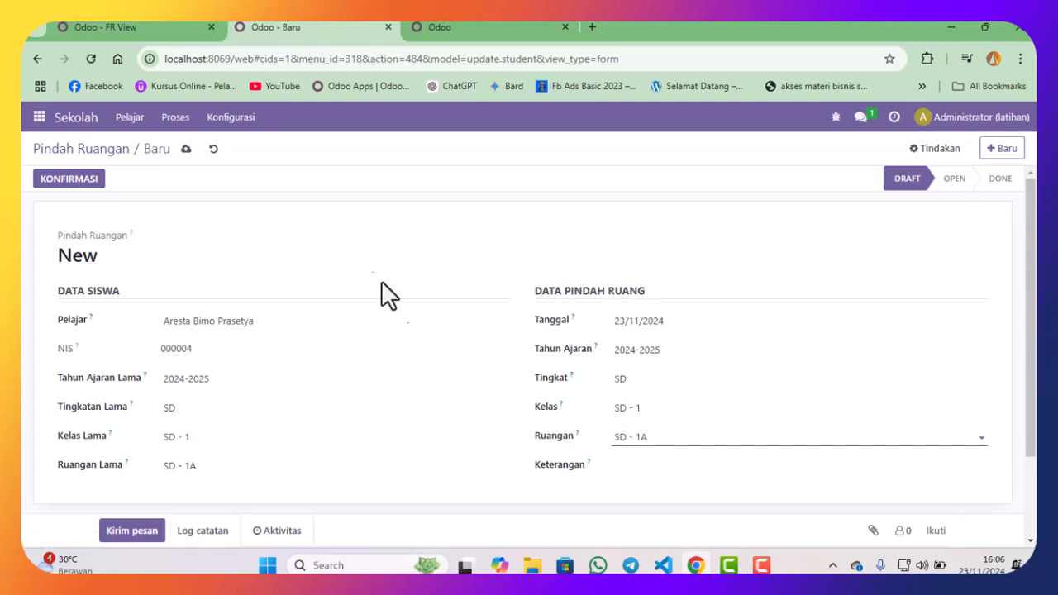
left_click(186, 150)
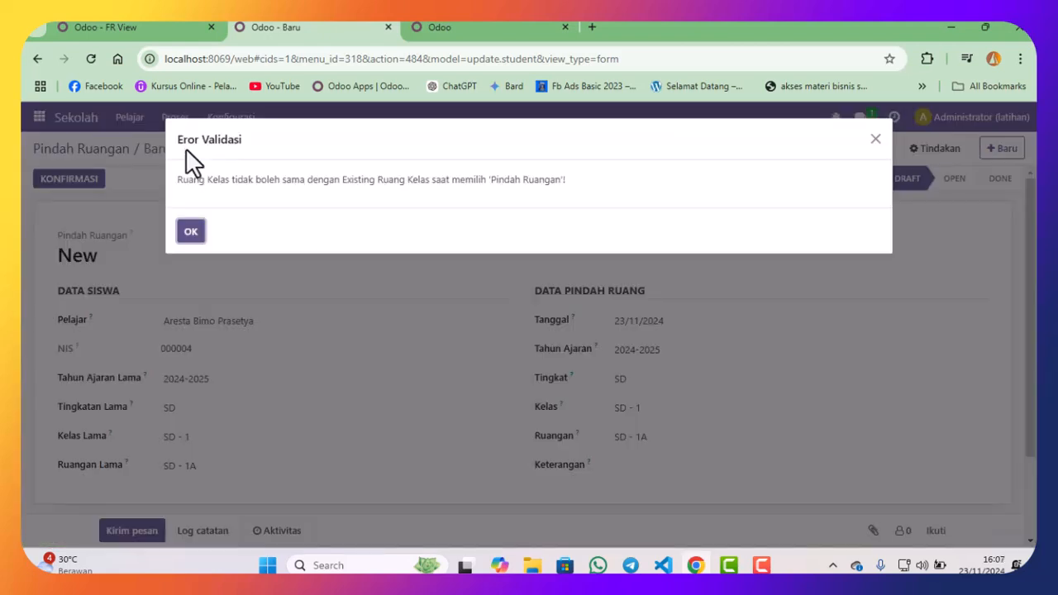
left_click(191, 234)
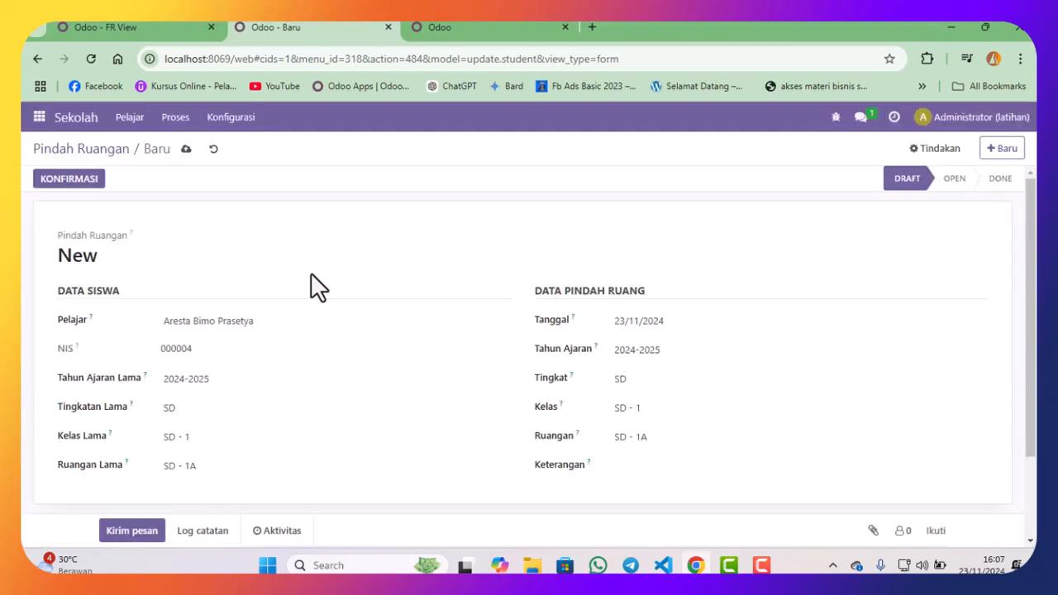
- Set the transfer's new Ruangan to SD - 1B and confirm the record through to Done
left_click(688, 434)
left_click(667, 481)
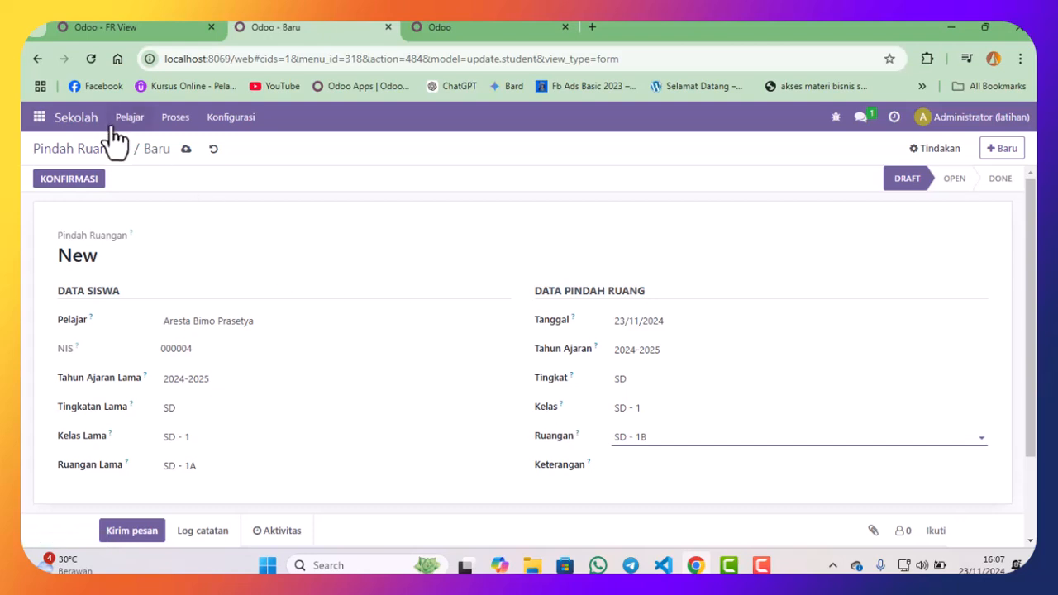
left_click(73, 182)
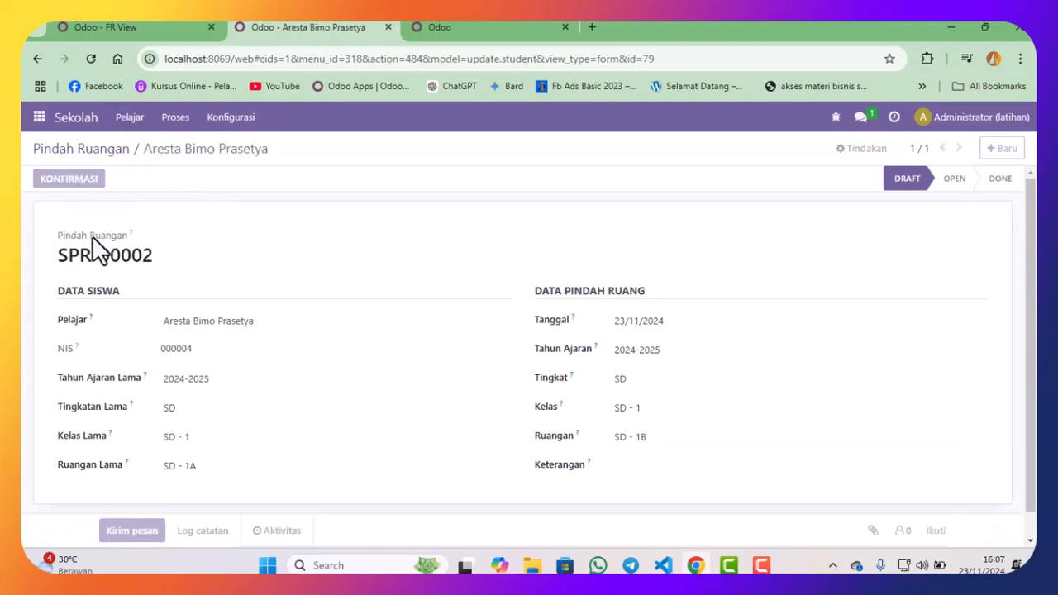
left_click(122, 182)
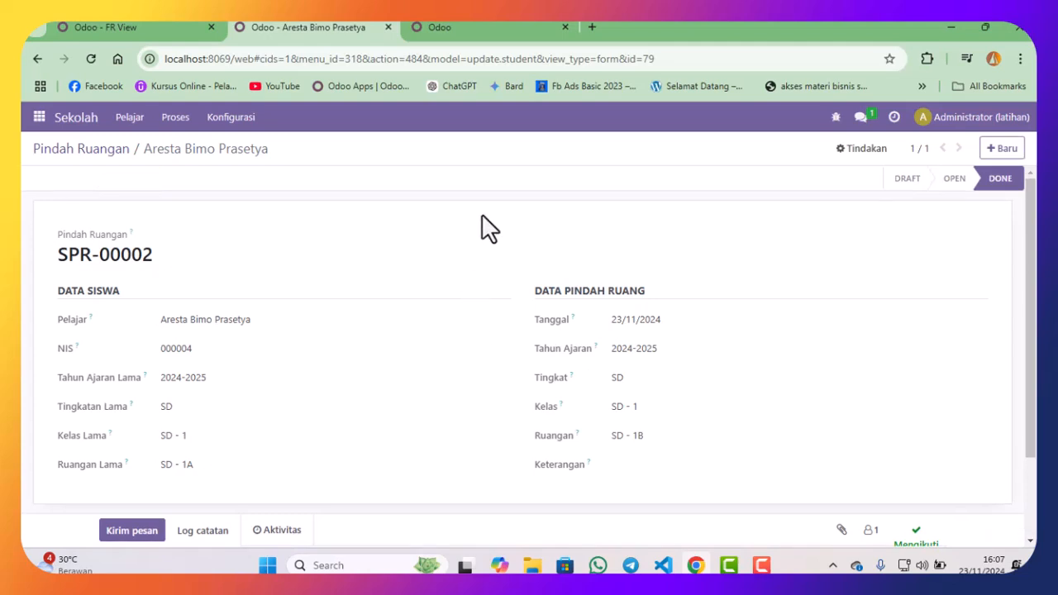
- Create a new Naik Kelas record for the first student offered in the Pelajar list
left_click(172, 120)
left_click(191, 186)
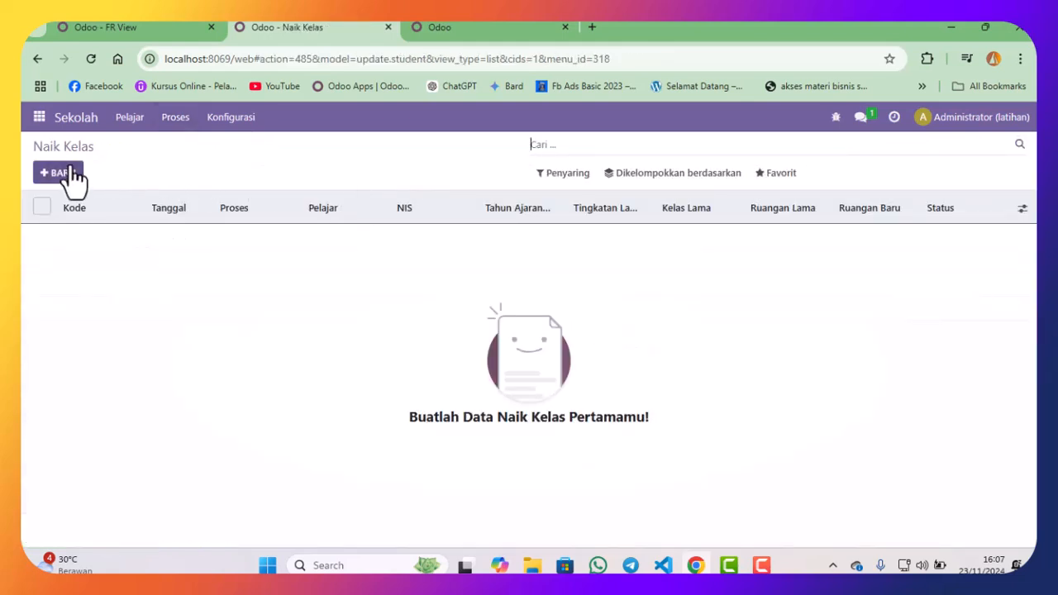
left_click(58, 172)
left_click(245, 322)
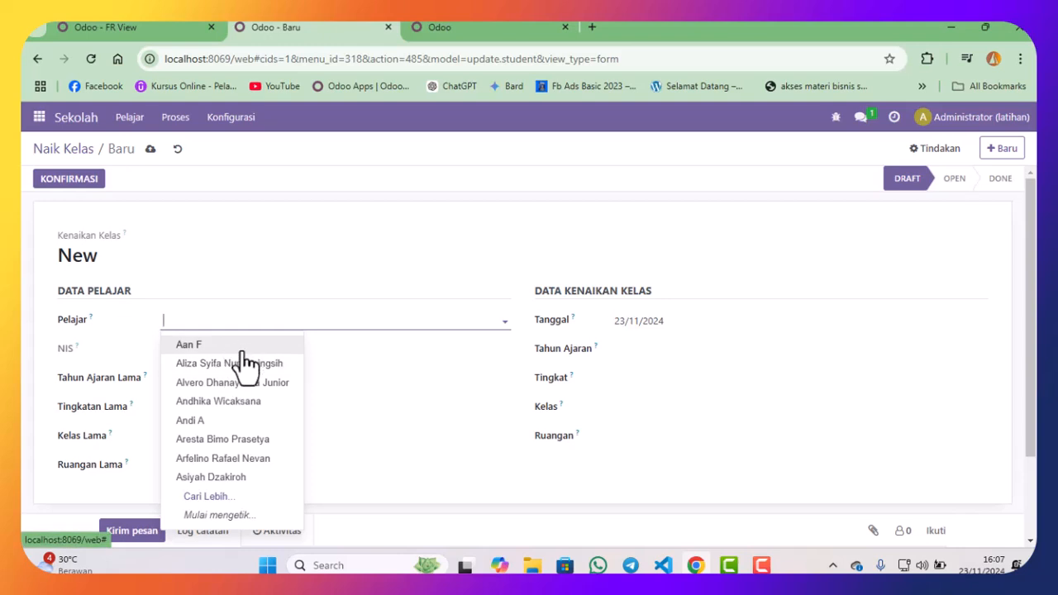
left_click(236, 344)
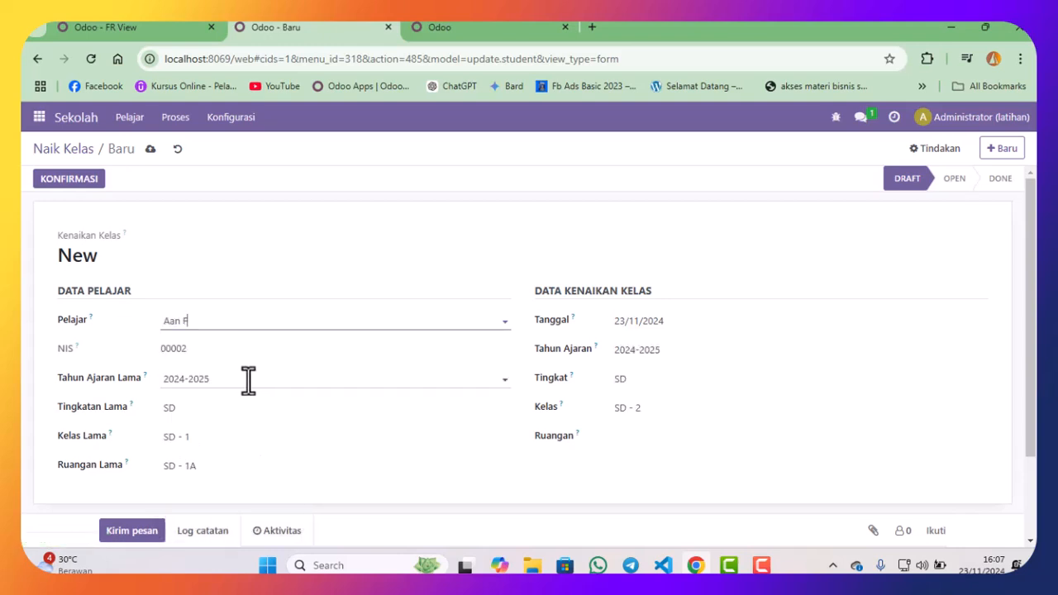
- Compare the available options for Tahun Ajaran Lama and Tahun Ajaran on the class promotion form
left_click(176, 381)
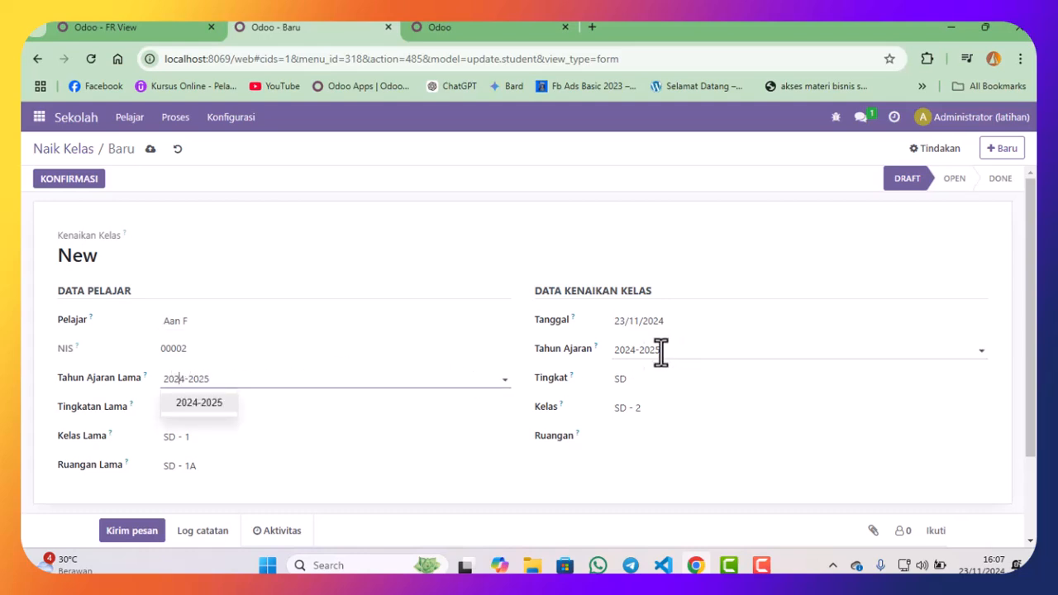
left_click(650, 351)
left_click(177, 379)
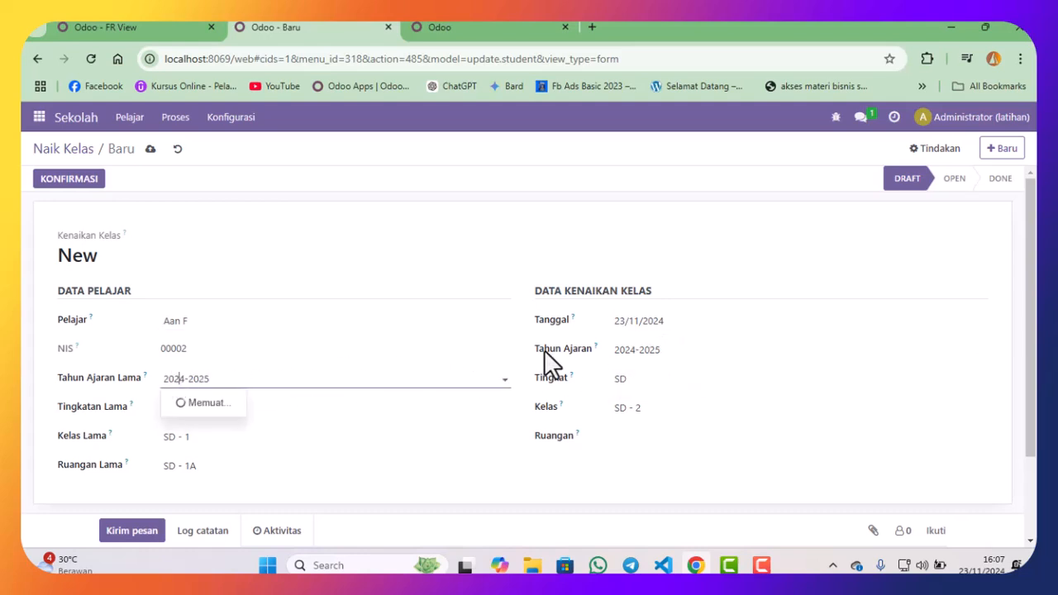
left_click(622, 349)
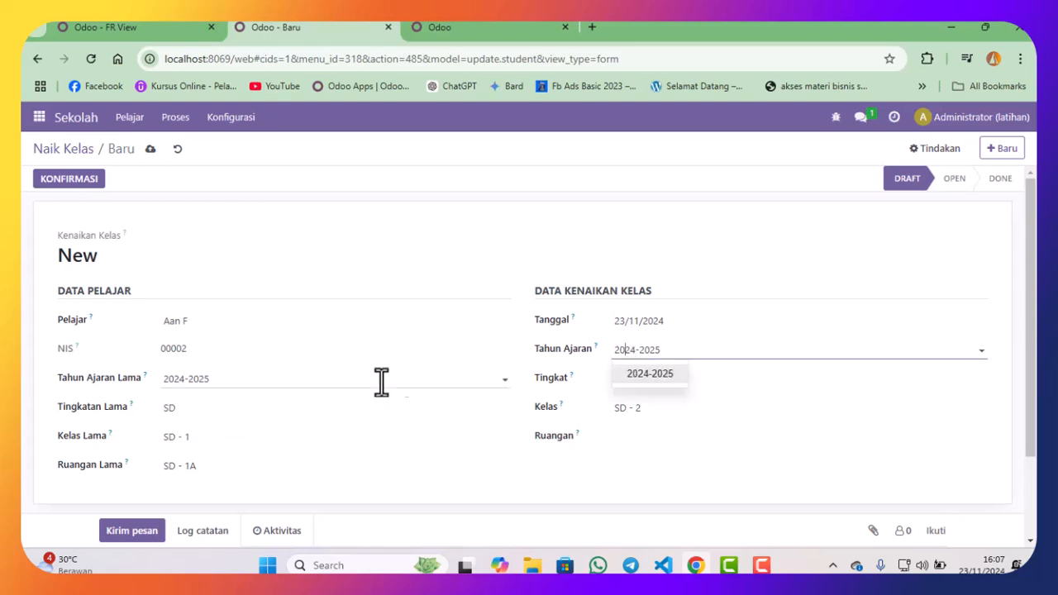
left_click(174, 379)
left_click(620, 352)
- Switch to the browser tab with the Partner Ledger and open the Sekolah app's Tahun Ajaran list there
left_click(490, 36)
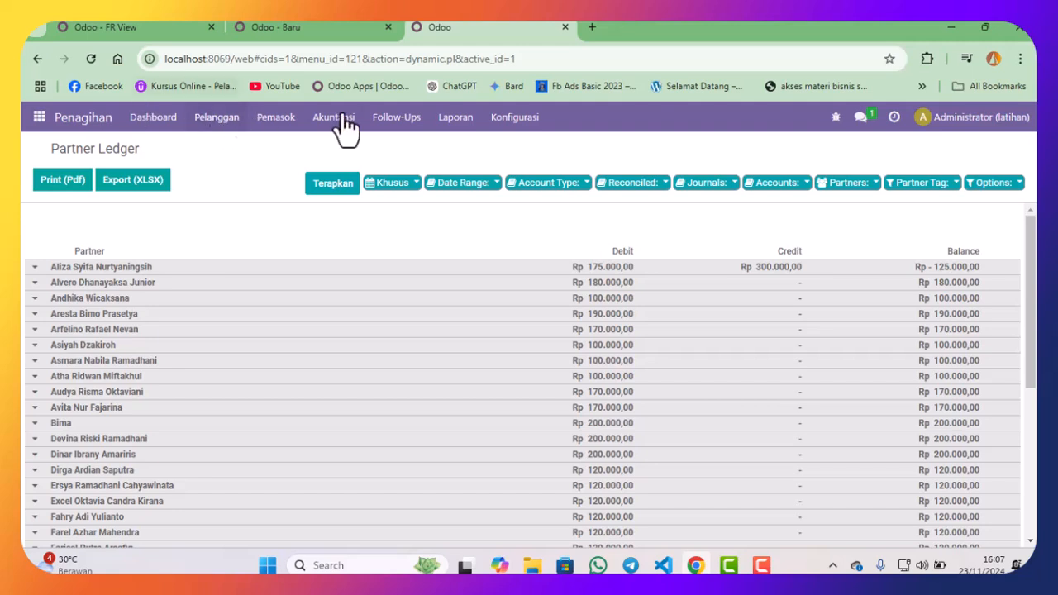
left_click(39, 118)
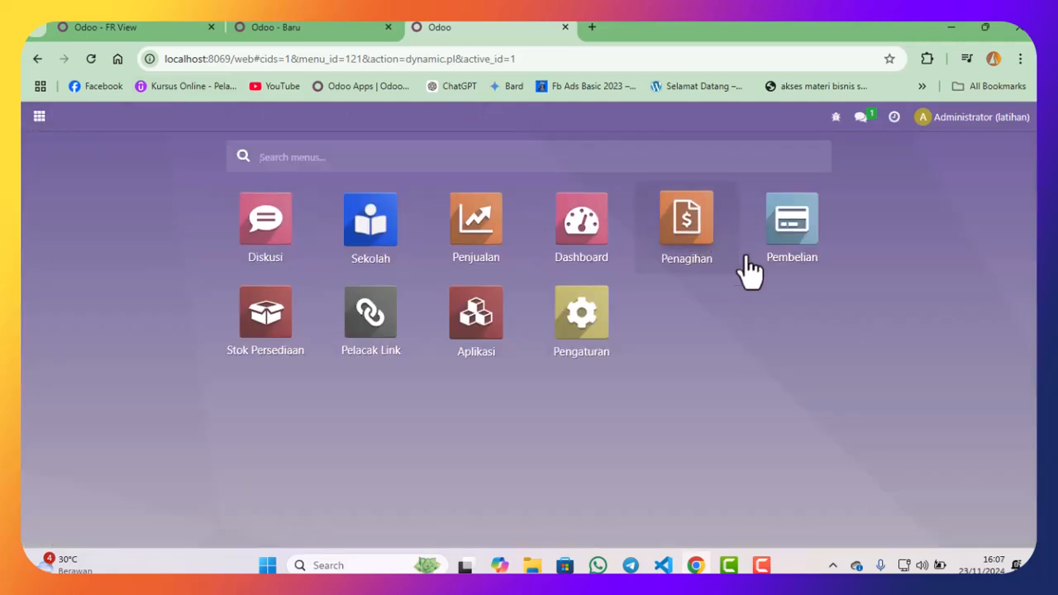
left_click(410, 225)
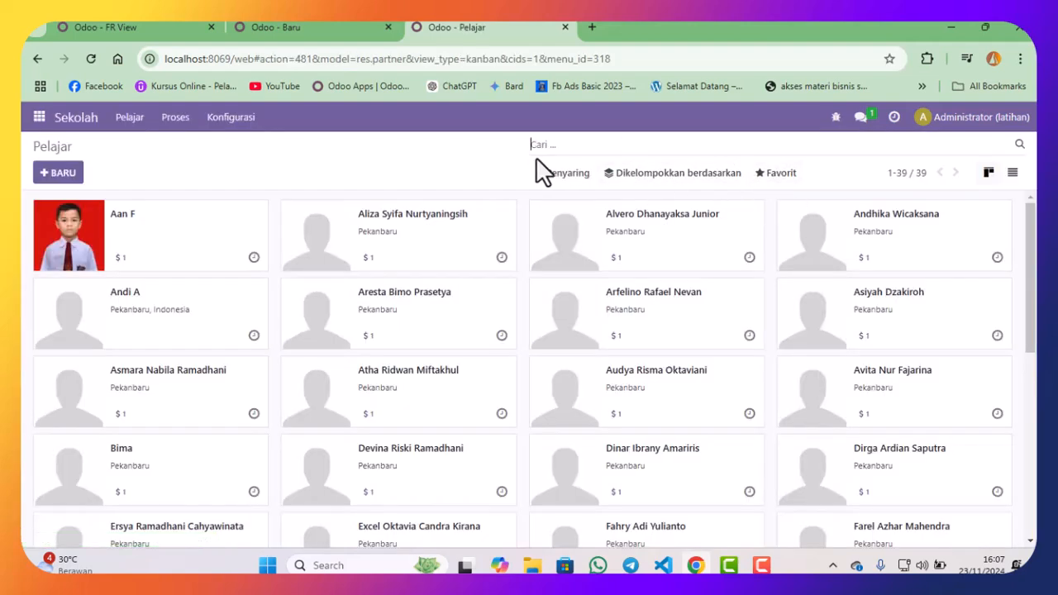
left_click(238, 119)
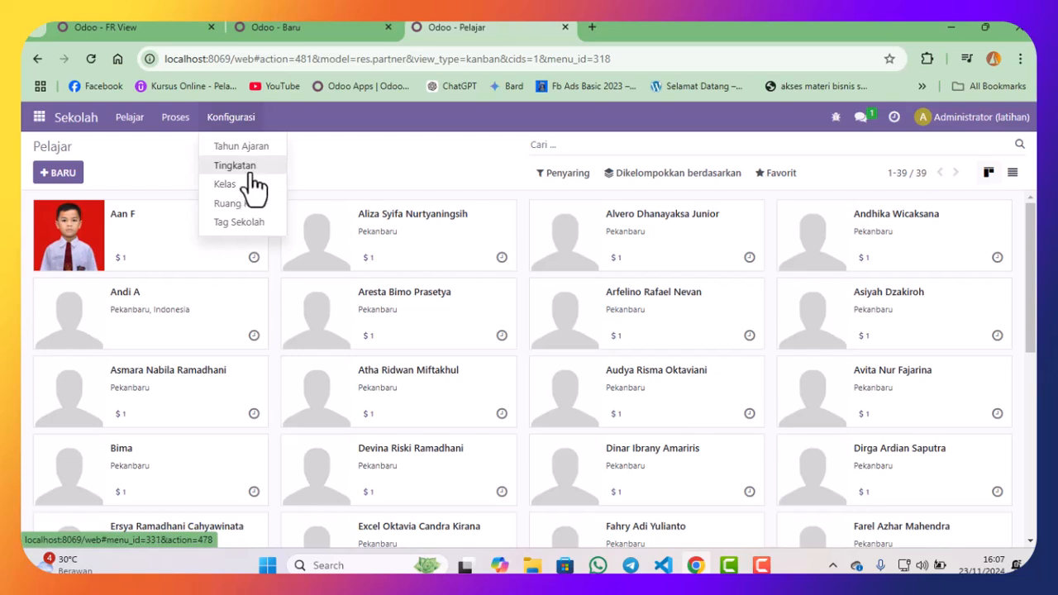
left_click(260, 147)
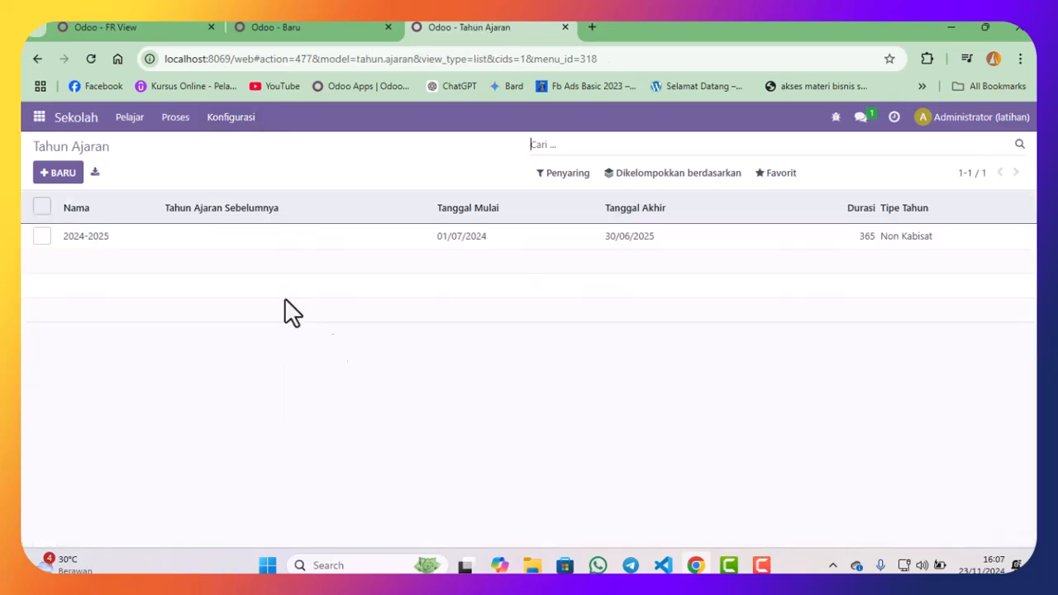
- Add a school year named 2025-2026 with 2024-2025 as its Tahun Ajaran Sebelumnya
left_click(63, 172)
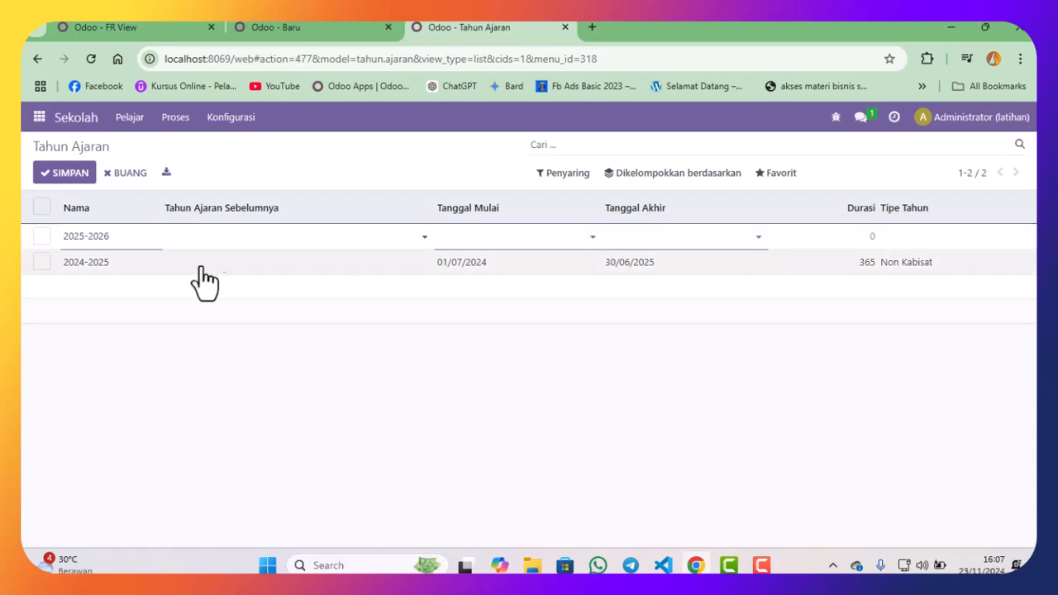
left_click(246, 238)
left_click(232, 260)
- Set the Tanggal Mulai of the 2025-2026 school year to 01/07/2024
left_click(496, 241)
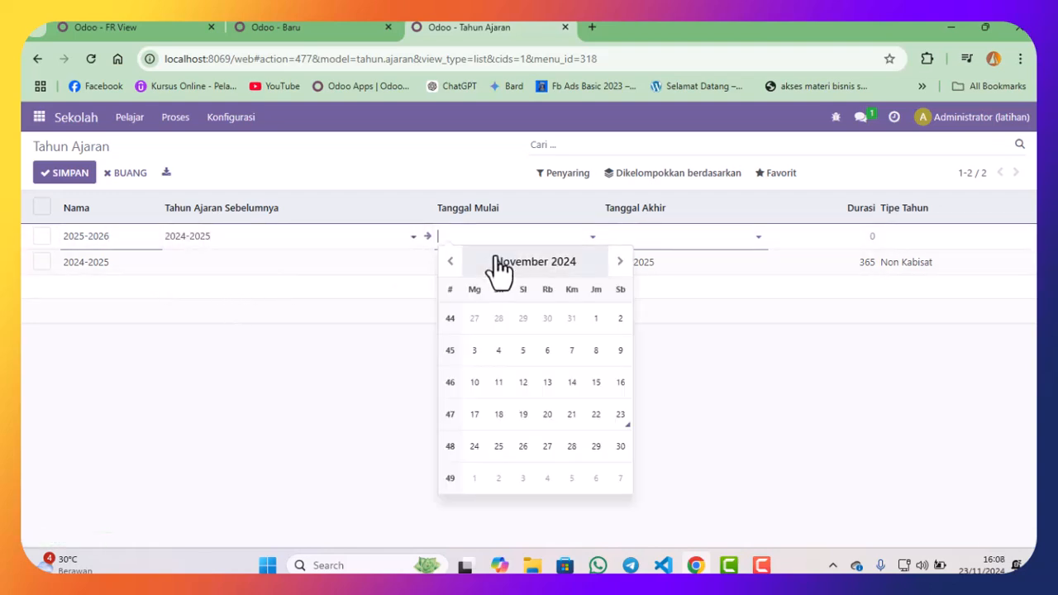
left_click(451, 261)
left_click(450, 261)
left_click(450, 261)
left_click(450, 261)
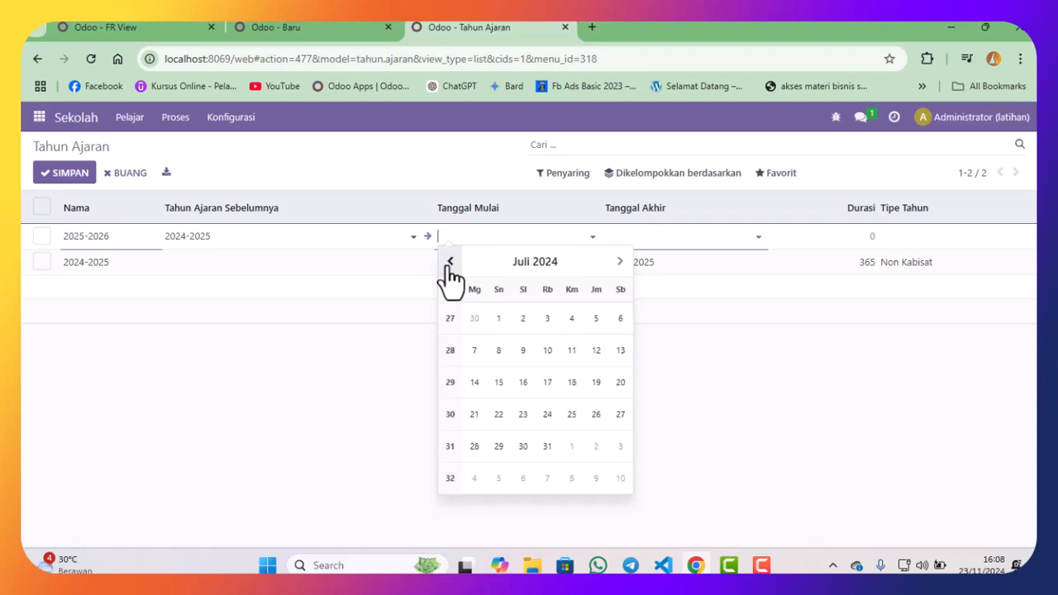
left_click(498, 318)
left_click(685, 240)
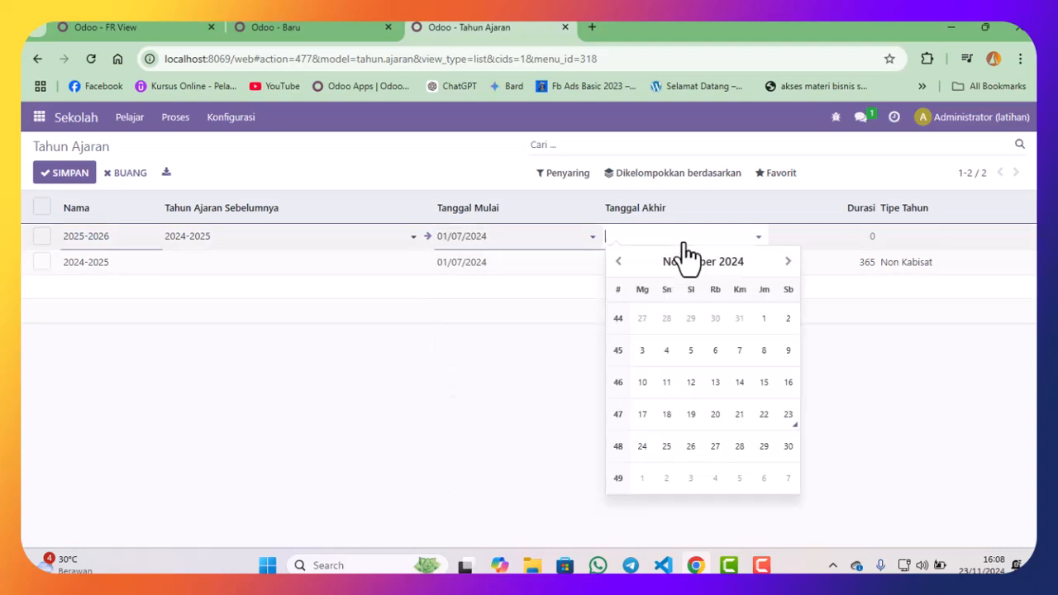
left_click(789, 262)
- Set the Tanggal Mulai of the 2025-2026 school year to 01/07/2025
left_click(590, 238)
double_click(591, 239)
left_click(592, 240)
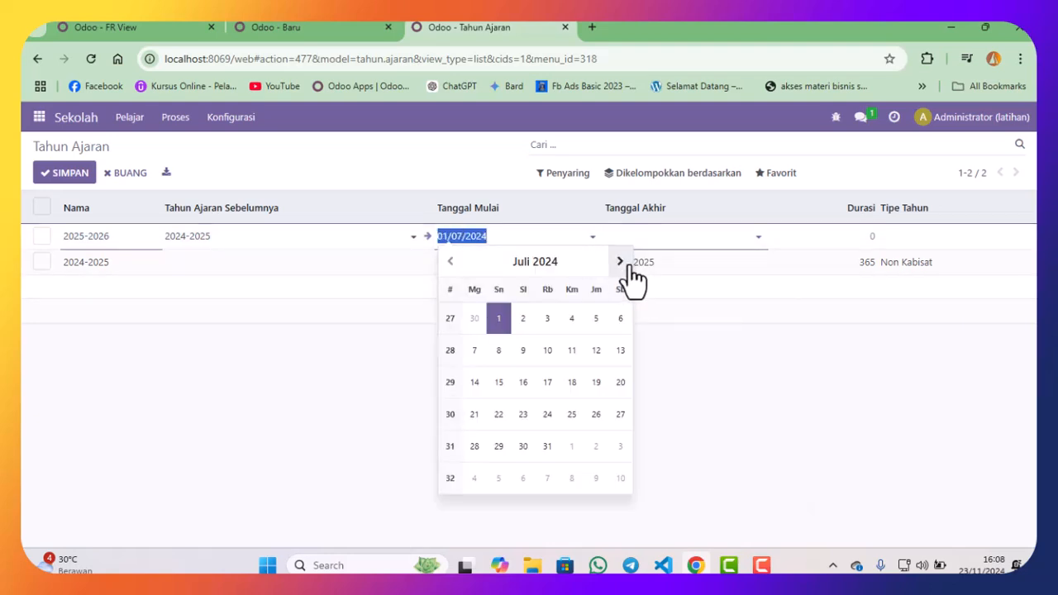
left_click(619, 262)
left_click(620, 262)
left_click(627, 265)
left_click(628, 264)
left_click(627, 264)
left_click(627, 265)
left_click(627, 264)
left_click(628, 264)
left_click(628, 265)
left_click(627, 265)
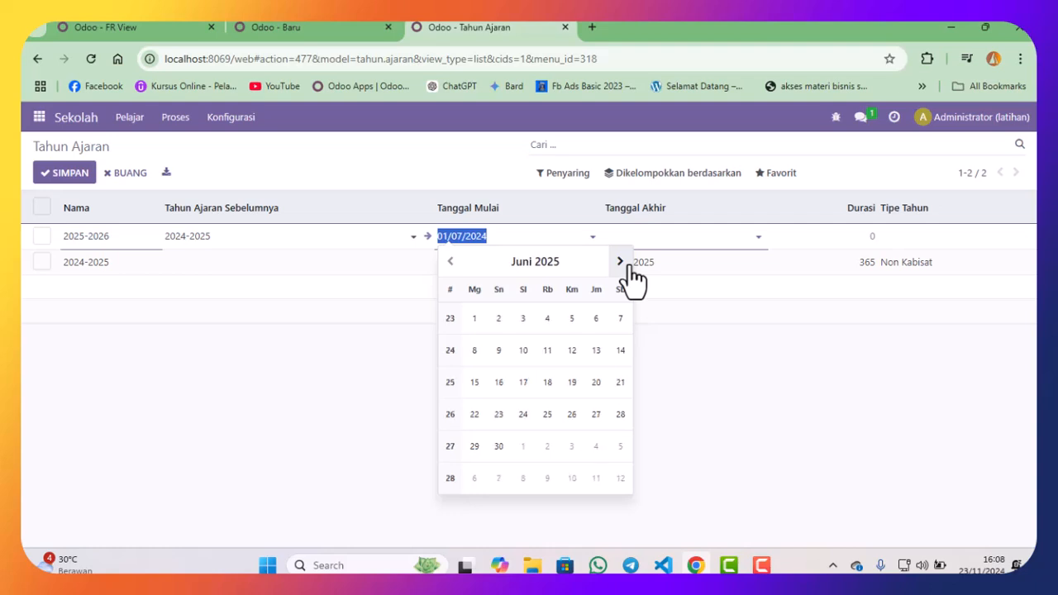
left_click(523, 446)
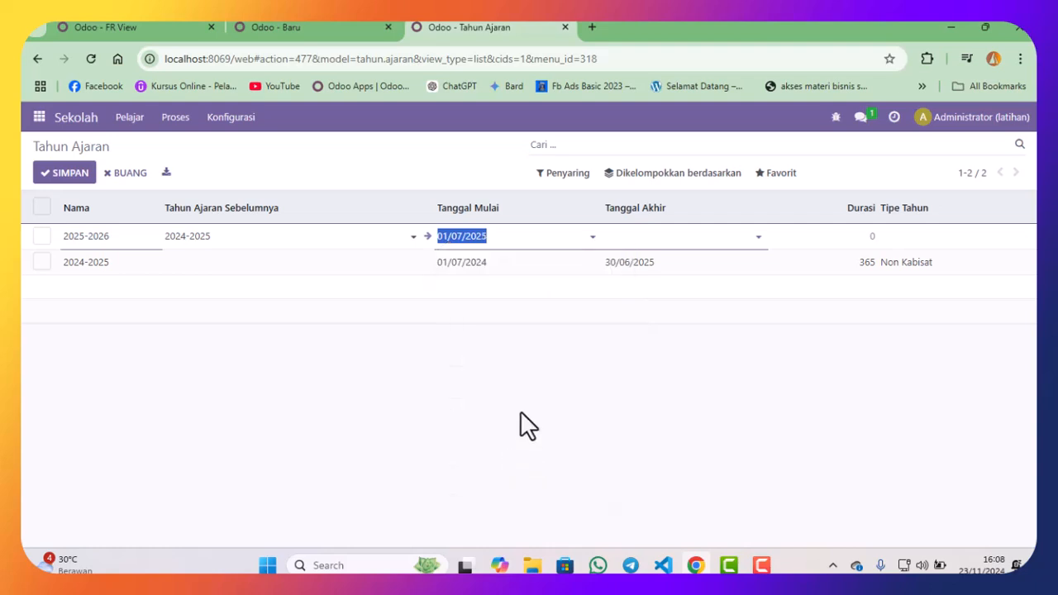
- Set the Tanggal Akhir of the 2025-2026 school year to 30/06/2026
left_click(645, 237)
left_click(788, 261)
left_click(788, 261)
left_click(788, 262)
left_click(787, 261)
left_click(788, 261)
left_click(788, 261)
left_click(788, 262)
left_click(787, 262)
left_click(788, 261)
left_click(788, 261)
left_click(788, 261)
left_click(788, 261)
left_click(788, 261)
left_click(788, 261)
left_click(788, 262)
left_click(787, 261)
left_click(788, 261)
left_click(788, 261)
left_click(788, 261)
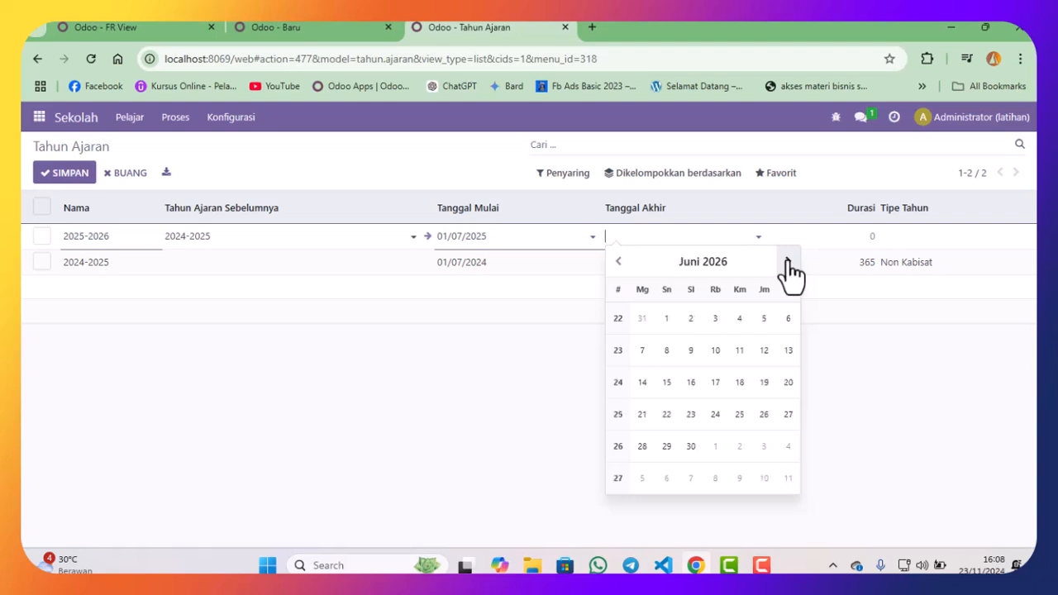
left_click(691, 446)
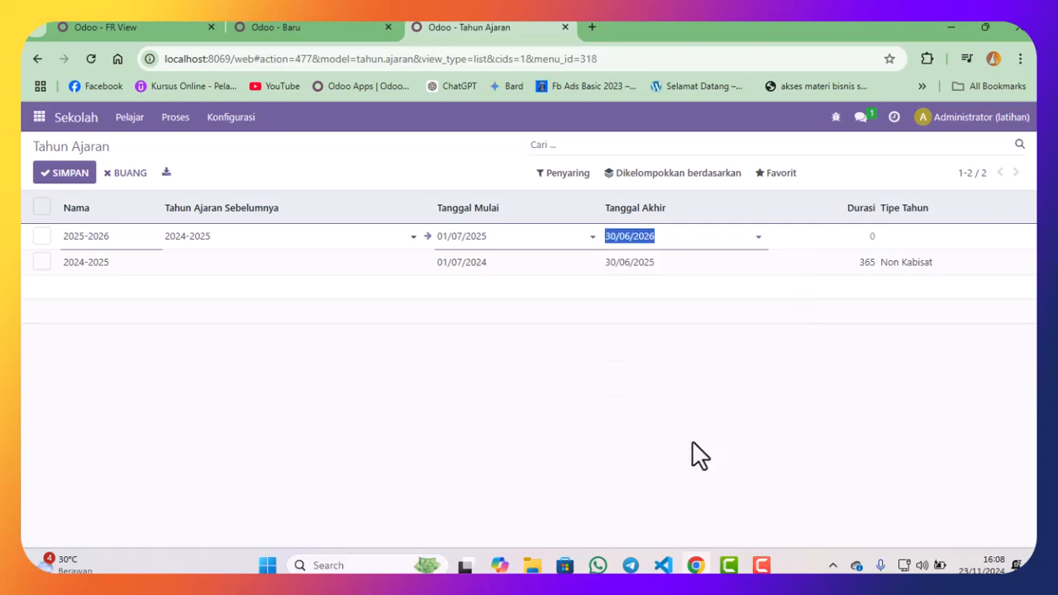
- Save the 2025-2026 school year record
left_click(82, 174)
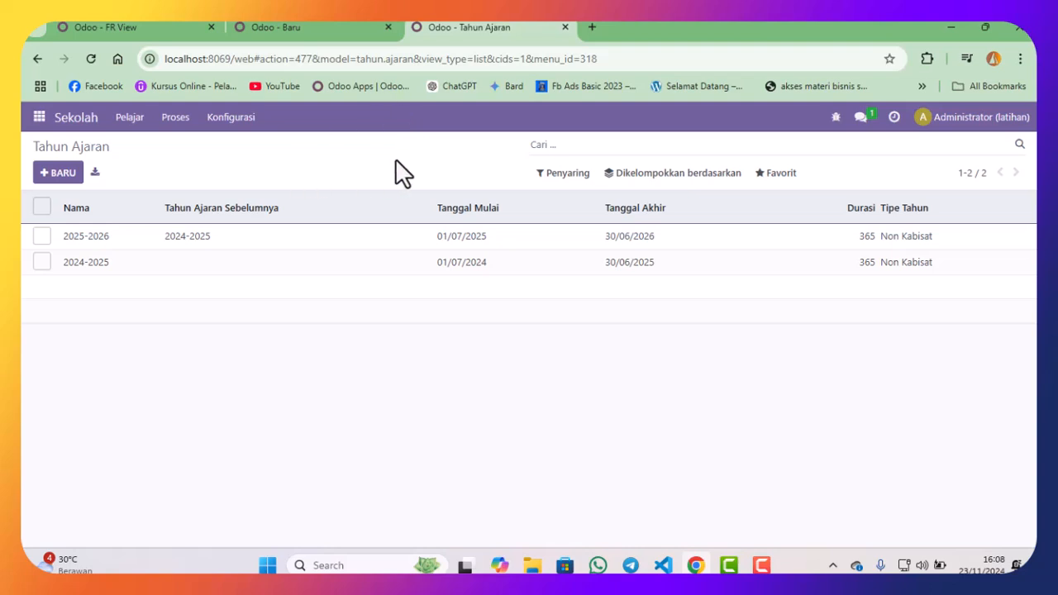
left_click(241, 121)
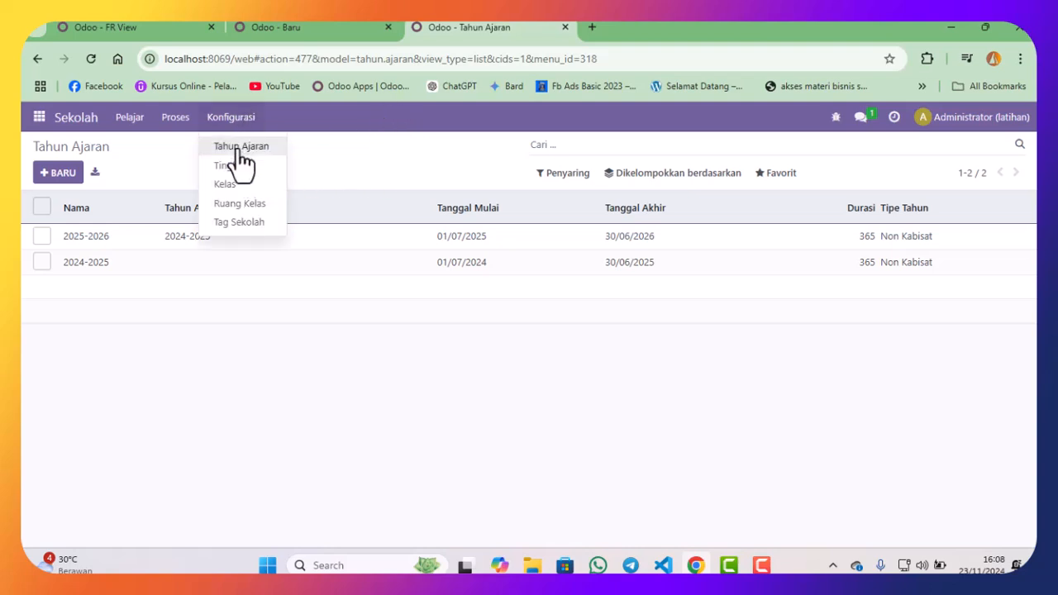
mouse_move(168, 124)
- Discard the unsaved class promotion draft and create a new Naik Kelas record for the first listed student
left_click(303, 29)
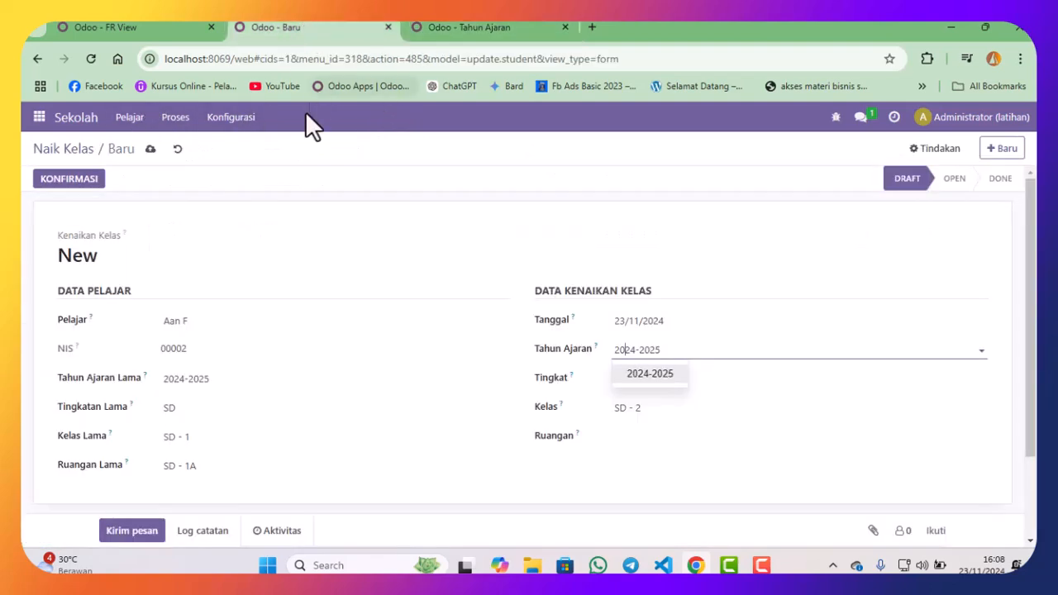
left_click(177, 149)
left_click(61, 172)
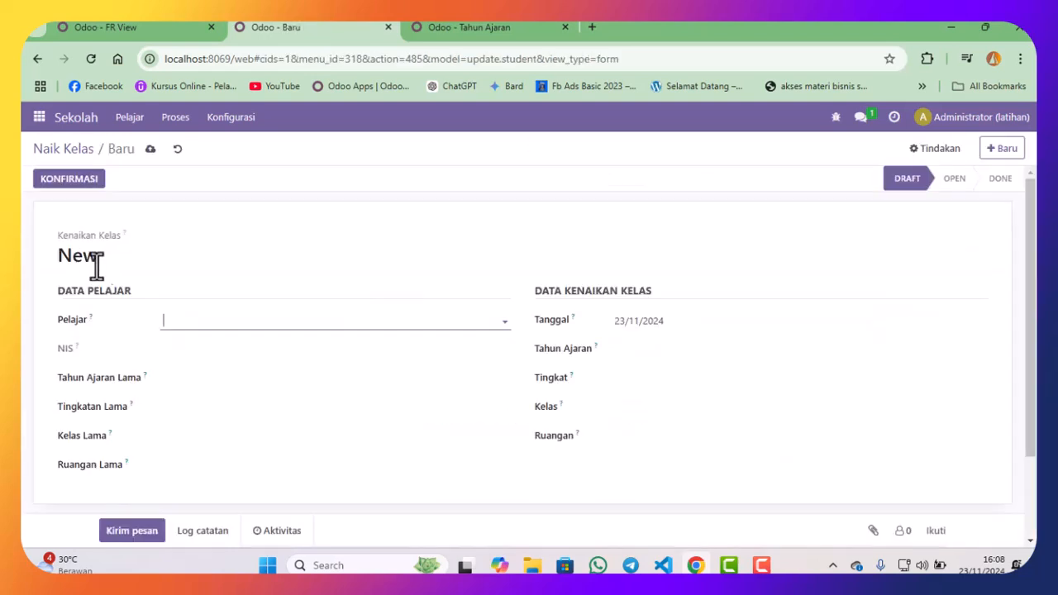
left_click(174, 329)
left_click(196, 345)
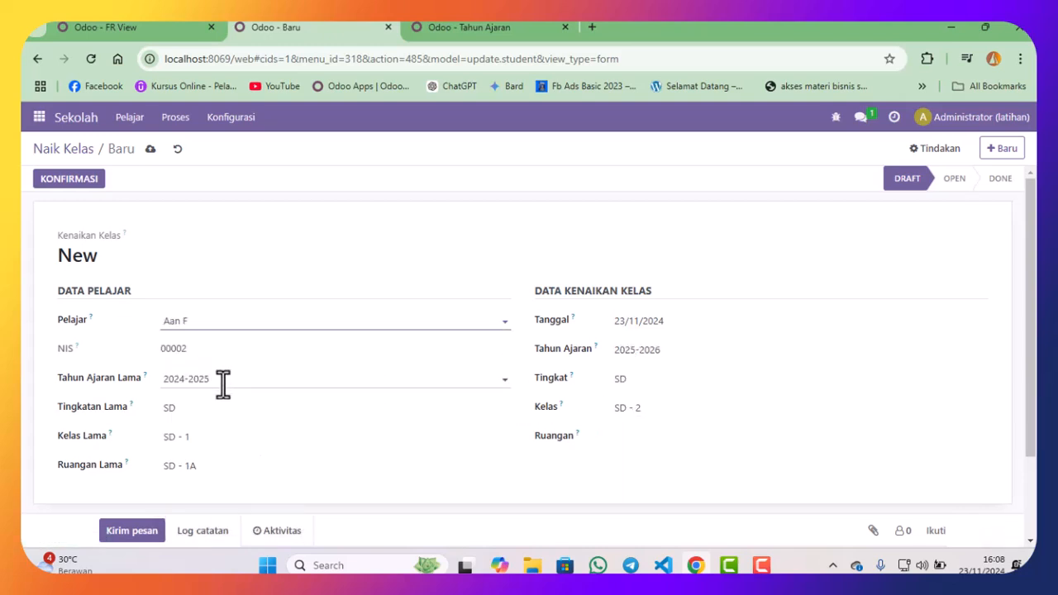
- Assign Ruangan SD - 2A to the student's class promotion and confirm the record
left_click(683, 350)
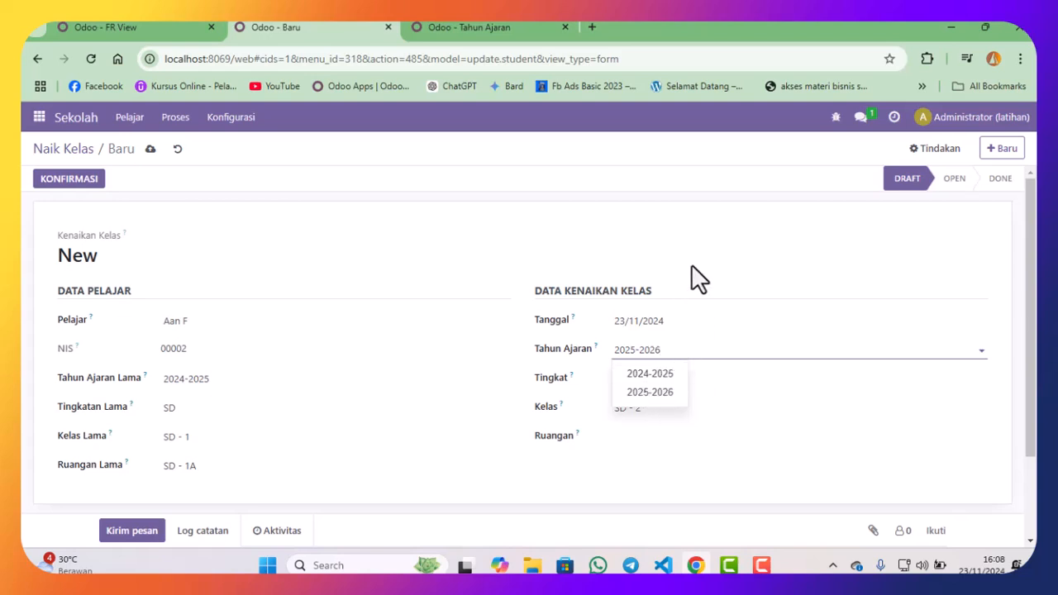
left_click(698, 279)
left_click(664, 382)
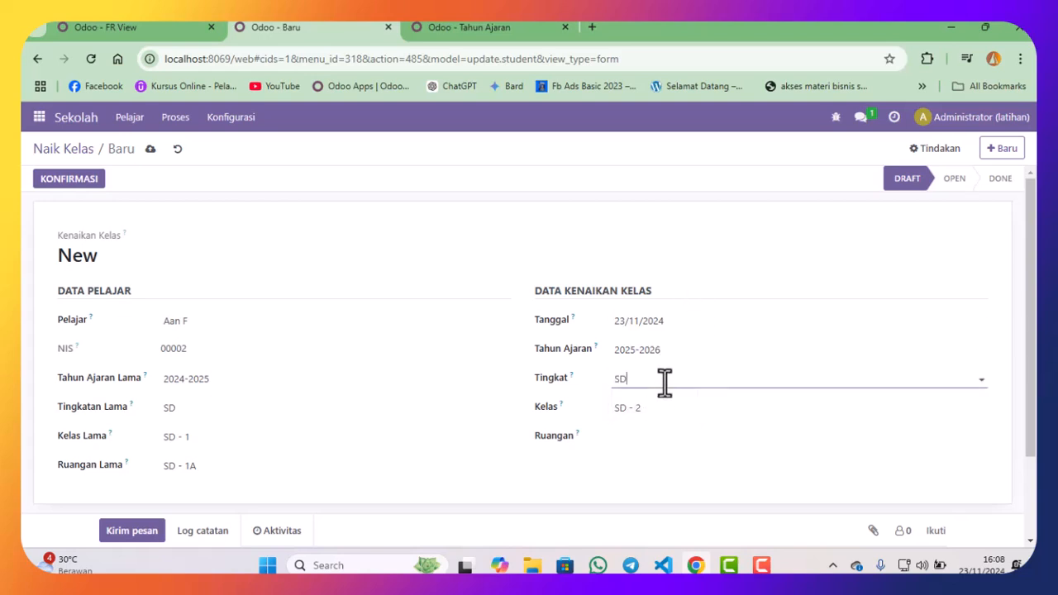
left_click(524, 259)
scroll(603, 300, "down", 2)
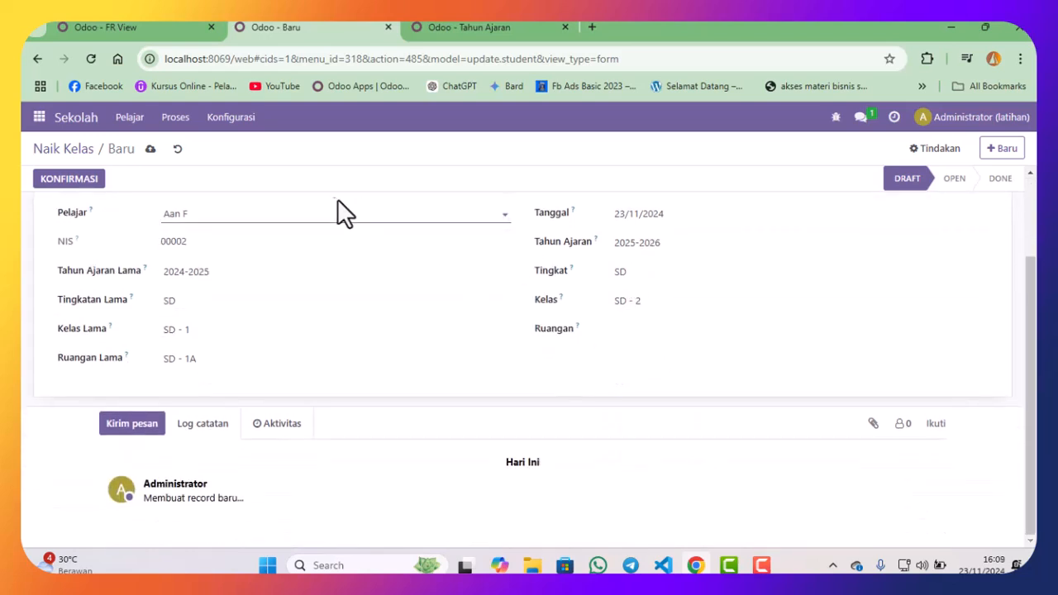
left_click(150, 150)
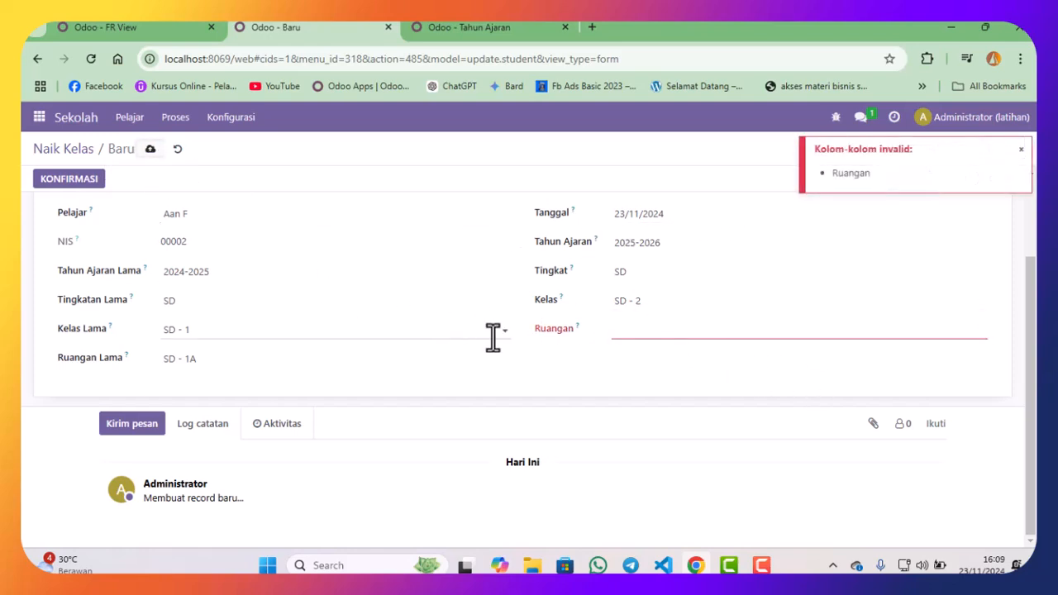
left_click(691, 329)
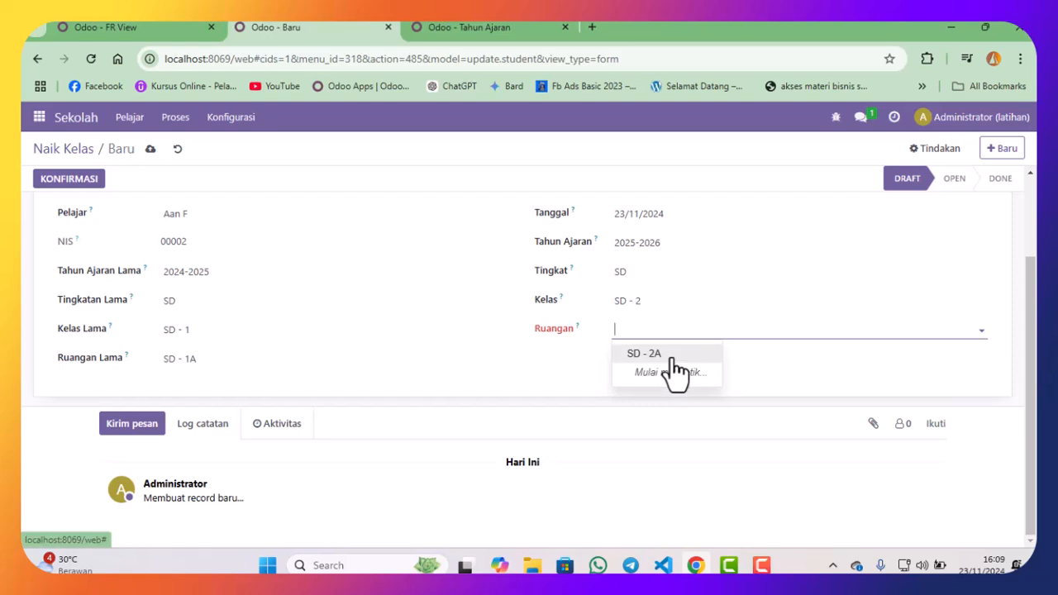
left_click(672, 355)
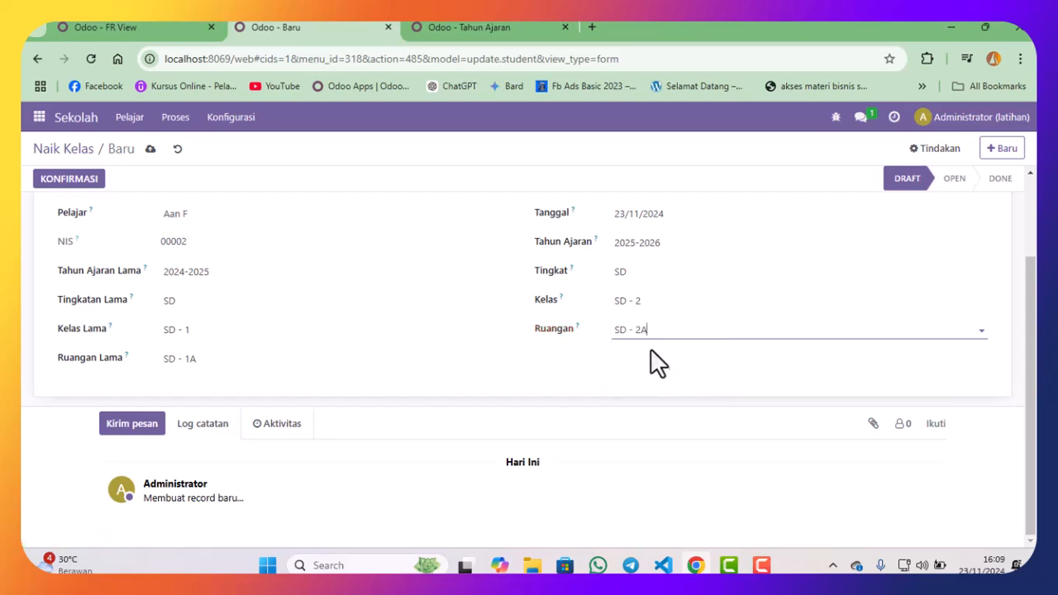
left_click(100, 182)
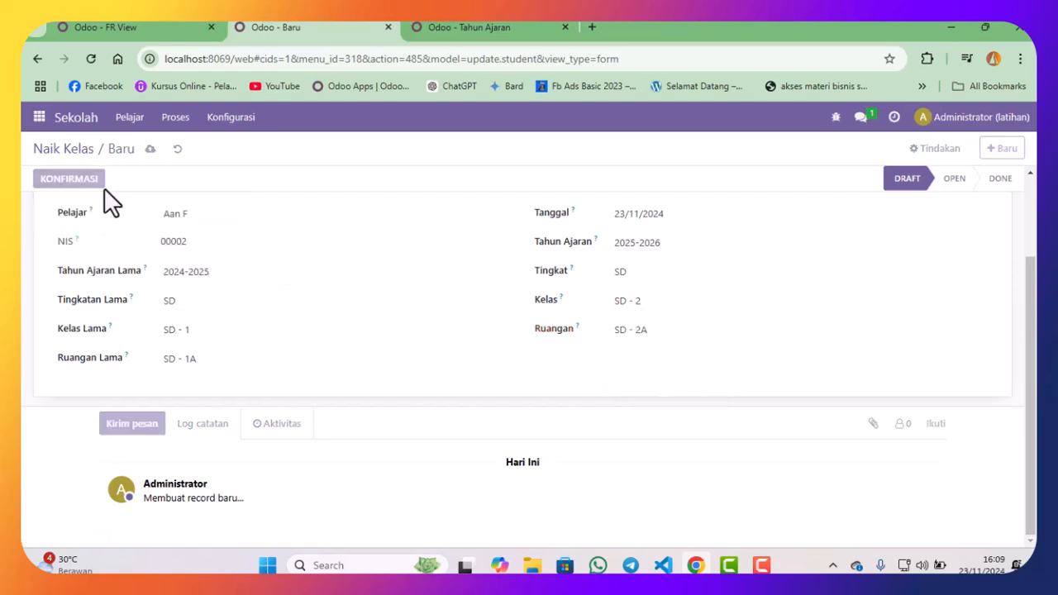
left_click(129, 178)
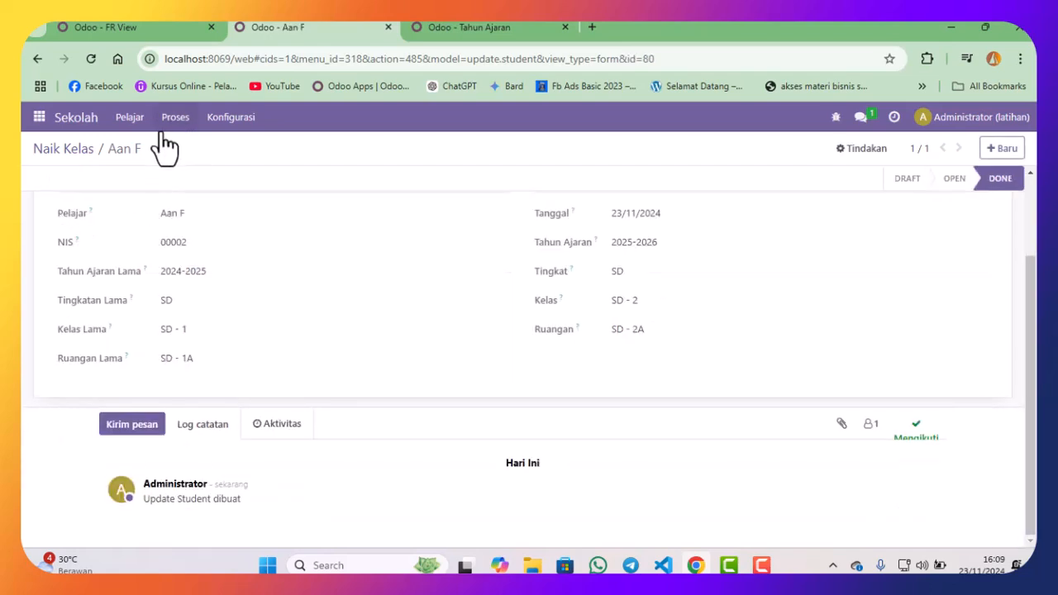
- Create a new Tinggal Kelas record for the sixth student in the suggested Pelajar list
left_click(132, 118)
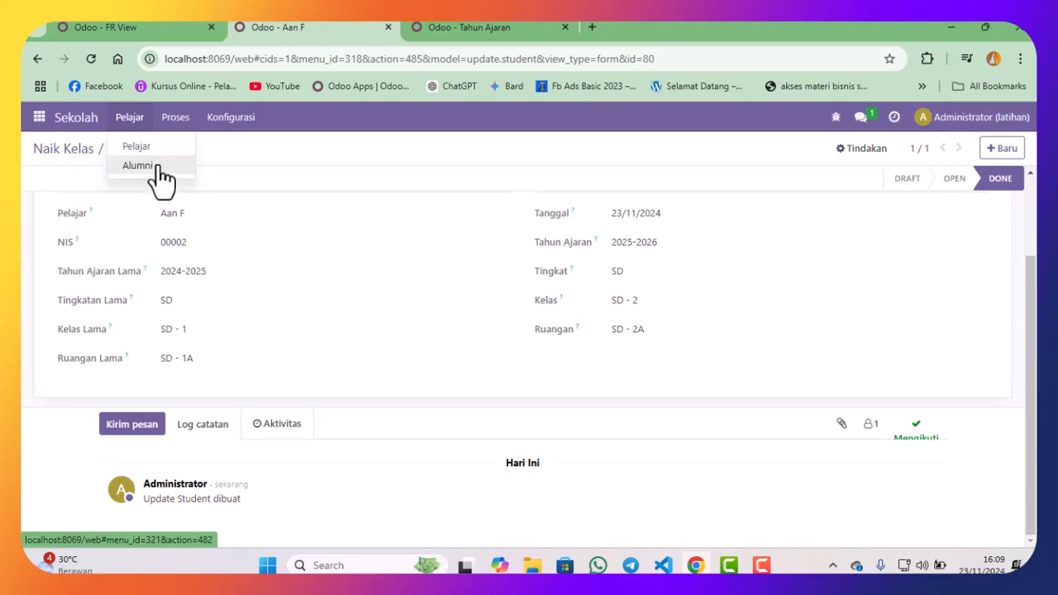
mouse_move(176, 129)
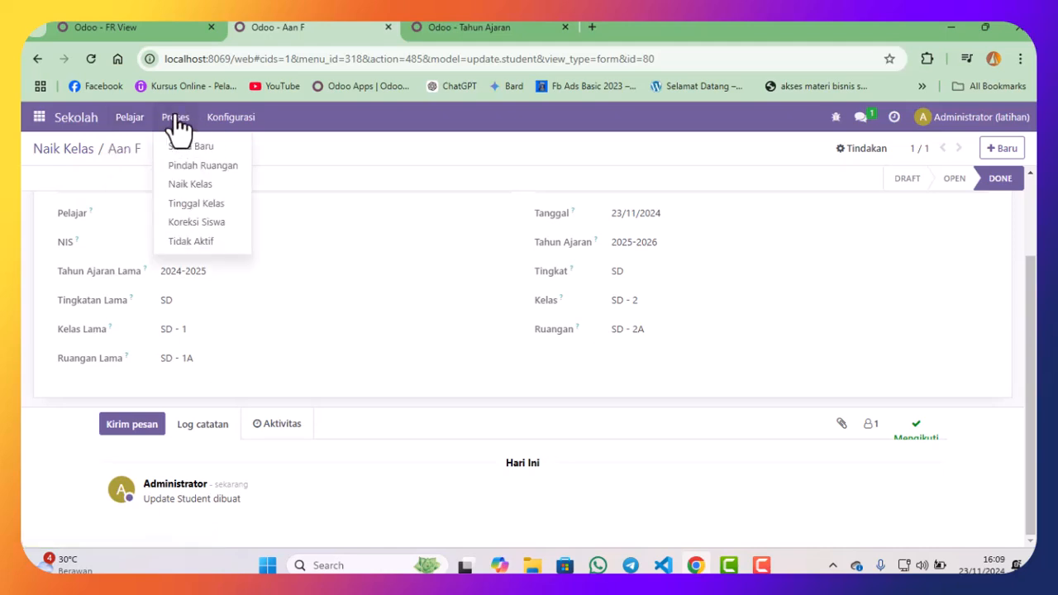
left_click(212, 202)
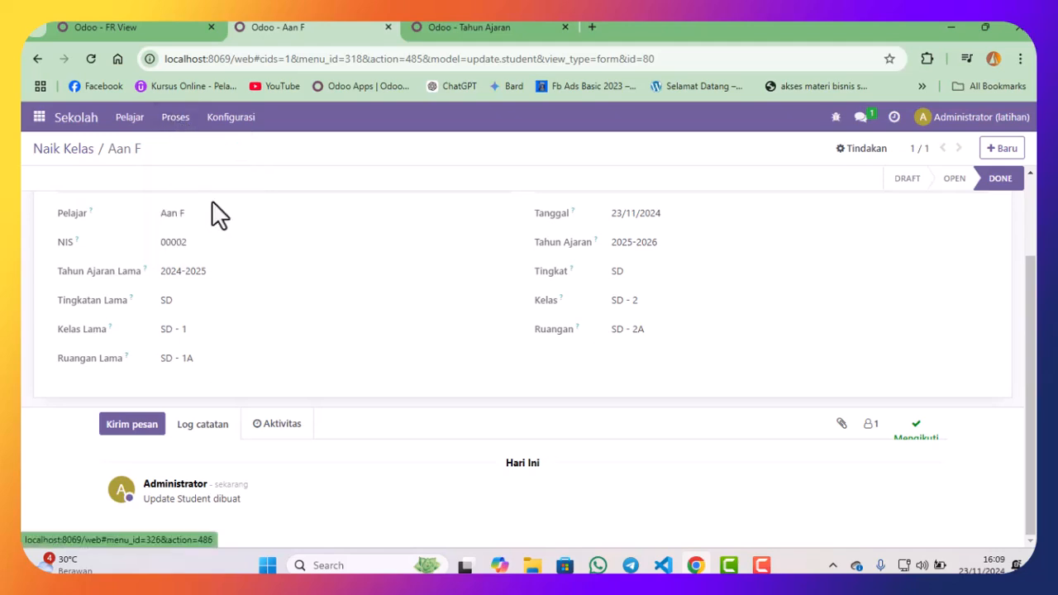
left_click(58, 175)
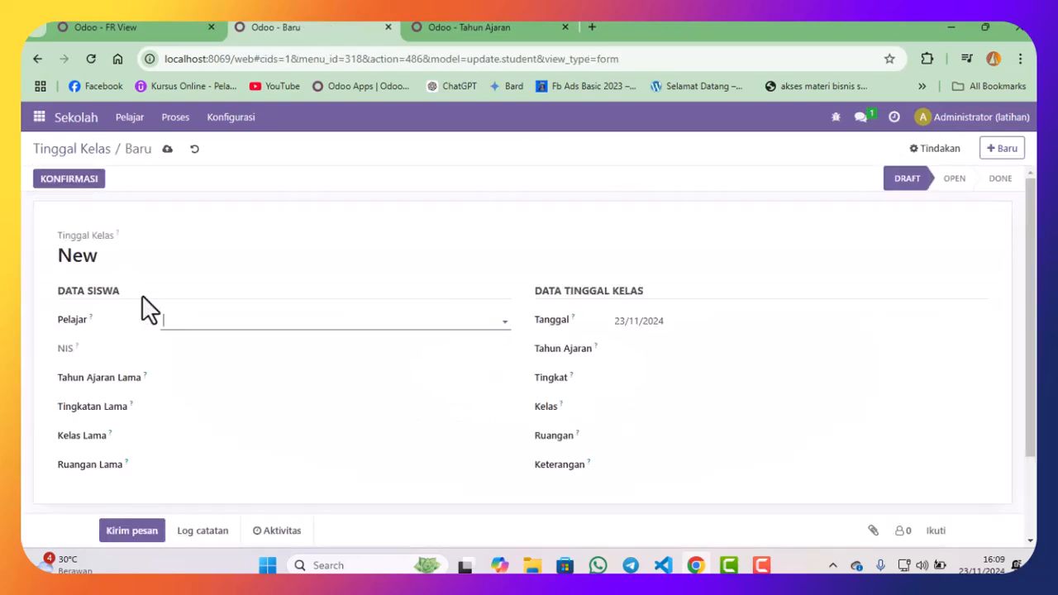
left_click(234, 319)
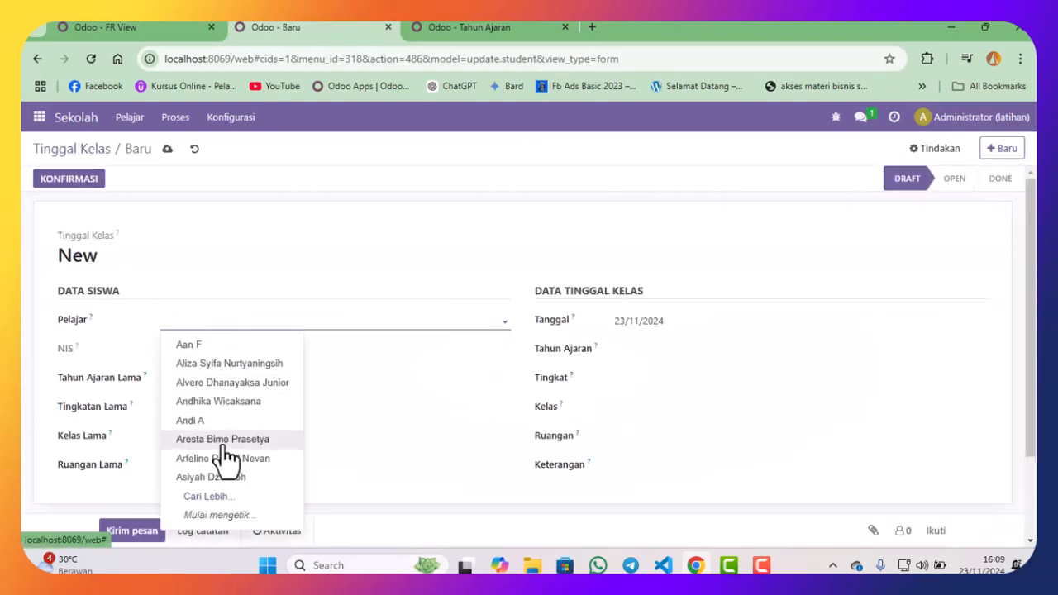
left_click(224, 442)
scroll(236, 290, "down", 2)
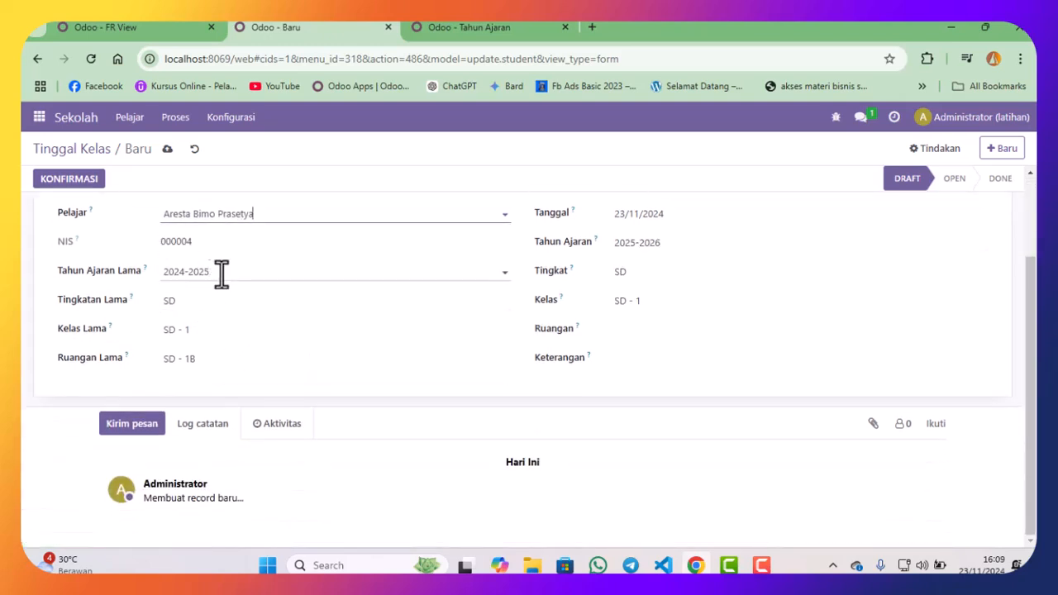
- Assign Ruangan SD - 1A to the Tinggal Kelas record, then save and confirm it
left_click(666, 242)
left_click(672, 243)
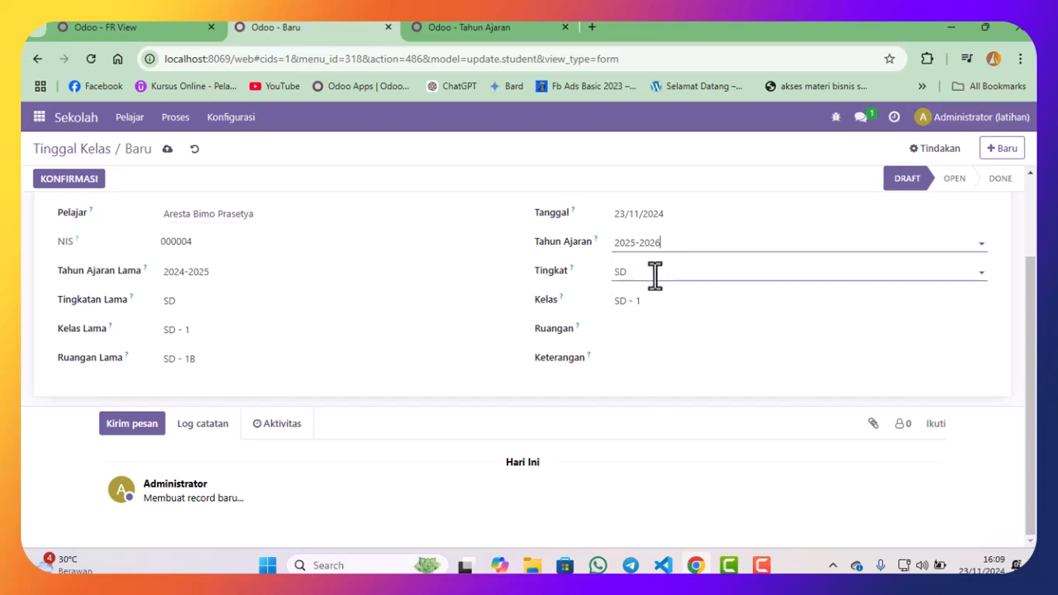
left_click(654, 275)
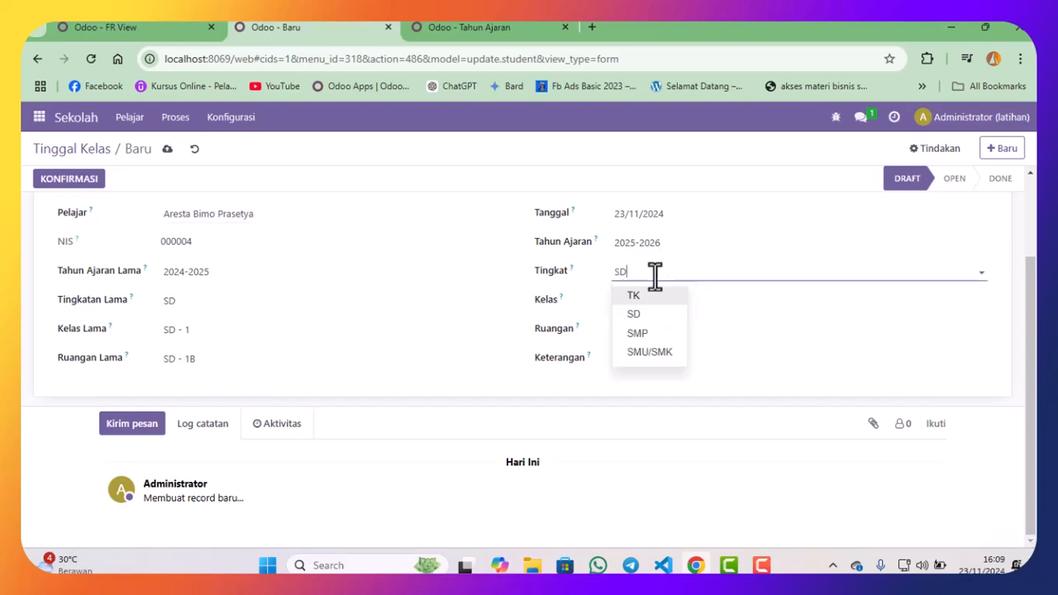
left_click(722, 302)
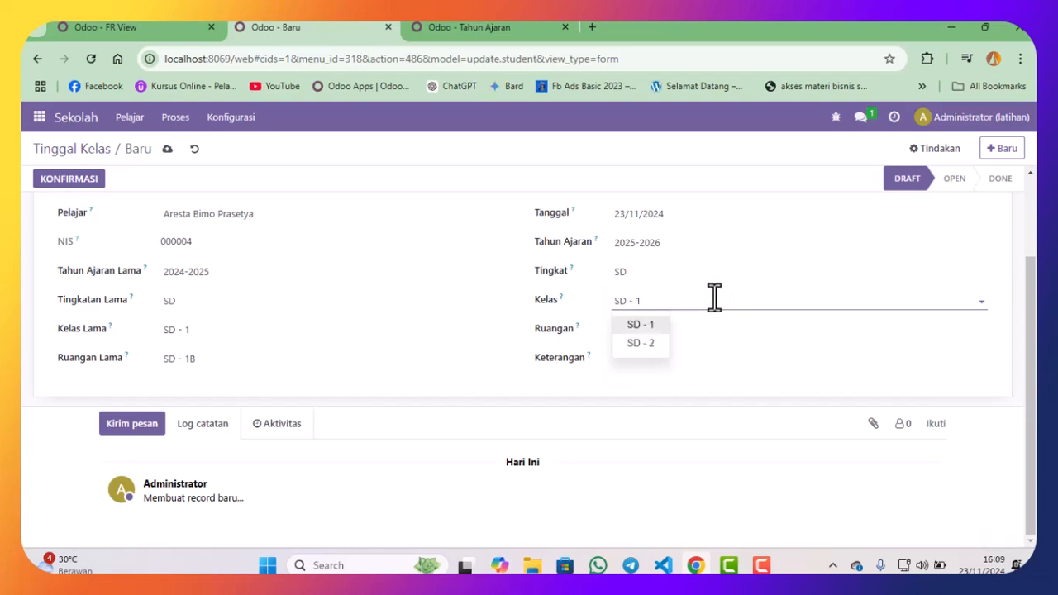
left_click(715, 298)
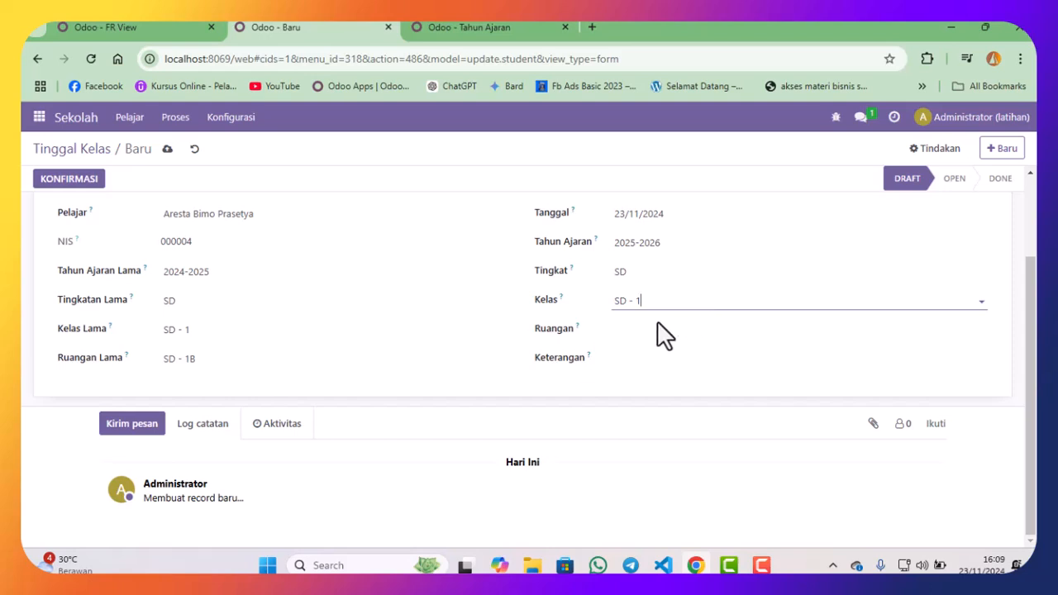
left_click(170, 150)
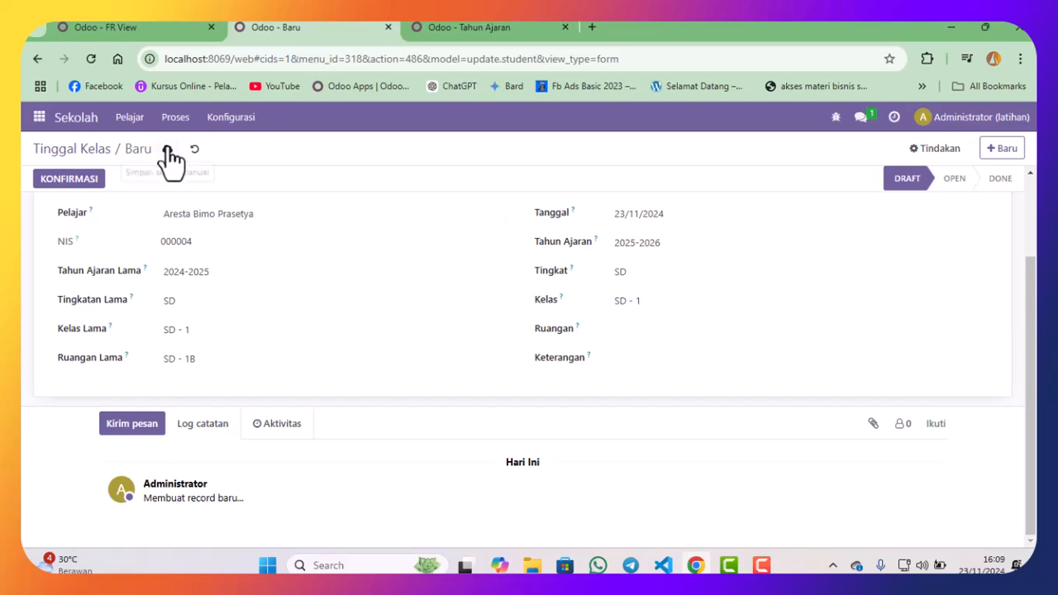
left_click(653, 328)
left_click(659, 355)
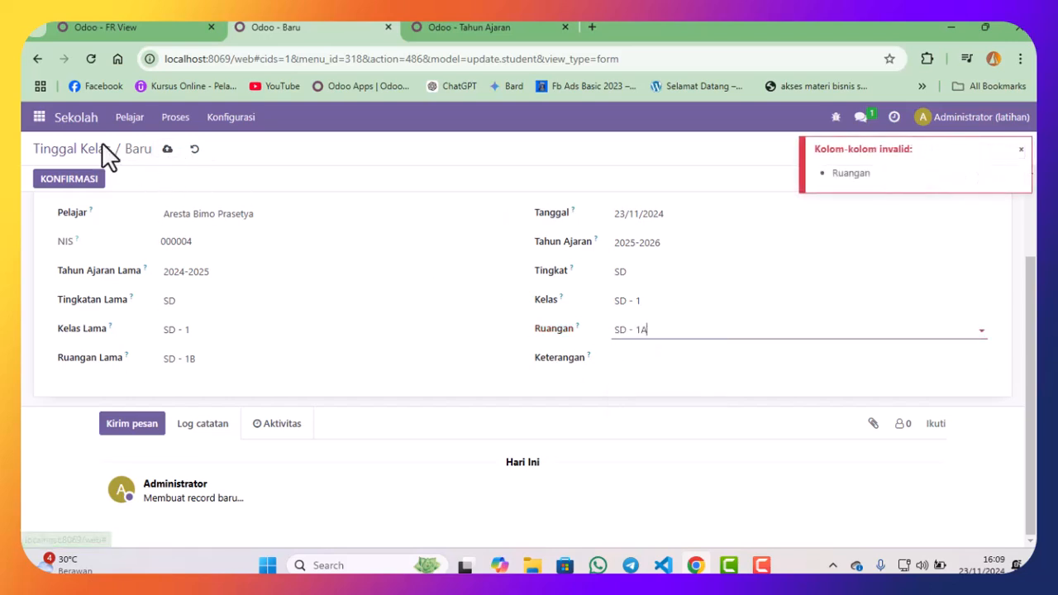
left_click(166, 151)
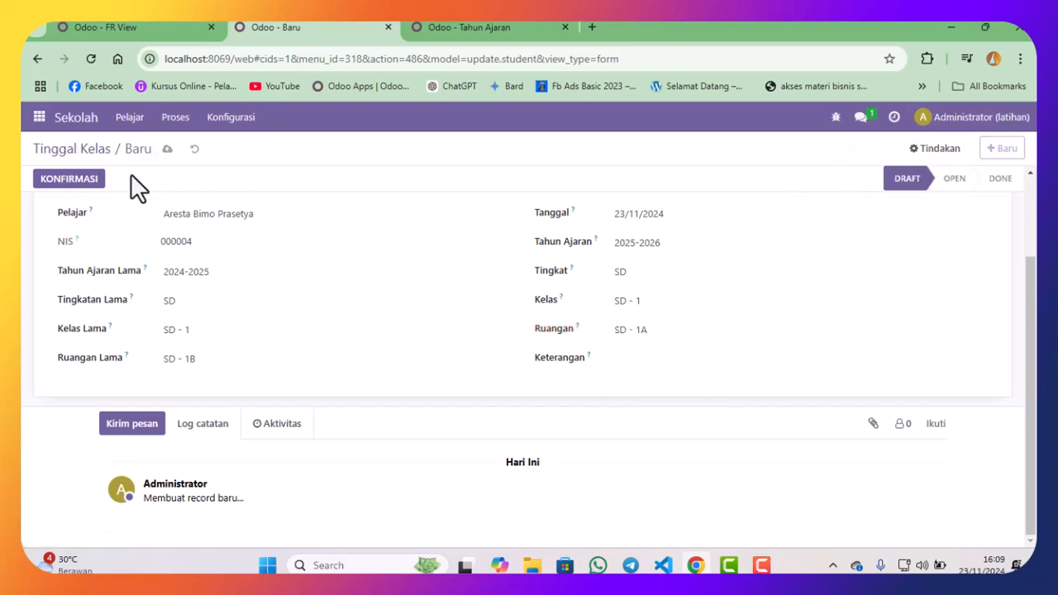
left_click(90, 187)
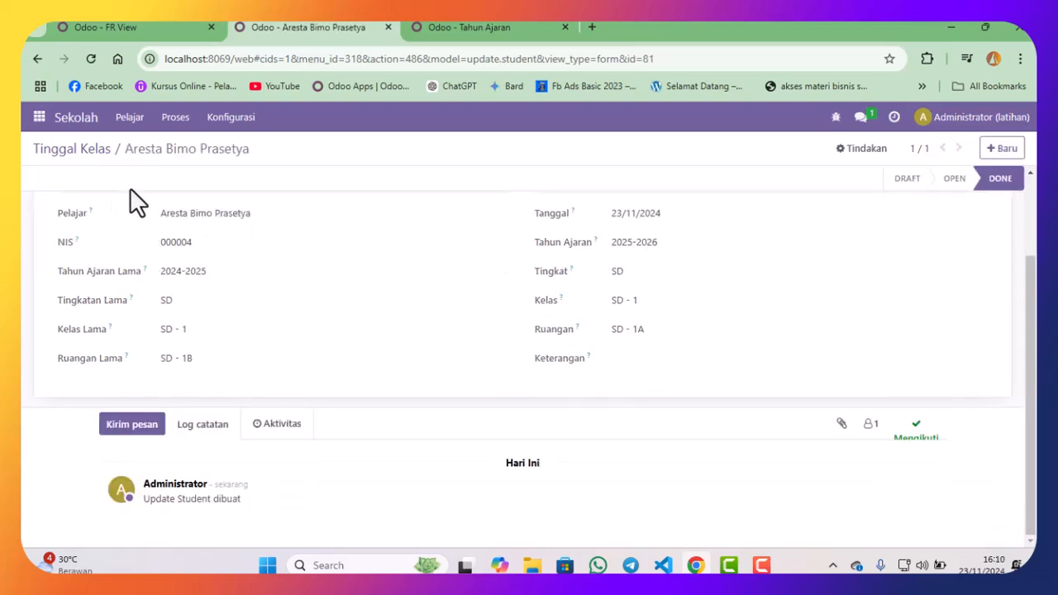
- View the Koreksi Siswa records and open the Tidak Aktif process list
left_click(175, 120)
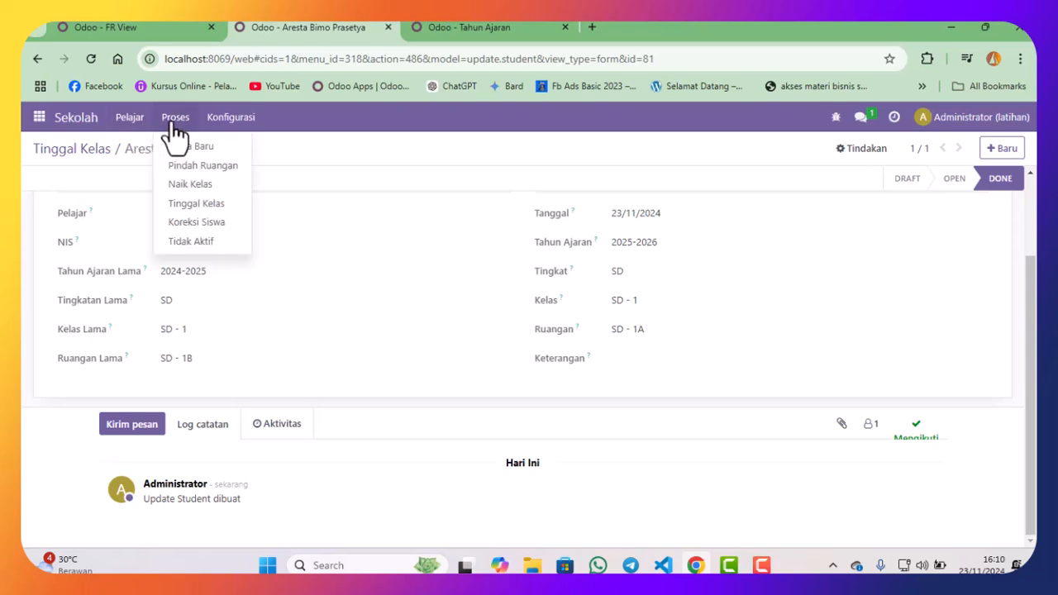
left_click(198, 225)
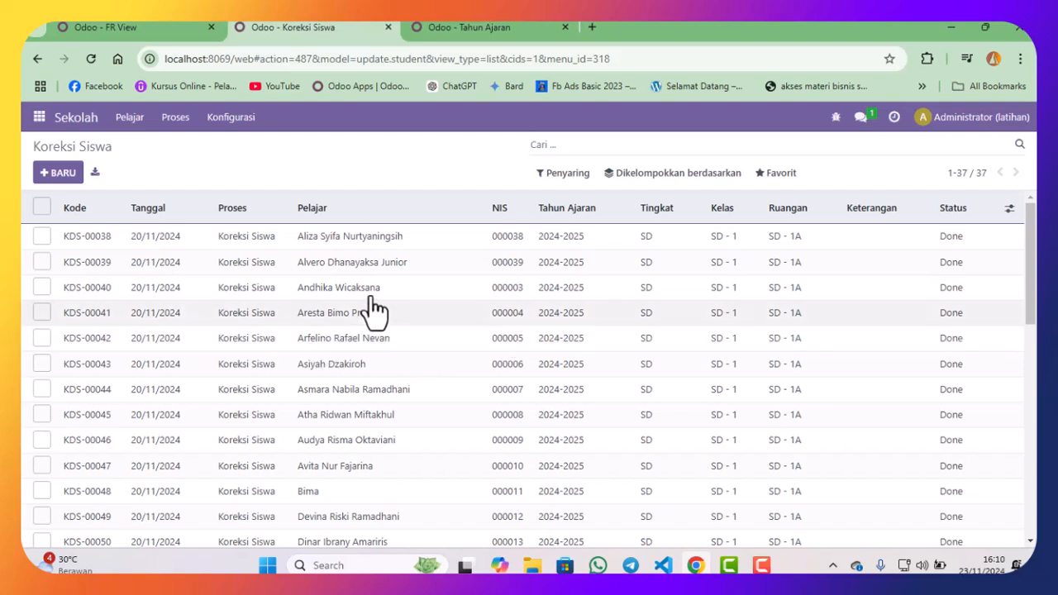
left_click(175, 118)
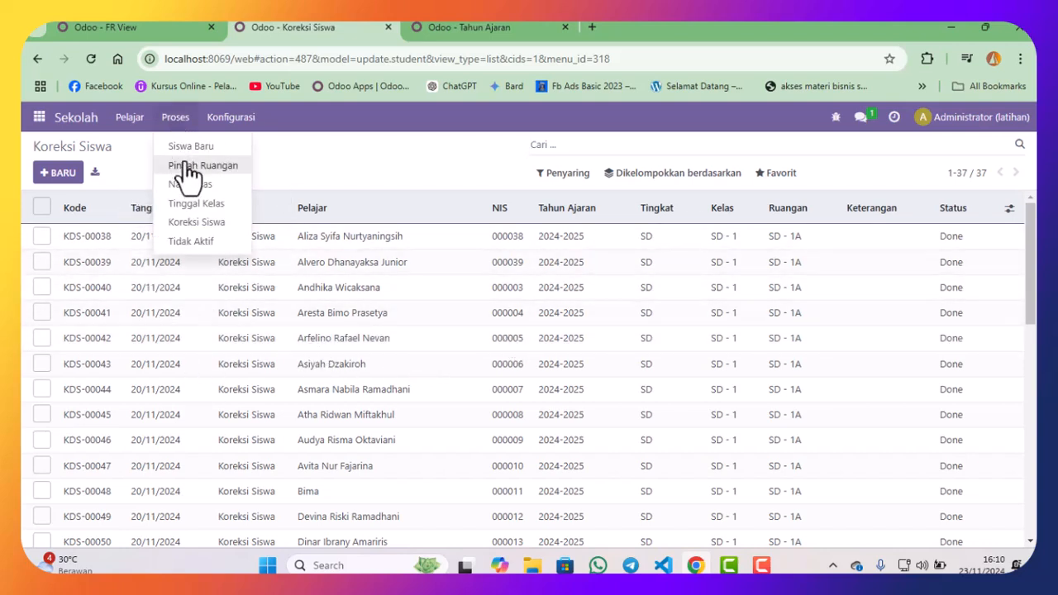
left_click(214, 242)
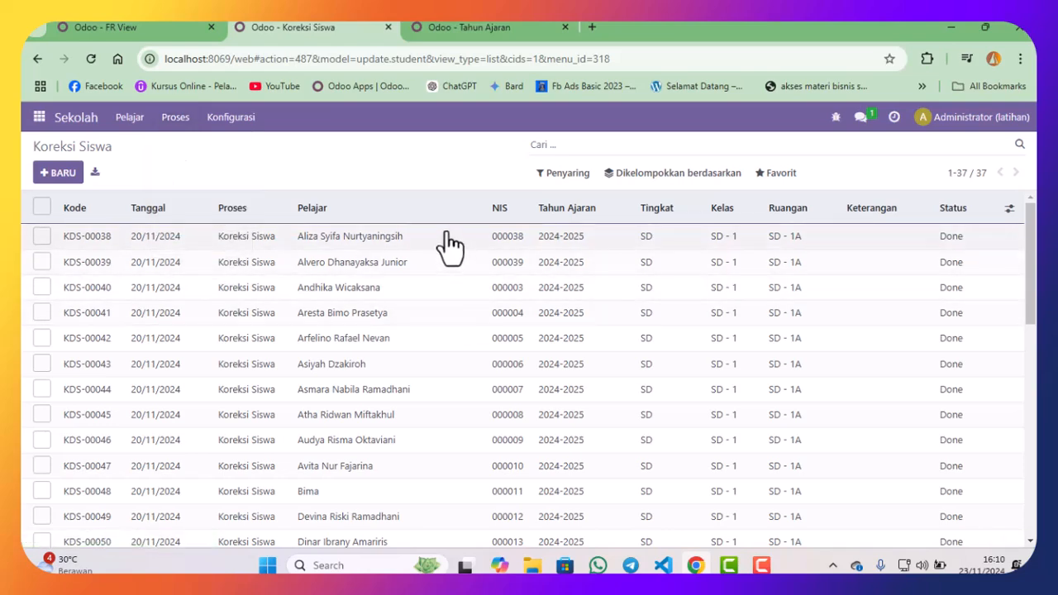
- Open the Alumni list of the Sekolah app in the browser tab showing the FR View
left_click(155, 34)
left_click(39, 117)
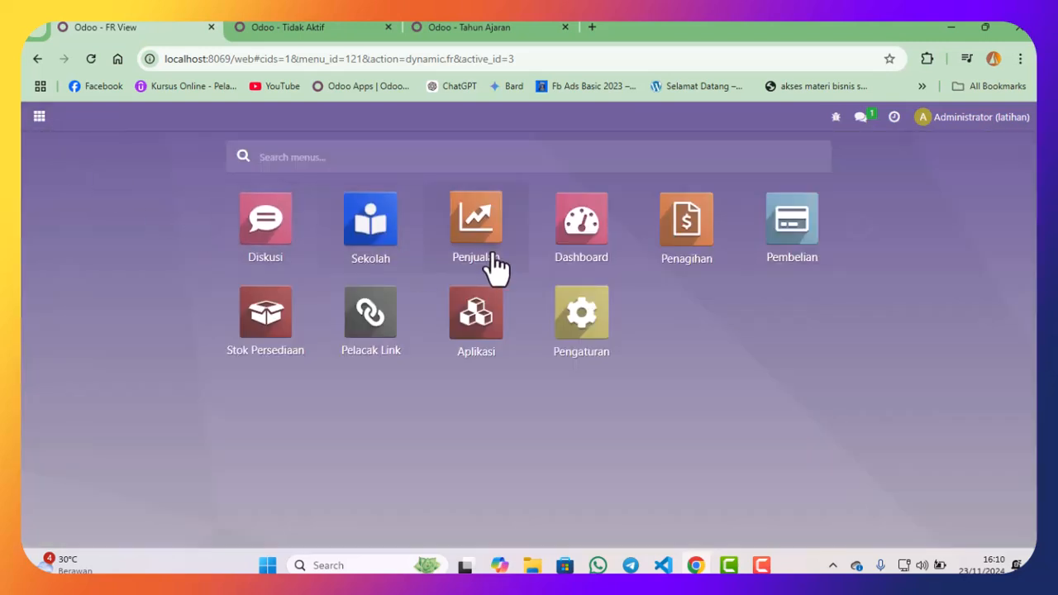
left_click(381, 242)
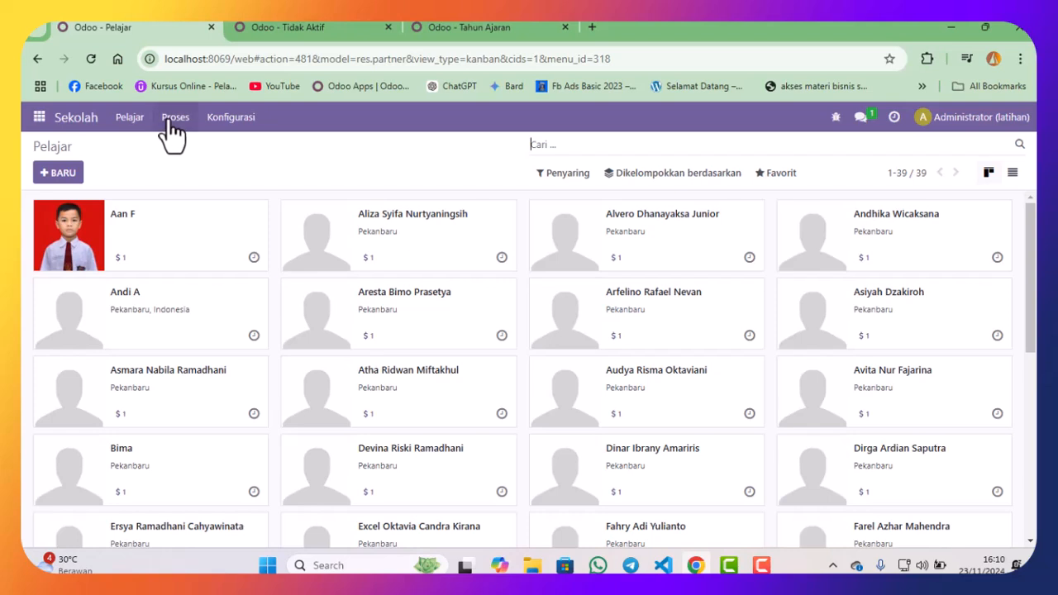
left_click(131, 118)
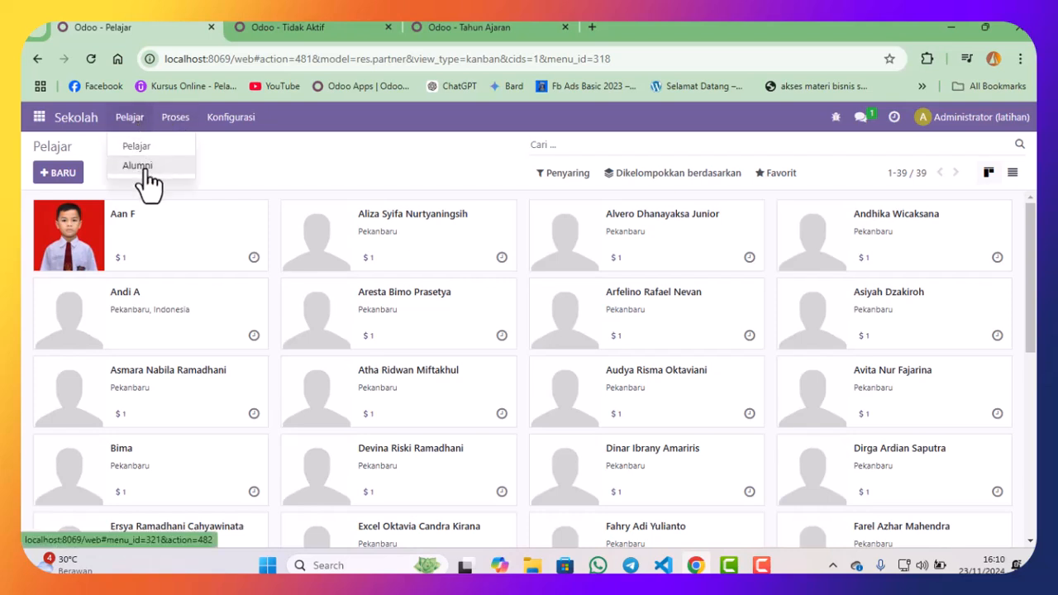
left_click(139, 166)
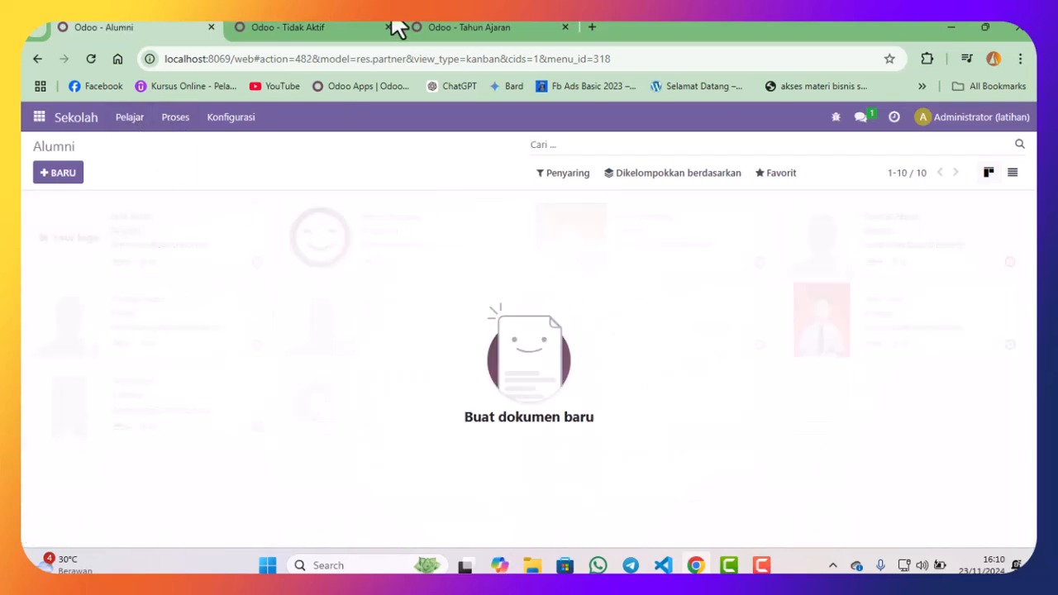
- Create a new Tidak Aktif record for the last student in the suggested Pelajar list
left_click(318, 26)
left_click(71, 175)
left_click(199, 319)
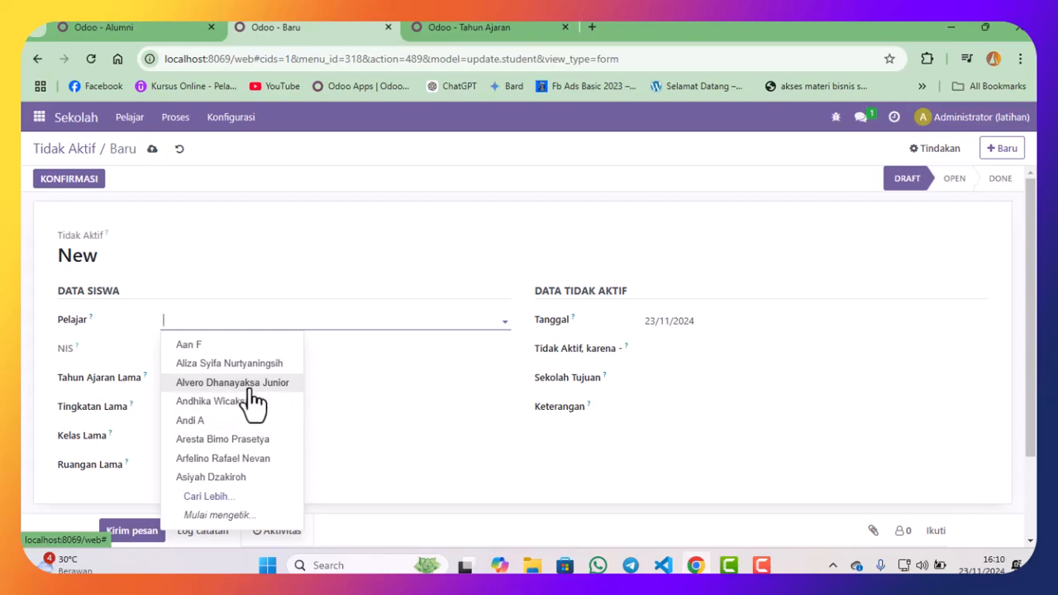
left_click(239, 481)
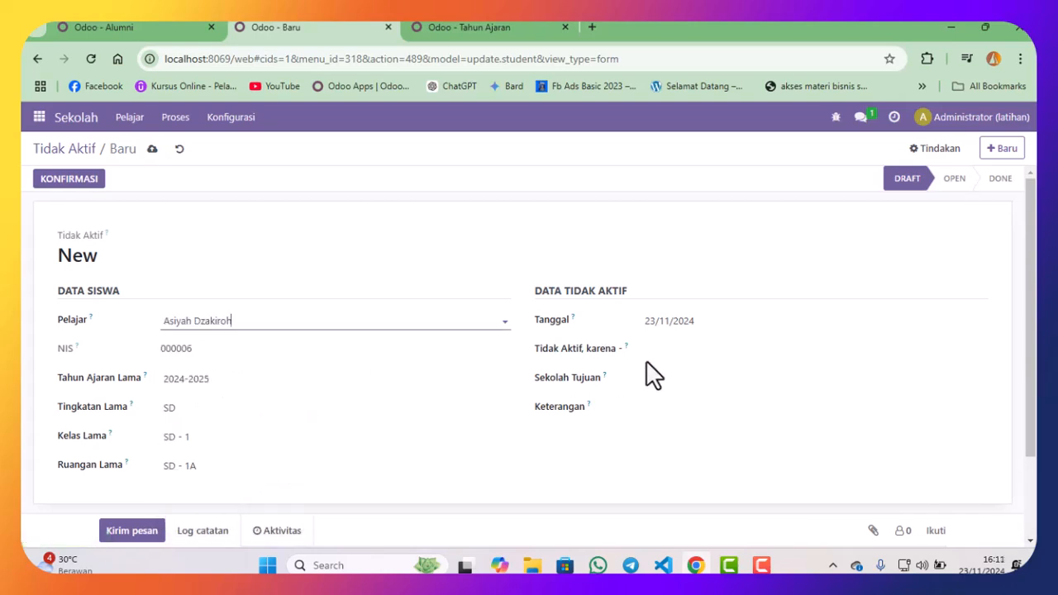
- Try Lulus and Pindah Sekolah as the inactivity reason, enter SDN 1 as Sekolah Tujuan, and clear that school
left_click(695, 357)
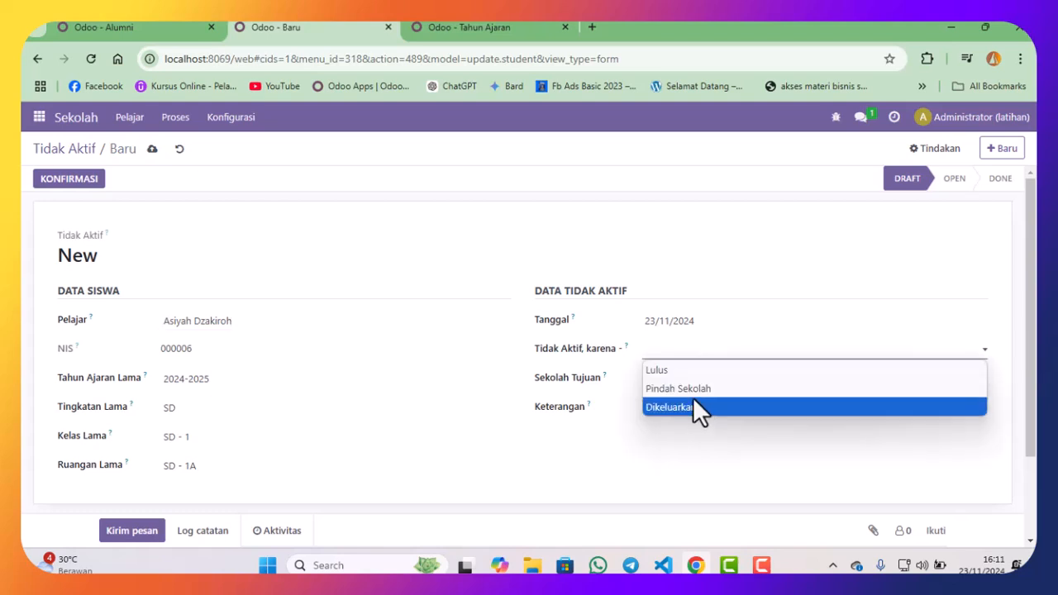
left_click(699, 370)
left_click(704, 364)
left_click(703, 389)
left_click(677, 376)
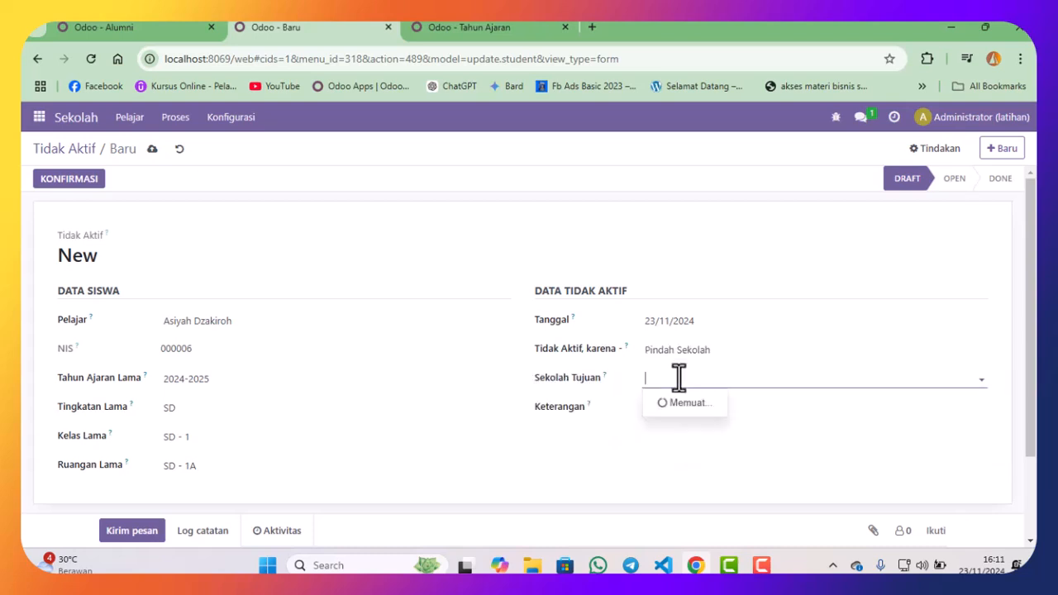
left_click(675, 407)
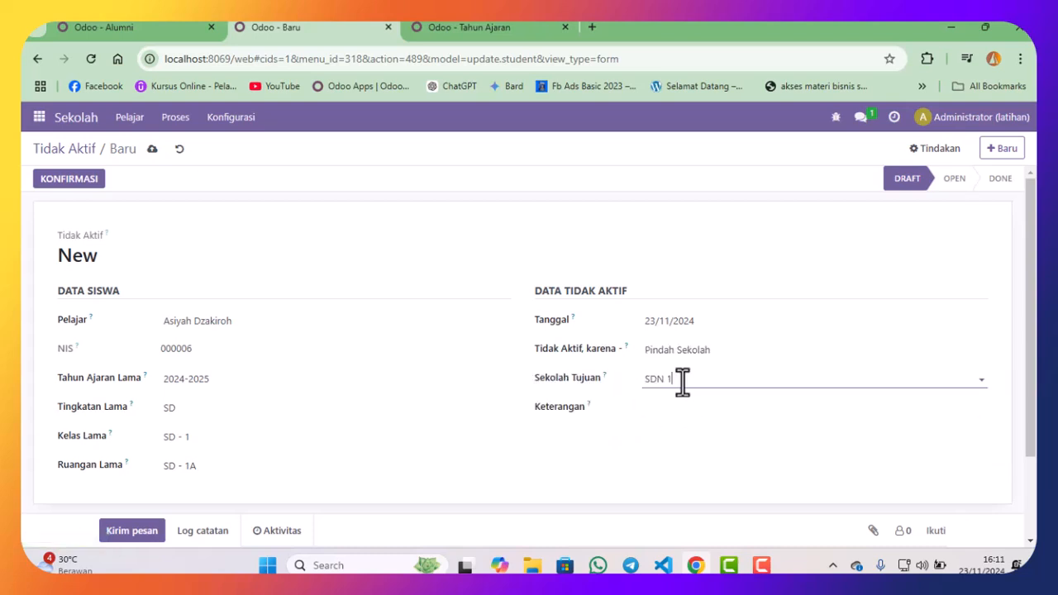
key("BackSpace")
key("BackSpace")
key("BackSpace")
key("BackSpace")
key("BackSpace")
- Set the inactivity reason to Dikeluarkan with Keterangan "Tidak ada kabar selama 6 bulan", then confirm and approve the record
left_click(714, 352)
left_click(705, 407)
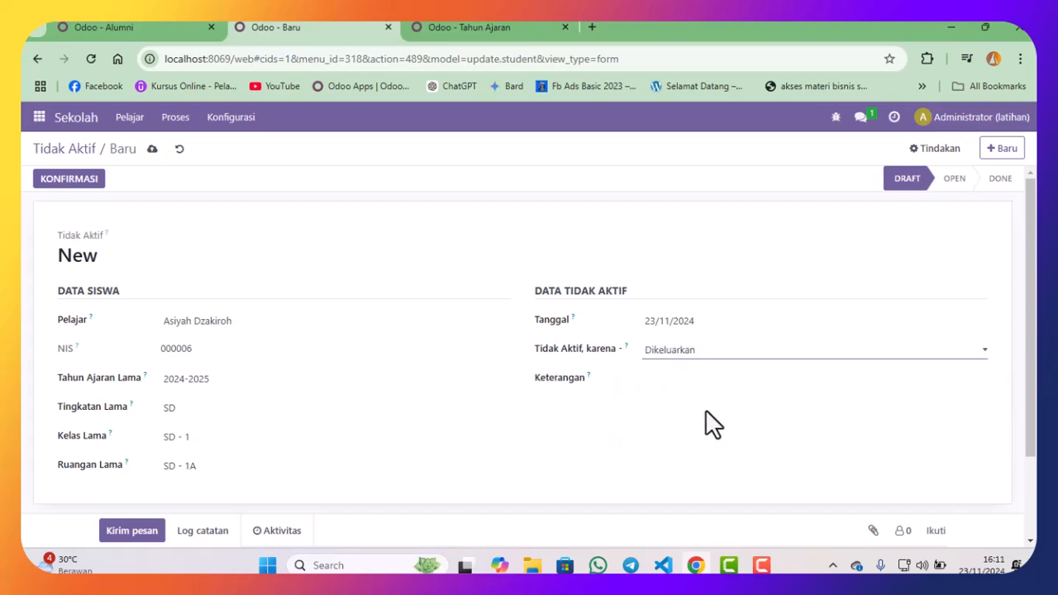
left_click(704, 380)
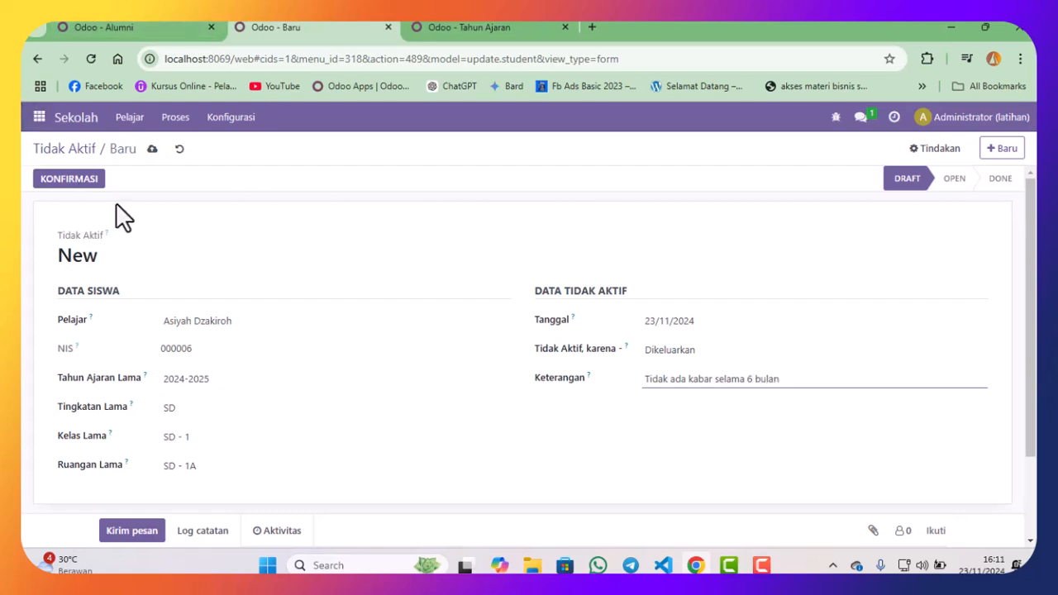
left_click(89, 183)
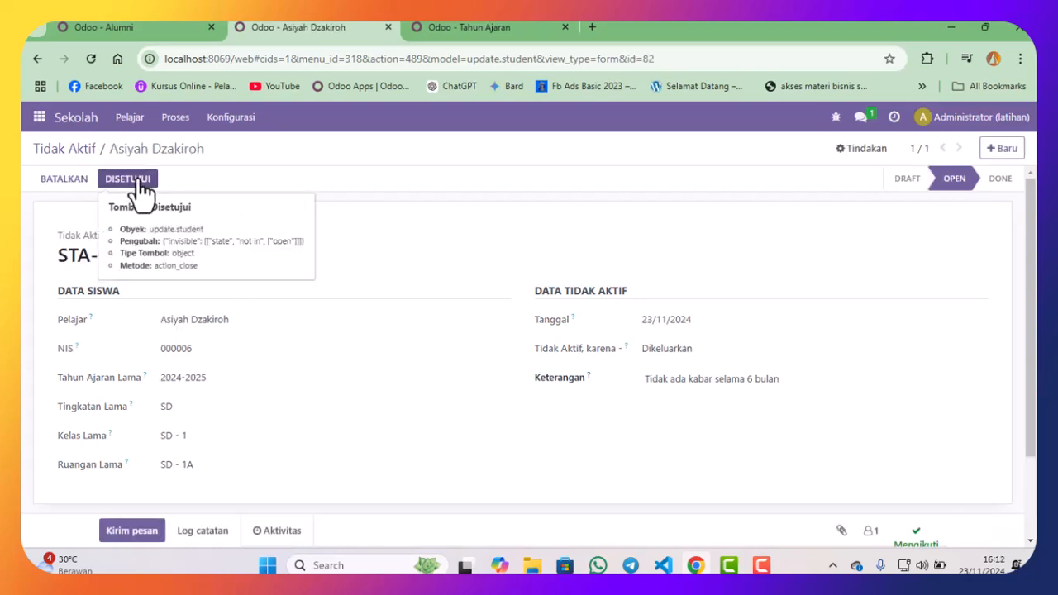
left_click(139, 181)
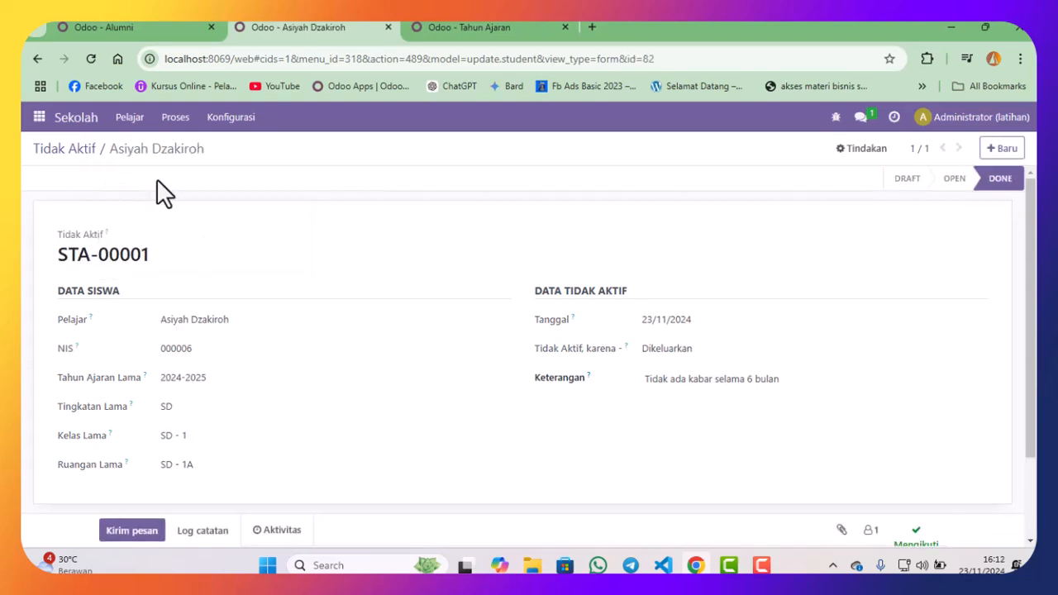
- Reload the Alumni list and compare the inactivity reason in the student's Data Pelajar with the Tidak Aktif record
left_click(154, 32)
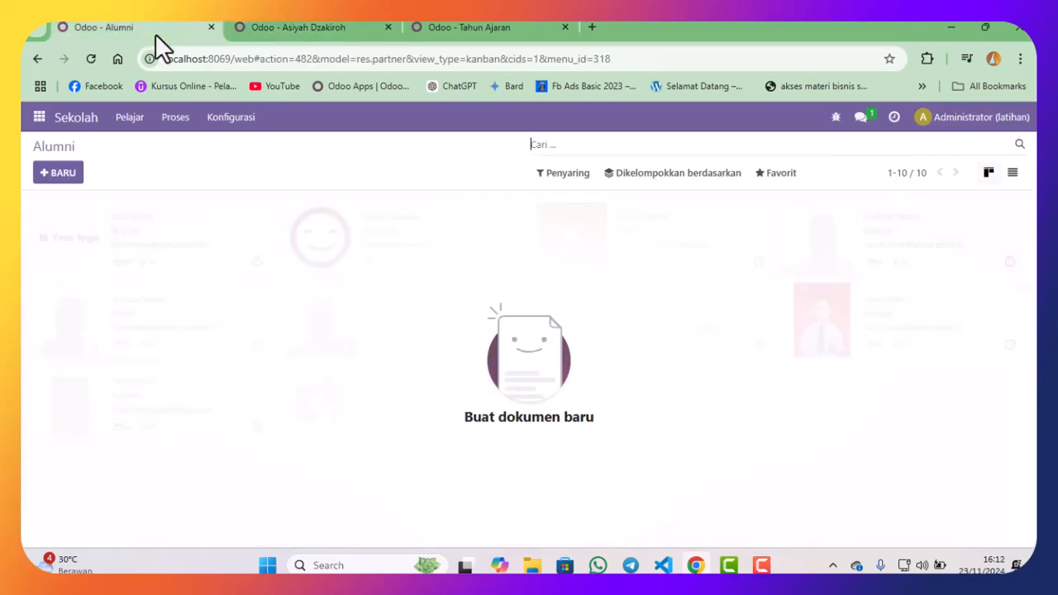
left_click(88, 63)
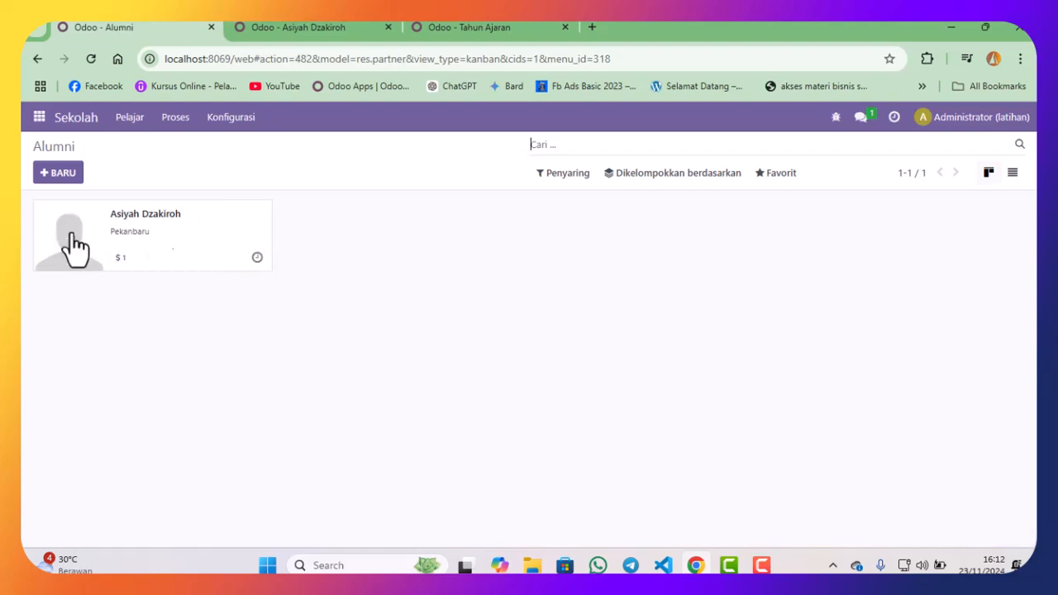
left_click(209, 258)
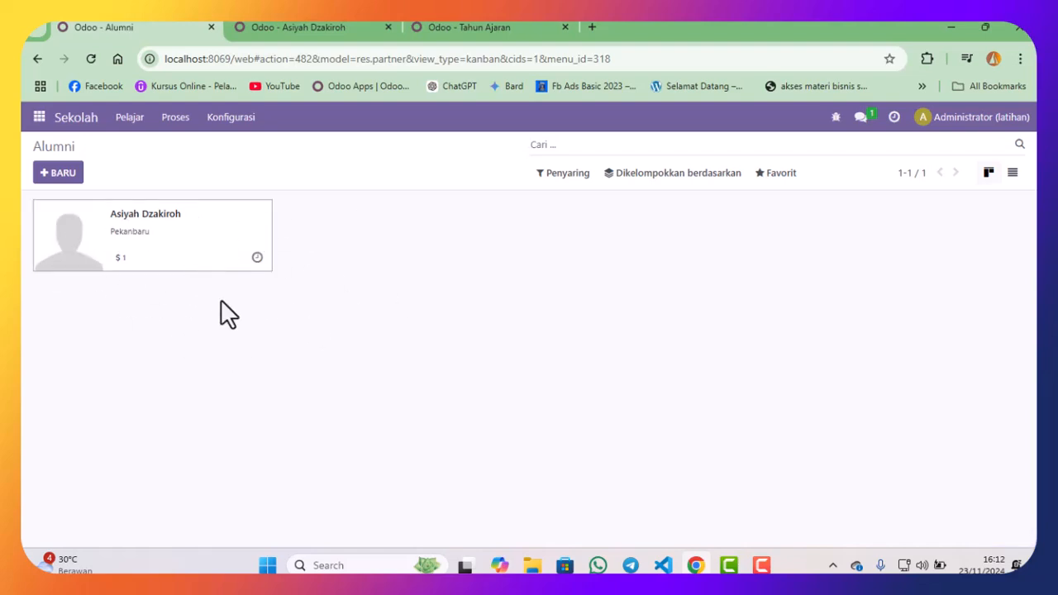
scroll(449, 401, "down", 3)
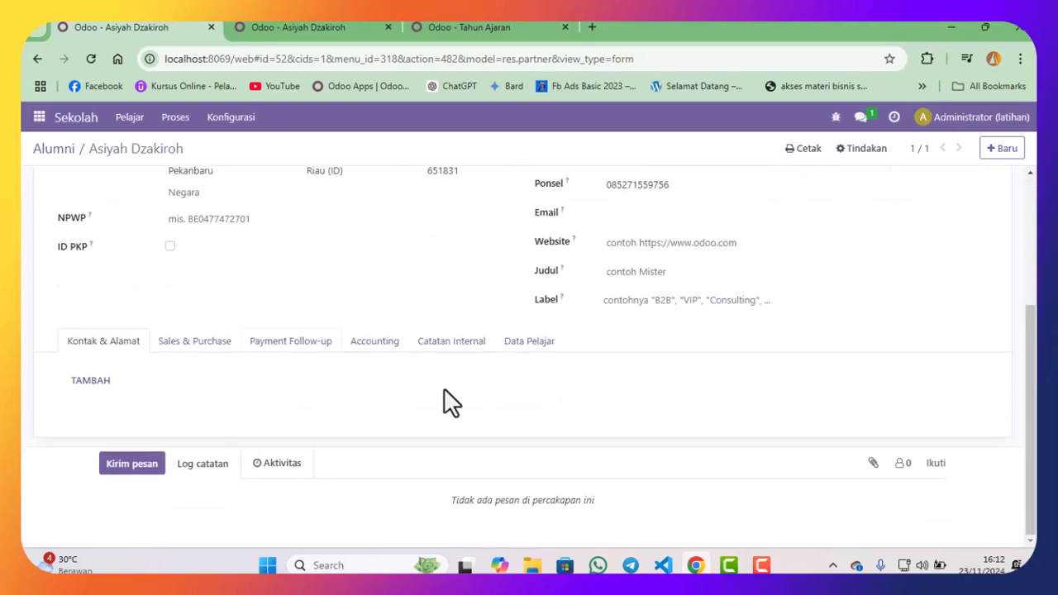
left_click(533, 348)
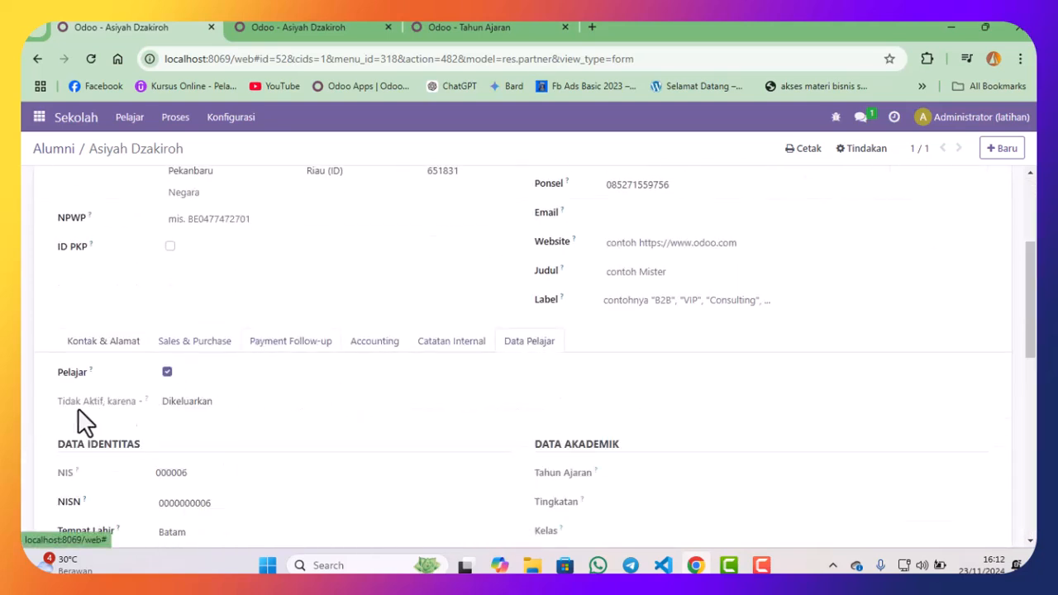
double_click(210, 401)
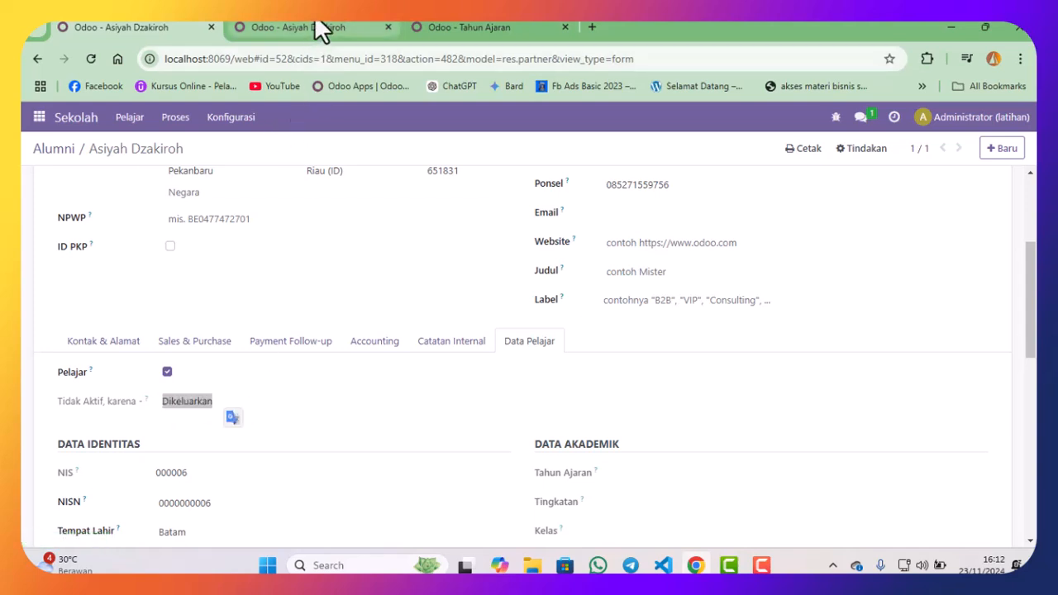
left_click(318, 27)
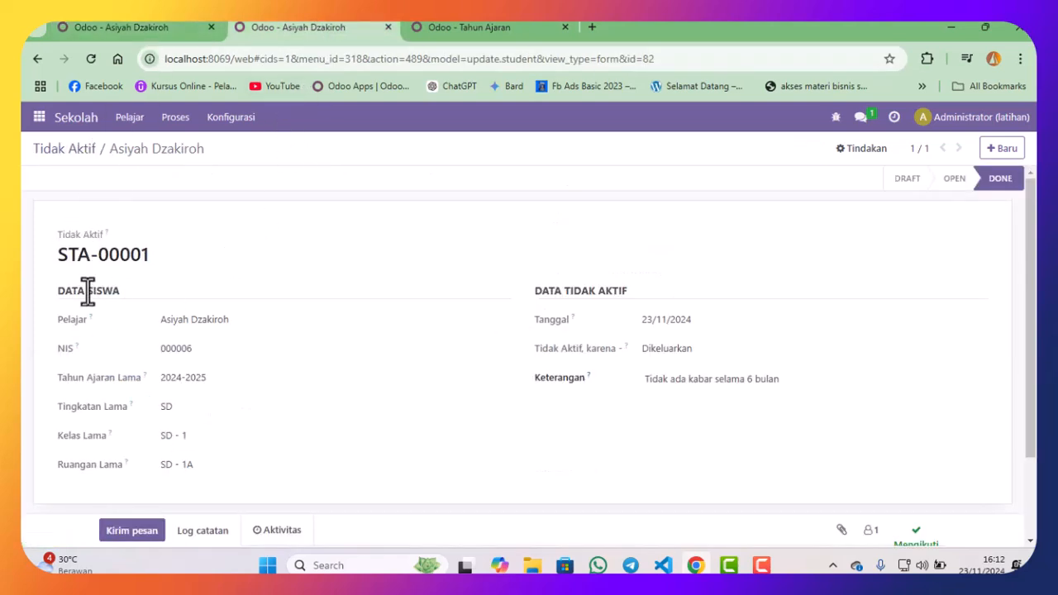
left_click(154, 27)
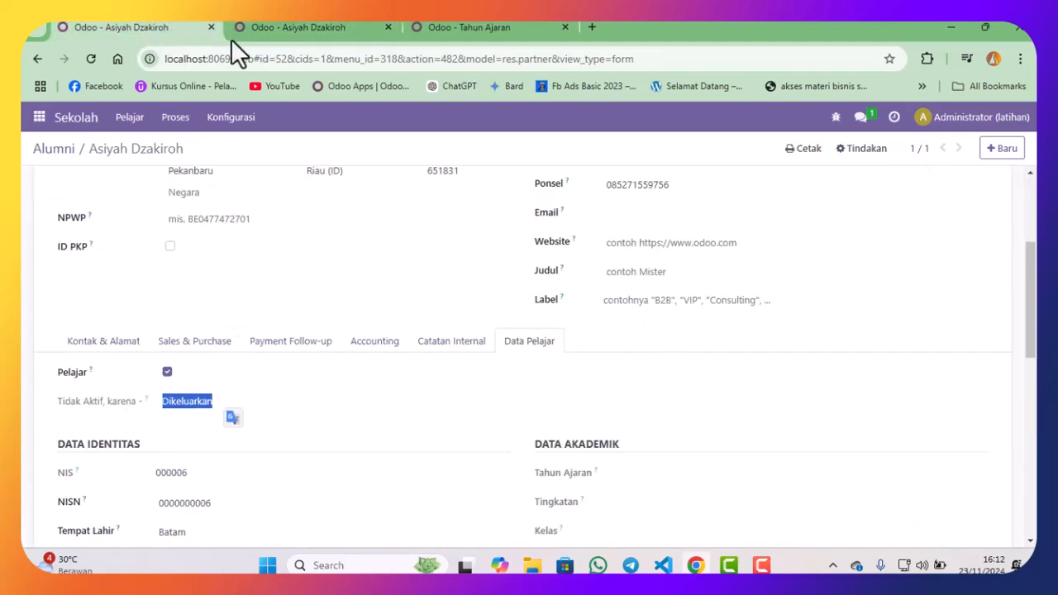
- Create a new Siswa Baru record for the student shown in the Alumni list
left_click(286, 29)
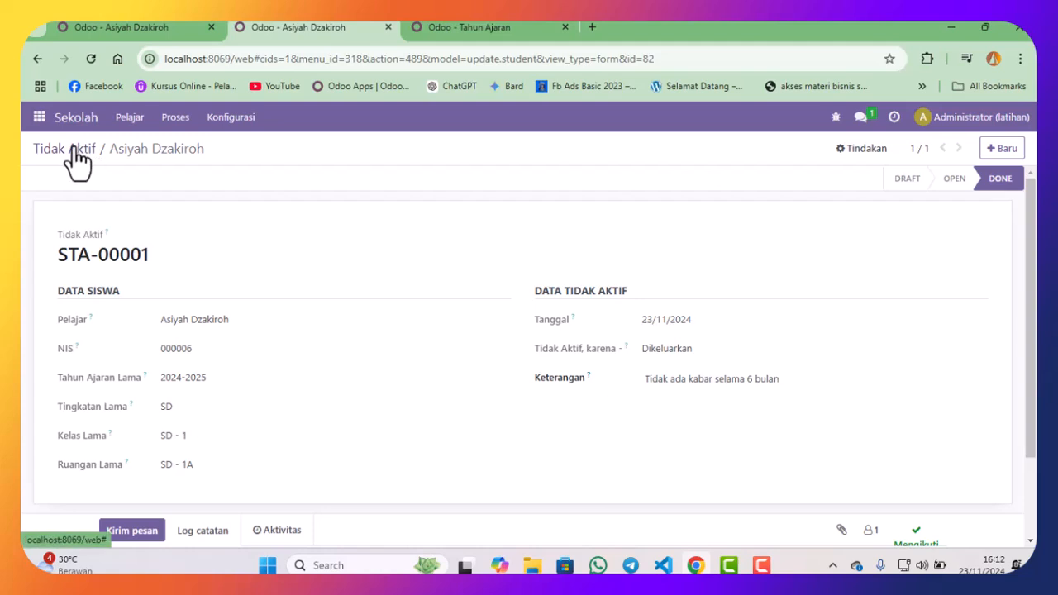
left_click(174, 118)
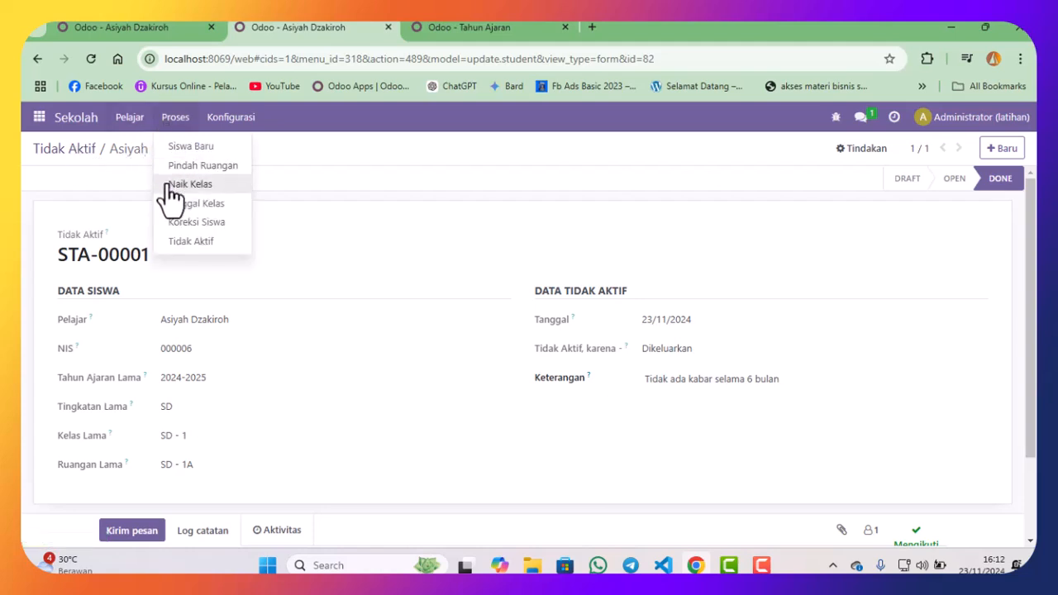
left_click(184, 148)
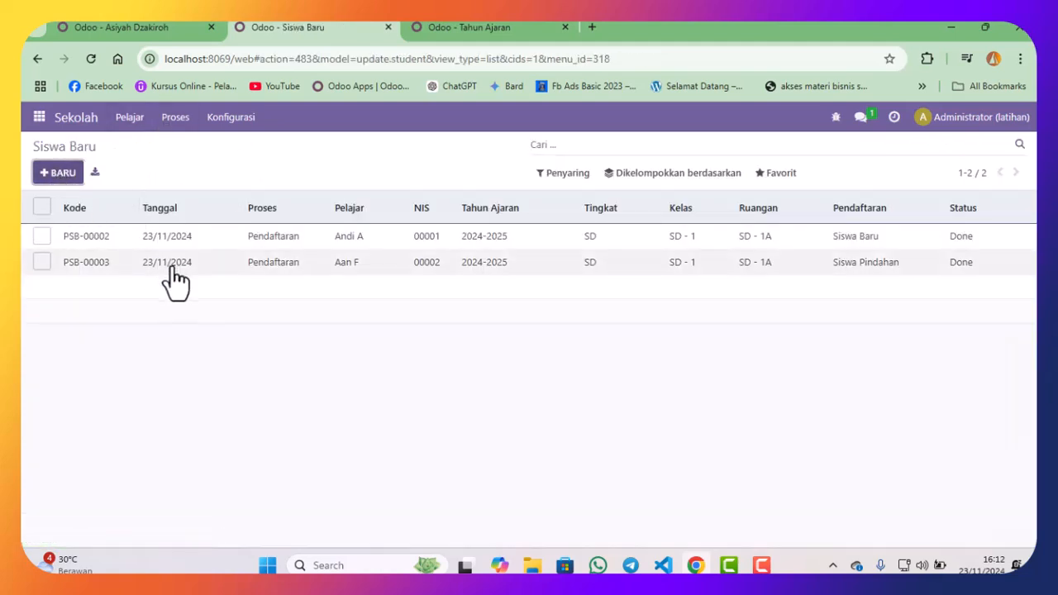
left_click(180, 324)
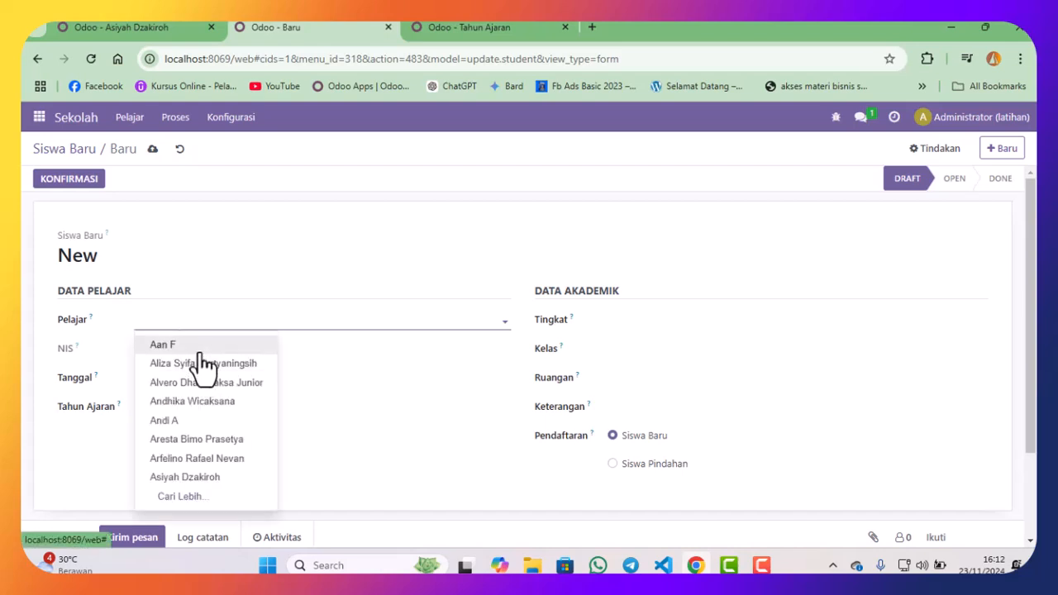
left_click(143, 25)
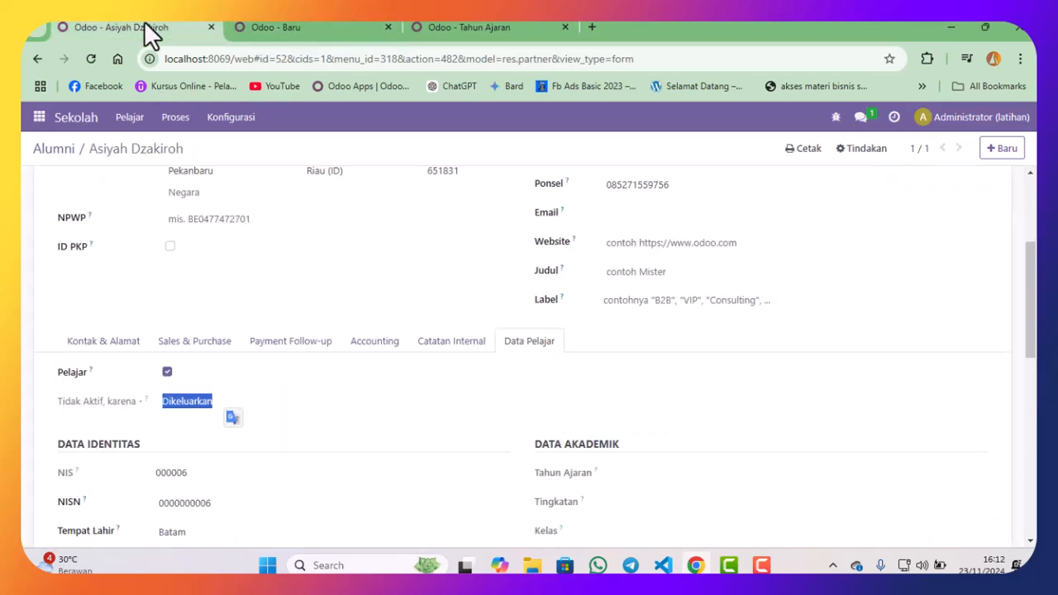
scroll(314, 193, "up", 3)
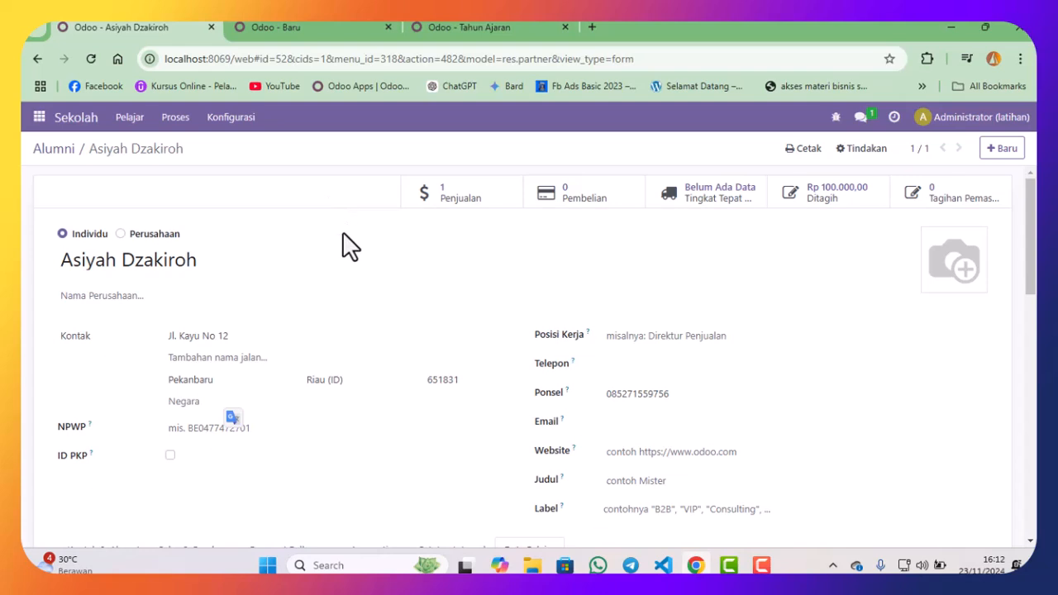
left_click(318, 27)
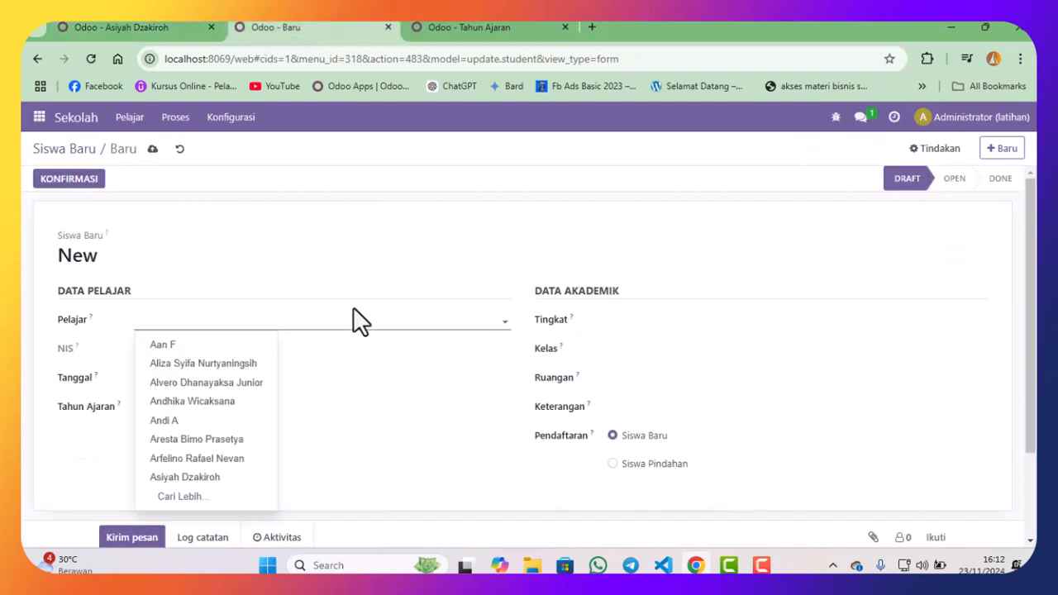
type("iya")
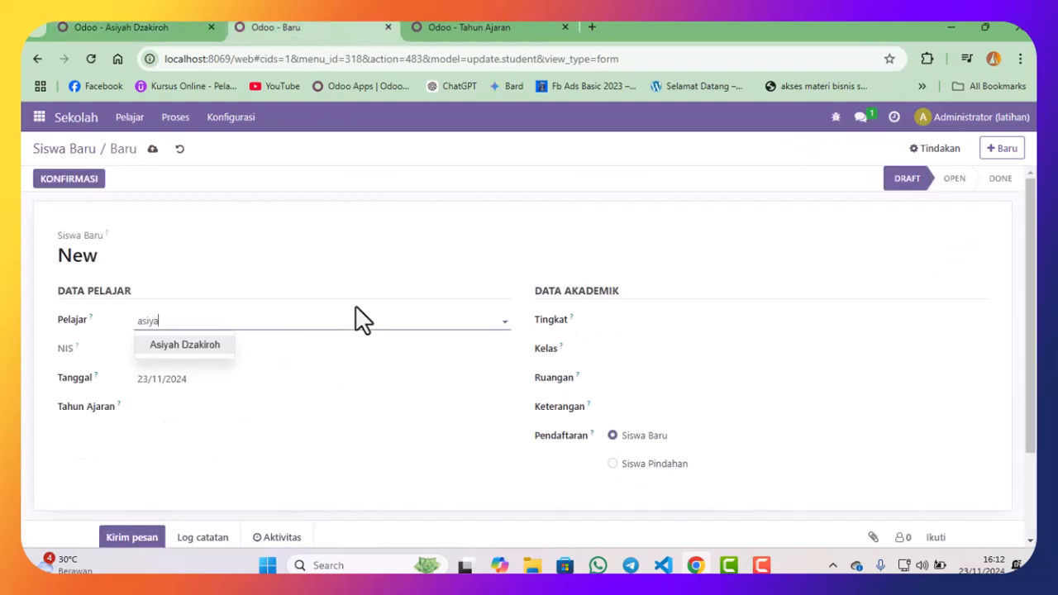
left_click(190, 361)
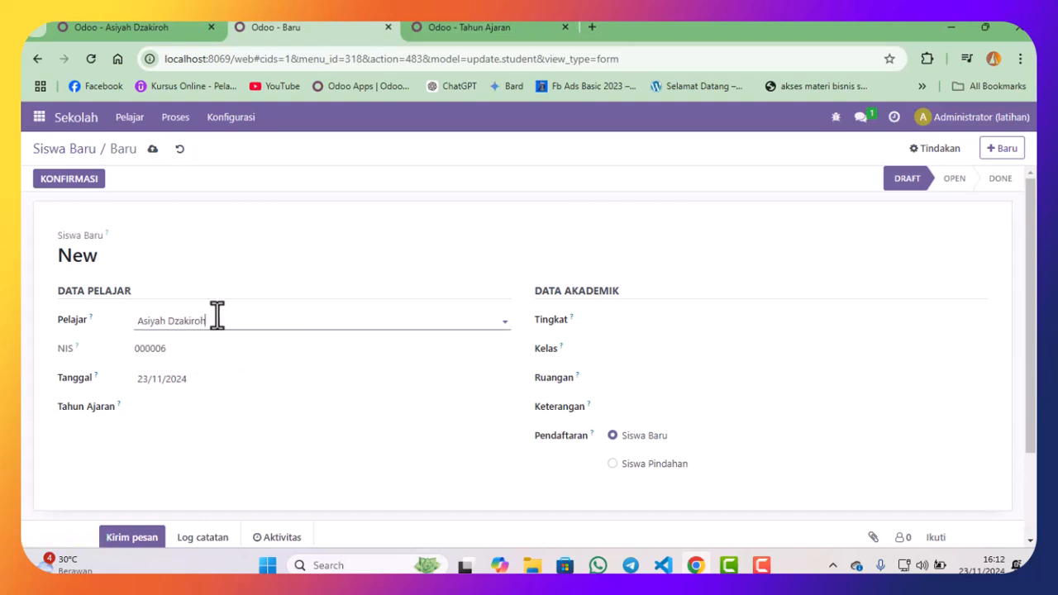
- Set the Siswa Baru record to Tahun Ajaran 2024-2025, Tingkat SD, Kelas SD - 1 and Ruangan SD - 1A
left_click(166, 405)
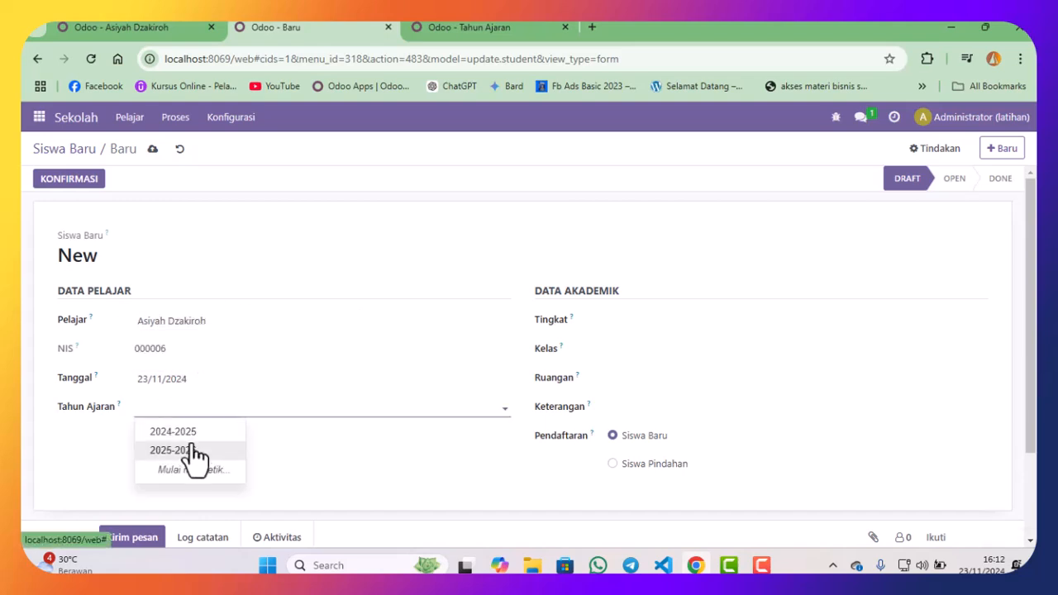
left_click(195, 438)
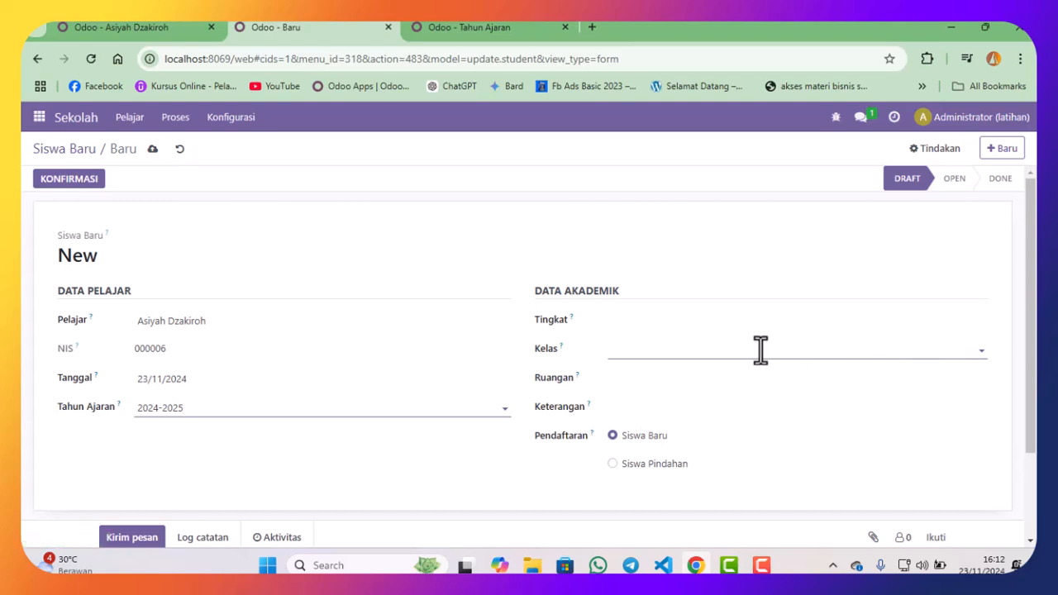
left_click(666, 320)
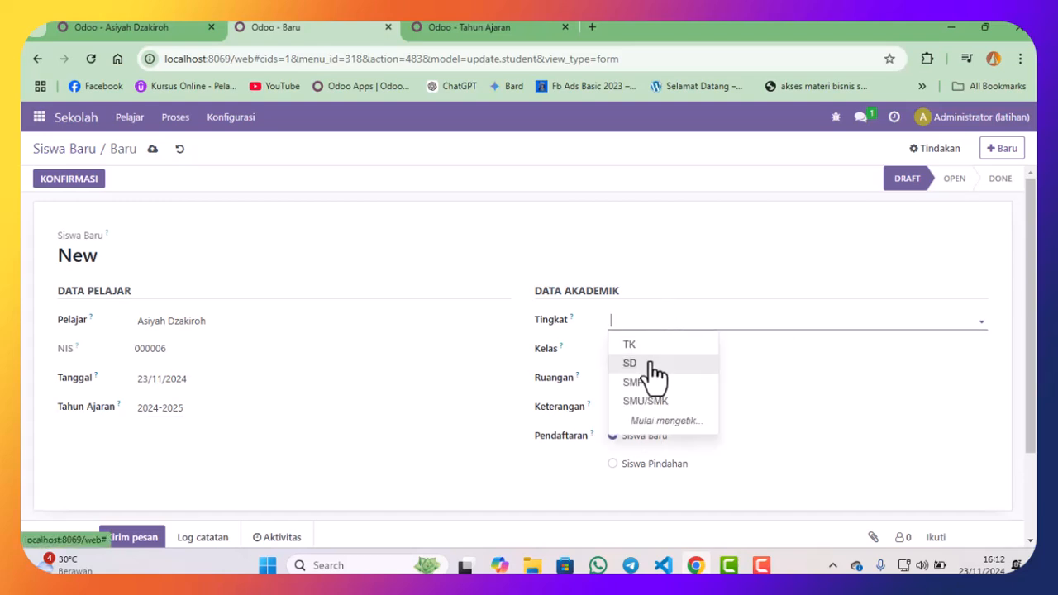
left_click(653, 365)
left_click(647, 351)
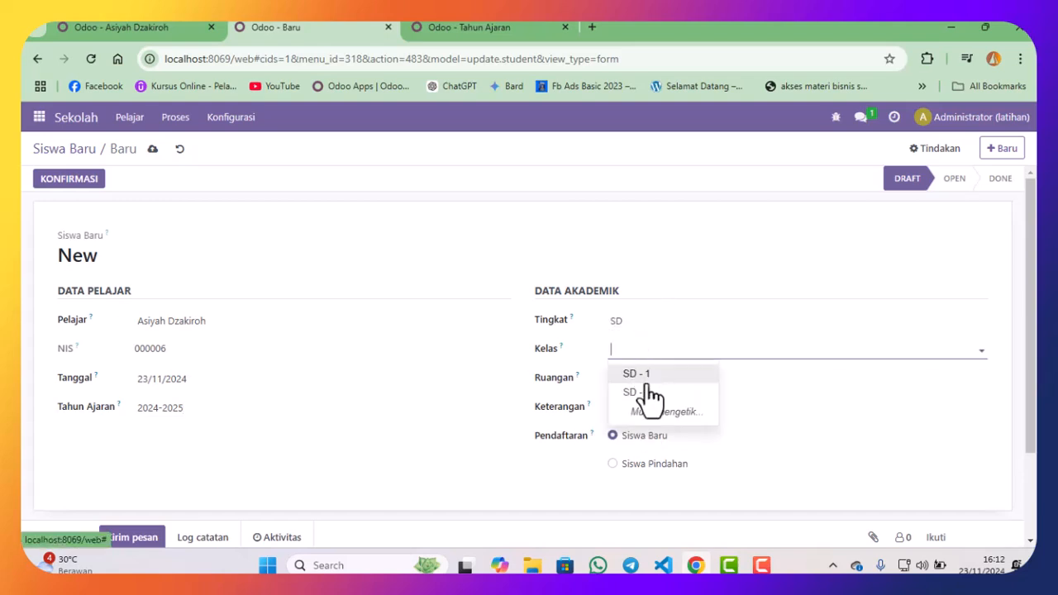
left_click(652, 374)
left_click(645, 377)
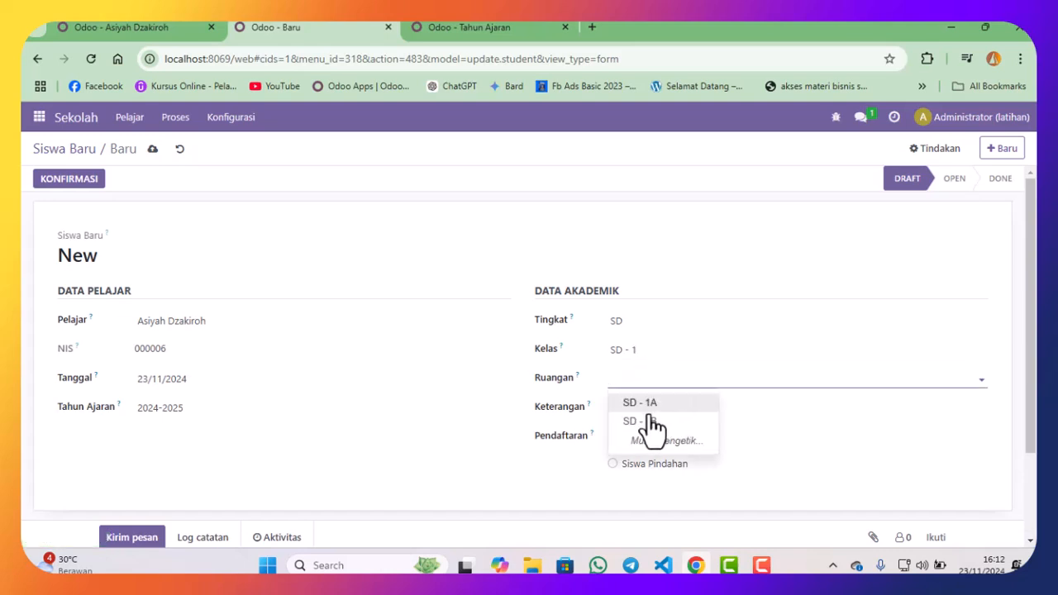
left_click(657, 405)
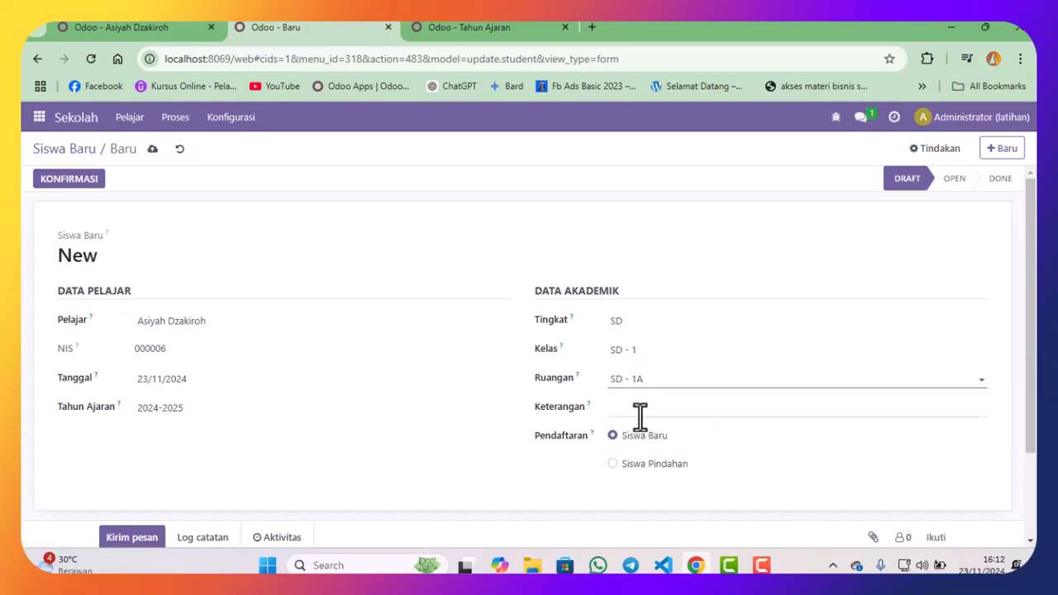
- Enter the Keterangan "Mau sekolag lagi", then confirm and approve the Siswa Baru record
left_click(640, 413)
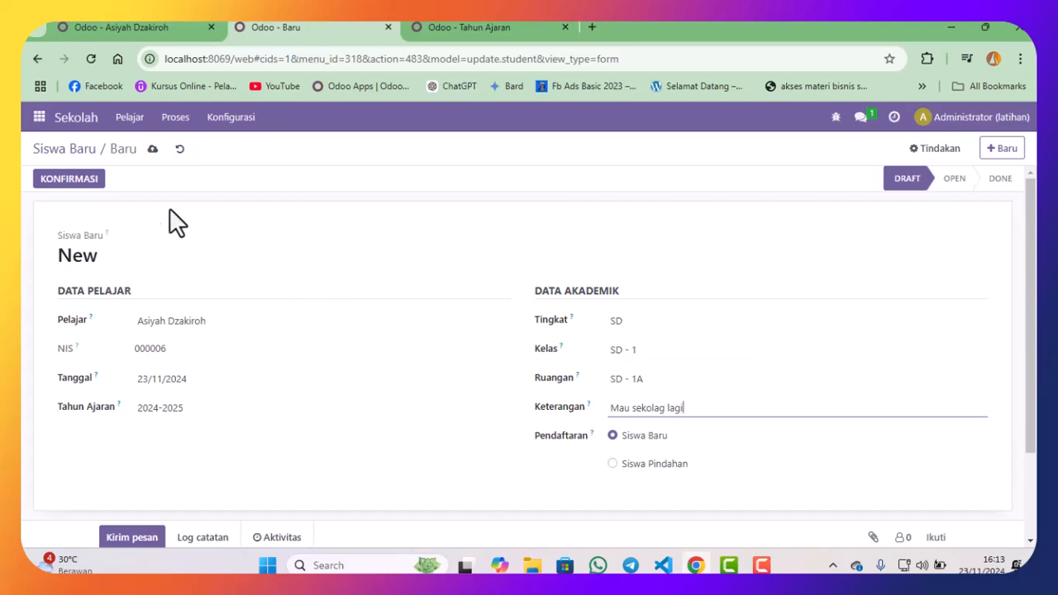
left_click(83, 197)
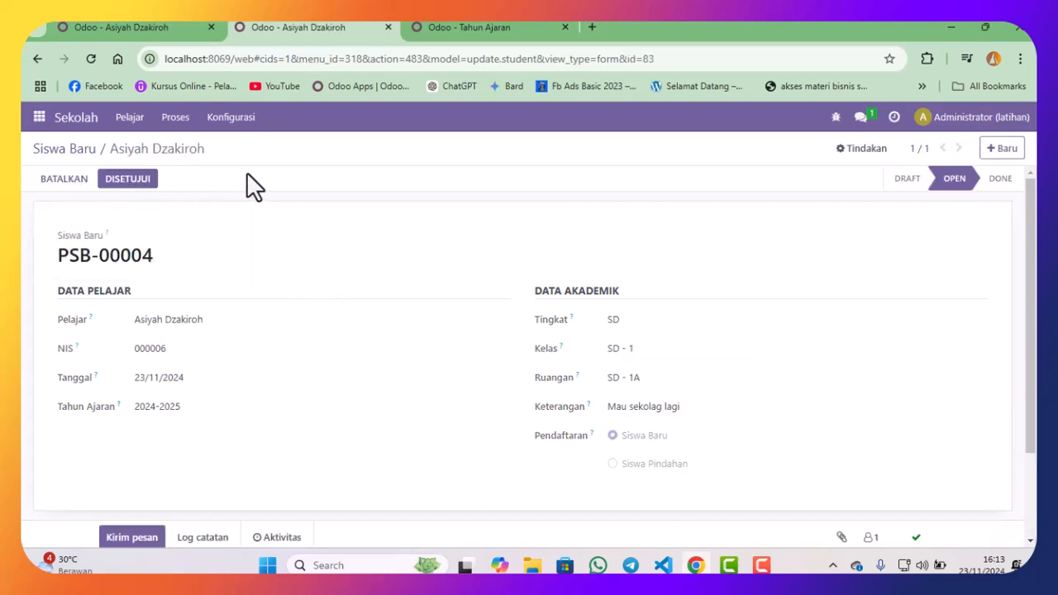
left_click(109, 184)
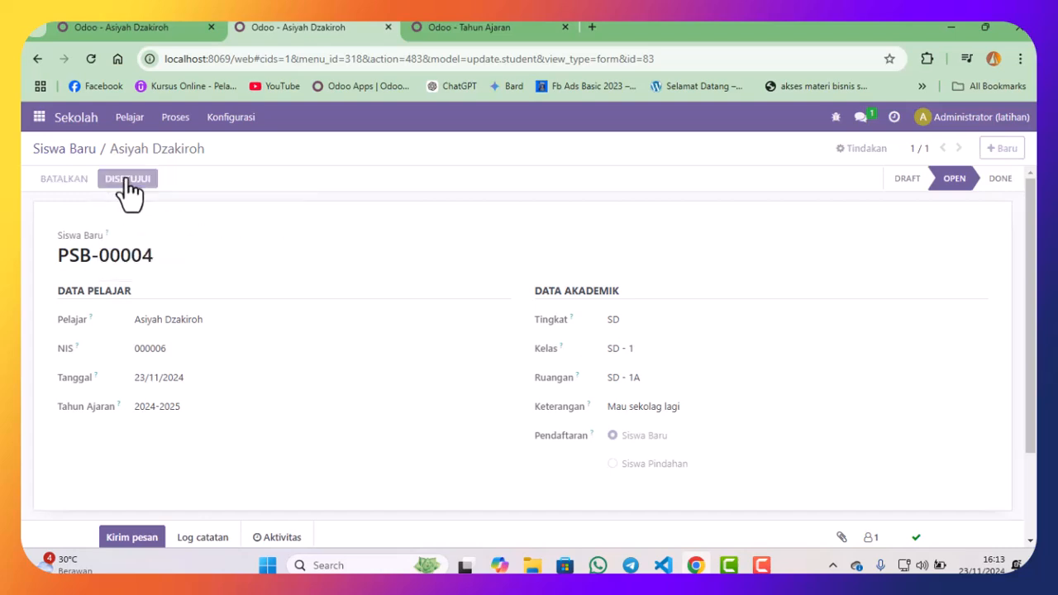
- Check the Alumni list for the re-enrolled student and look through the list of active Pelajar records
left_click(143, 27)
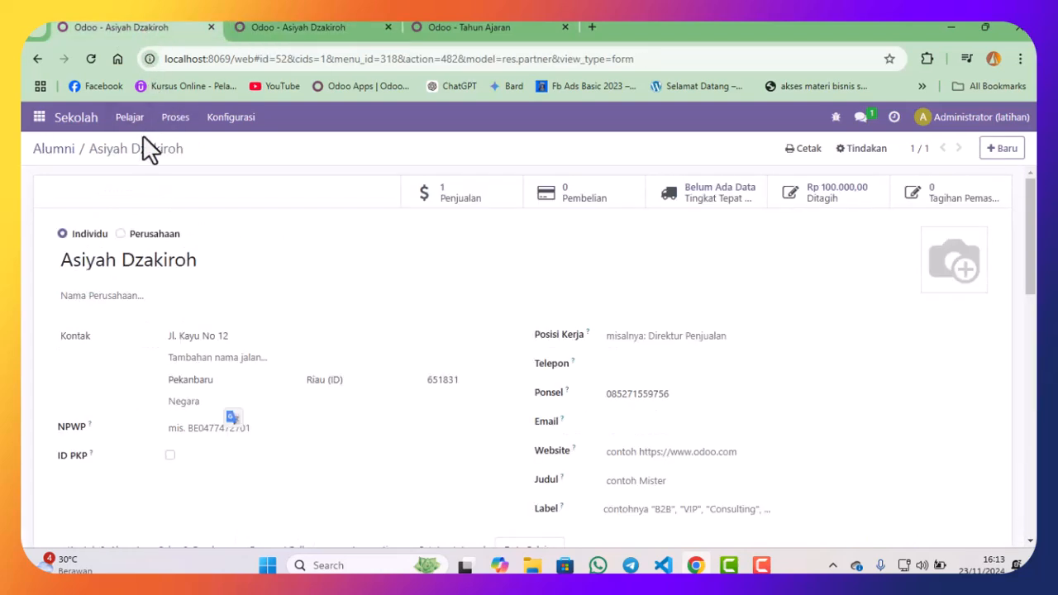
left_click(43, 153)
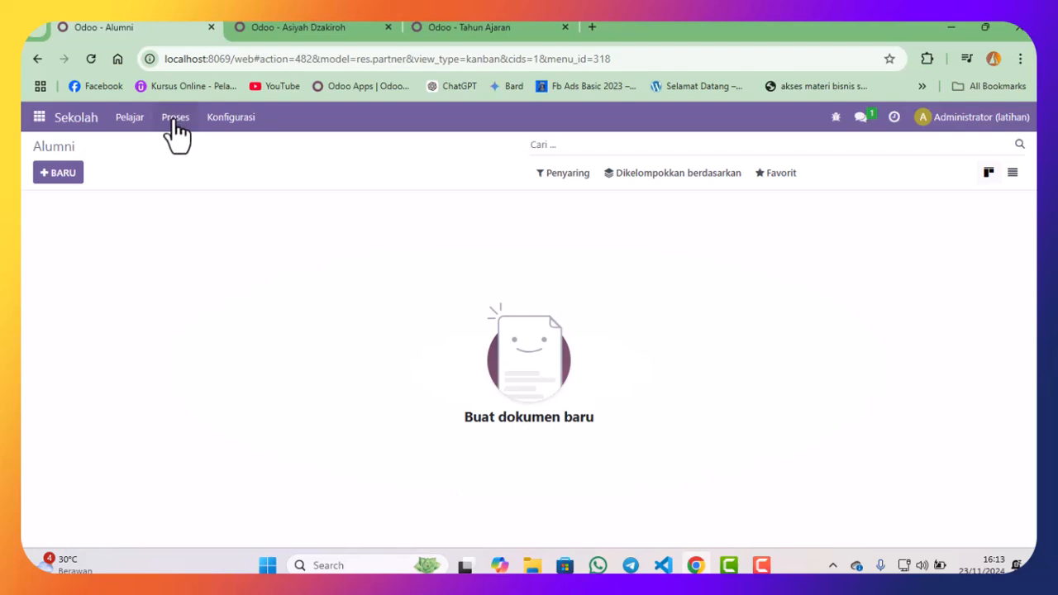
left_click(142, 120)
left_click(141, 147)
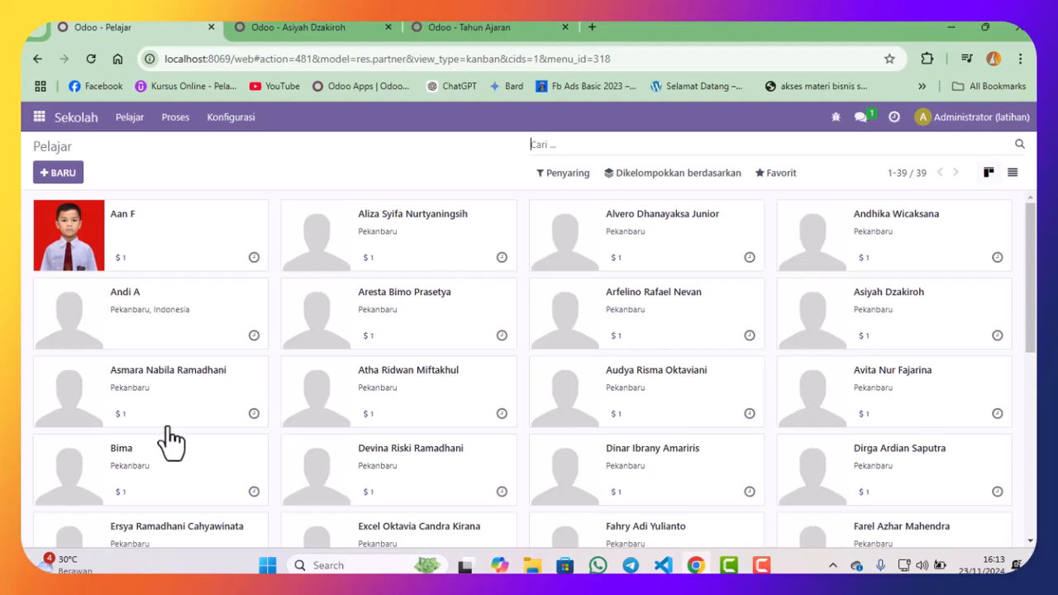
scroll(170, 439, "down", 2)
scroll(177, 419, "up", 2)
- Search the Pelajar list by the re-enrolled student's name and examine the Data Pelajar details in that student's record
type("a")
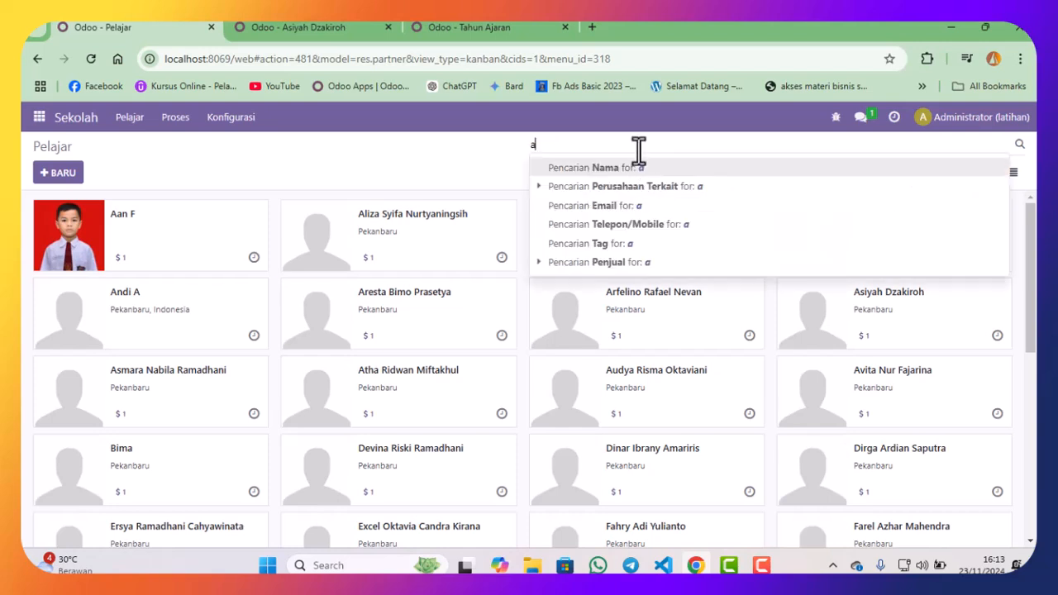
type("siya")
key("Return")
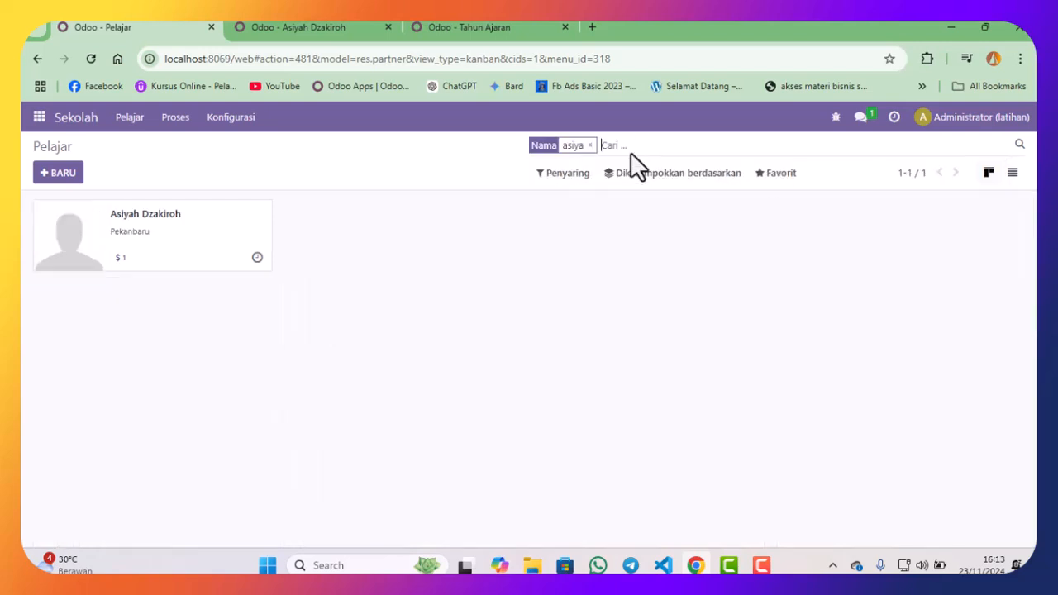
left_click(177, 250)
scroll(330, 376, "down", 3)
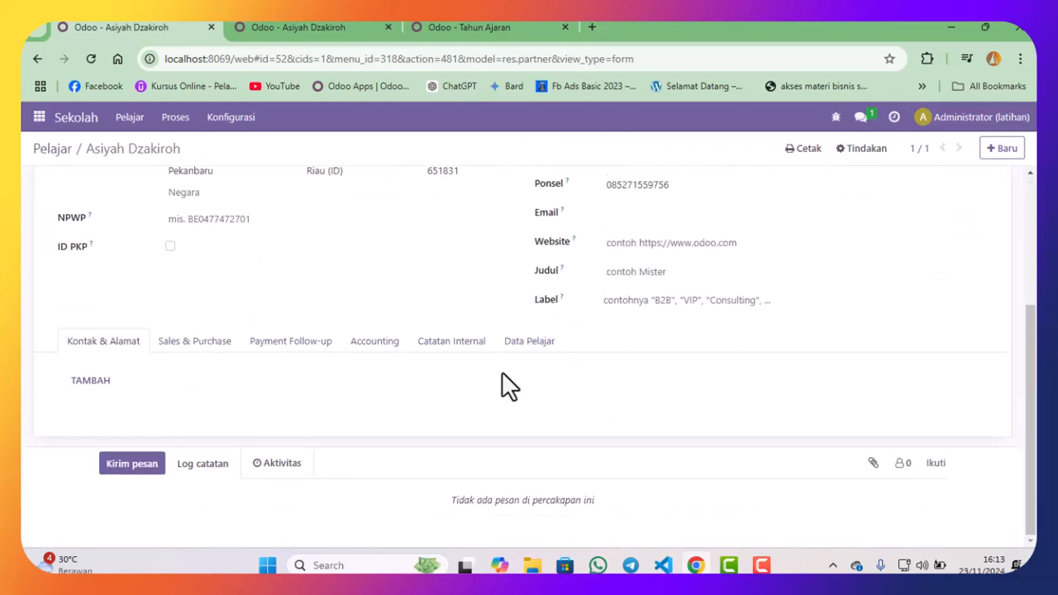
left_click(530, 342)
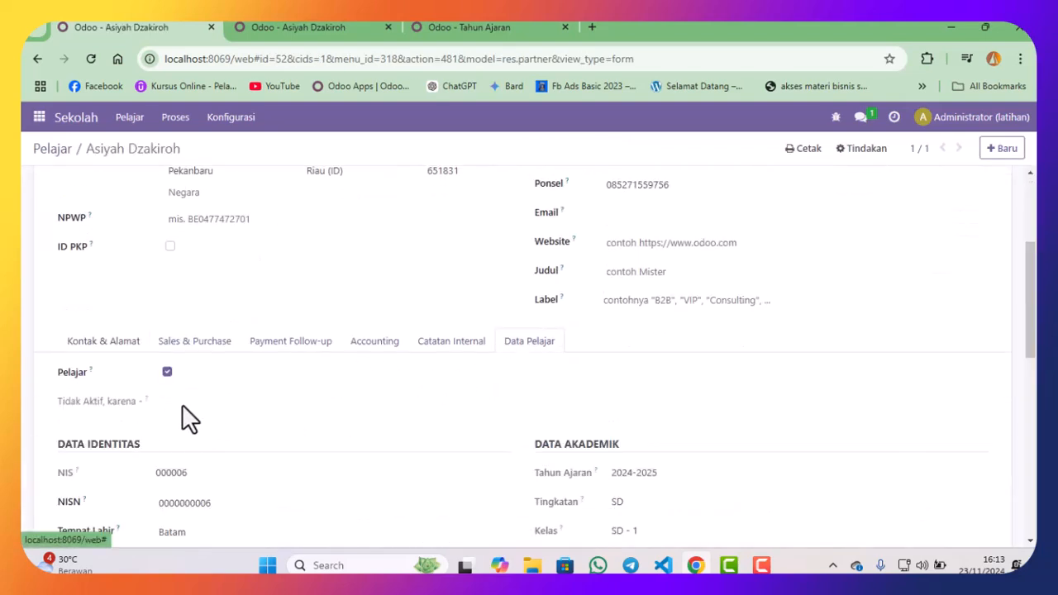